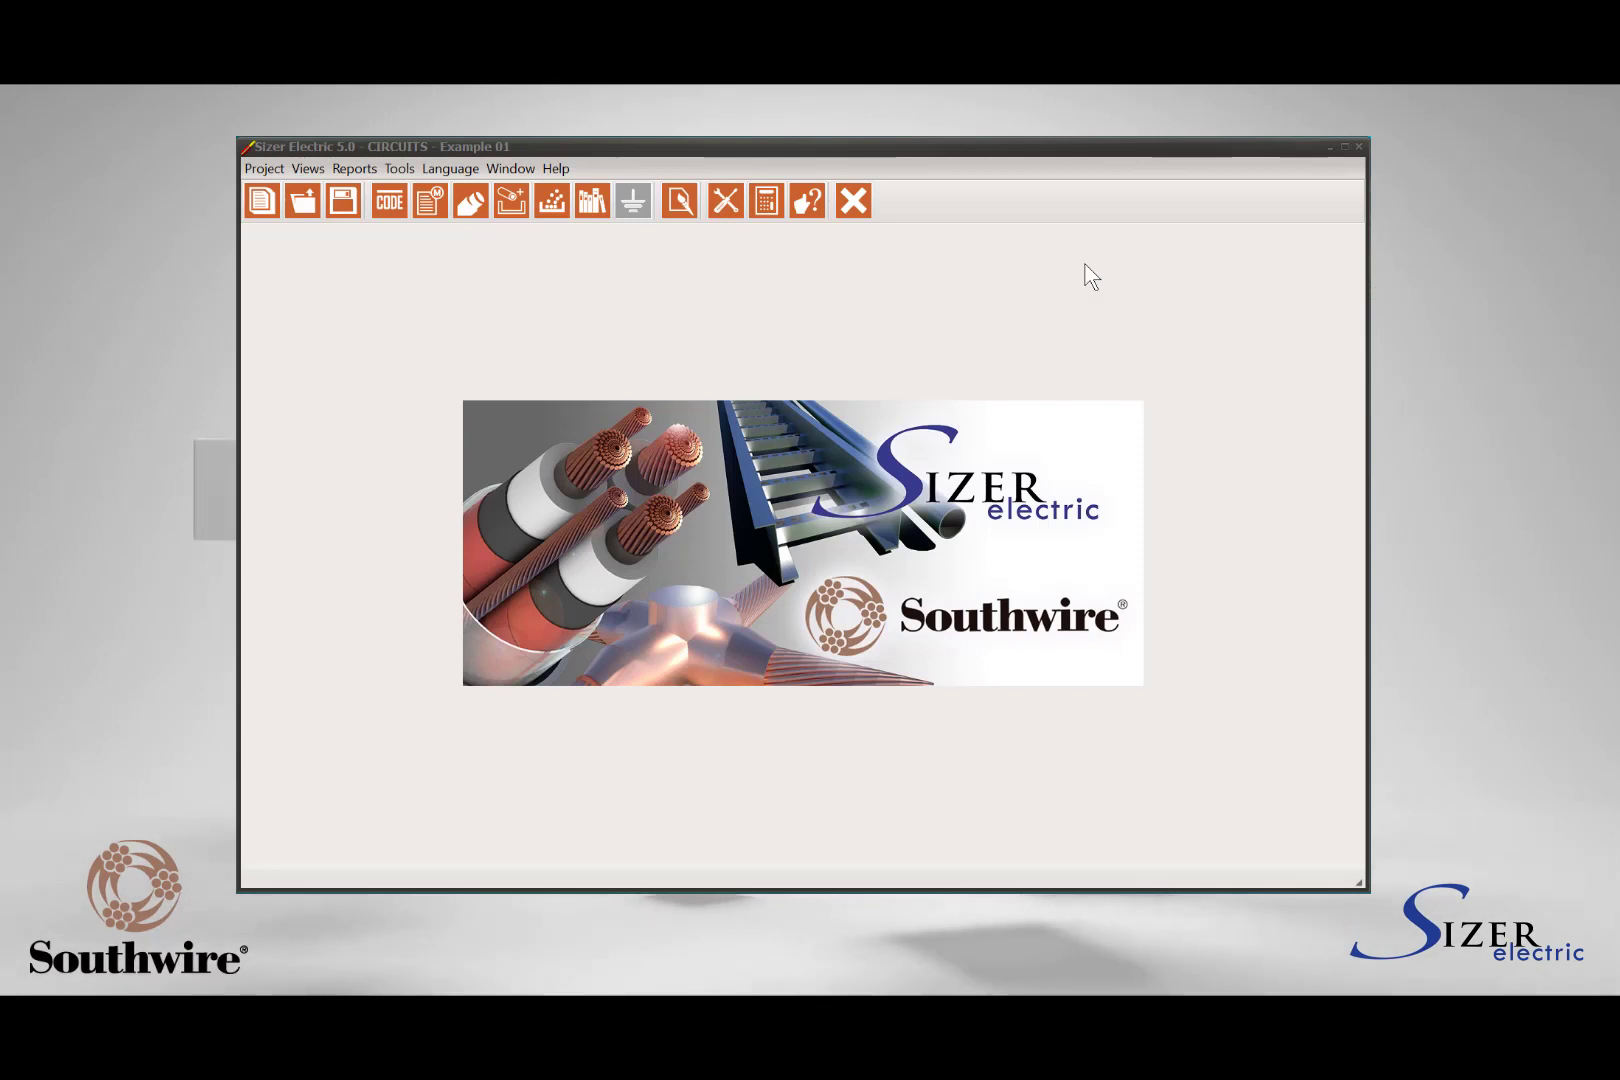
Open the Standards dialog on its Conduit and cable trays tab.
click(311, 171)
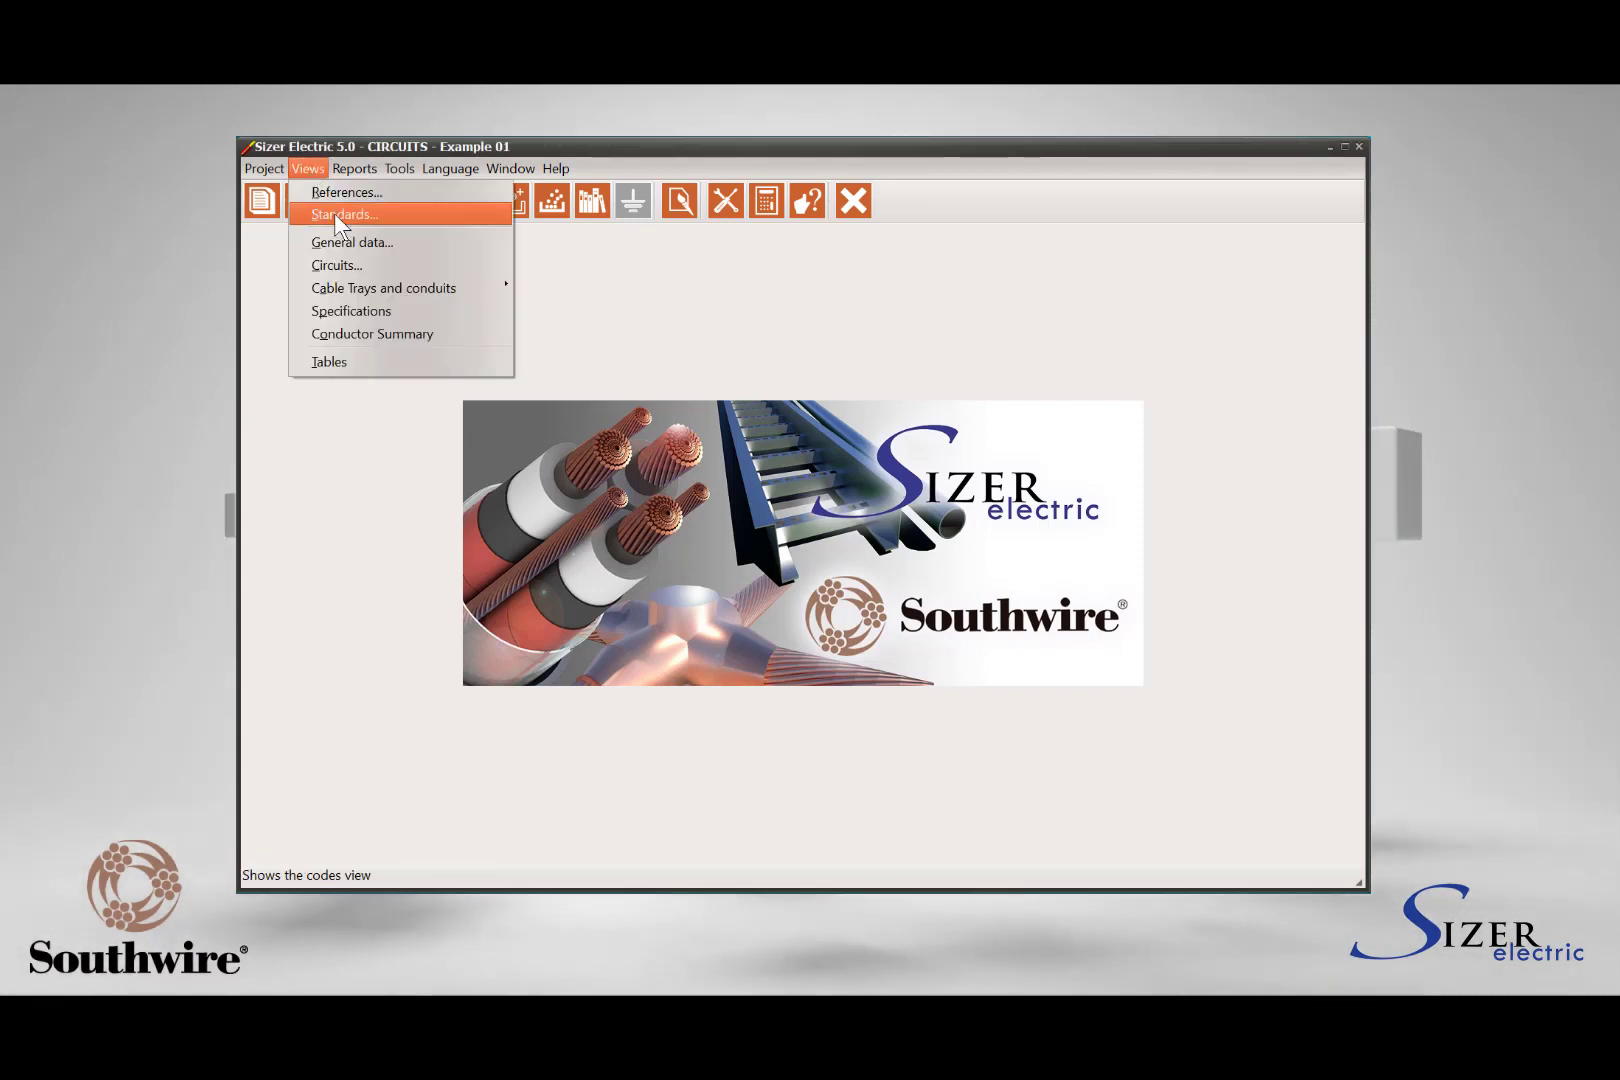
click(609, 278)
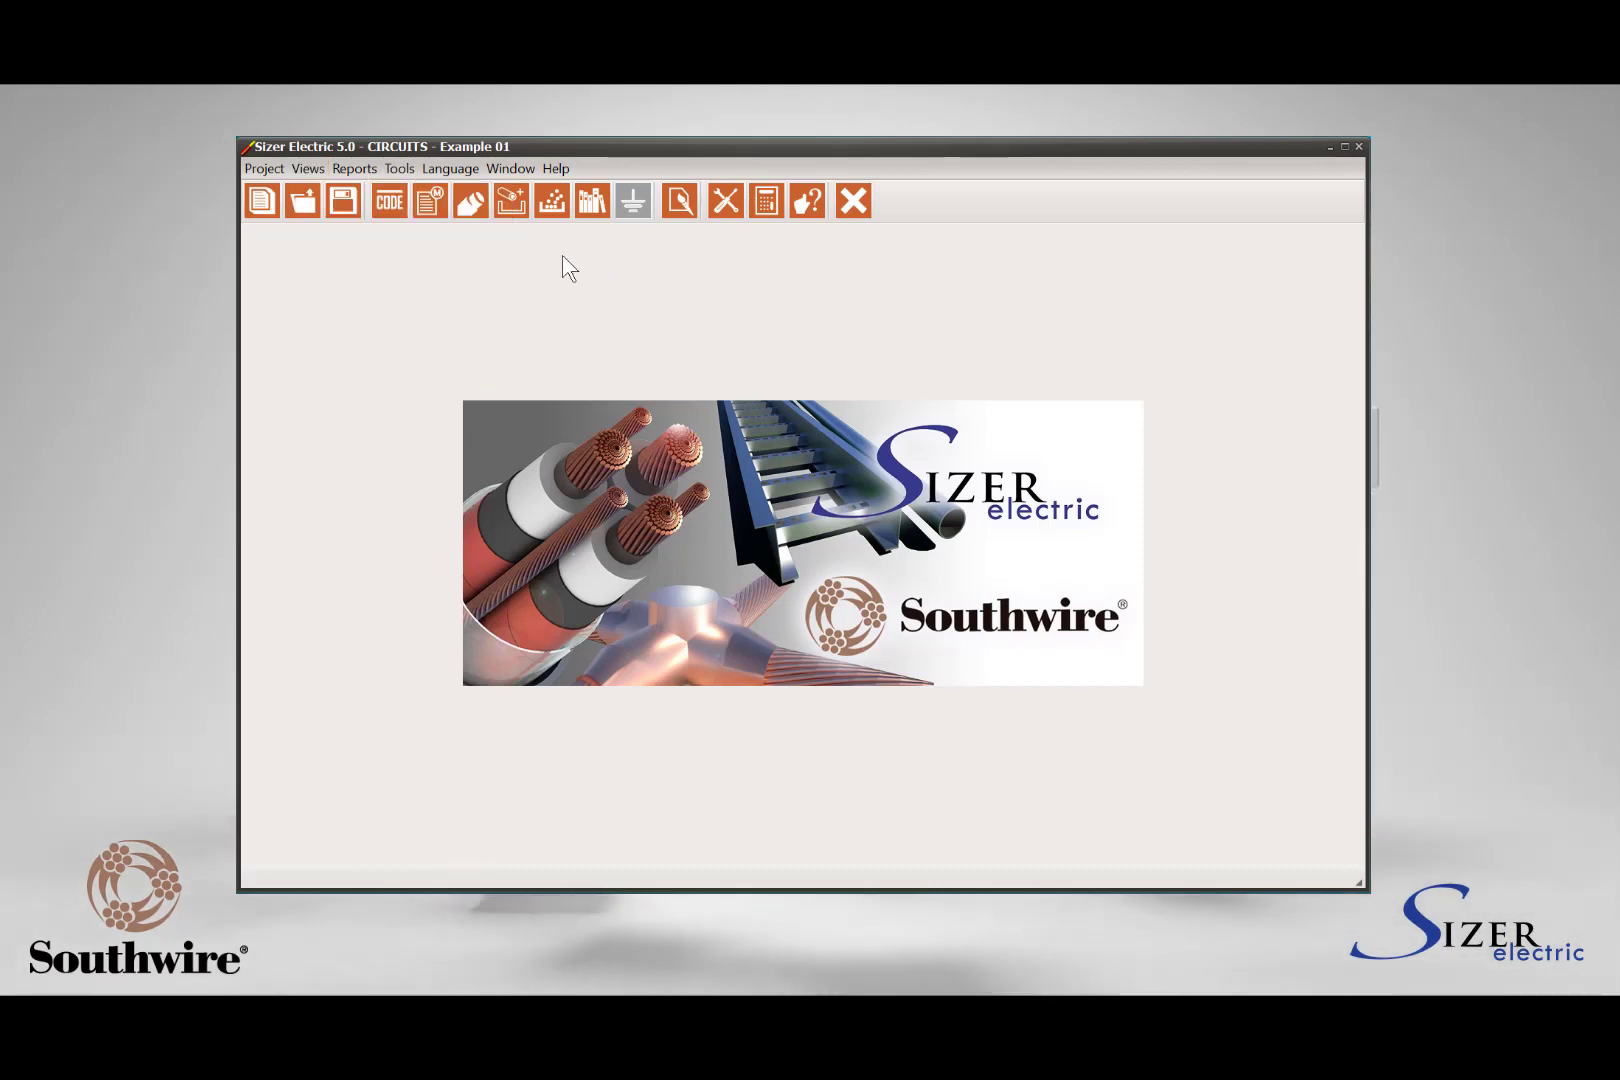
click(394, 197)
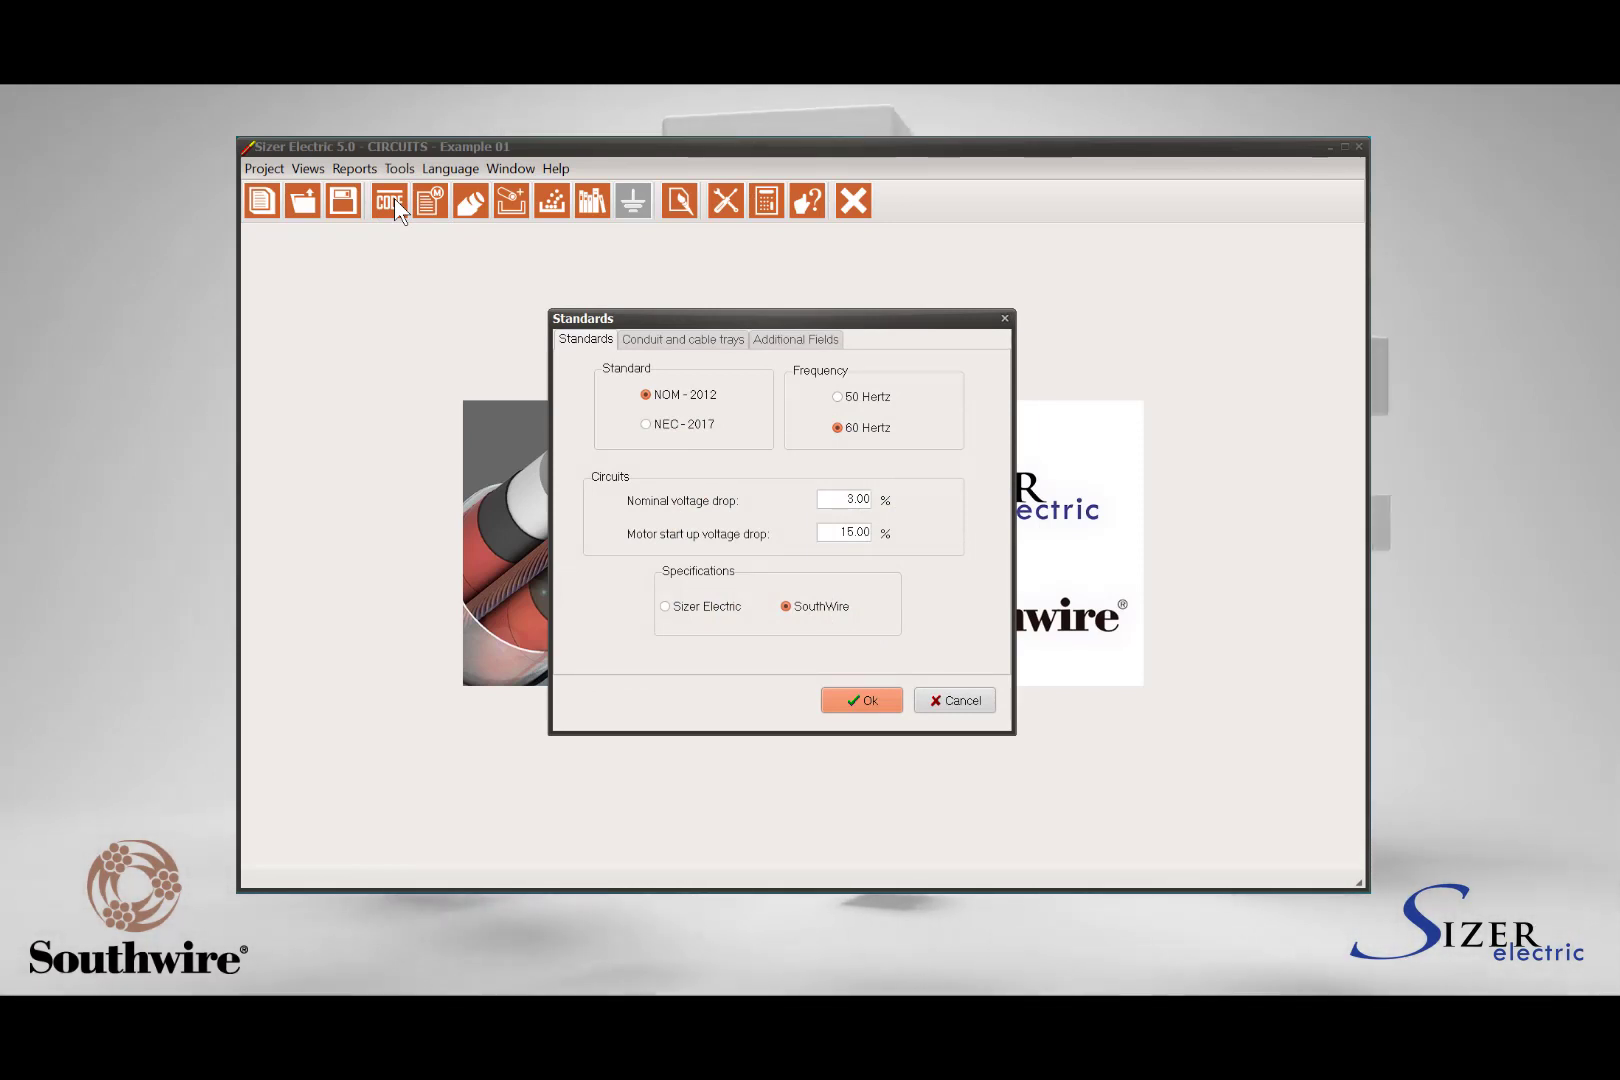
click(691, 340)
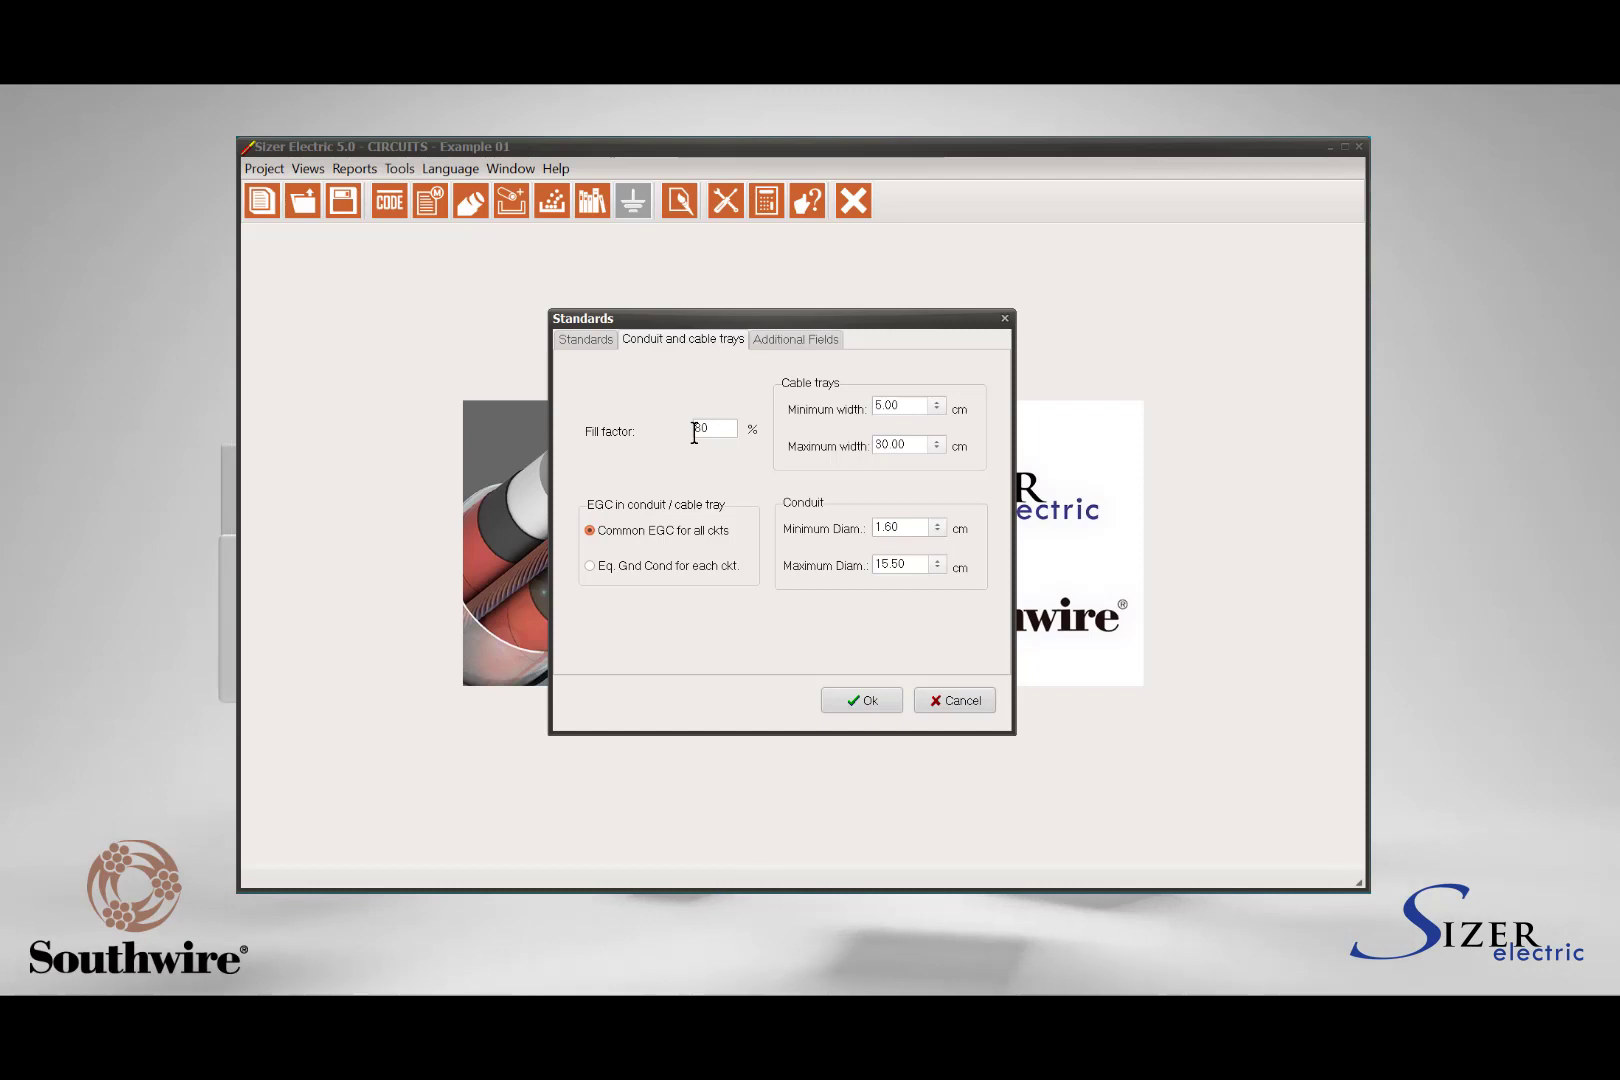
Set tray width limits to 8.00–36.00 in and conduit diameter limits to 1.00–3.00 in.
click(937, 405)
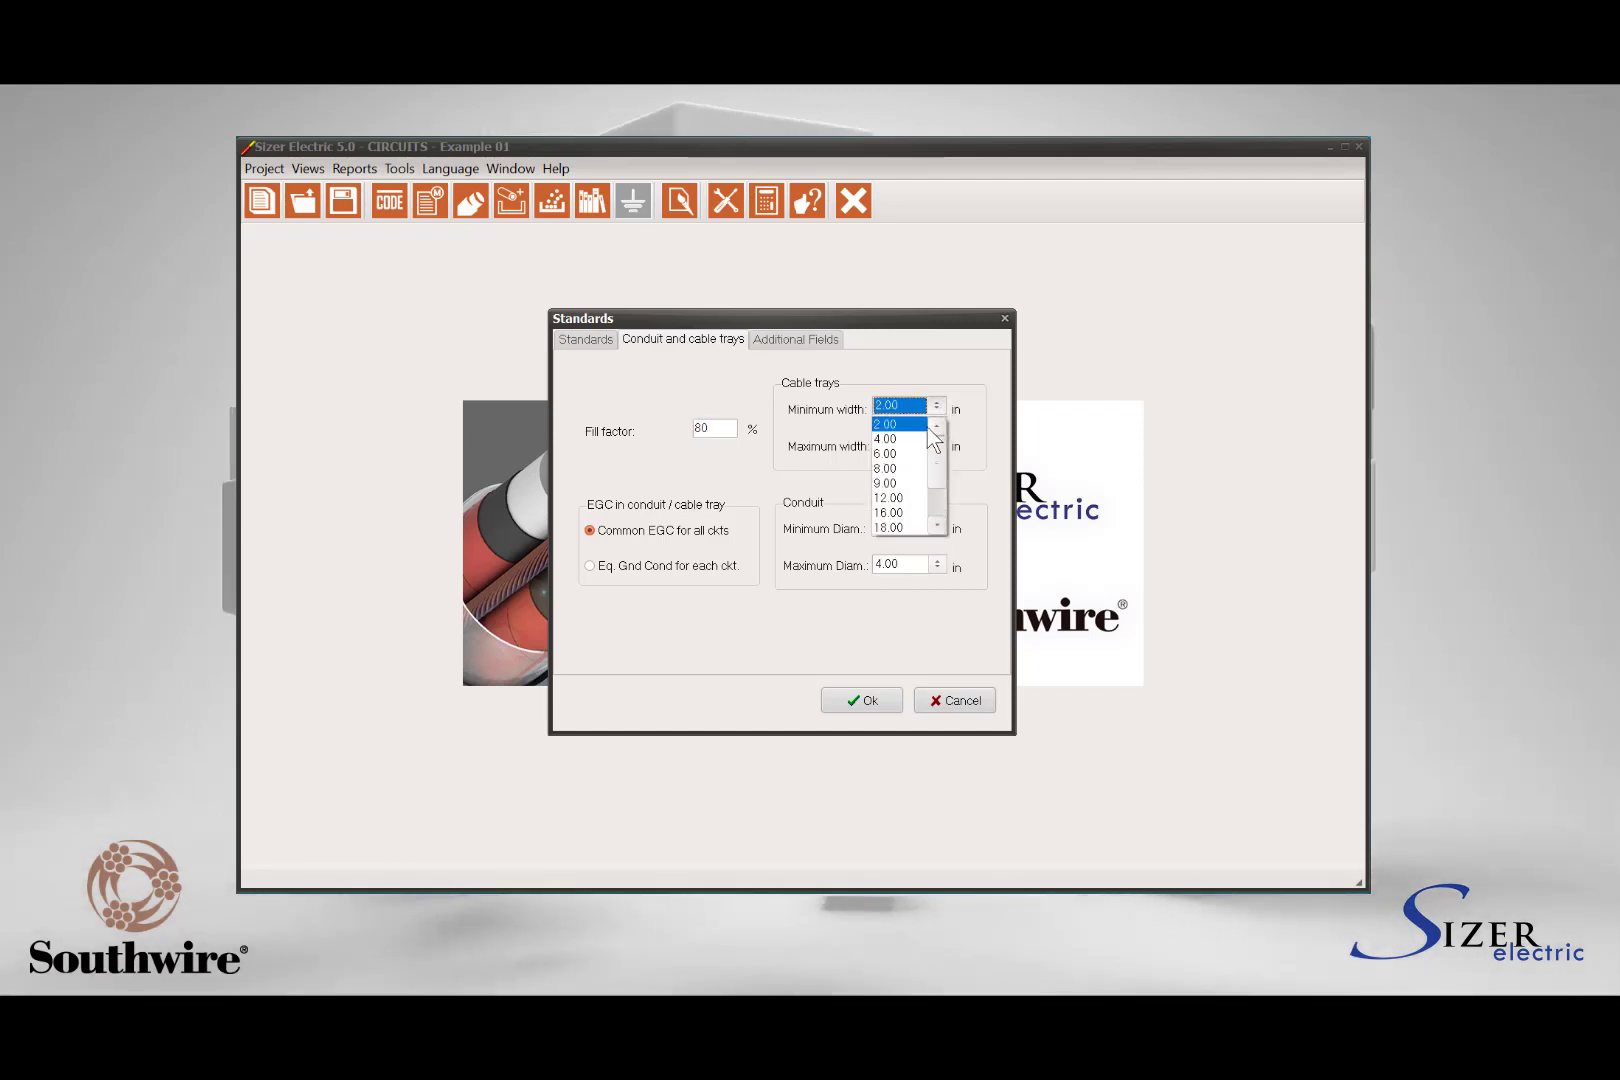
click(900, 454)
click(937, 445)
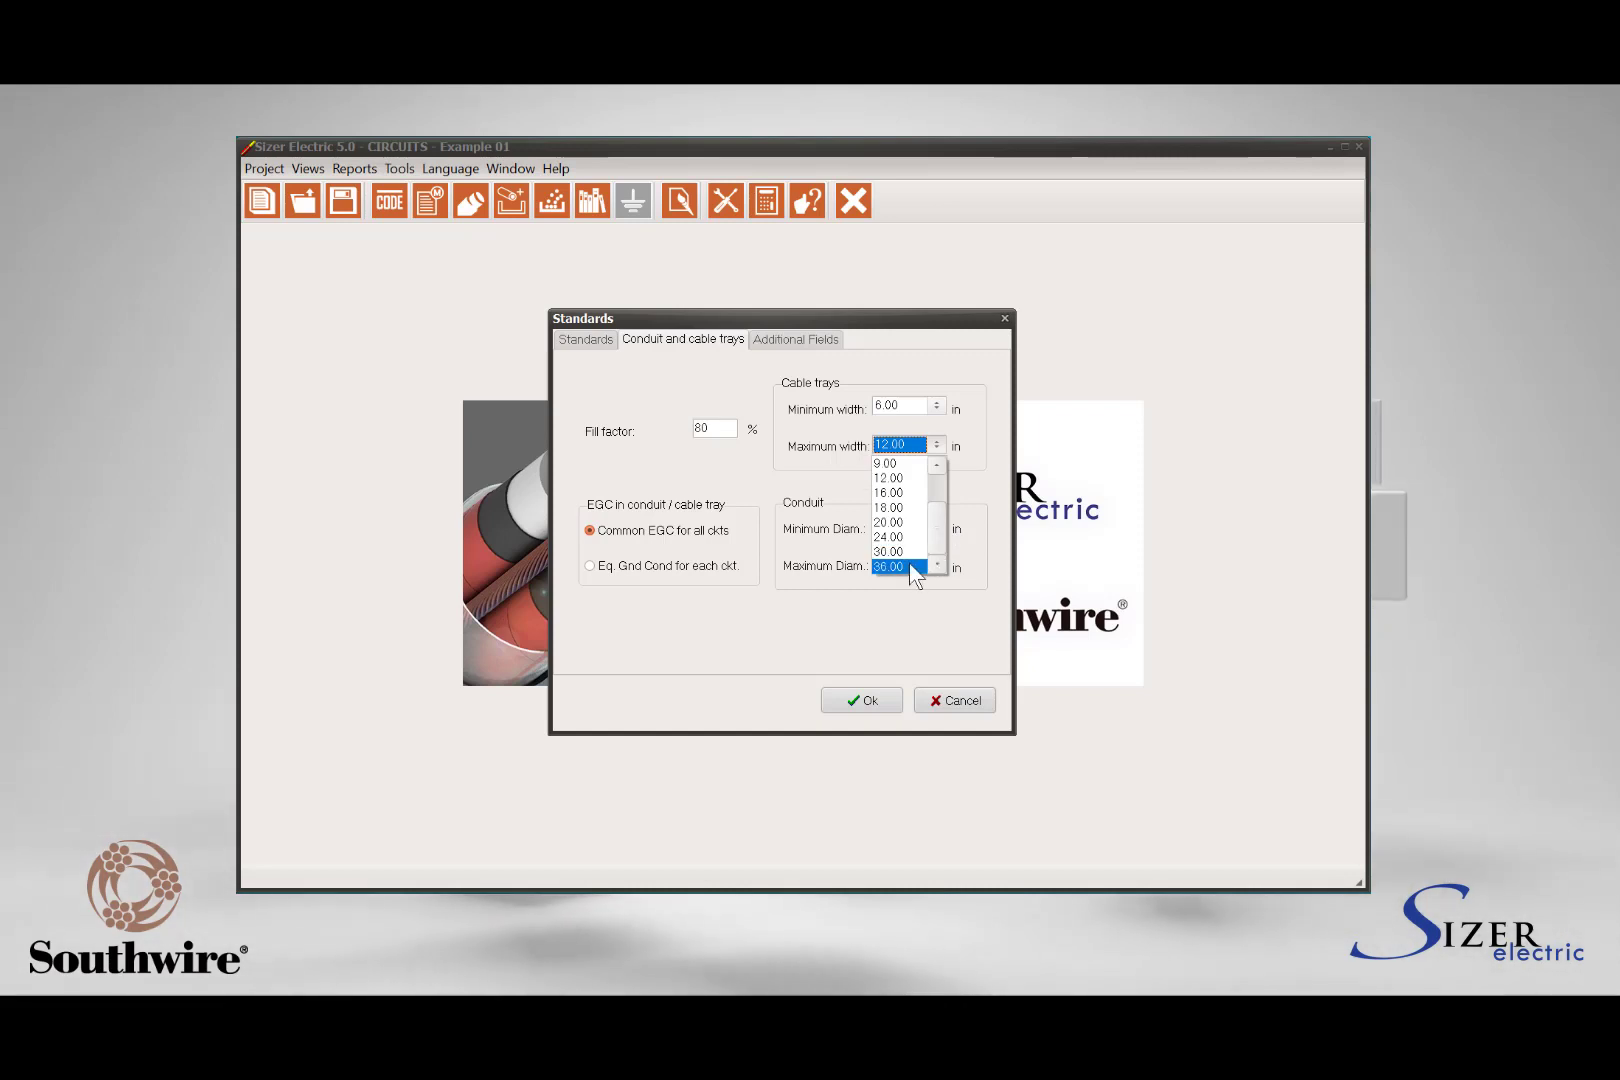
click(937, 445)
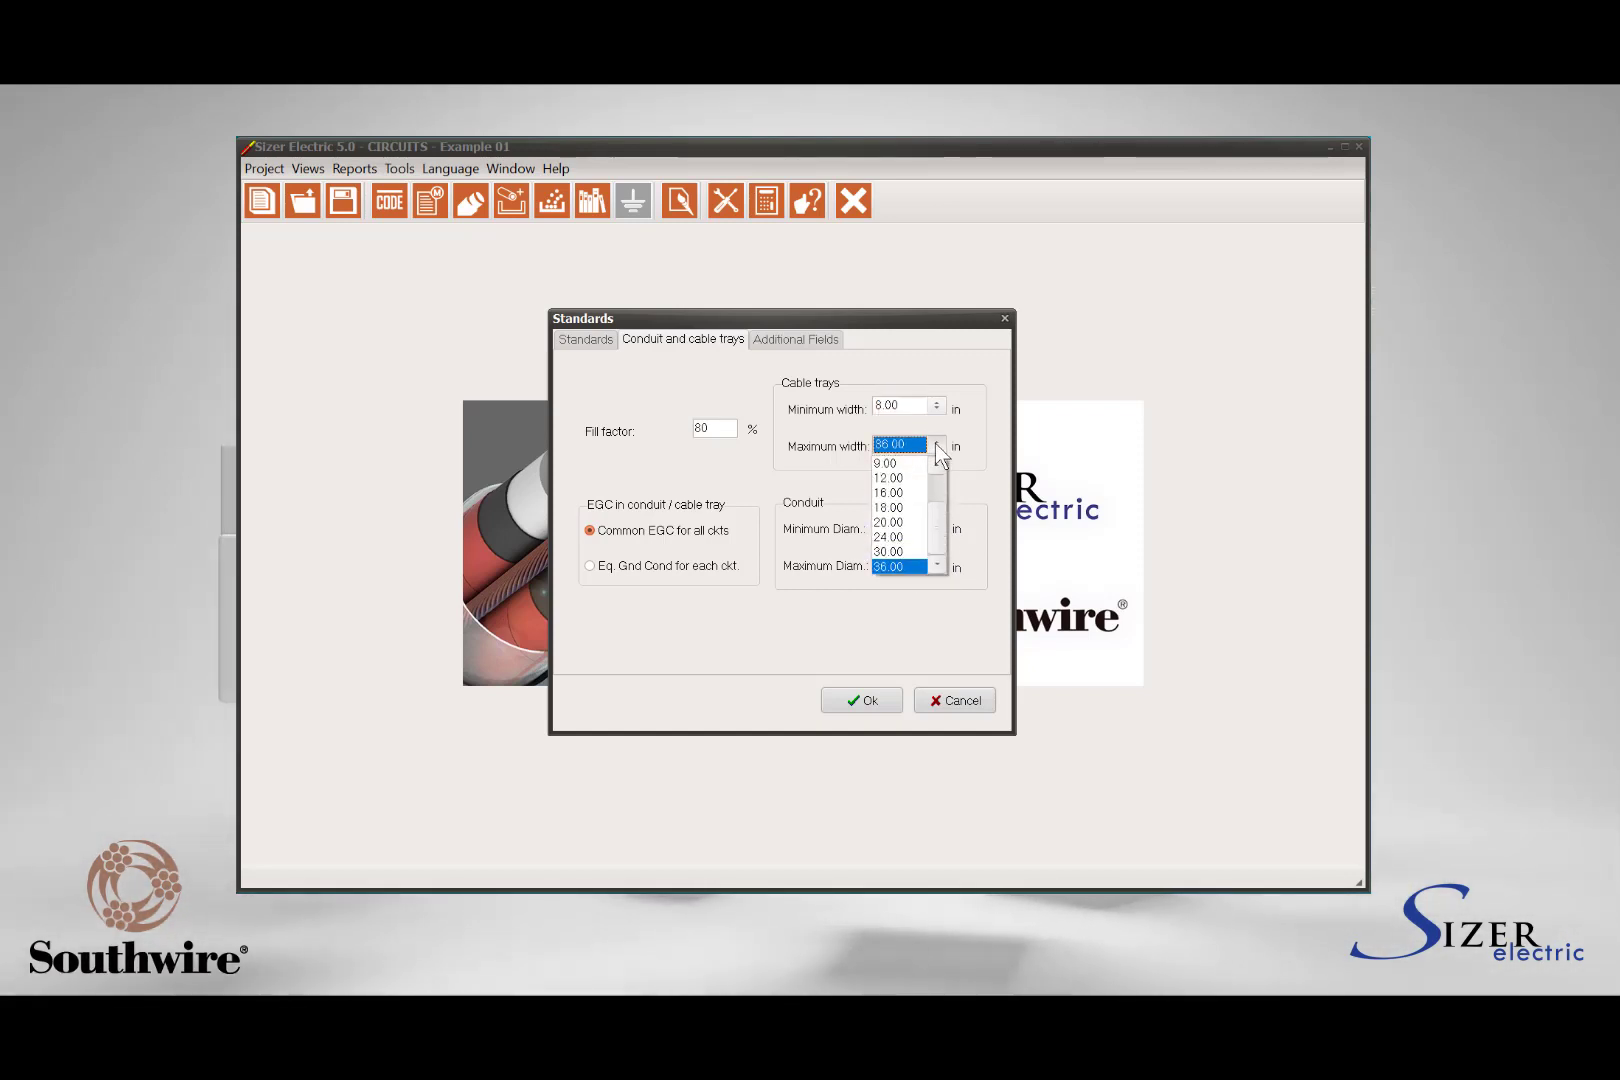
click(924, 566)
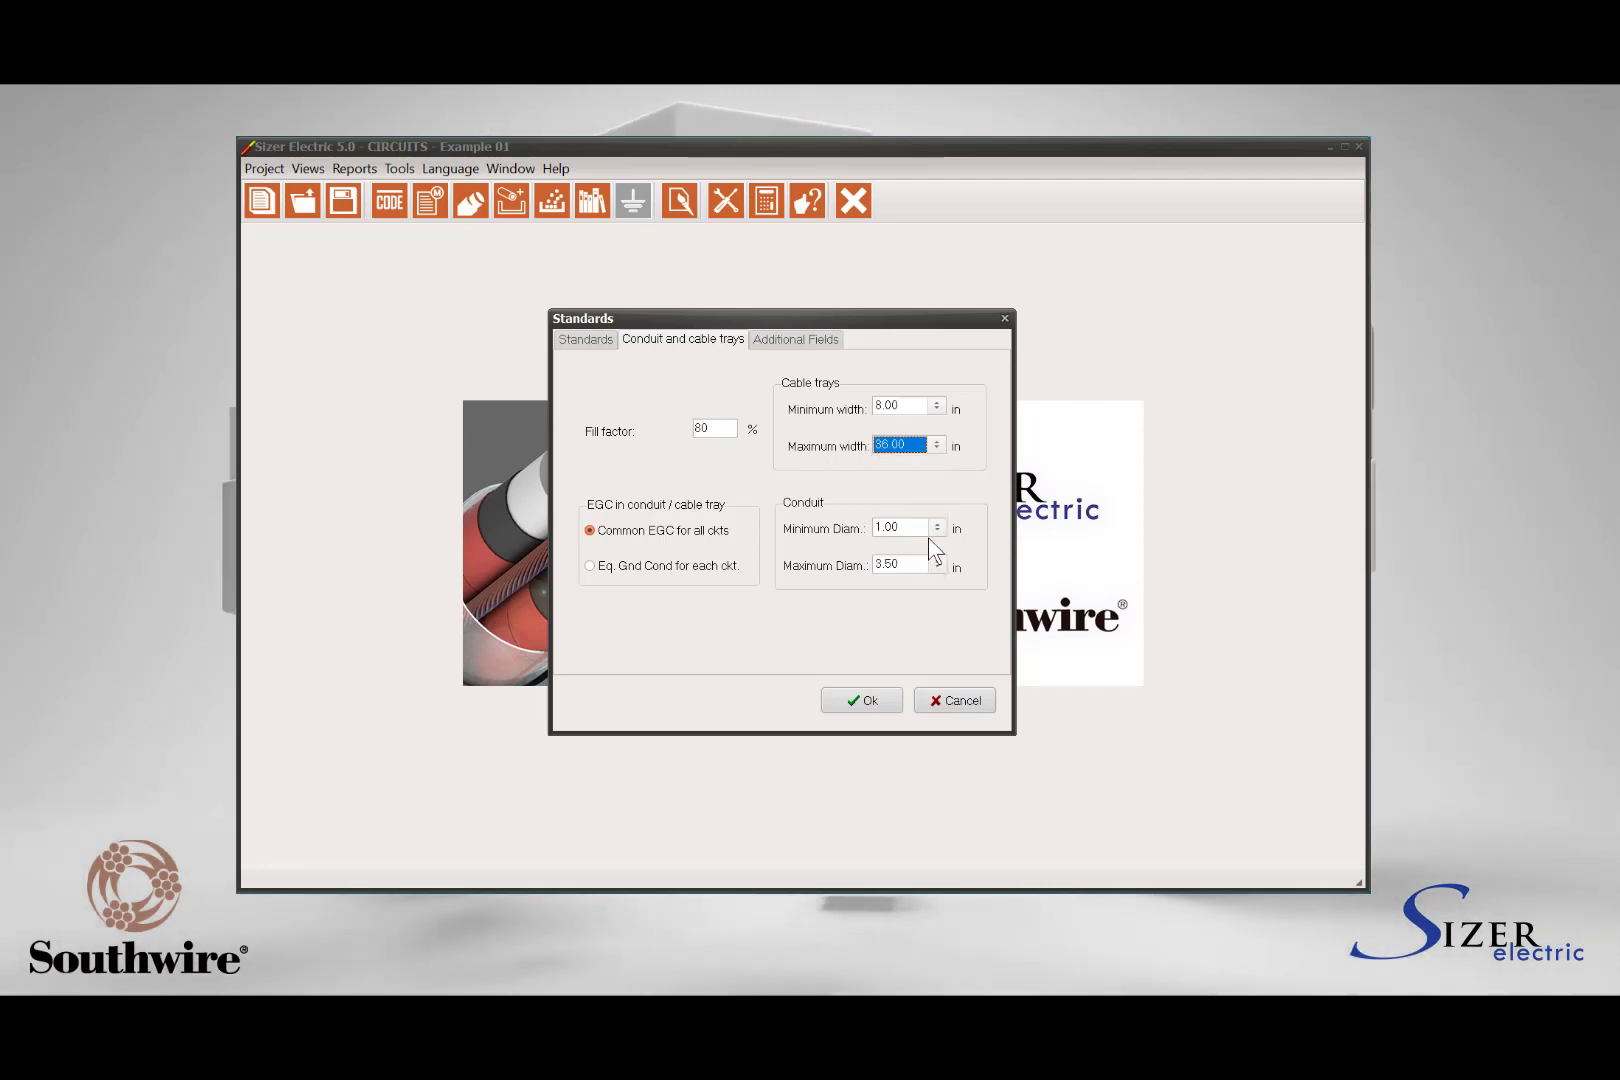
click(938, 528)
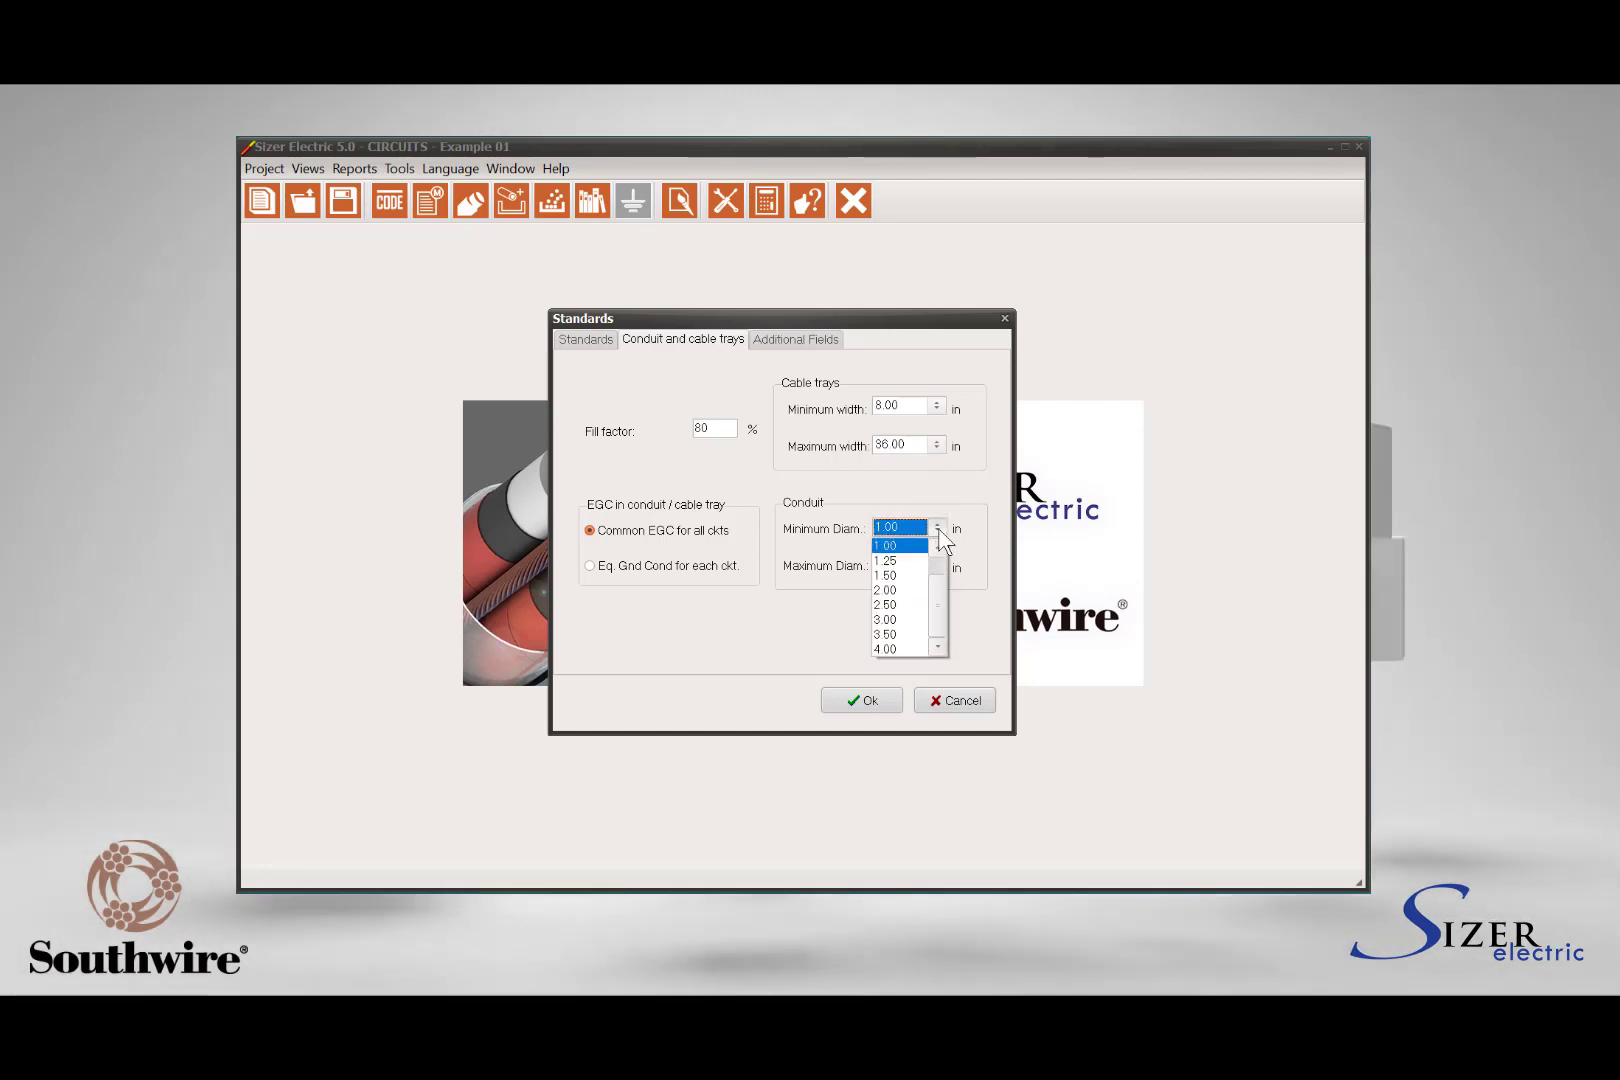
click(921, 545)
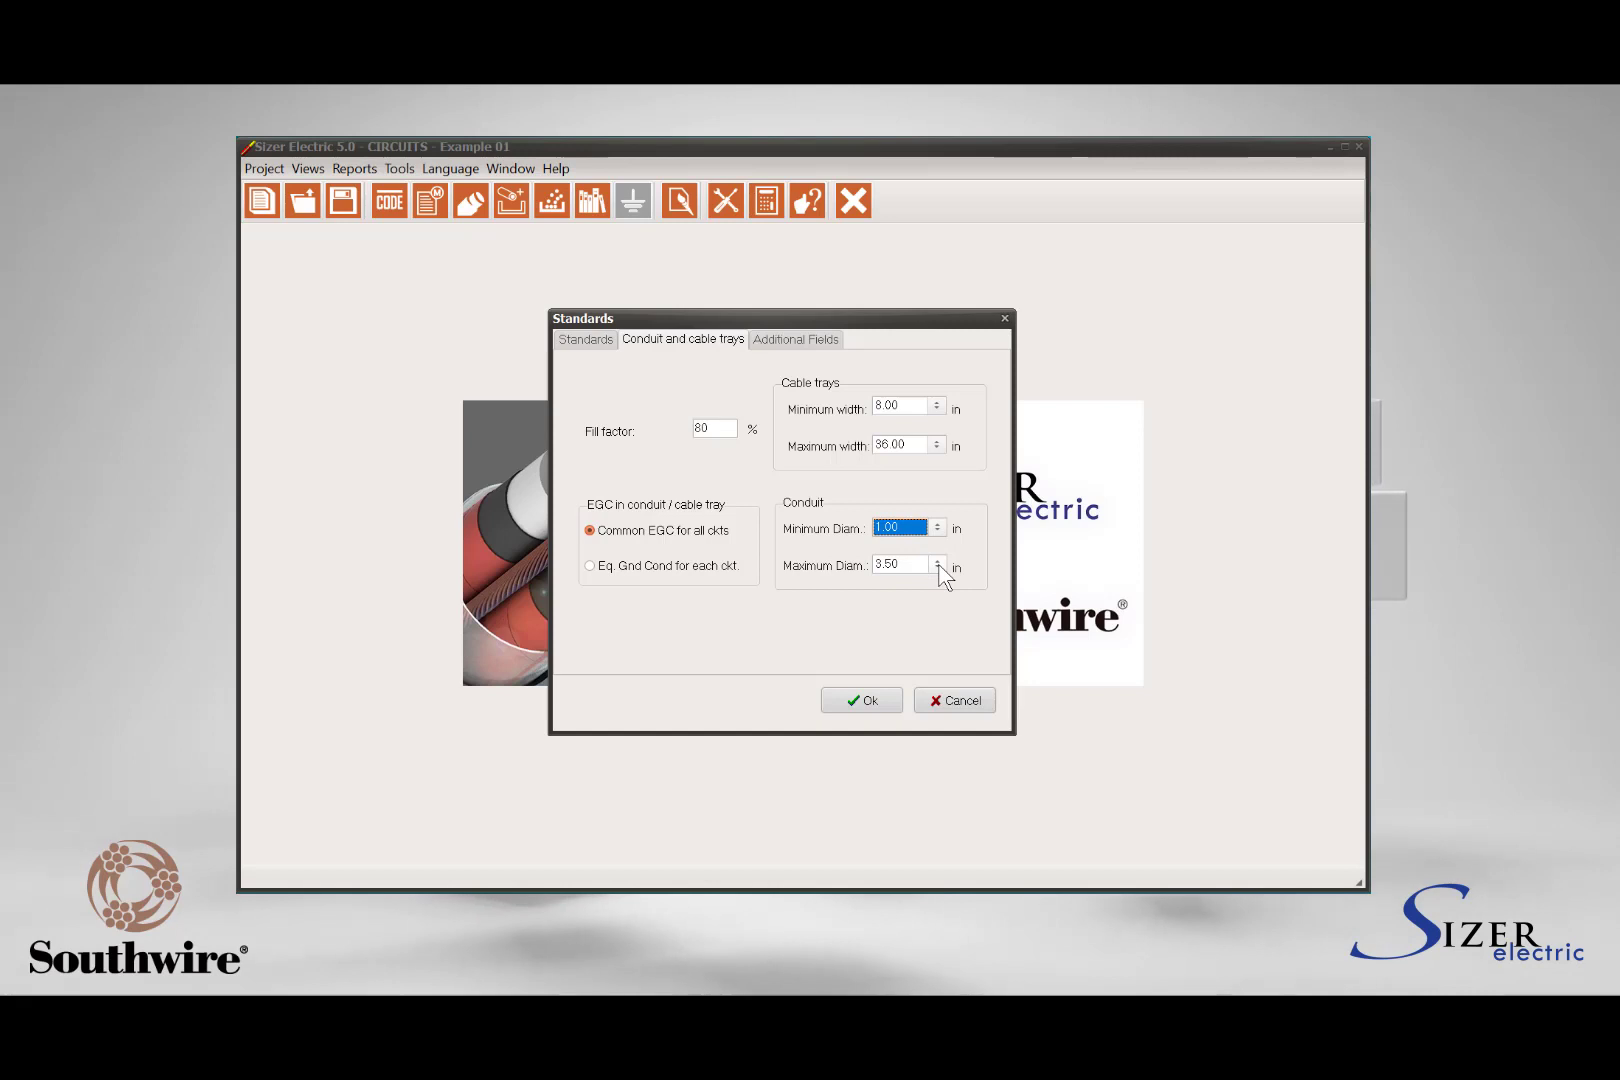
click(938, 565)
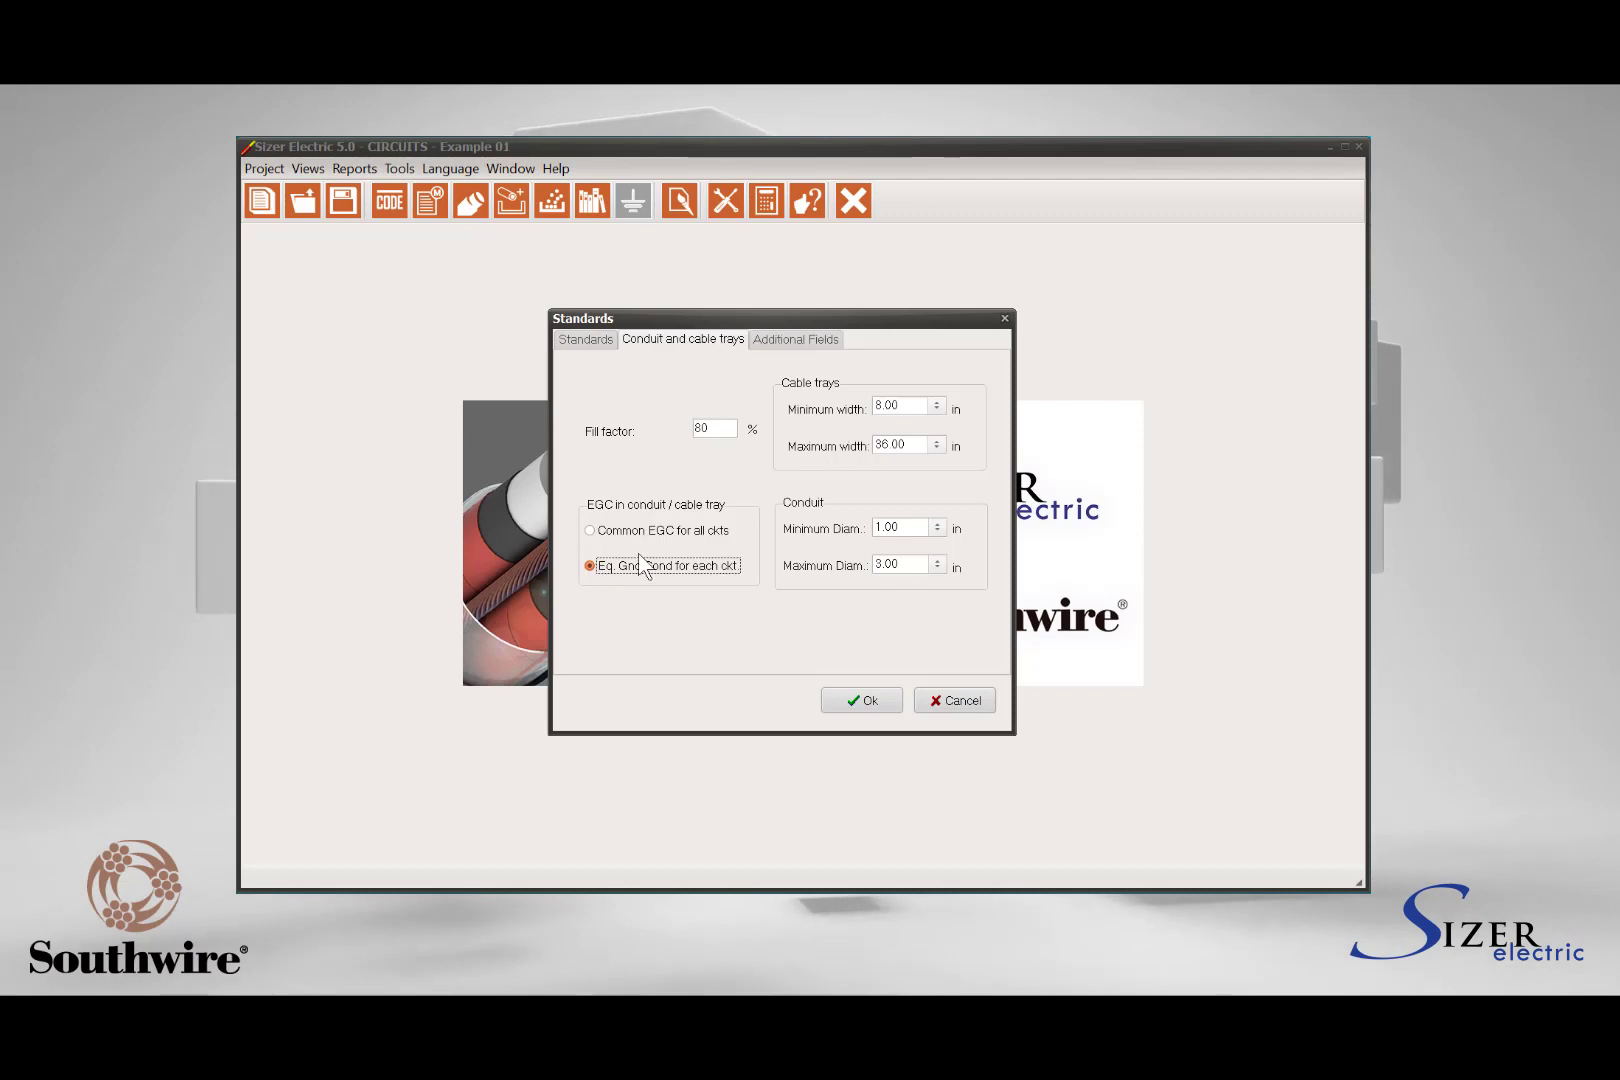
Choose a separate equipment grounding conductor per circuit and confirm the Standards with Ok.
click(633, 535)
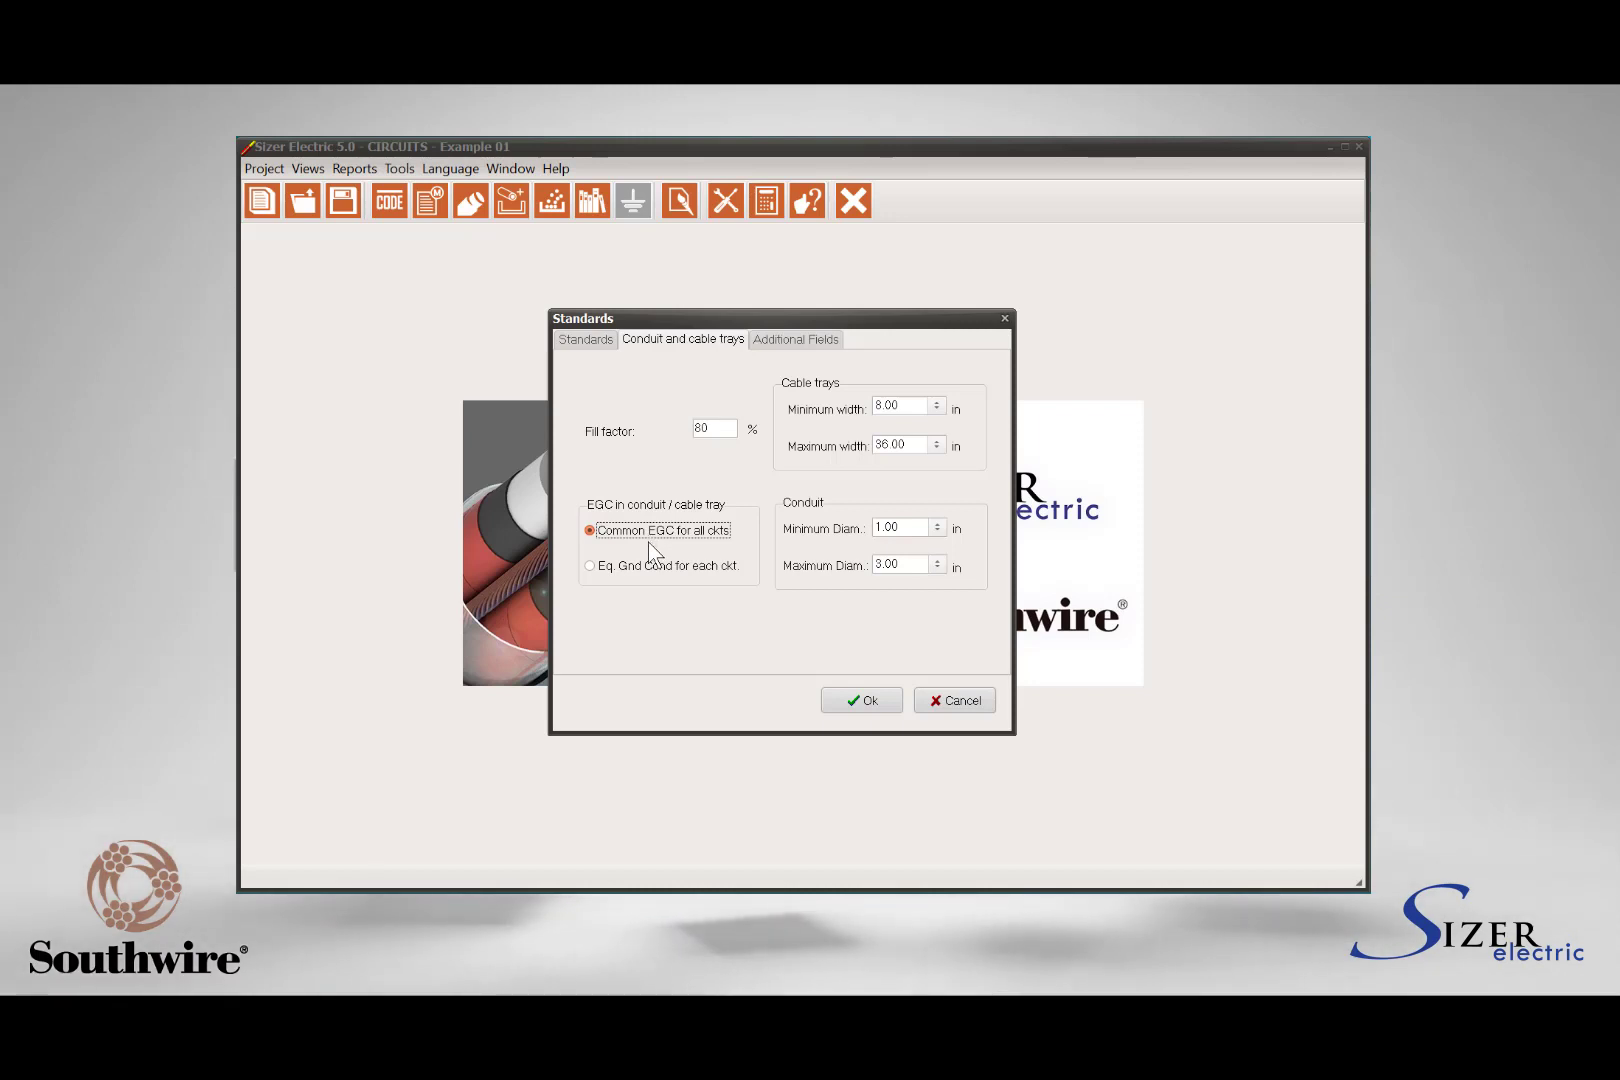
click(644, 563)
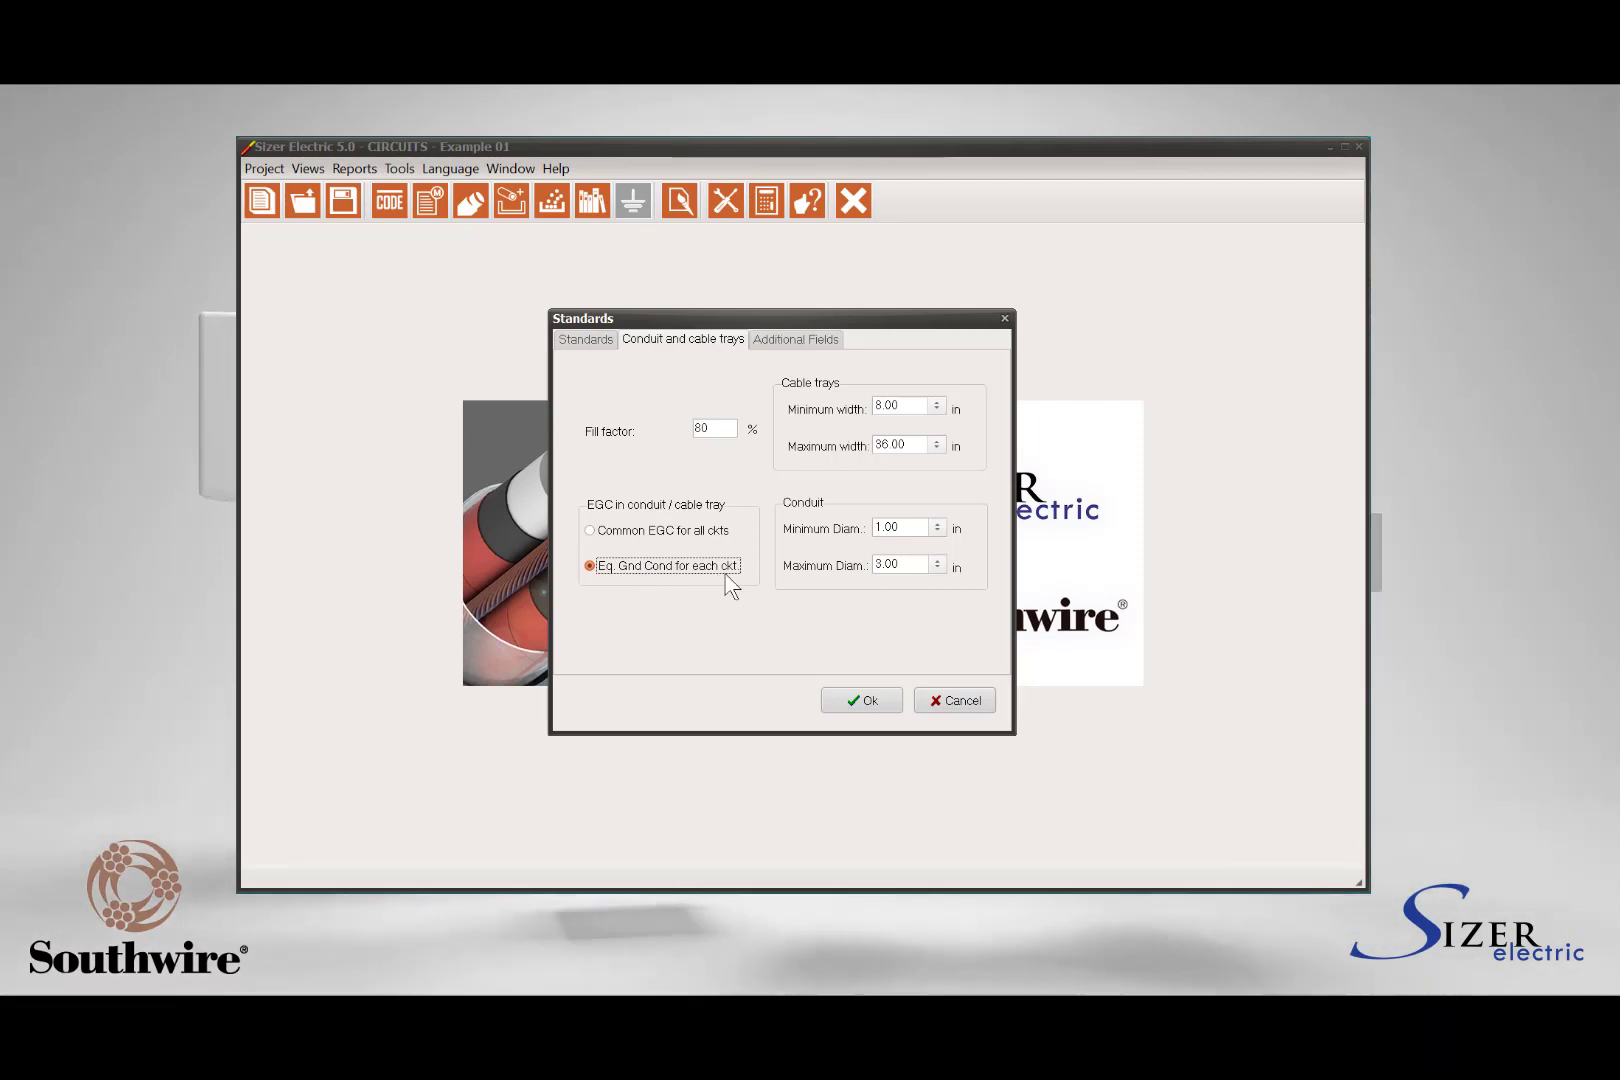
click(868, 703)
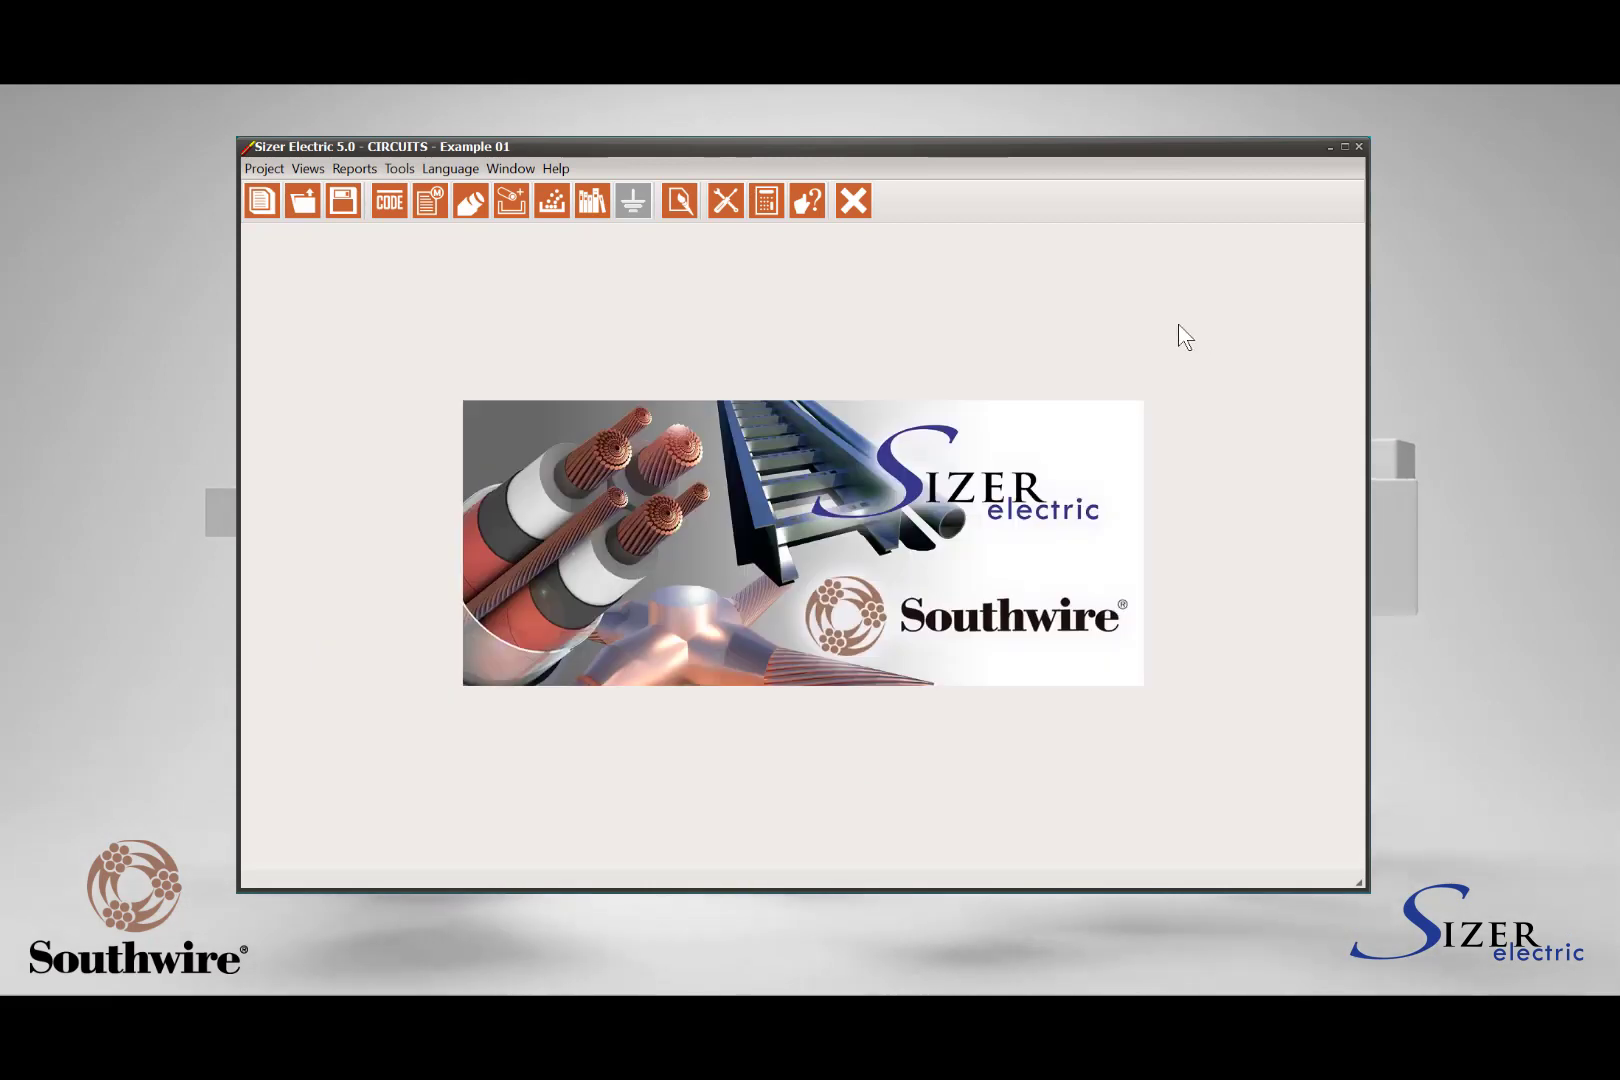
Open the Conduit and Cable Tray data entry window and browse rows 01-CT-02 through CONDUIT-B.
click(311, 169)
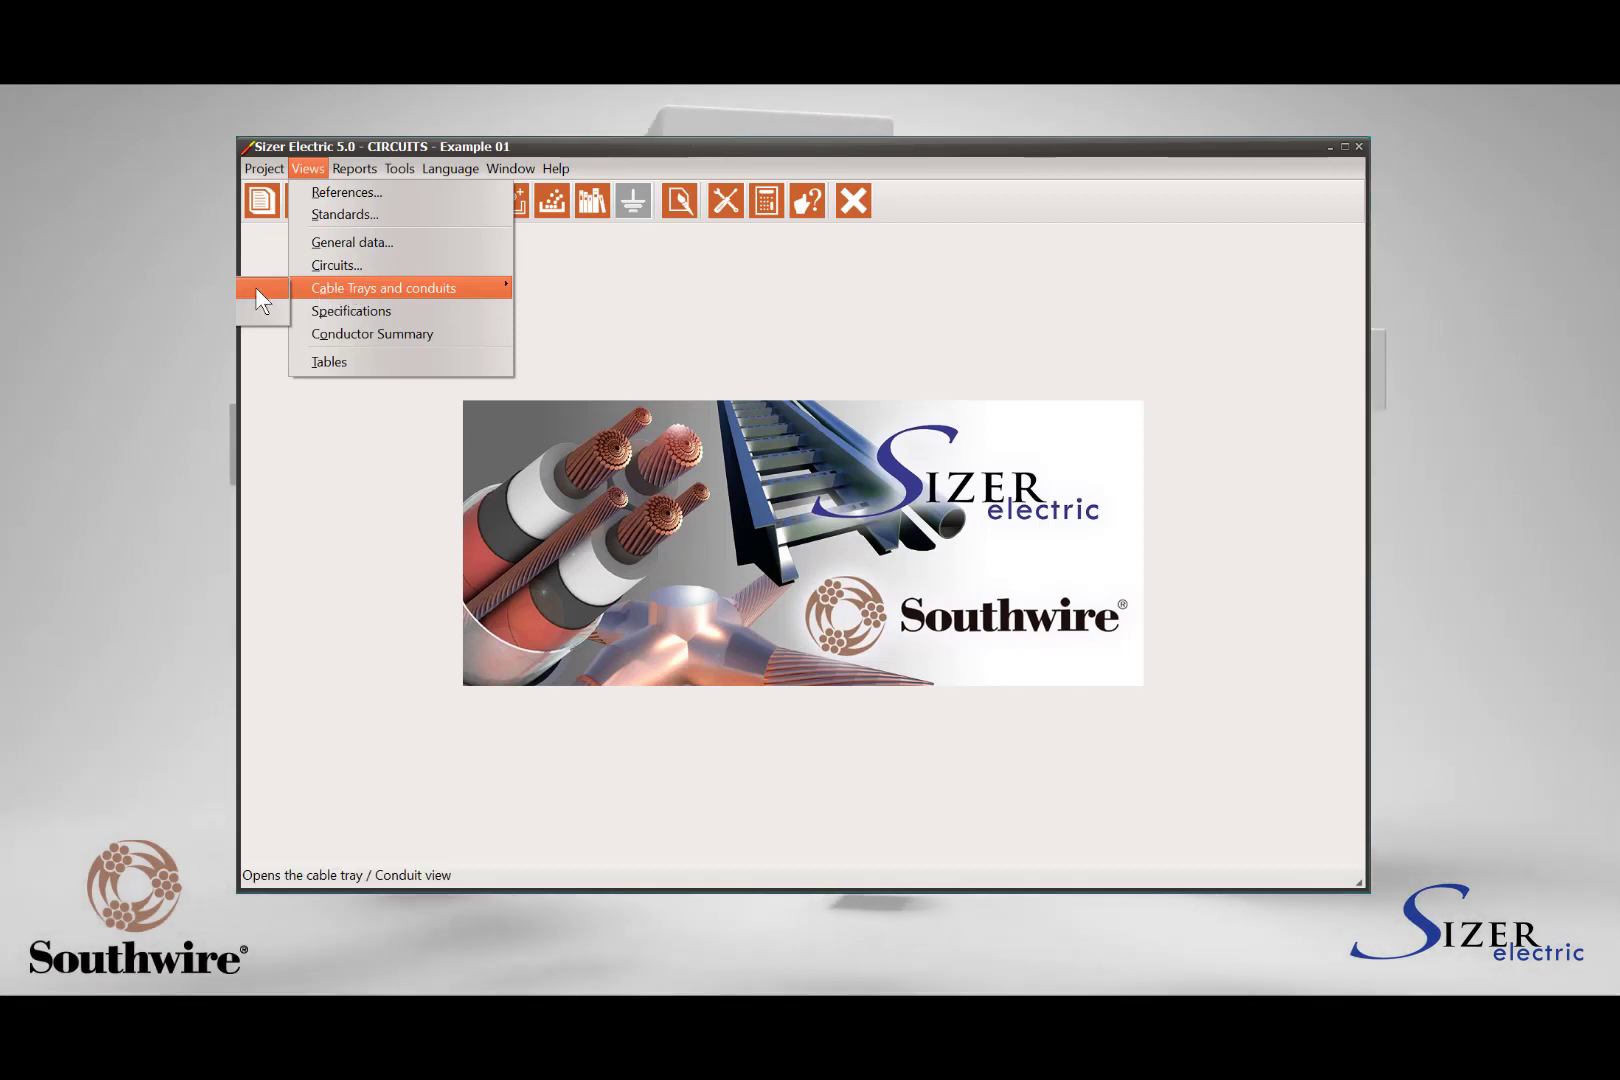
click(558, 318)
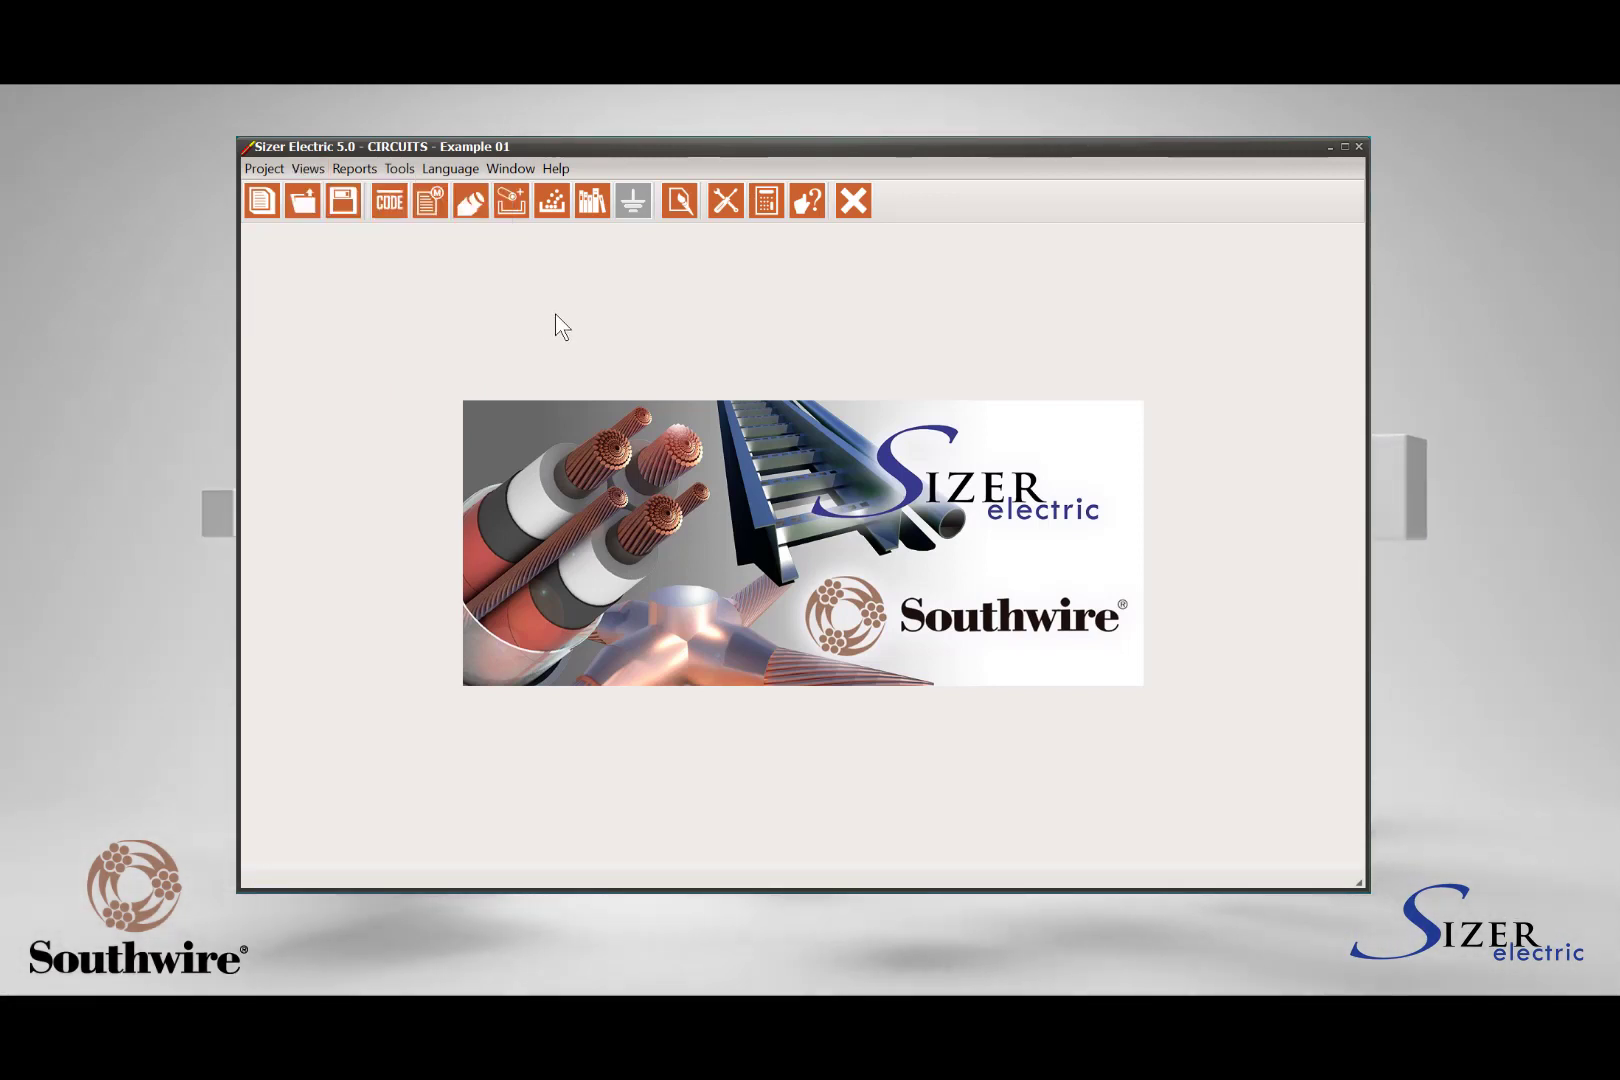
click(519, 213)
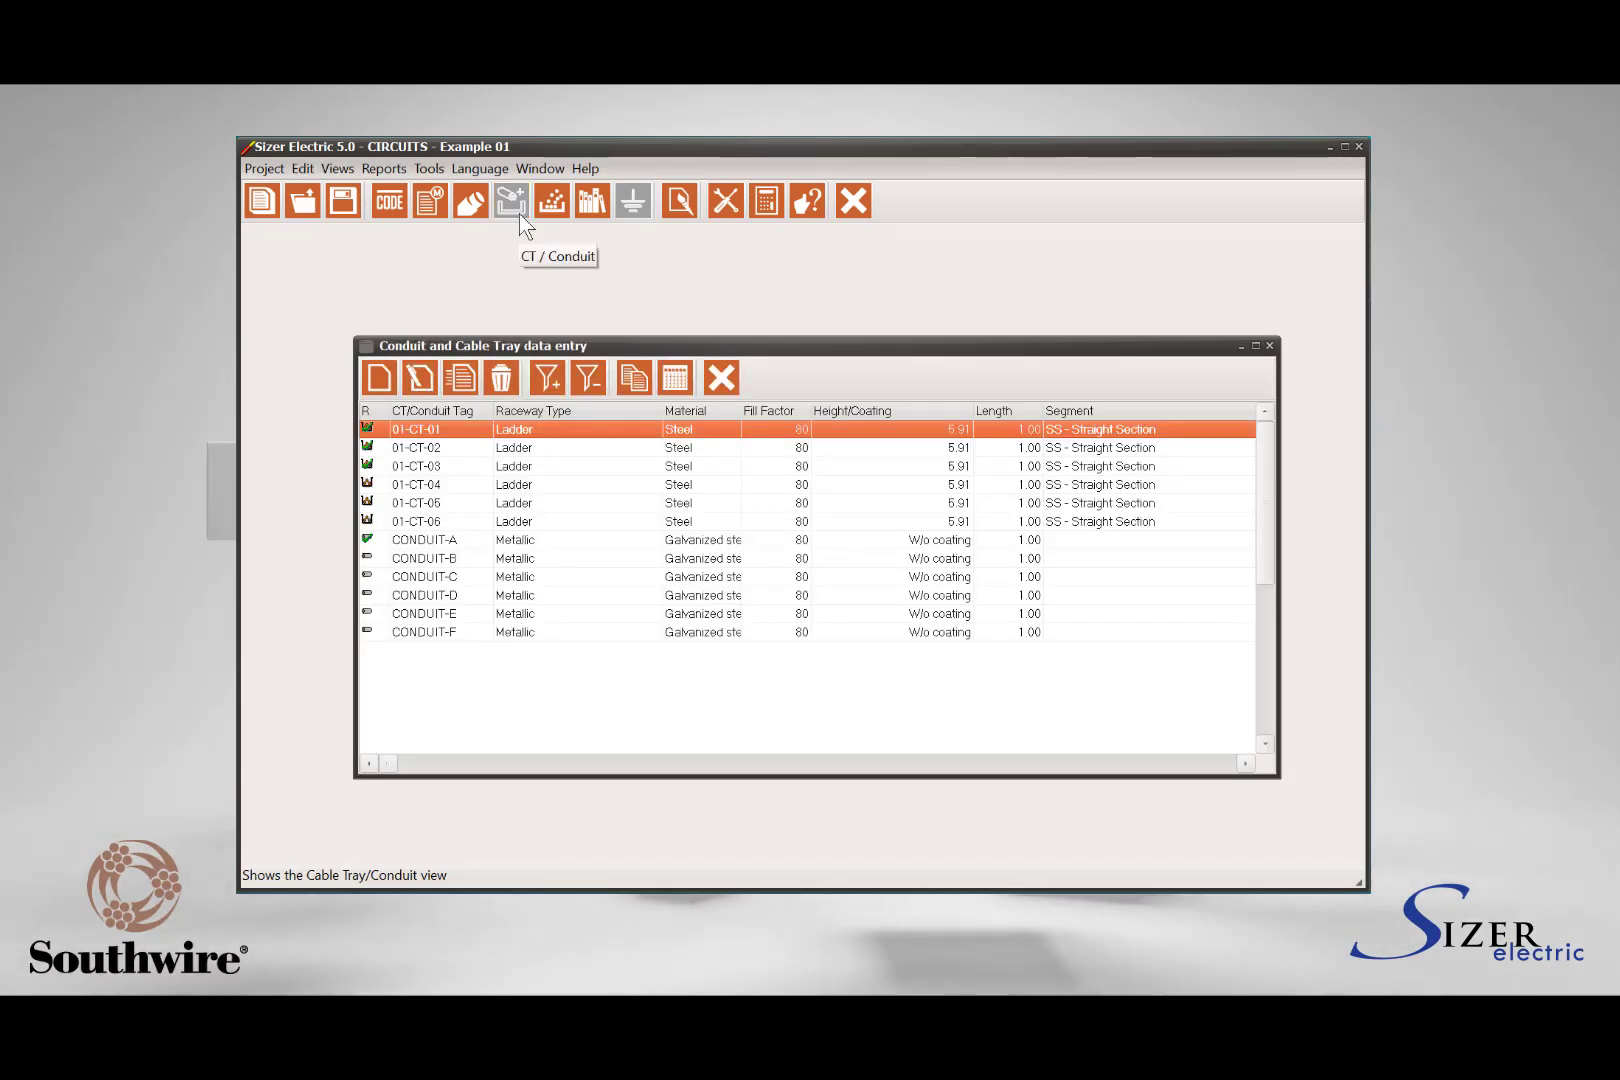
click(530, 448)
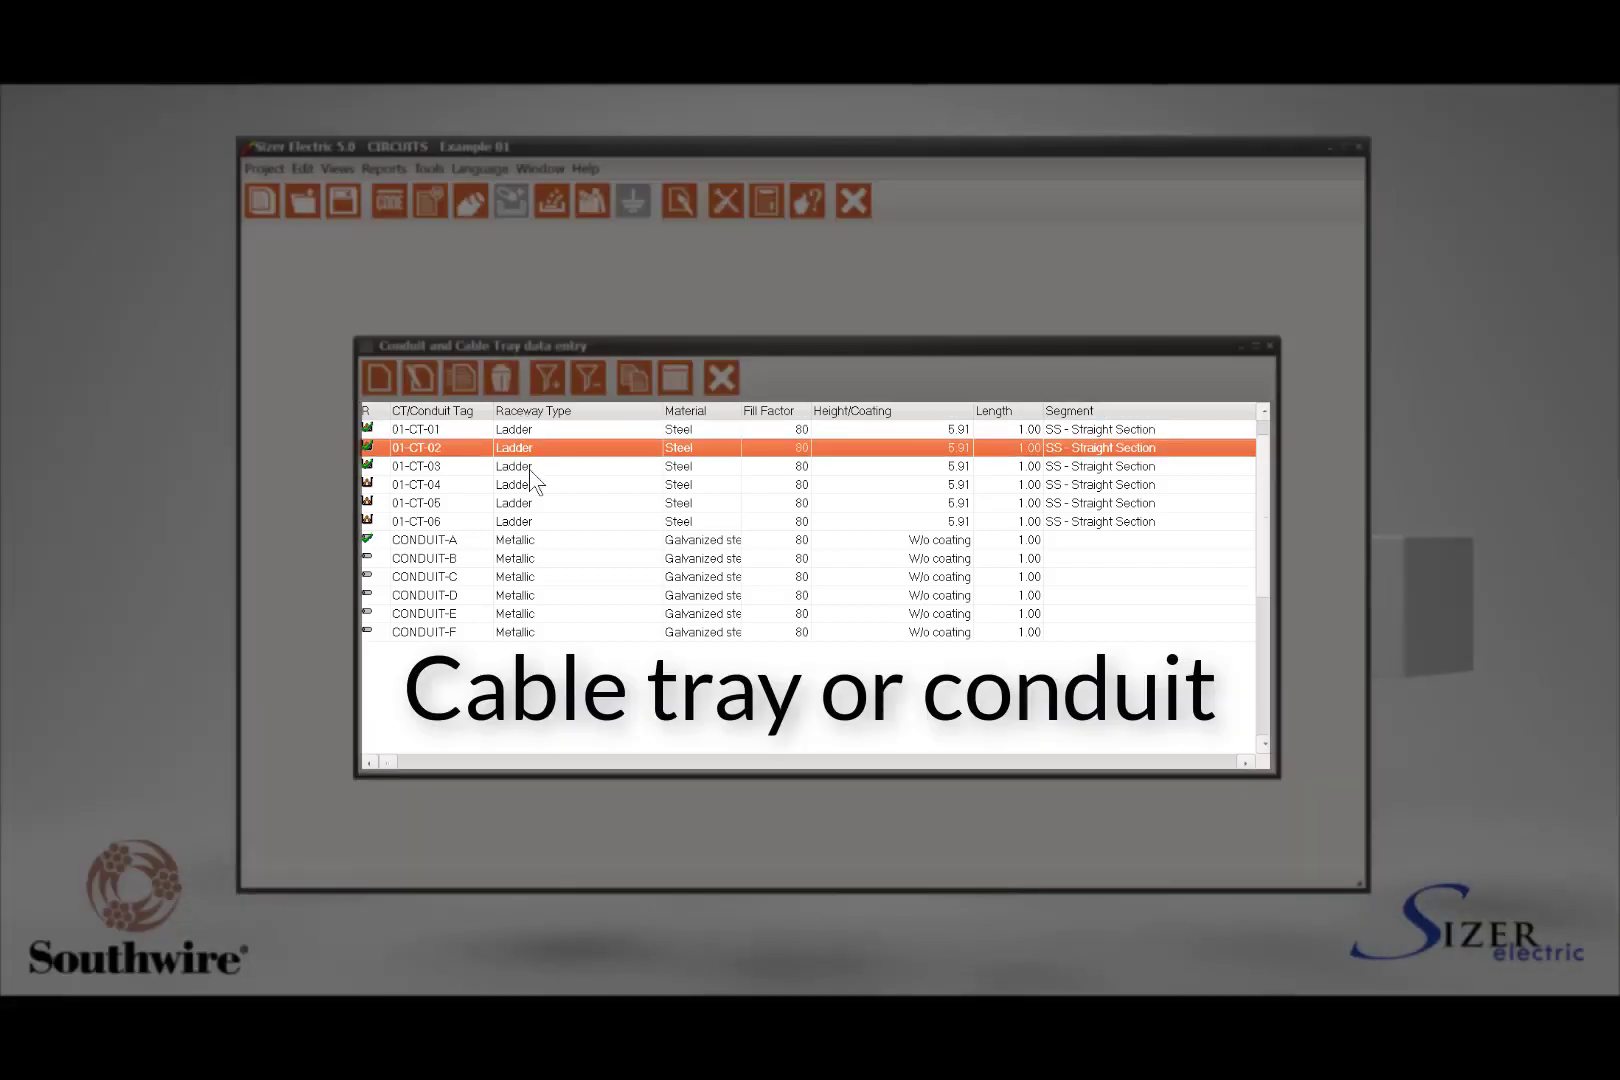
click(530, 467)
key(Down)
key(Down)
key(Down)
key(Down)
key(Down)
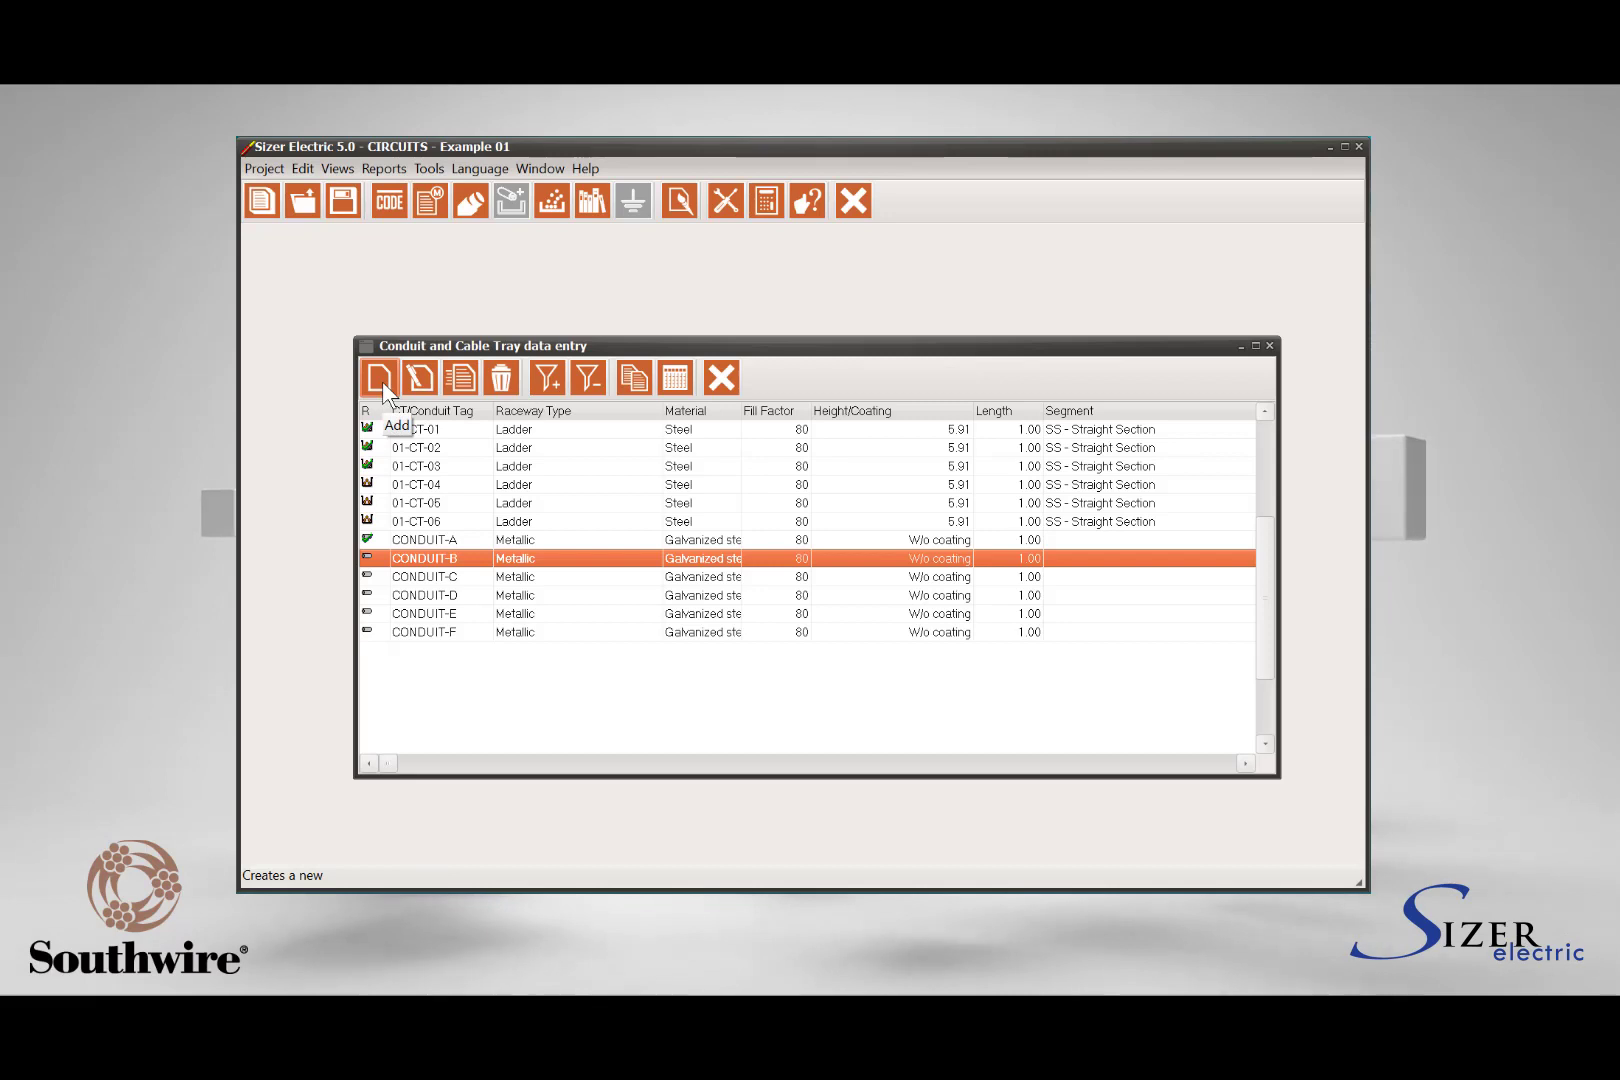
Add raceway CH-1 as a Cable Tray, 1.00 m long, 100% fill factor, noted 'cable tray 1'.
click(380, 379)
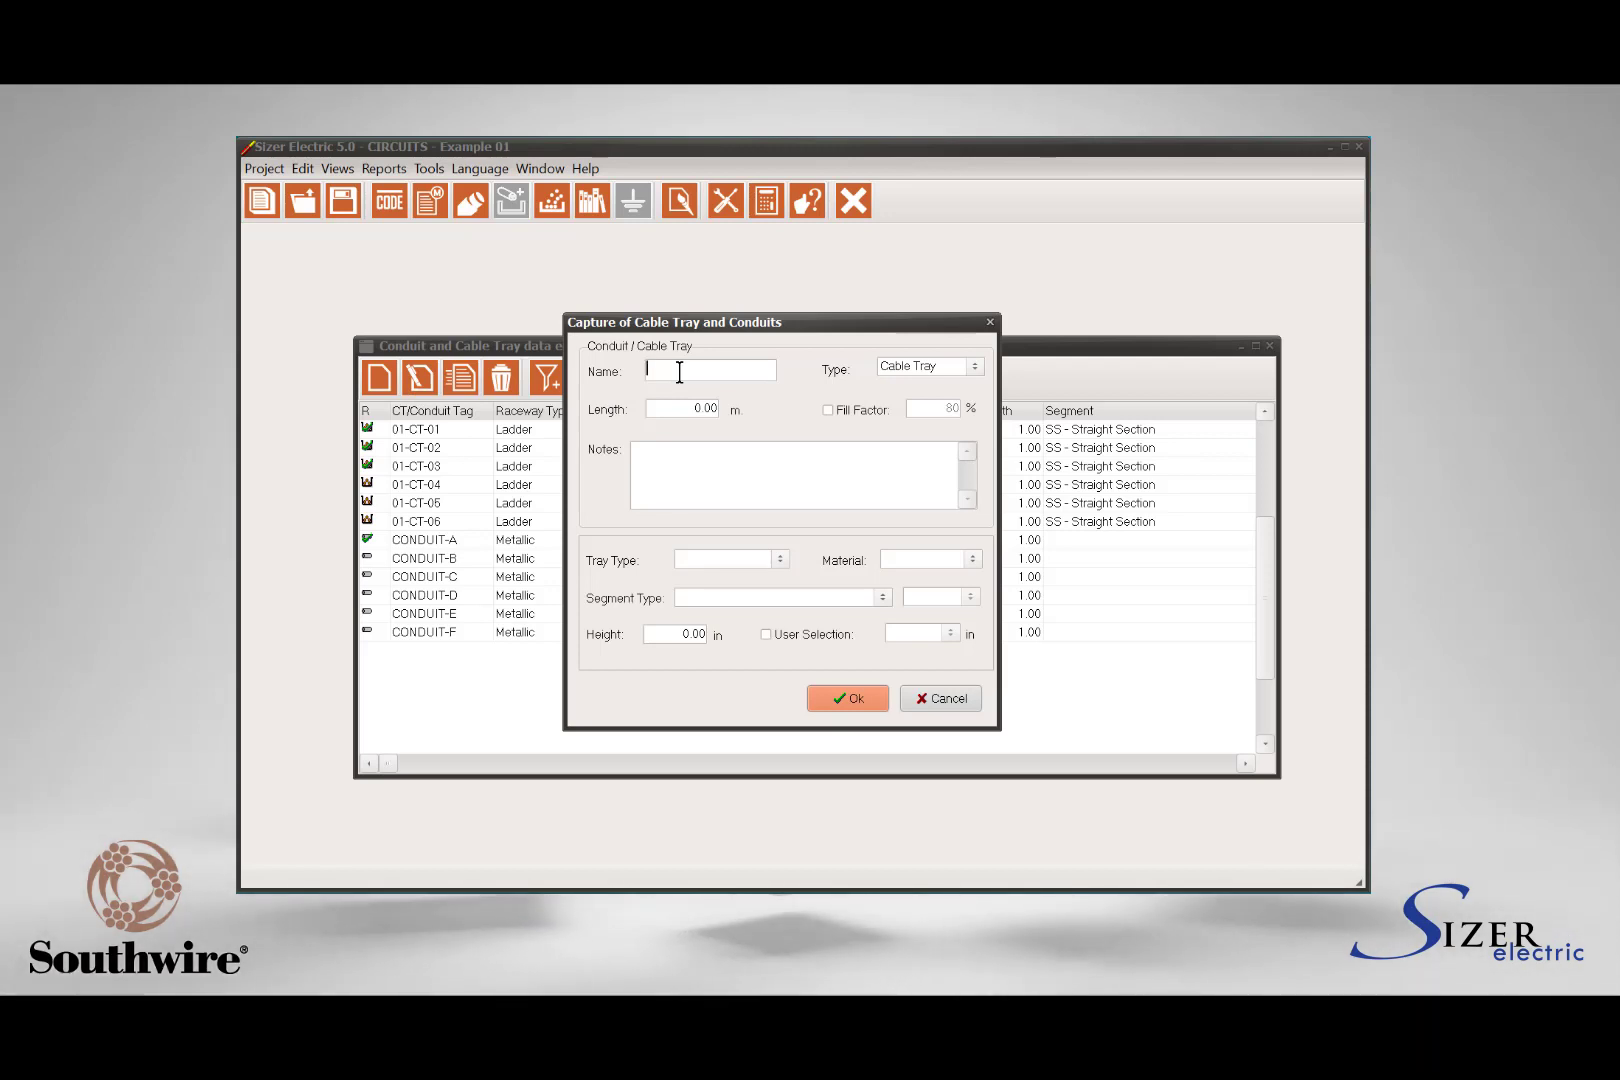
text(CH-1)
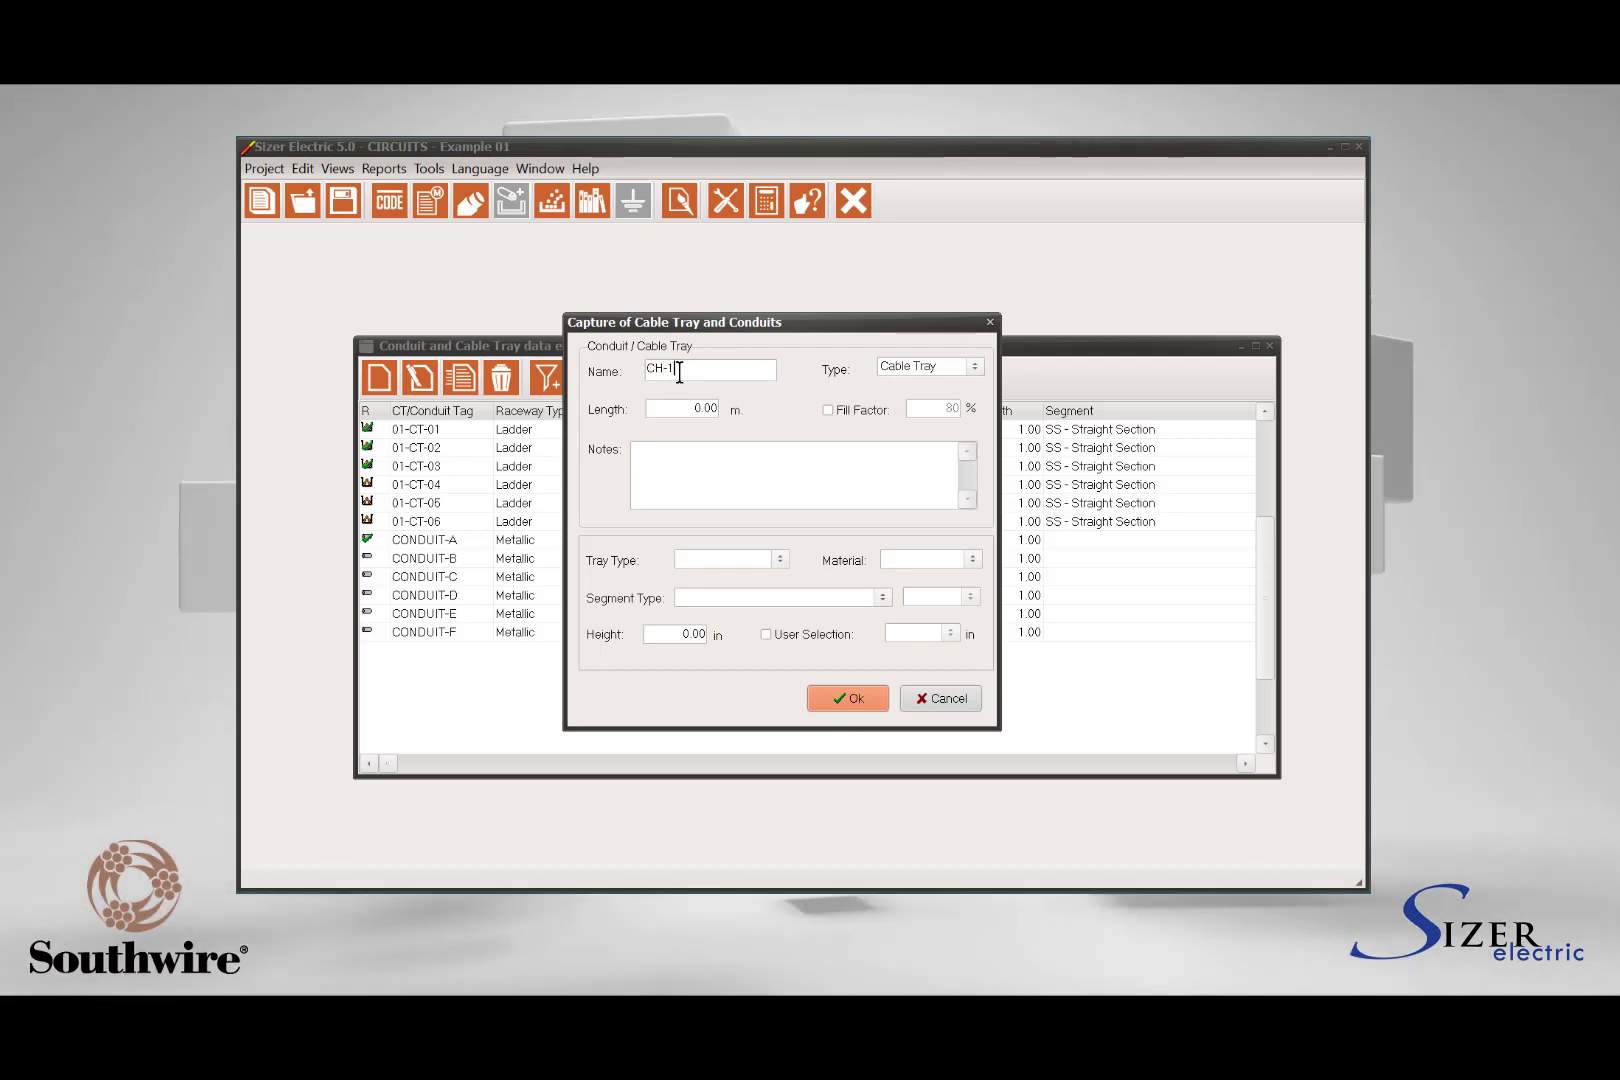
click(975, 367)
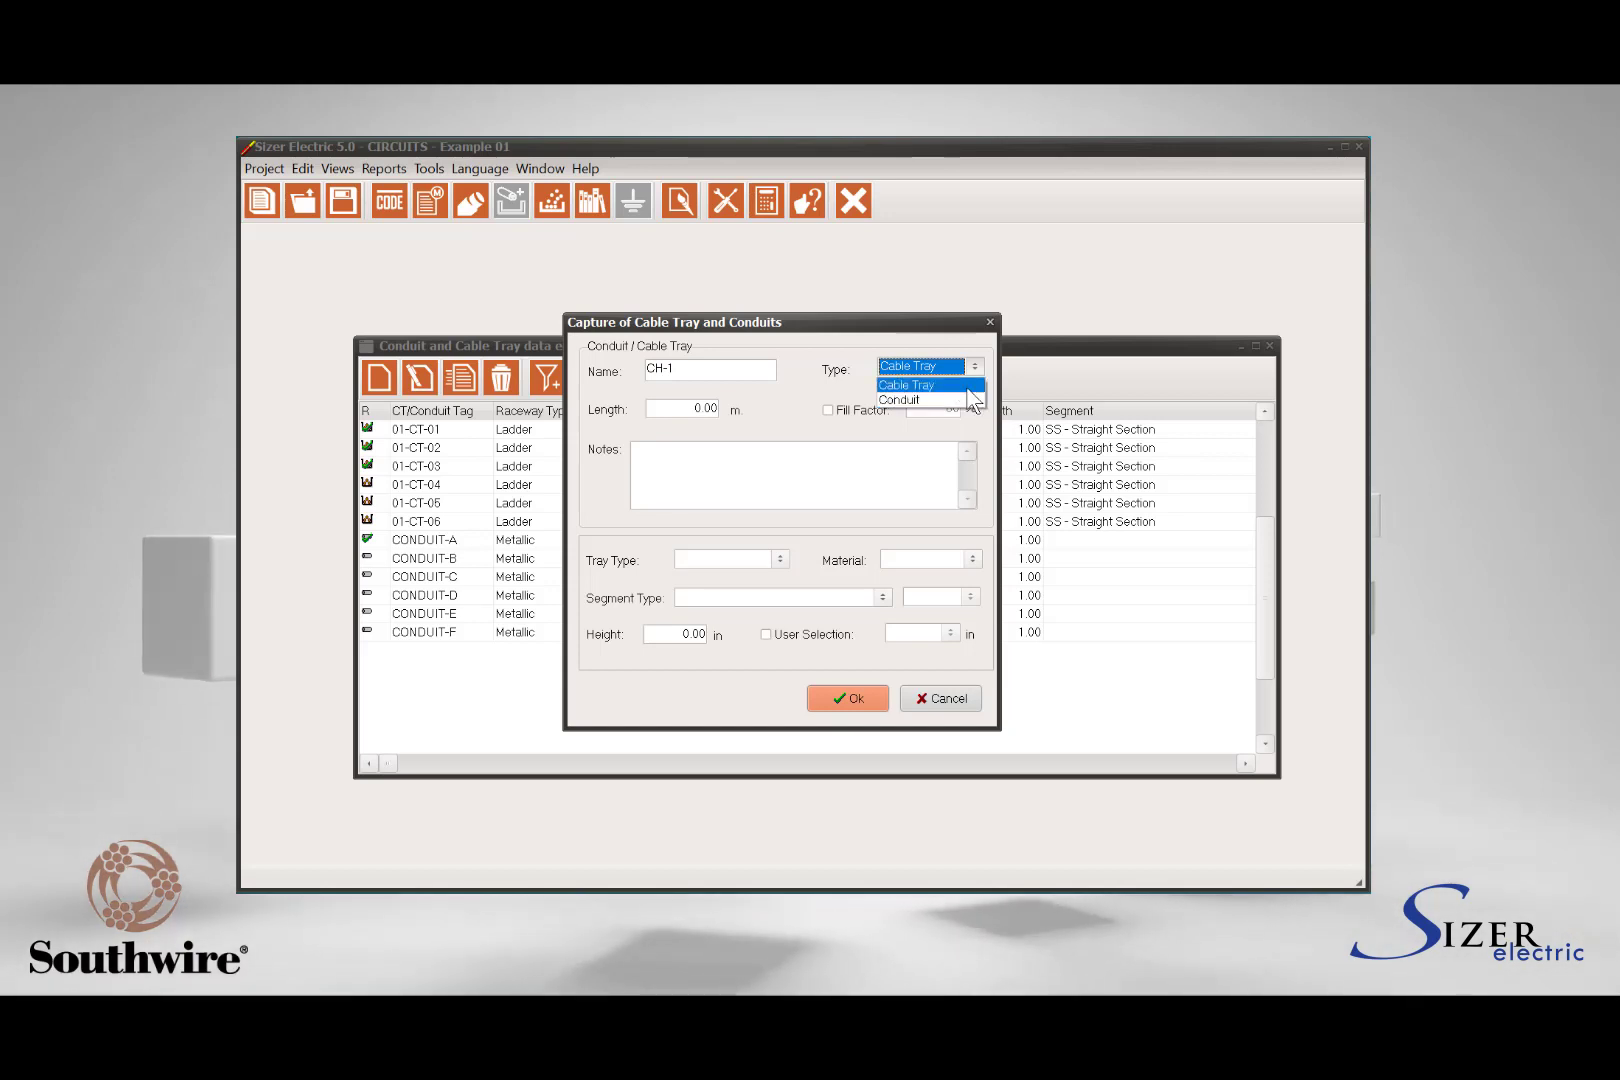
click(968, 389)
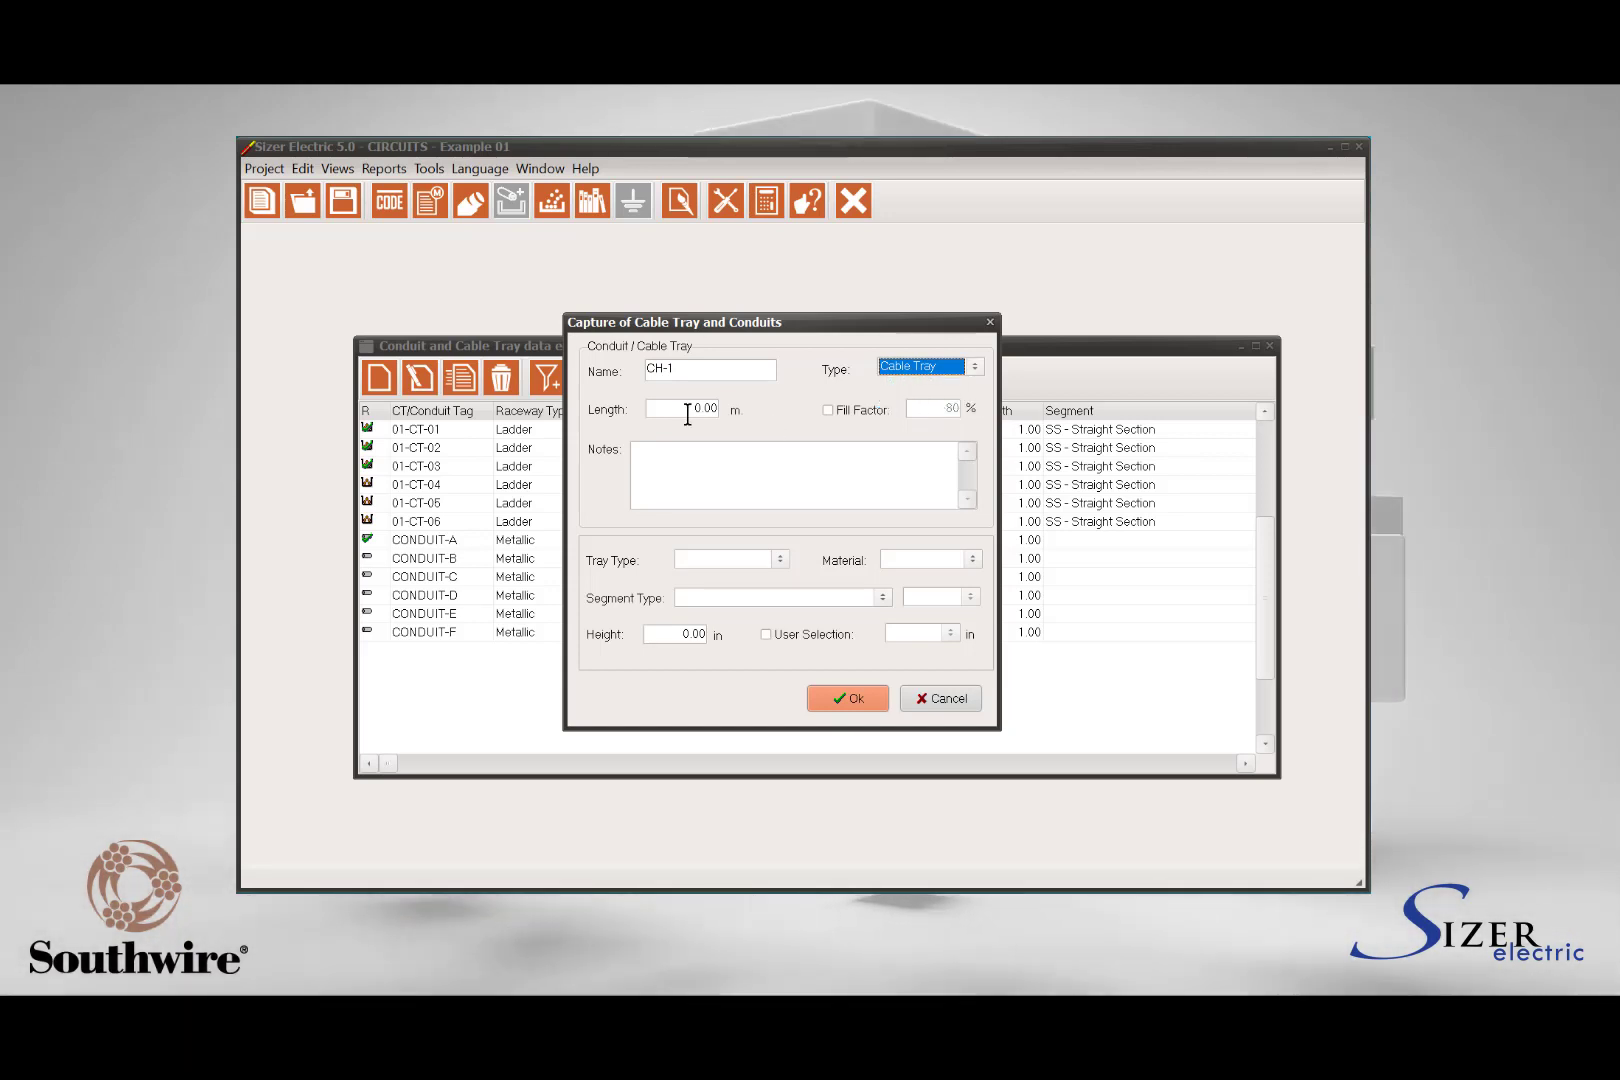
drag(694, 408, 719, 407)
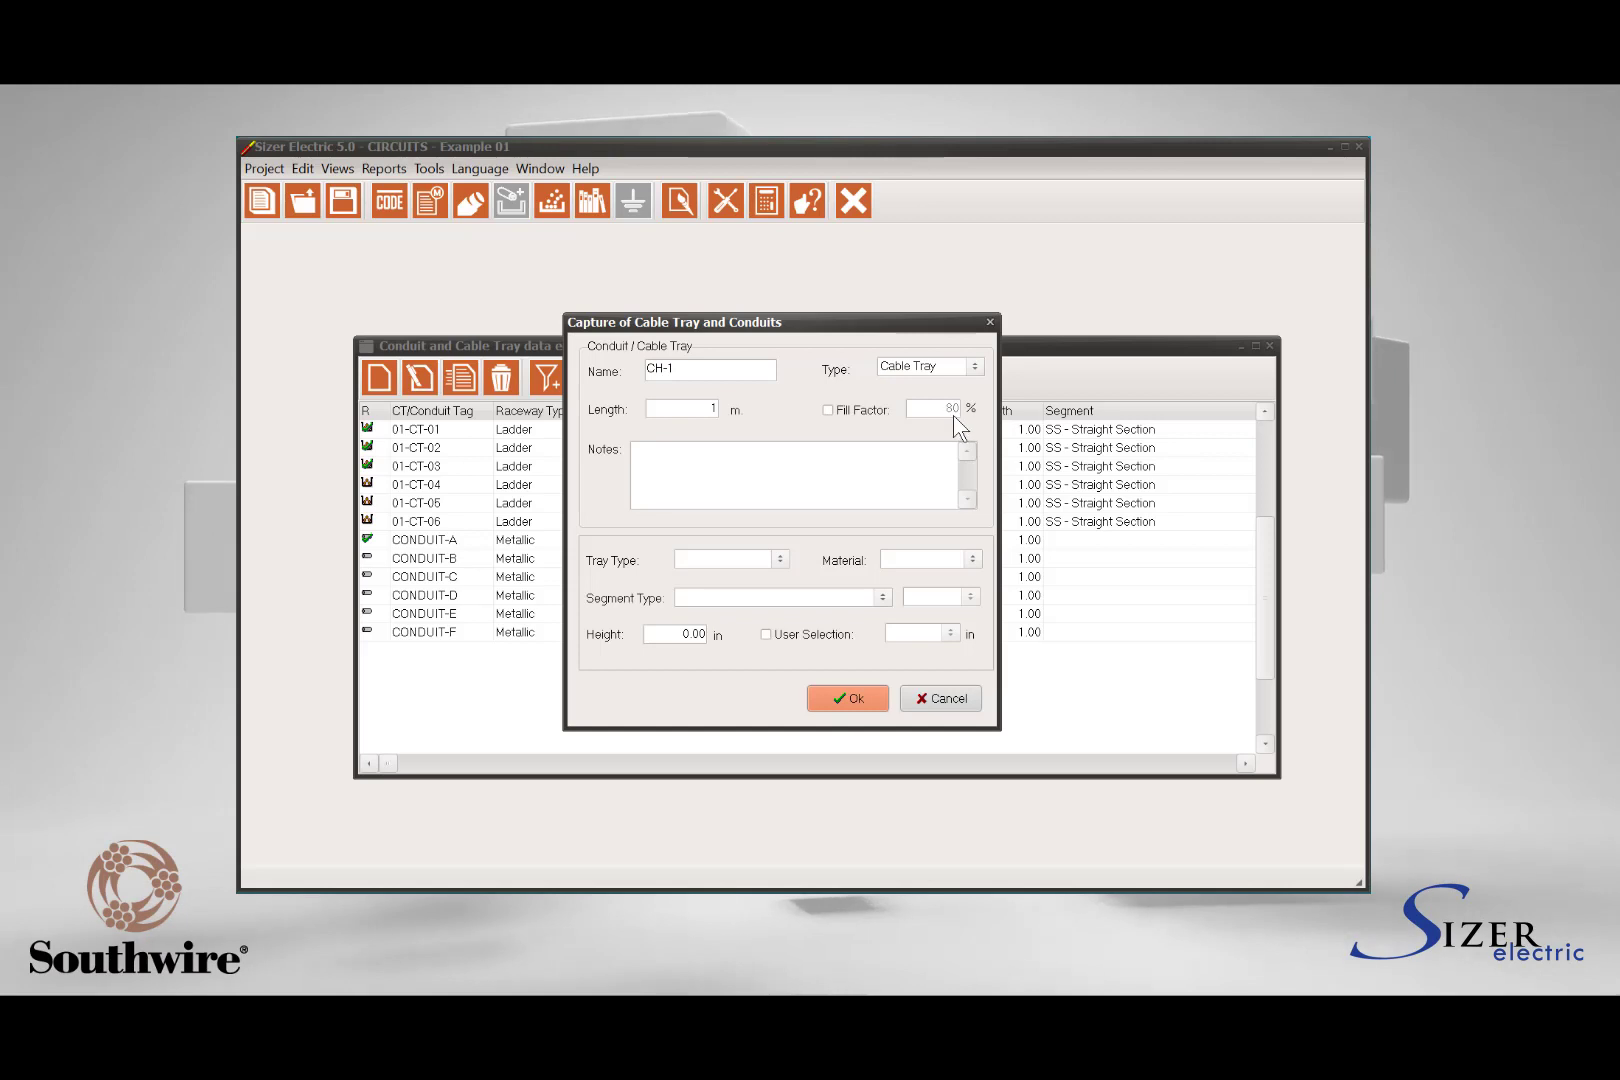
click(828, 411)
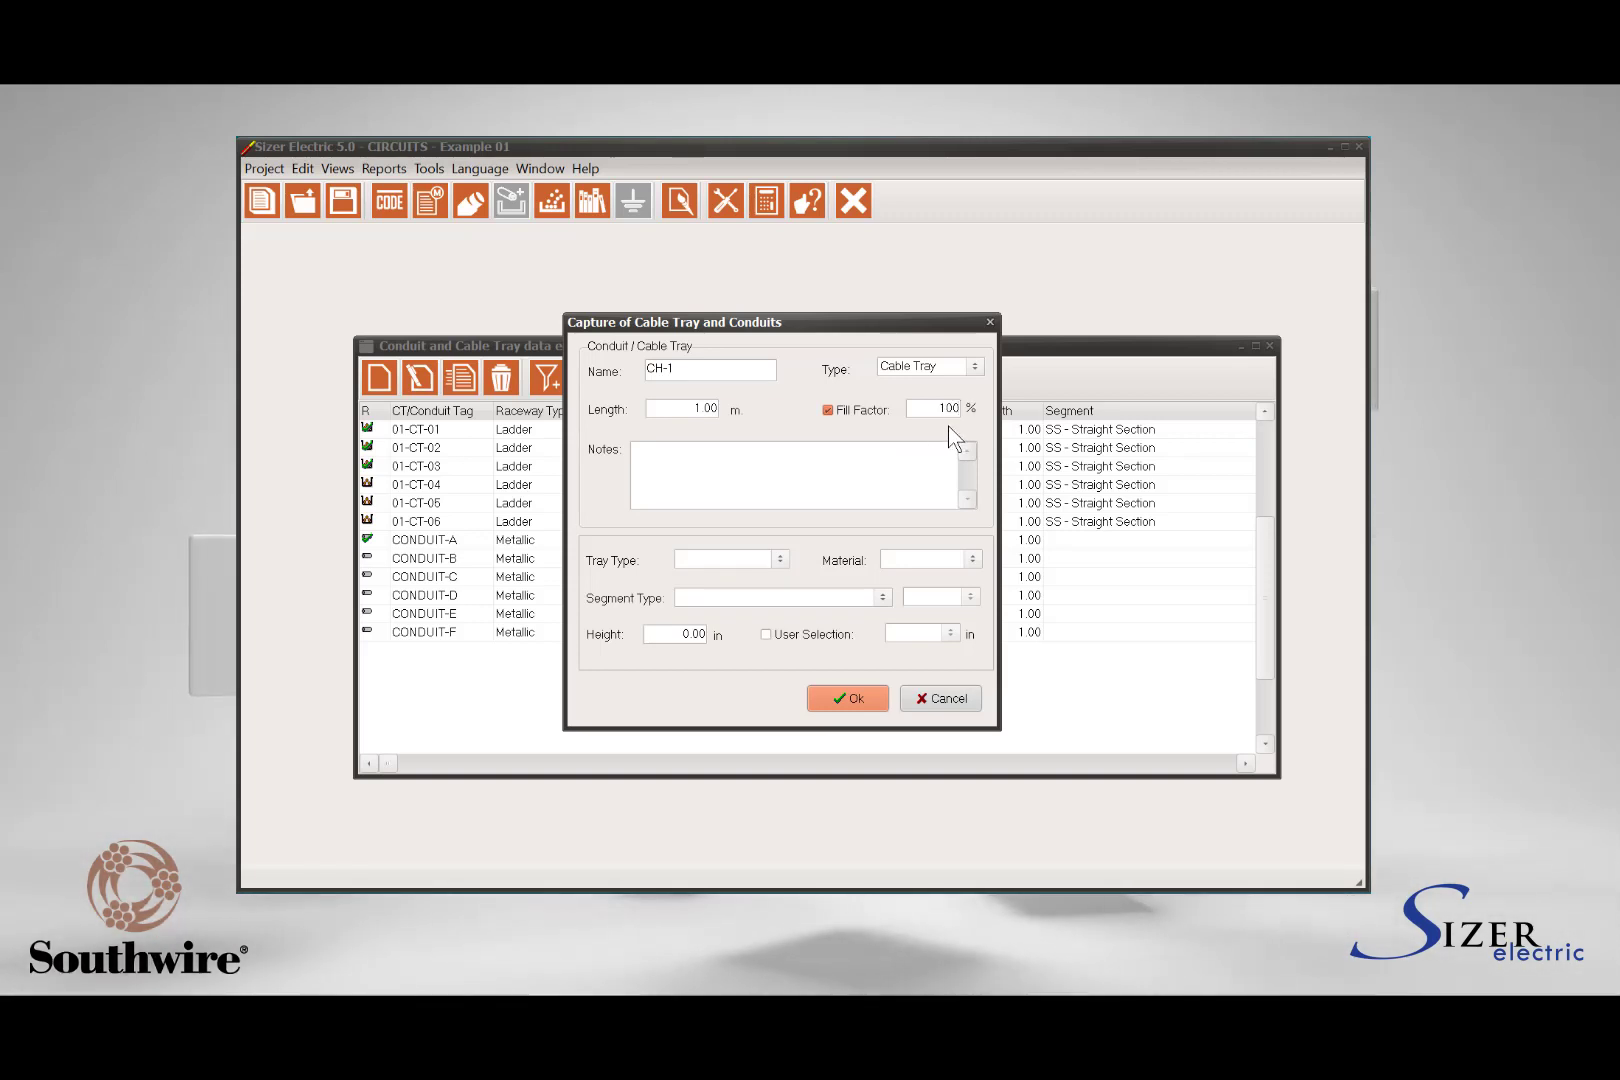
double_click(946, 410)
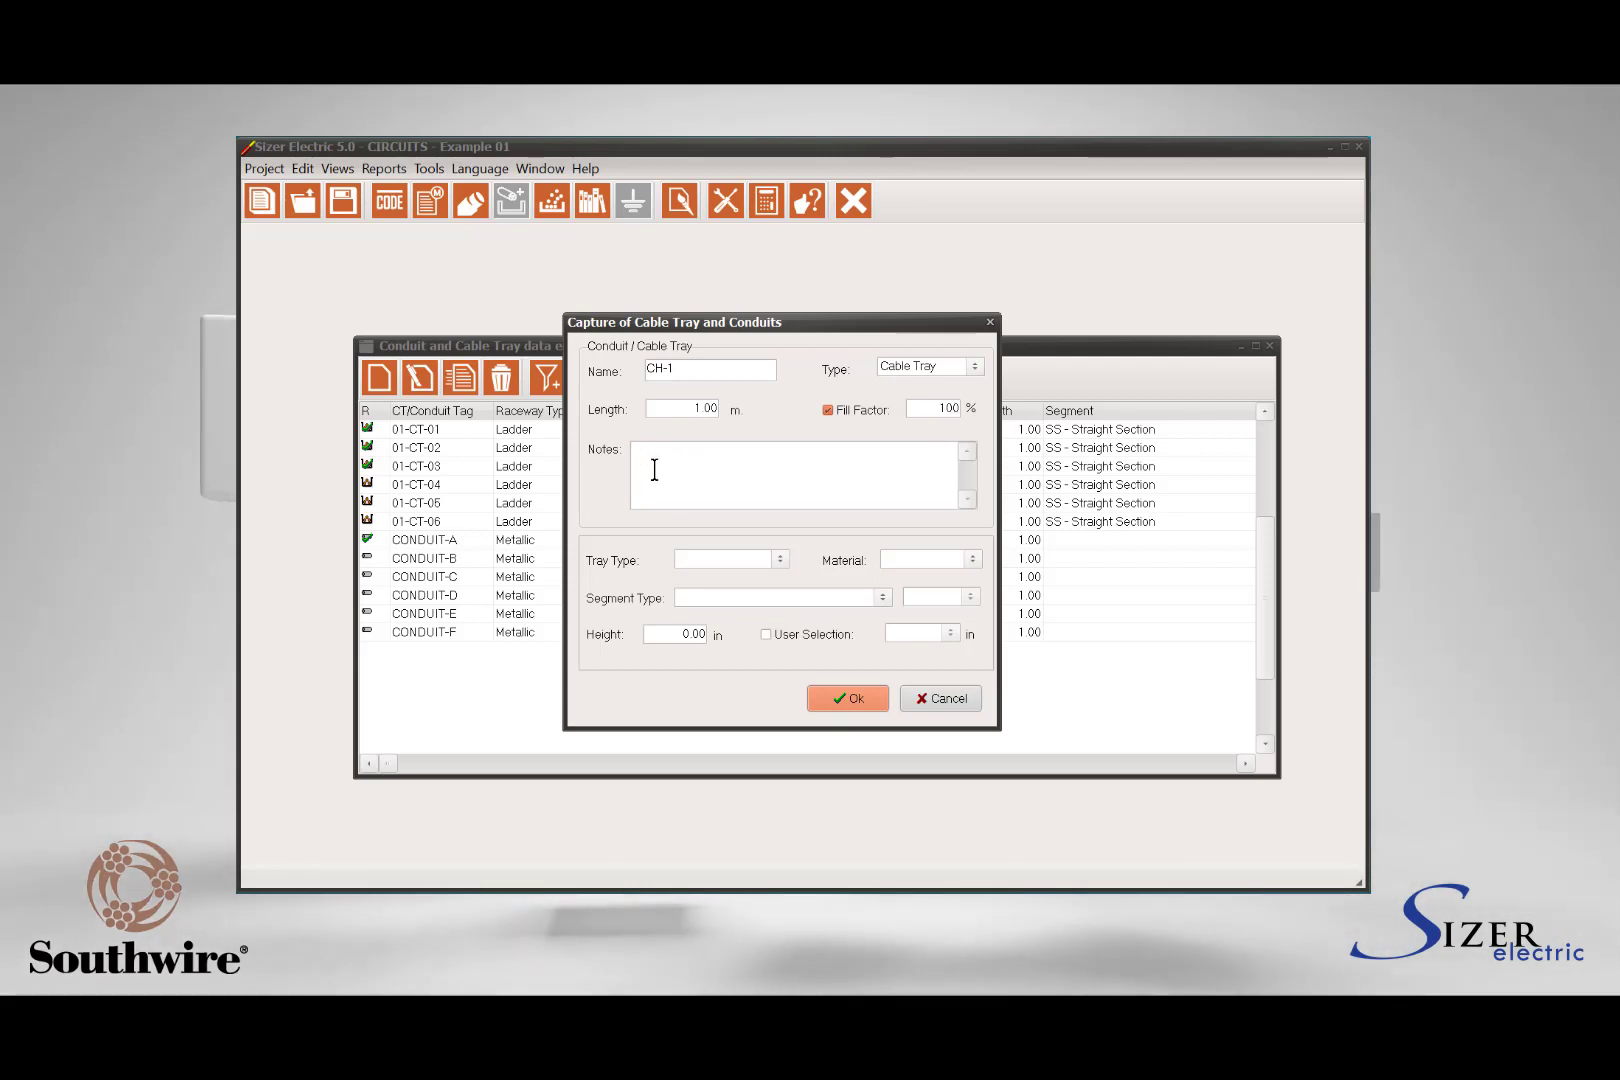
text(le tray)
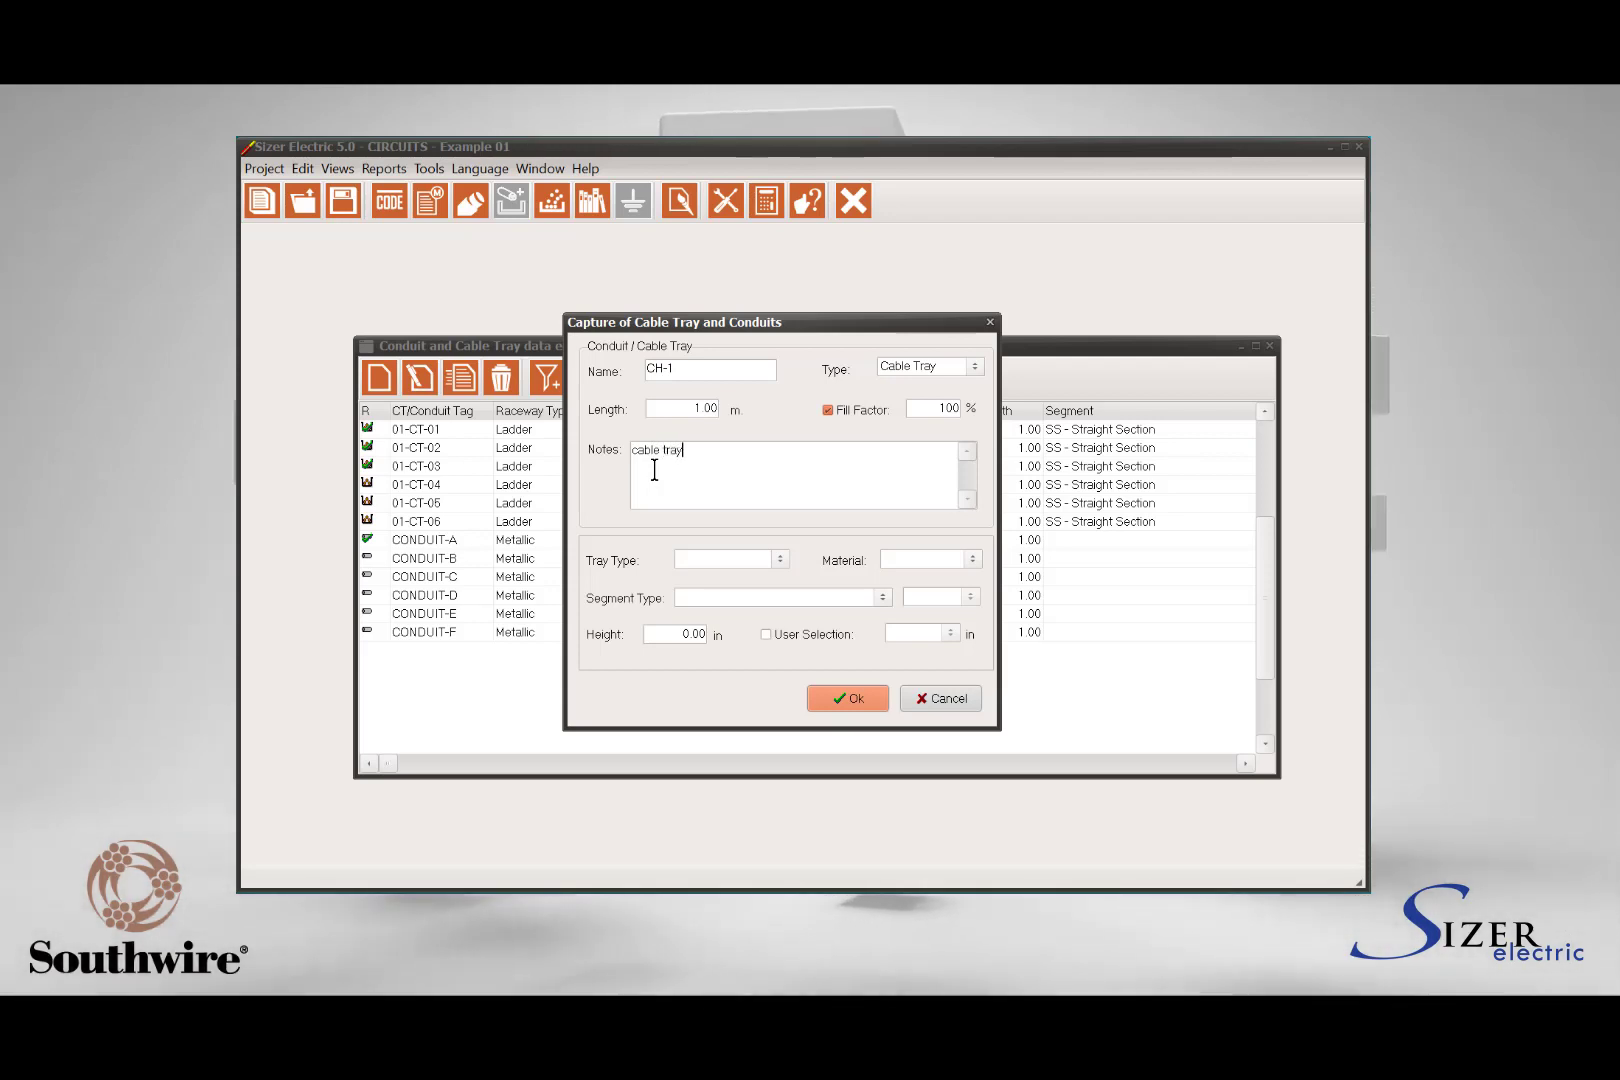
text( 1)
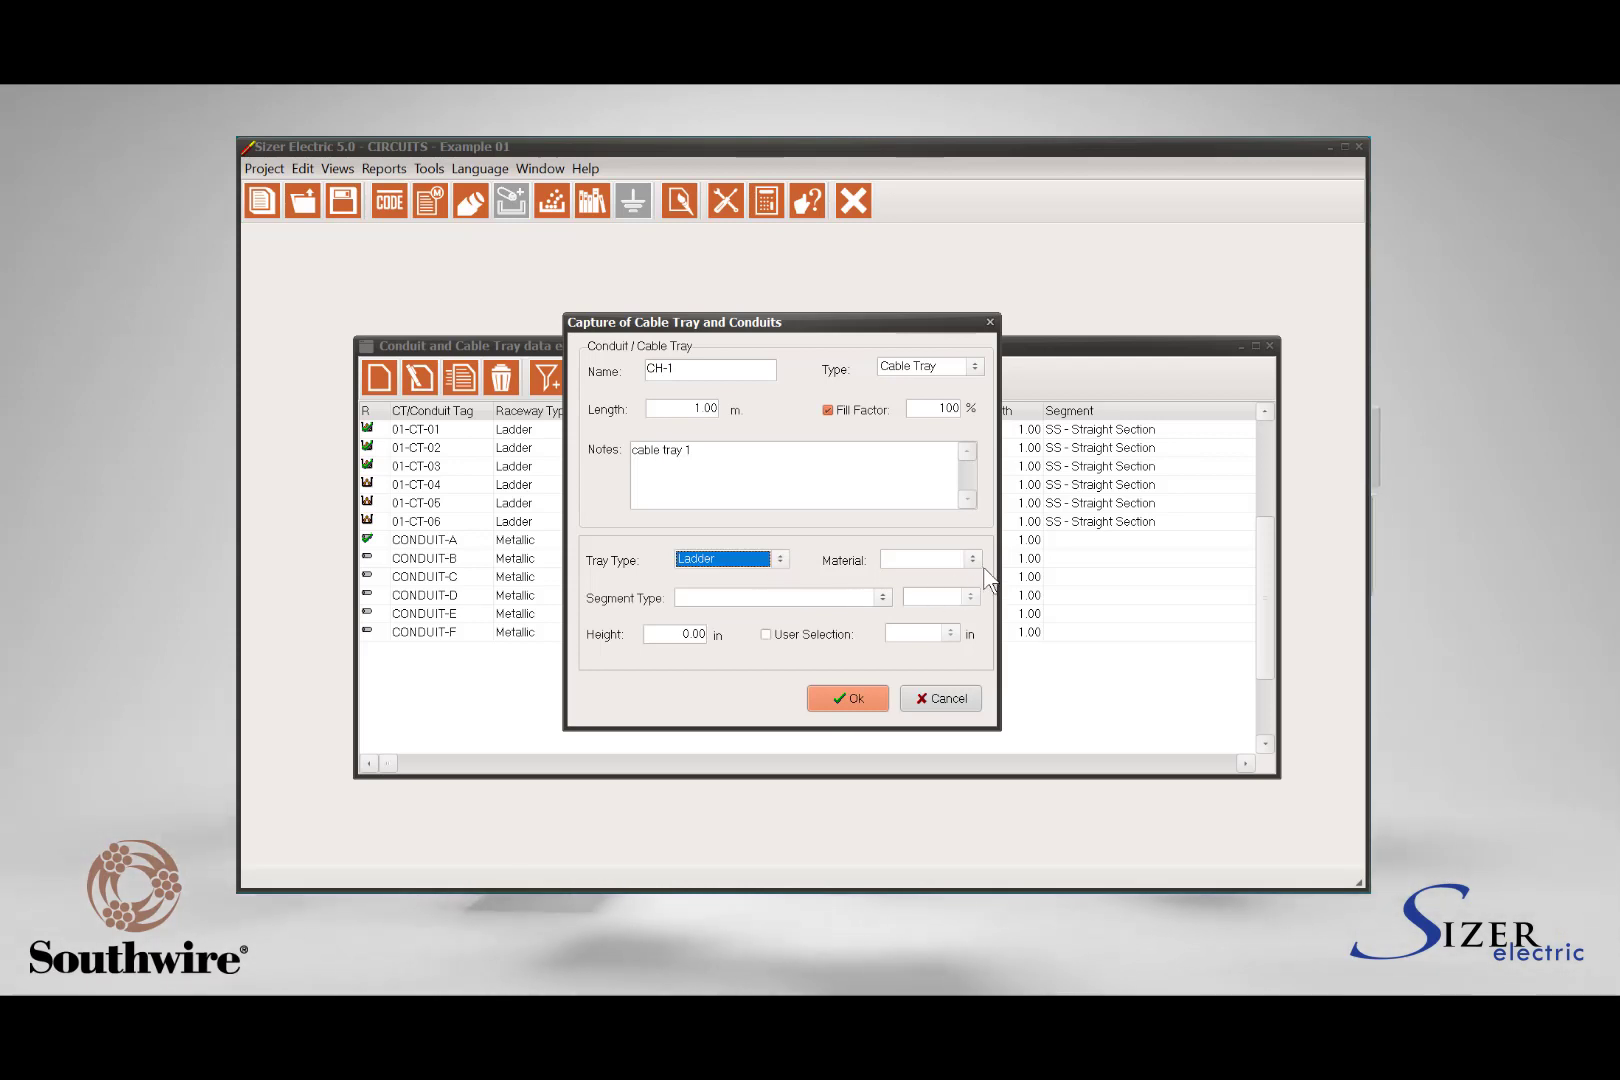
Make CH-1 a straight section with a 5.00 in height.
click(881, 600)
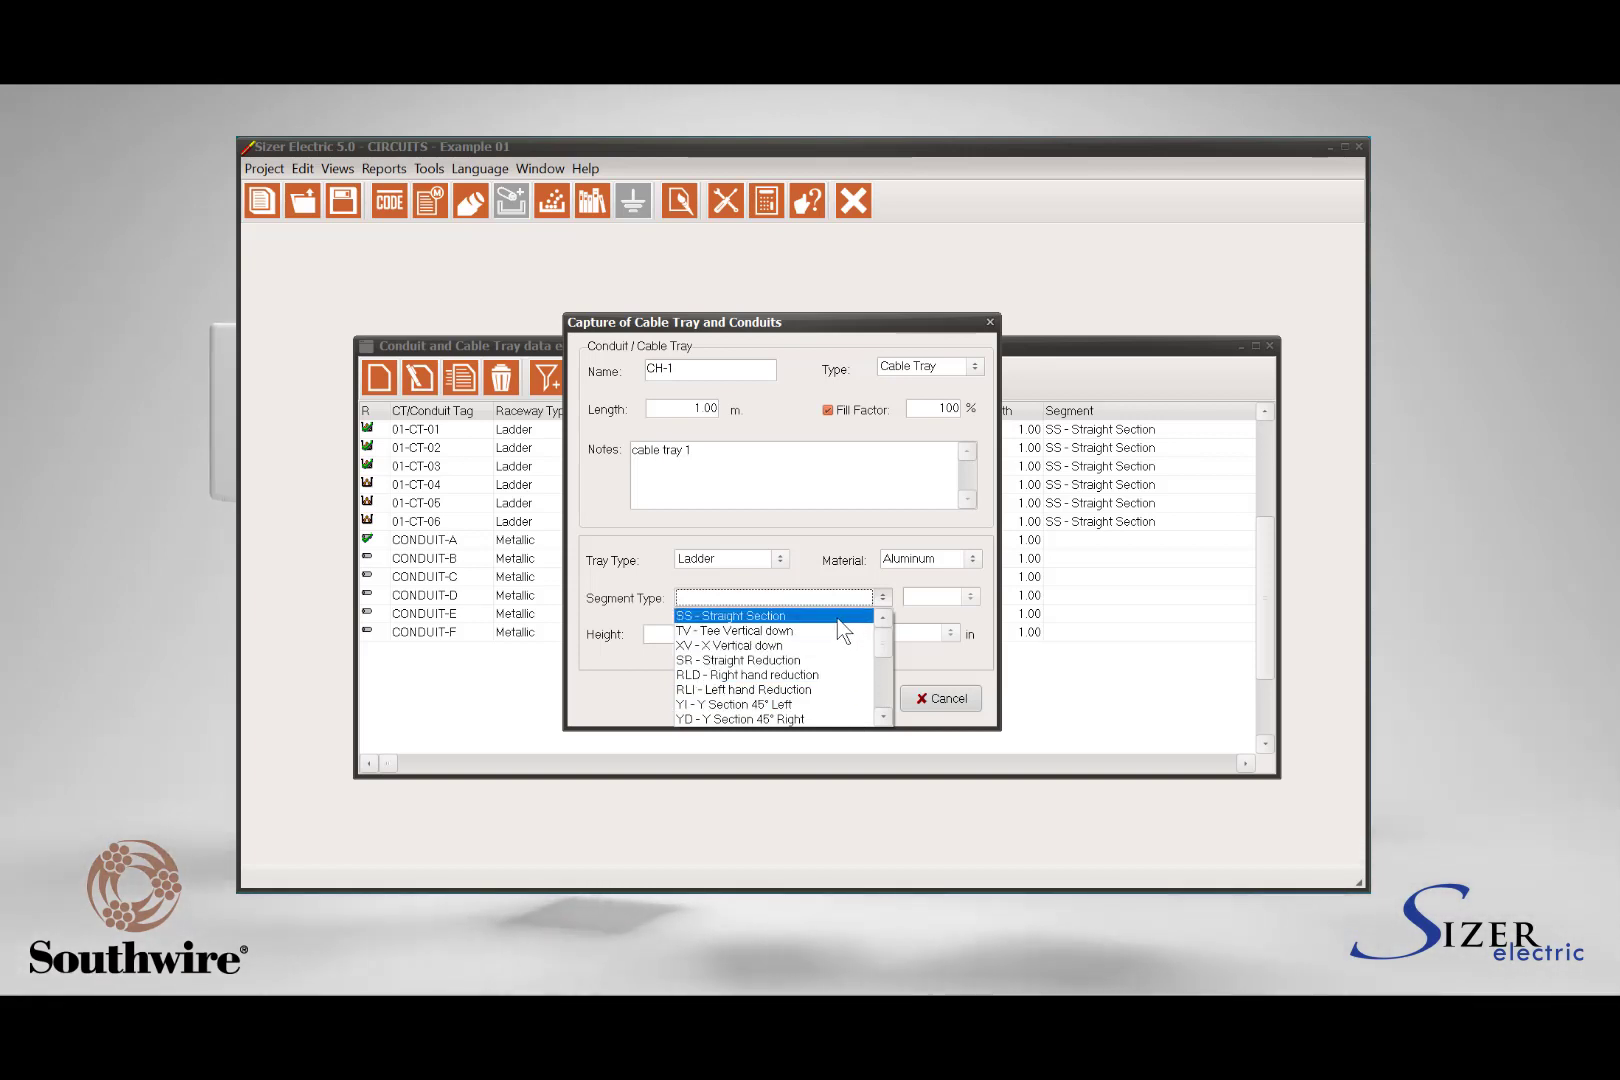
click(843, 630)
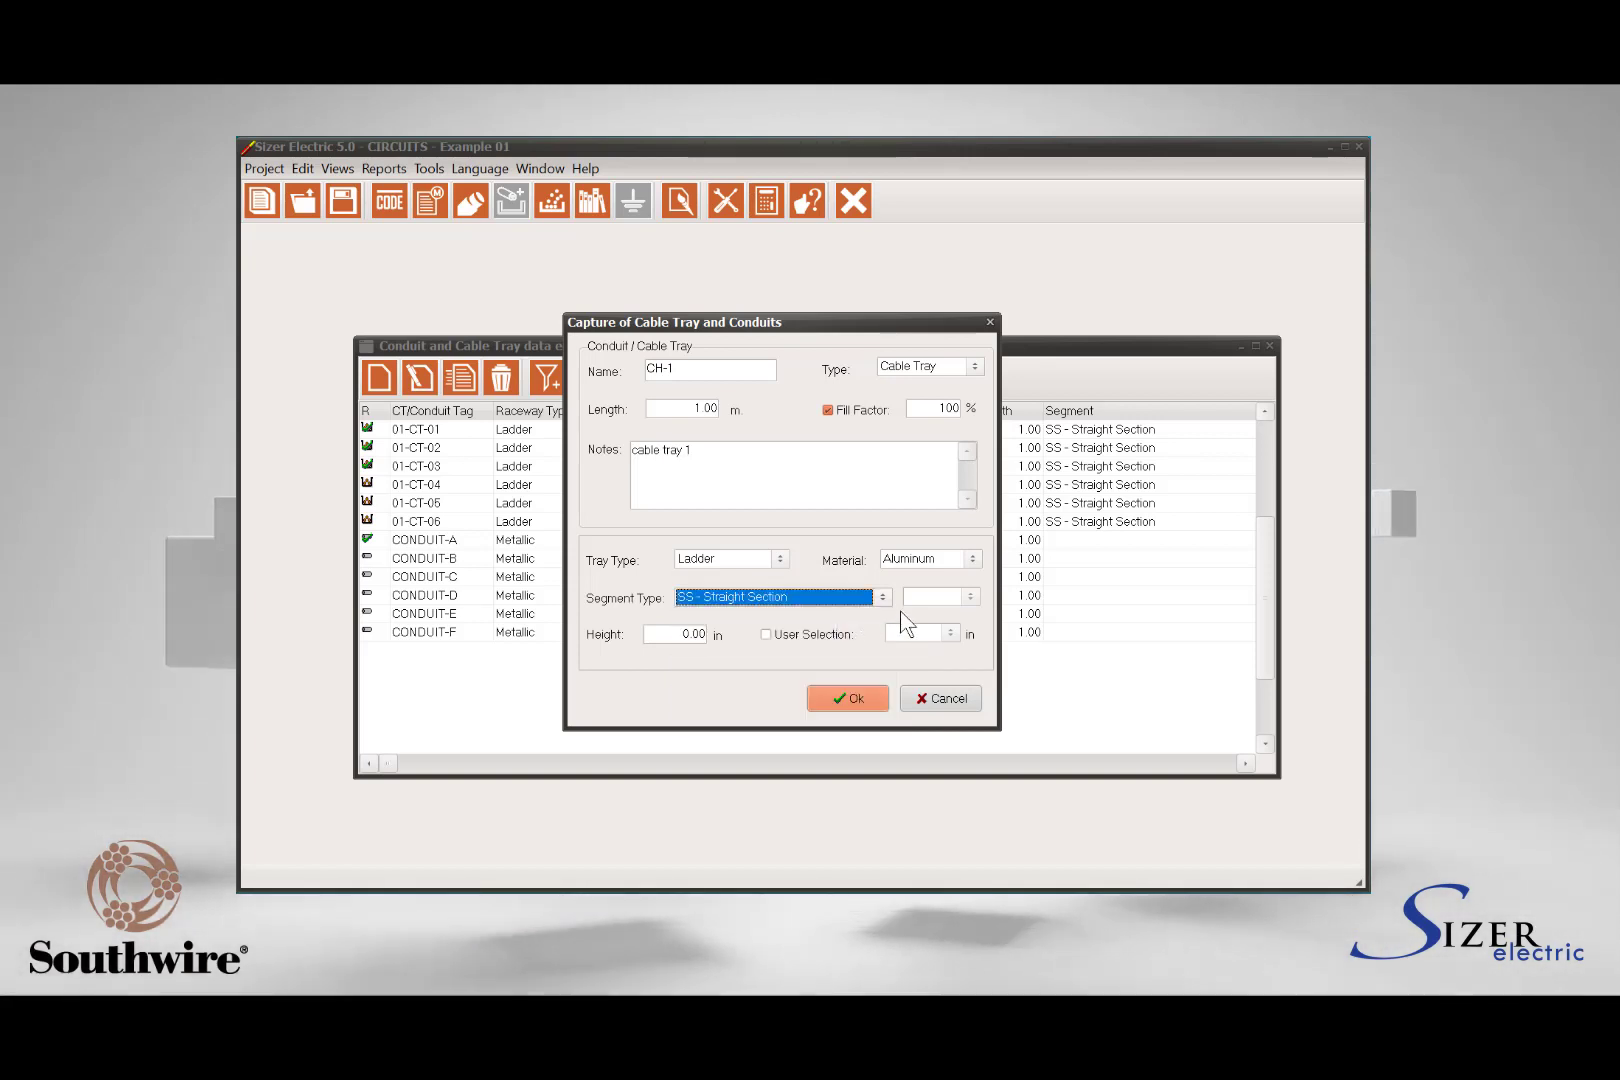
click(676, 633)
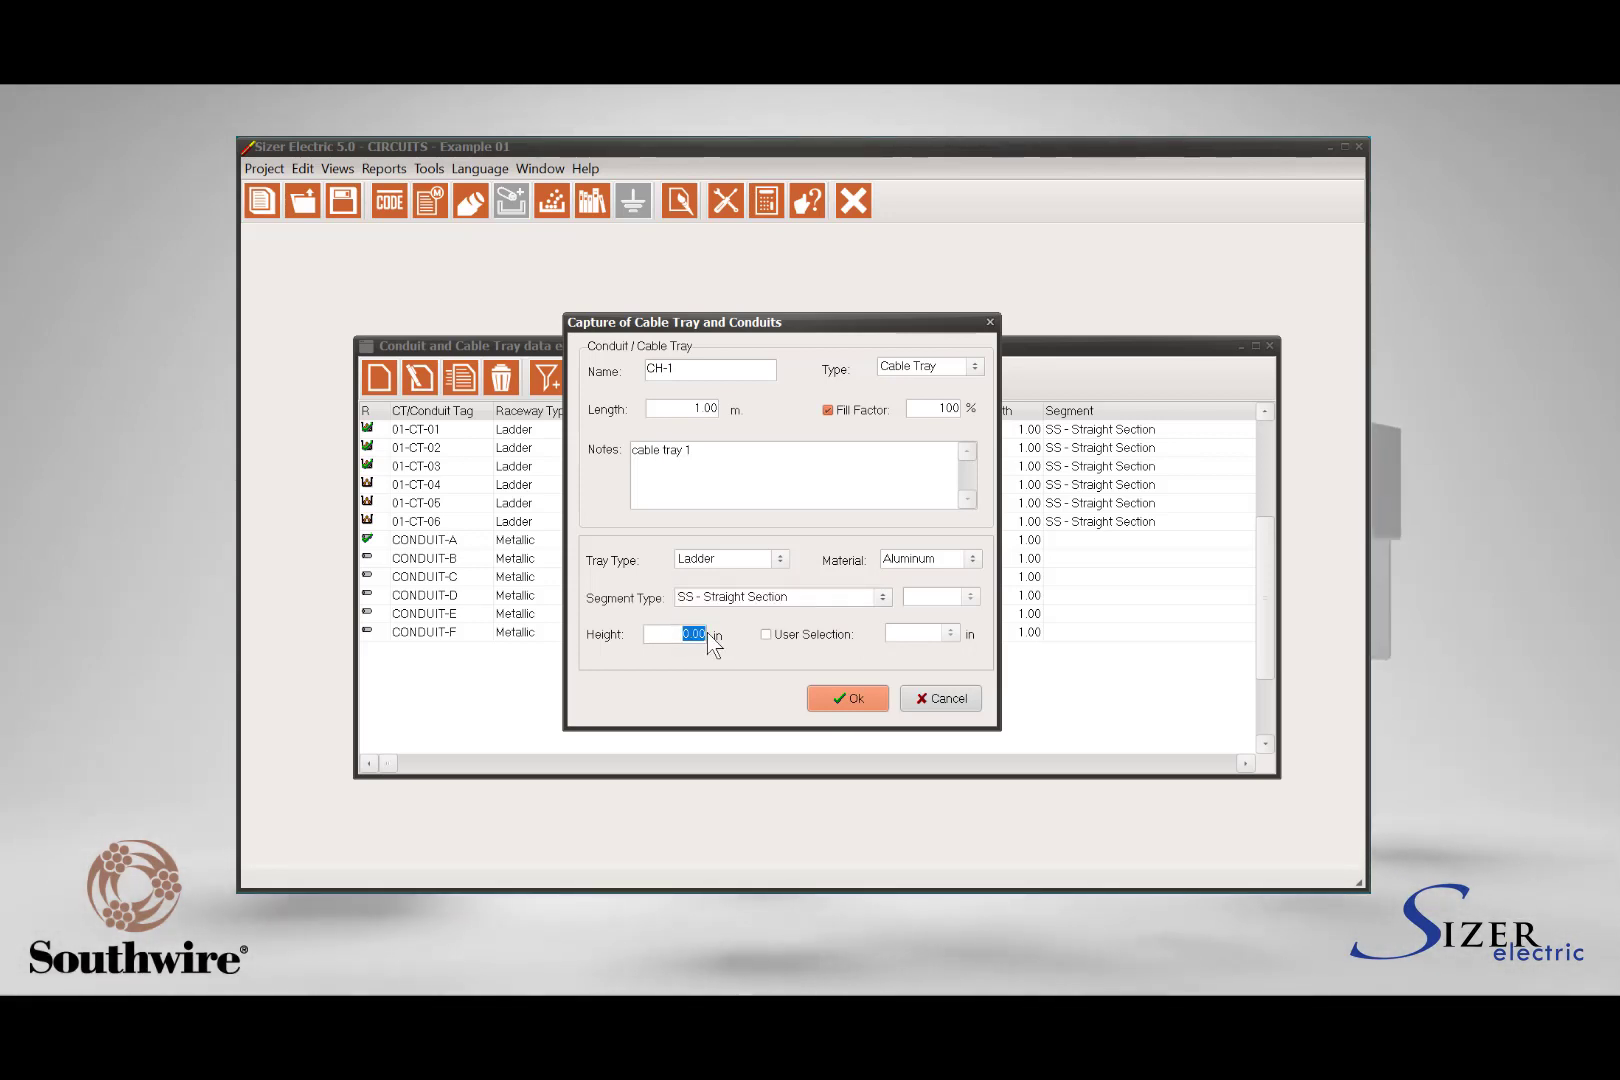
text(5)
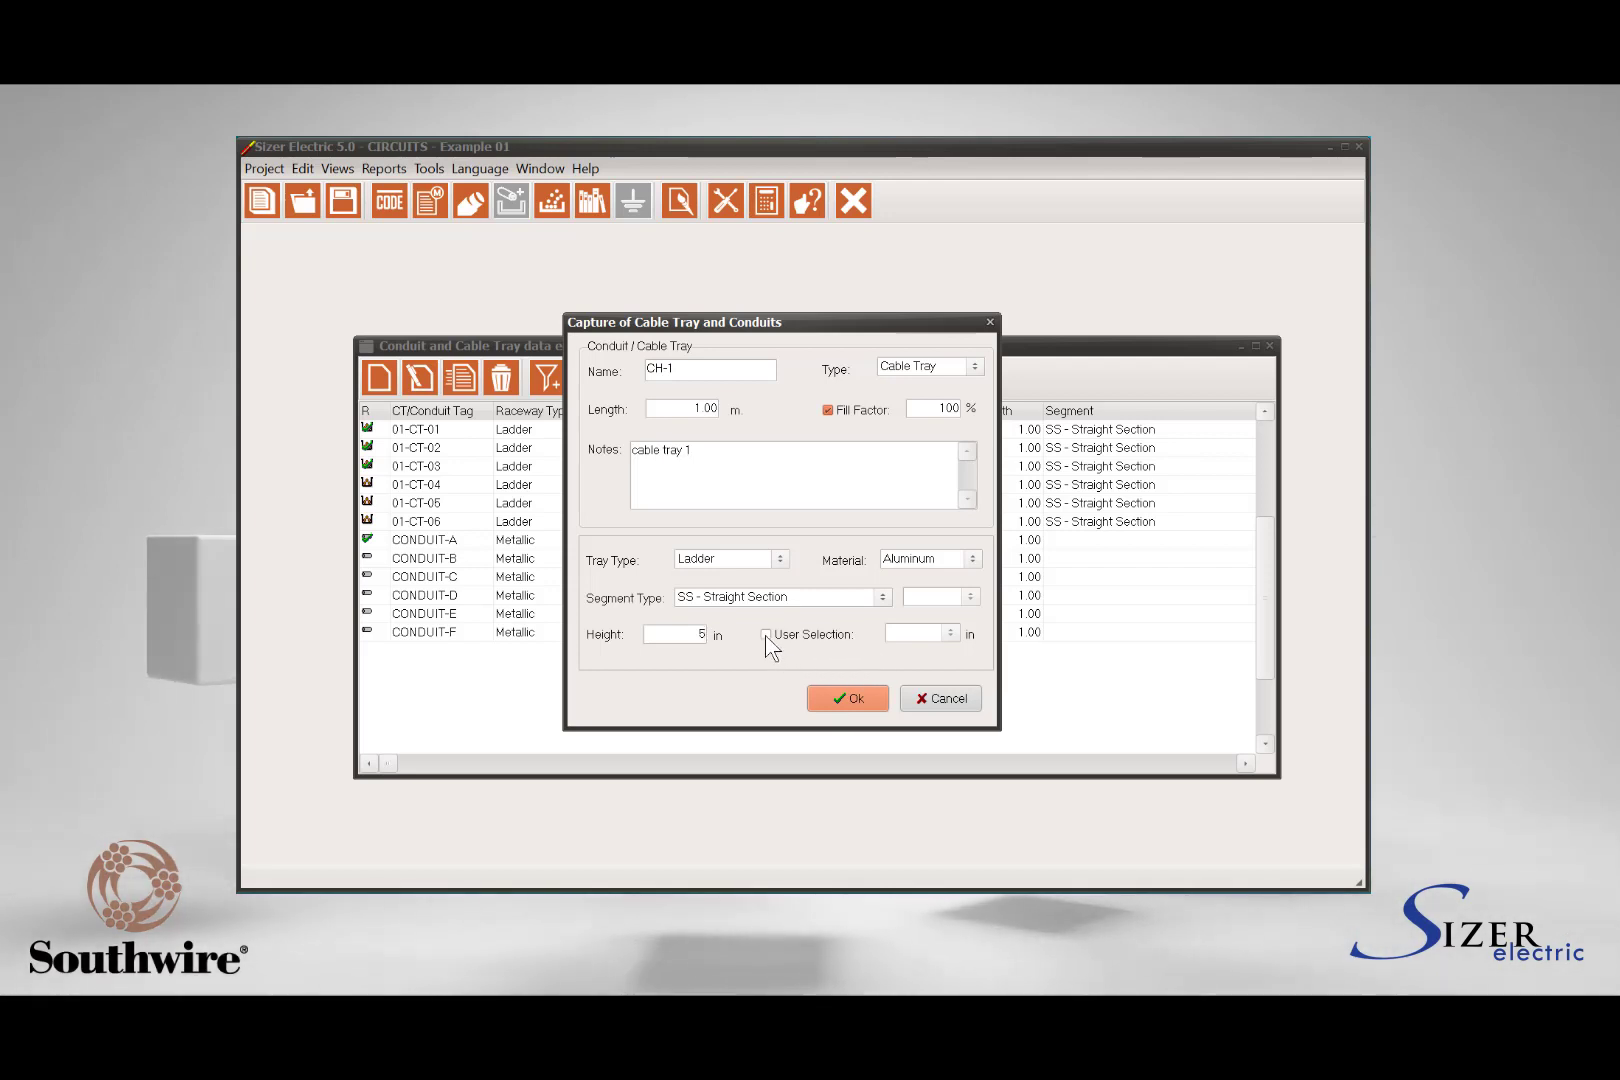
Leave tray size on automatic selection and save the CH-1 record without capturing another.
click(766, 635)
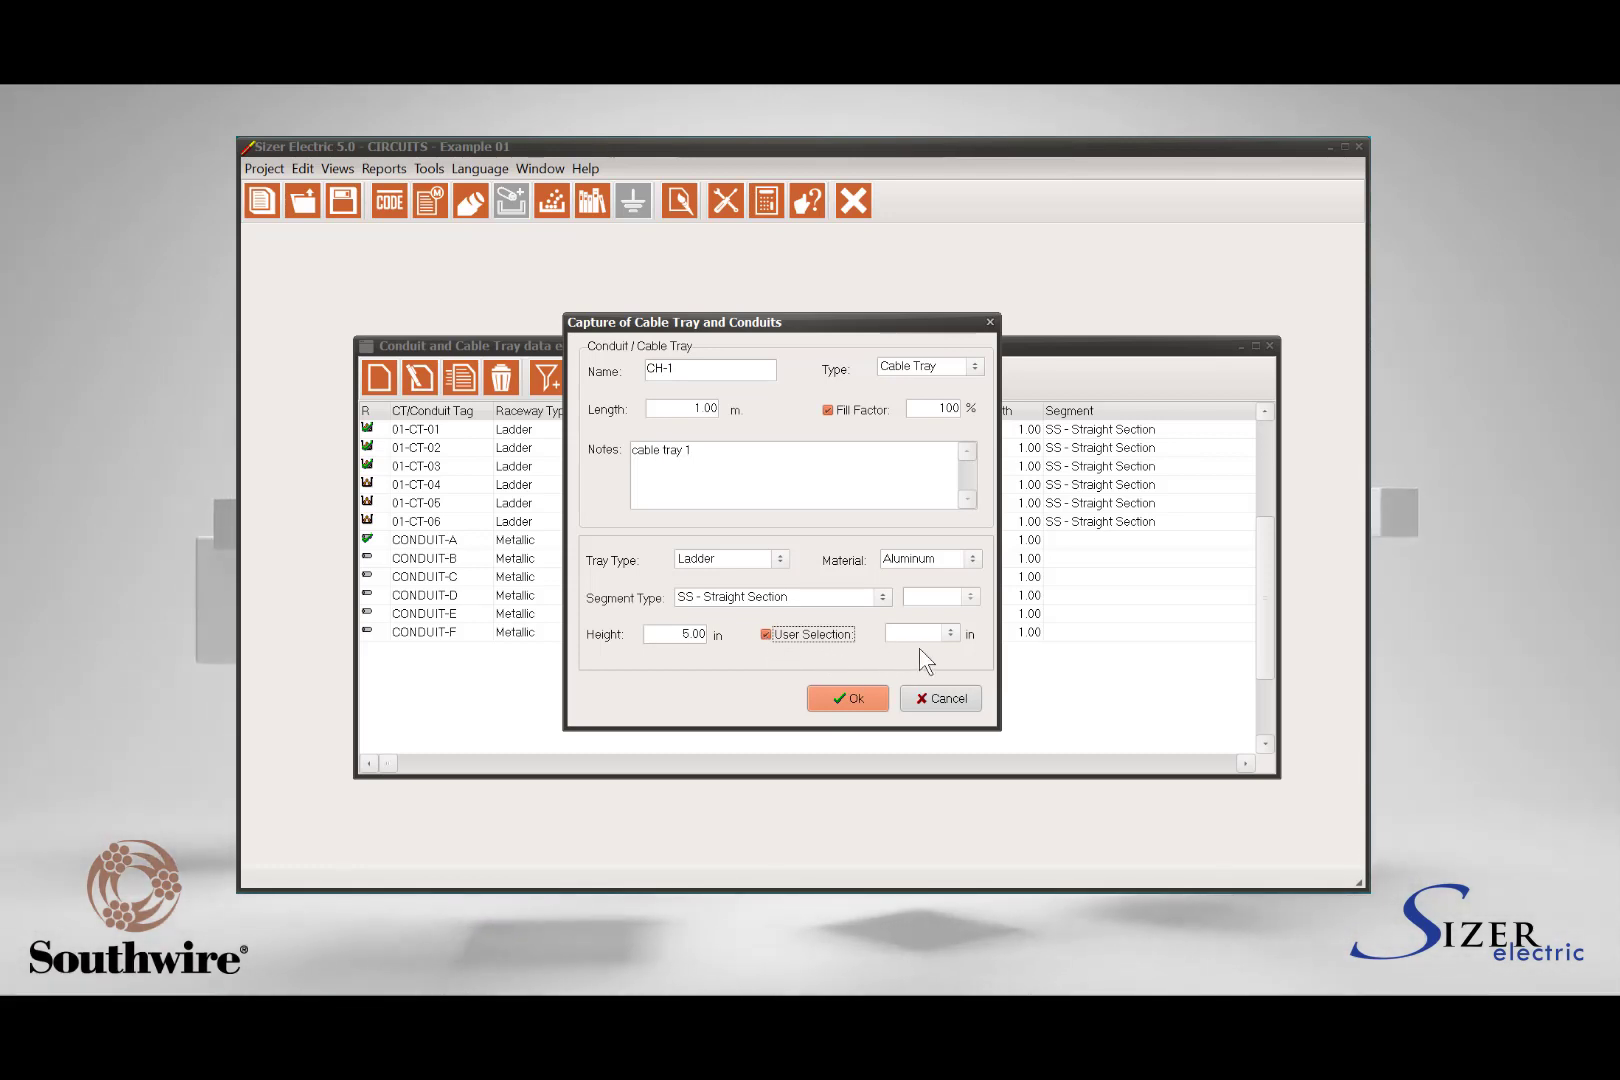
click(950, 634)
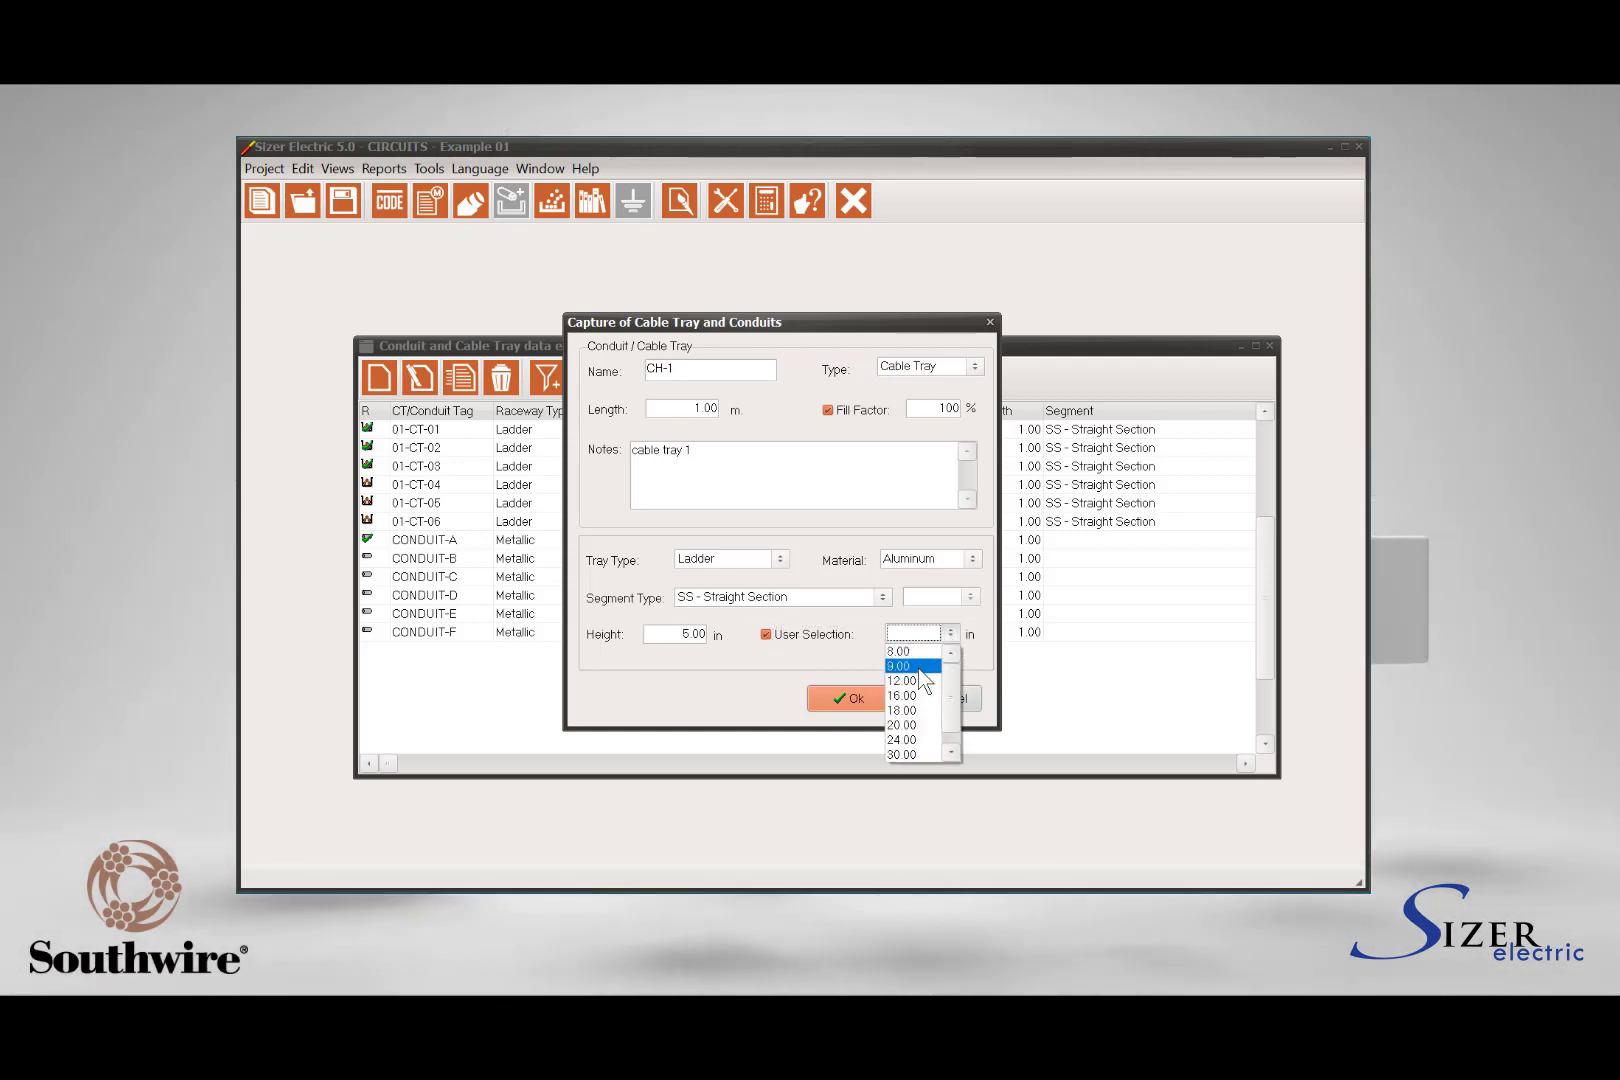
click(919, 724)
click(766, 635)
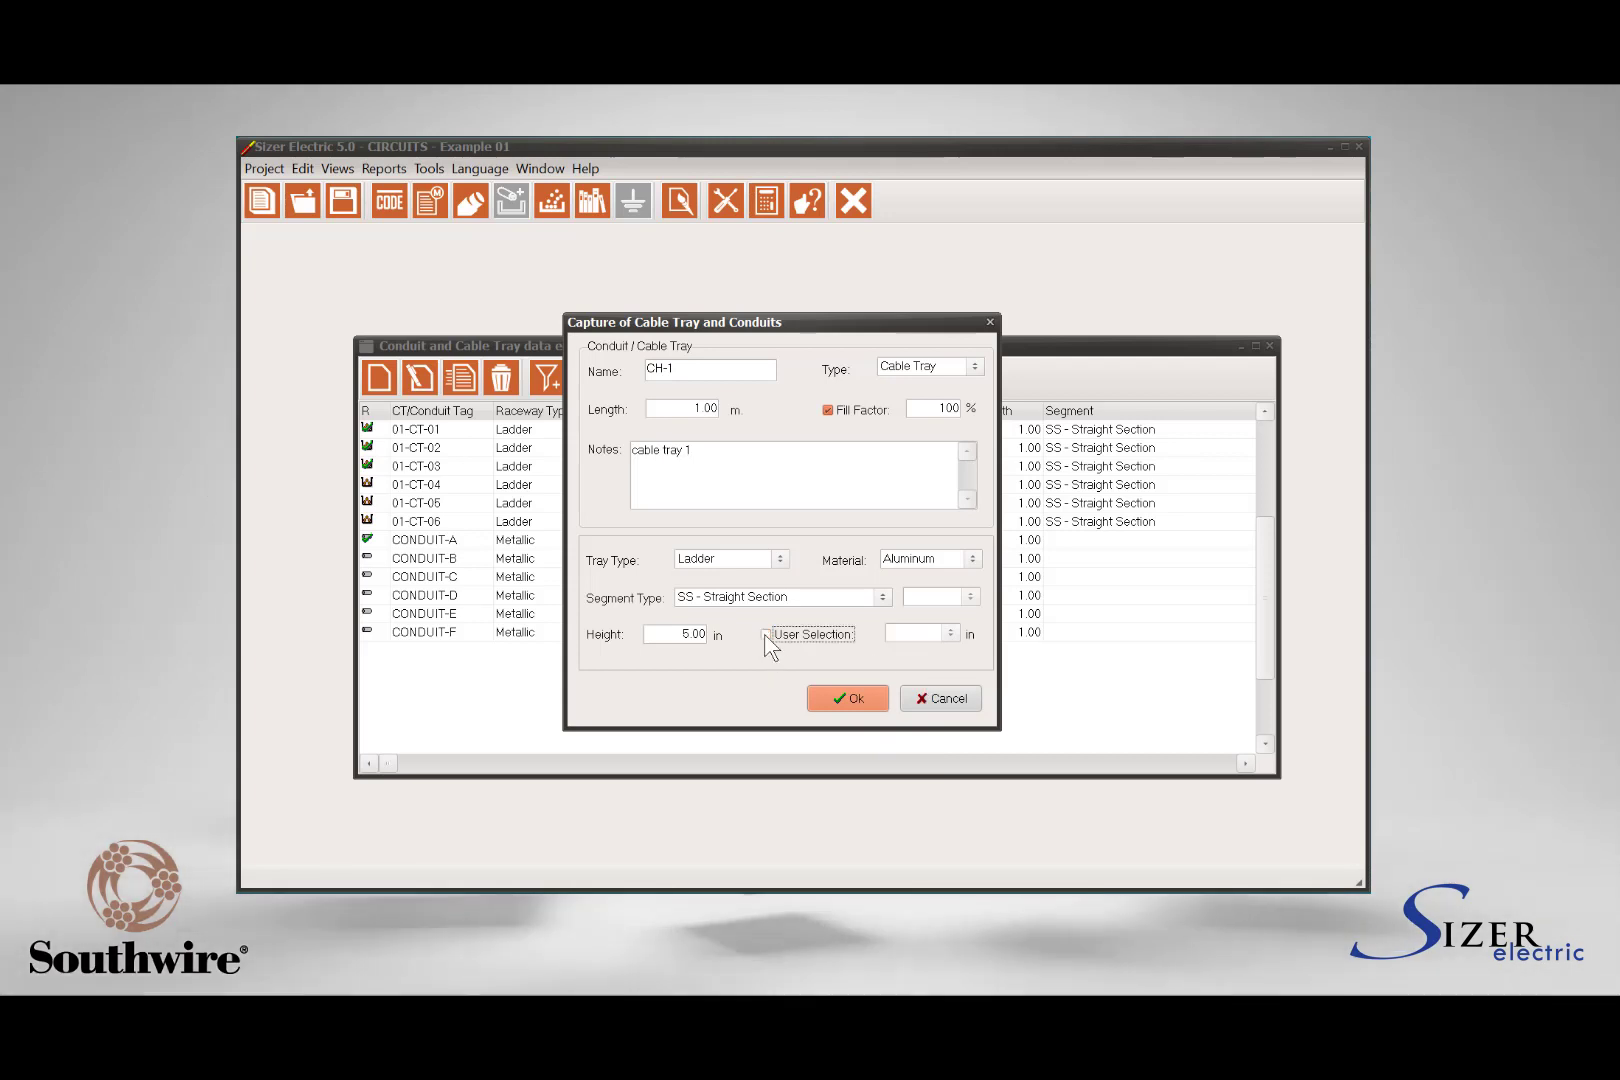
click(855, 704)
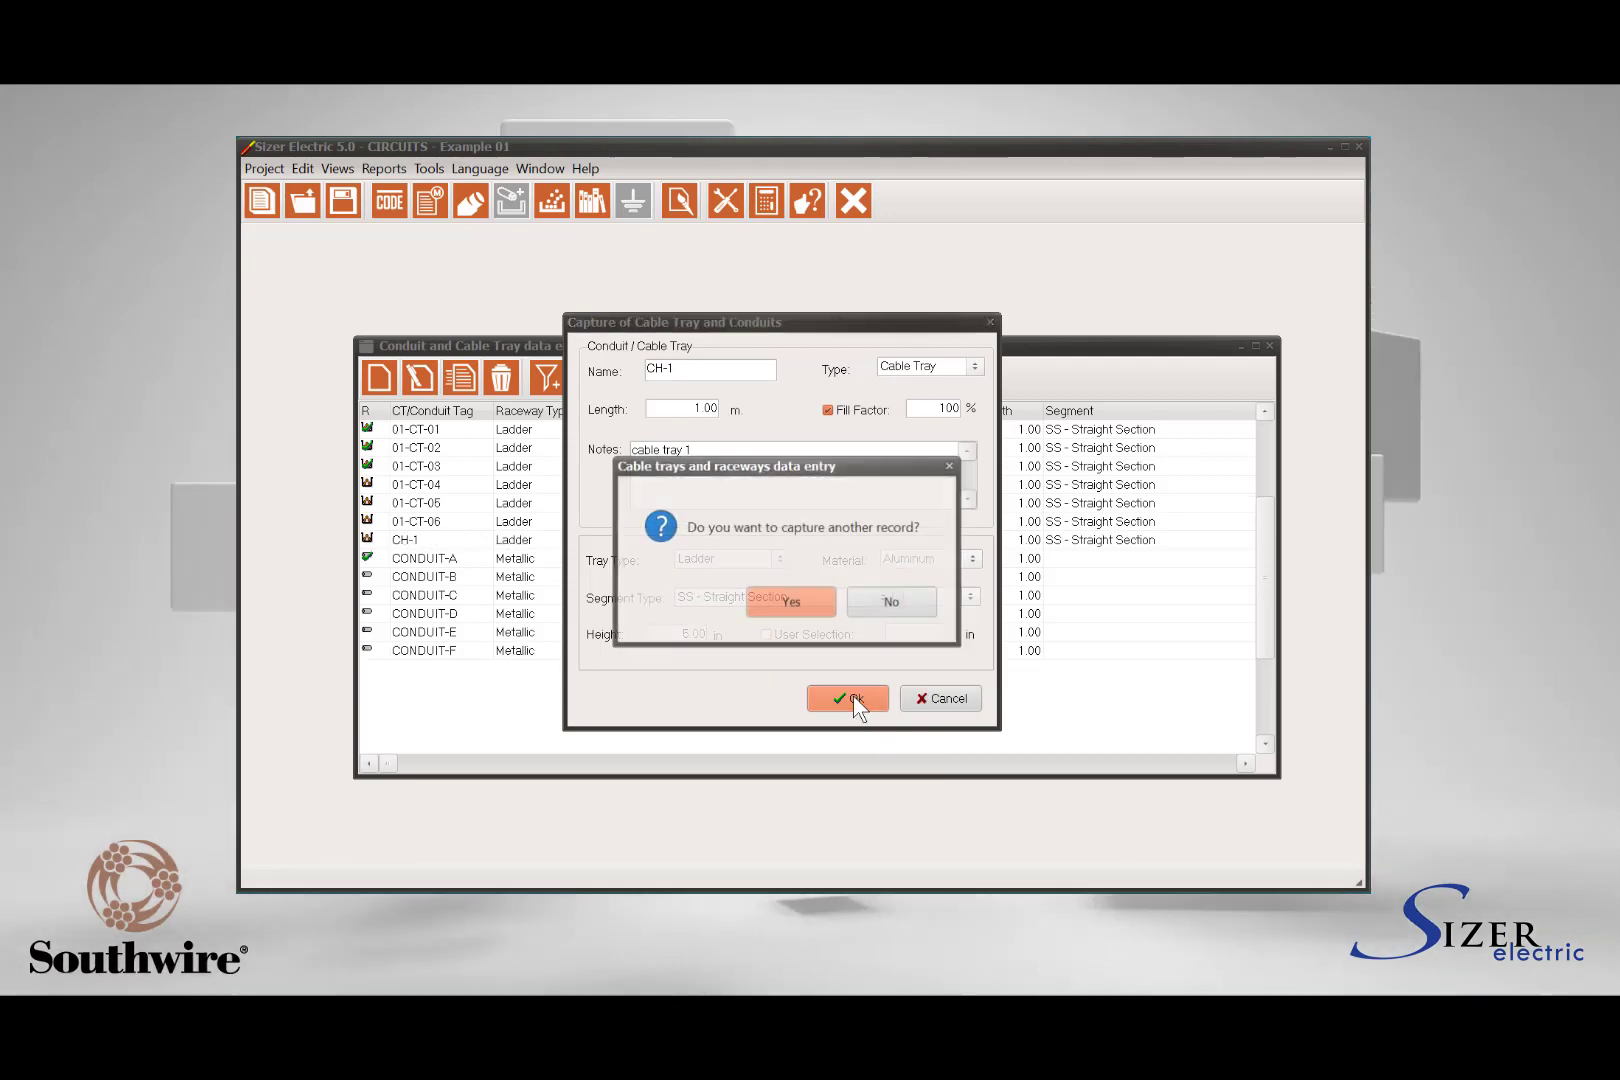
click(893, 602)
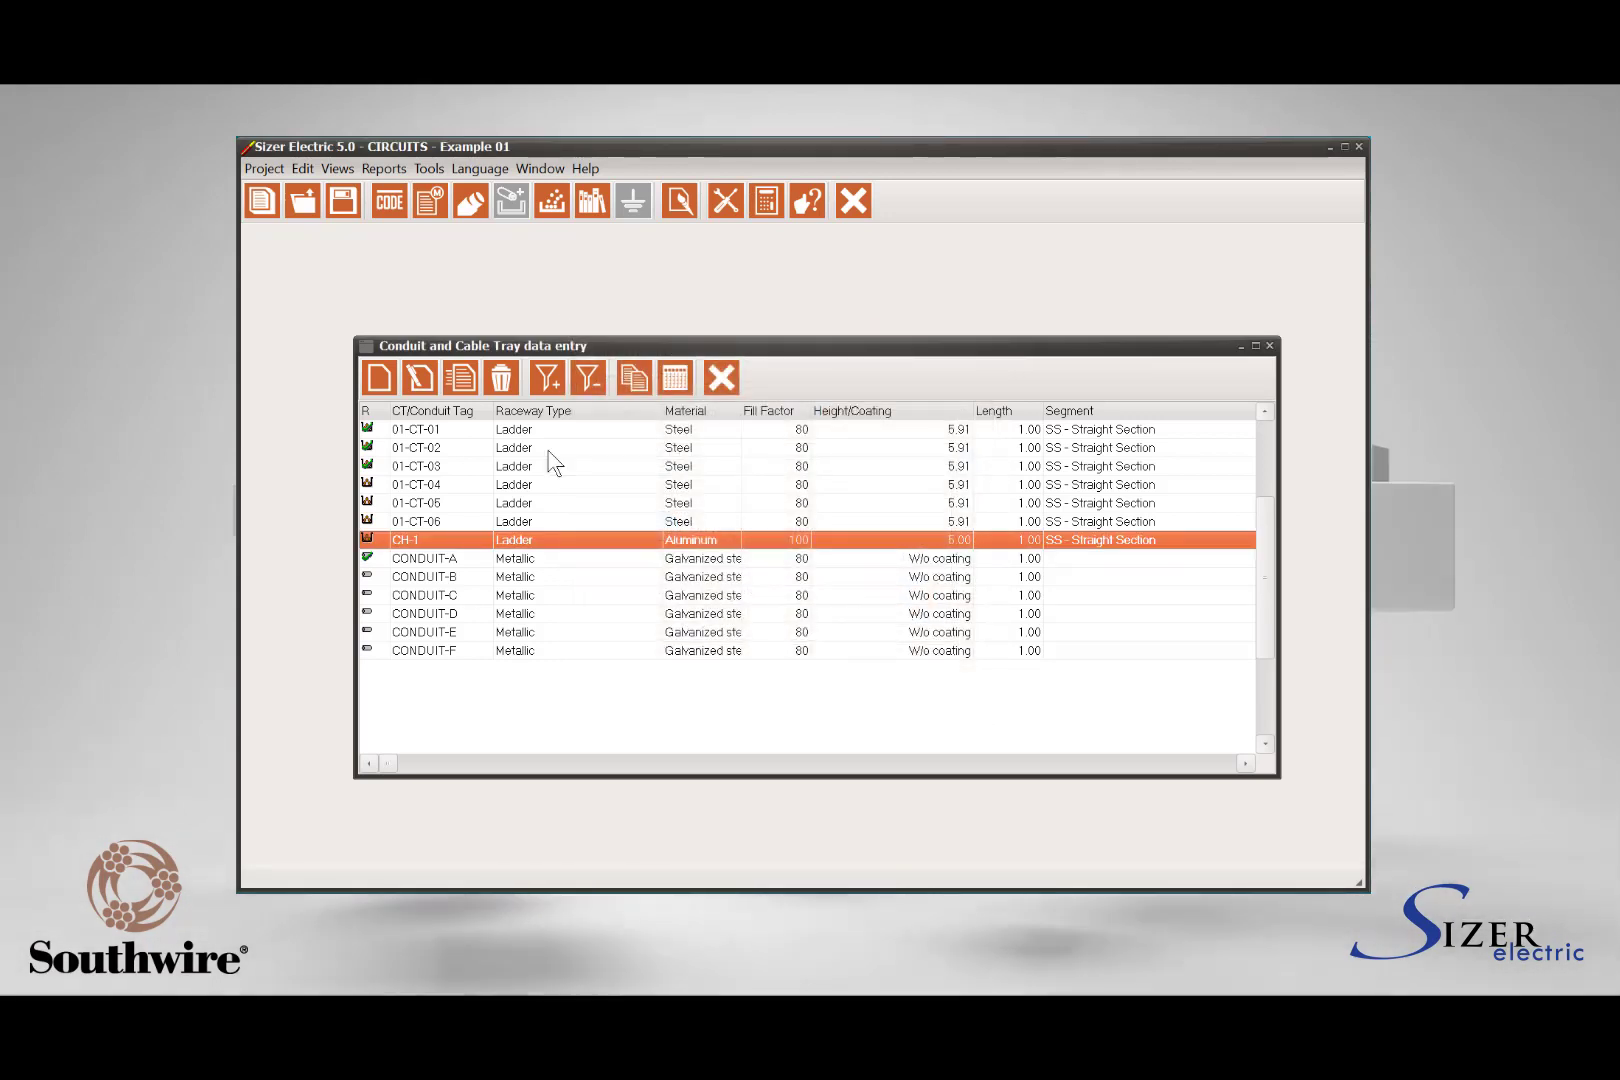
Start CONDUIT-1 as a Conduit record, 1.00 m long, with fill factor turned off.
click(380, 375)
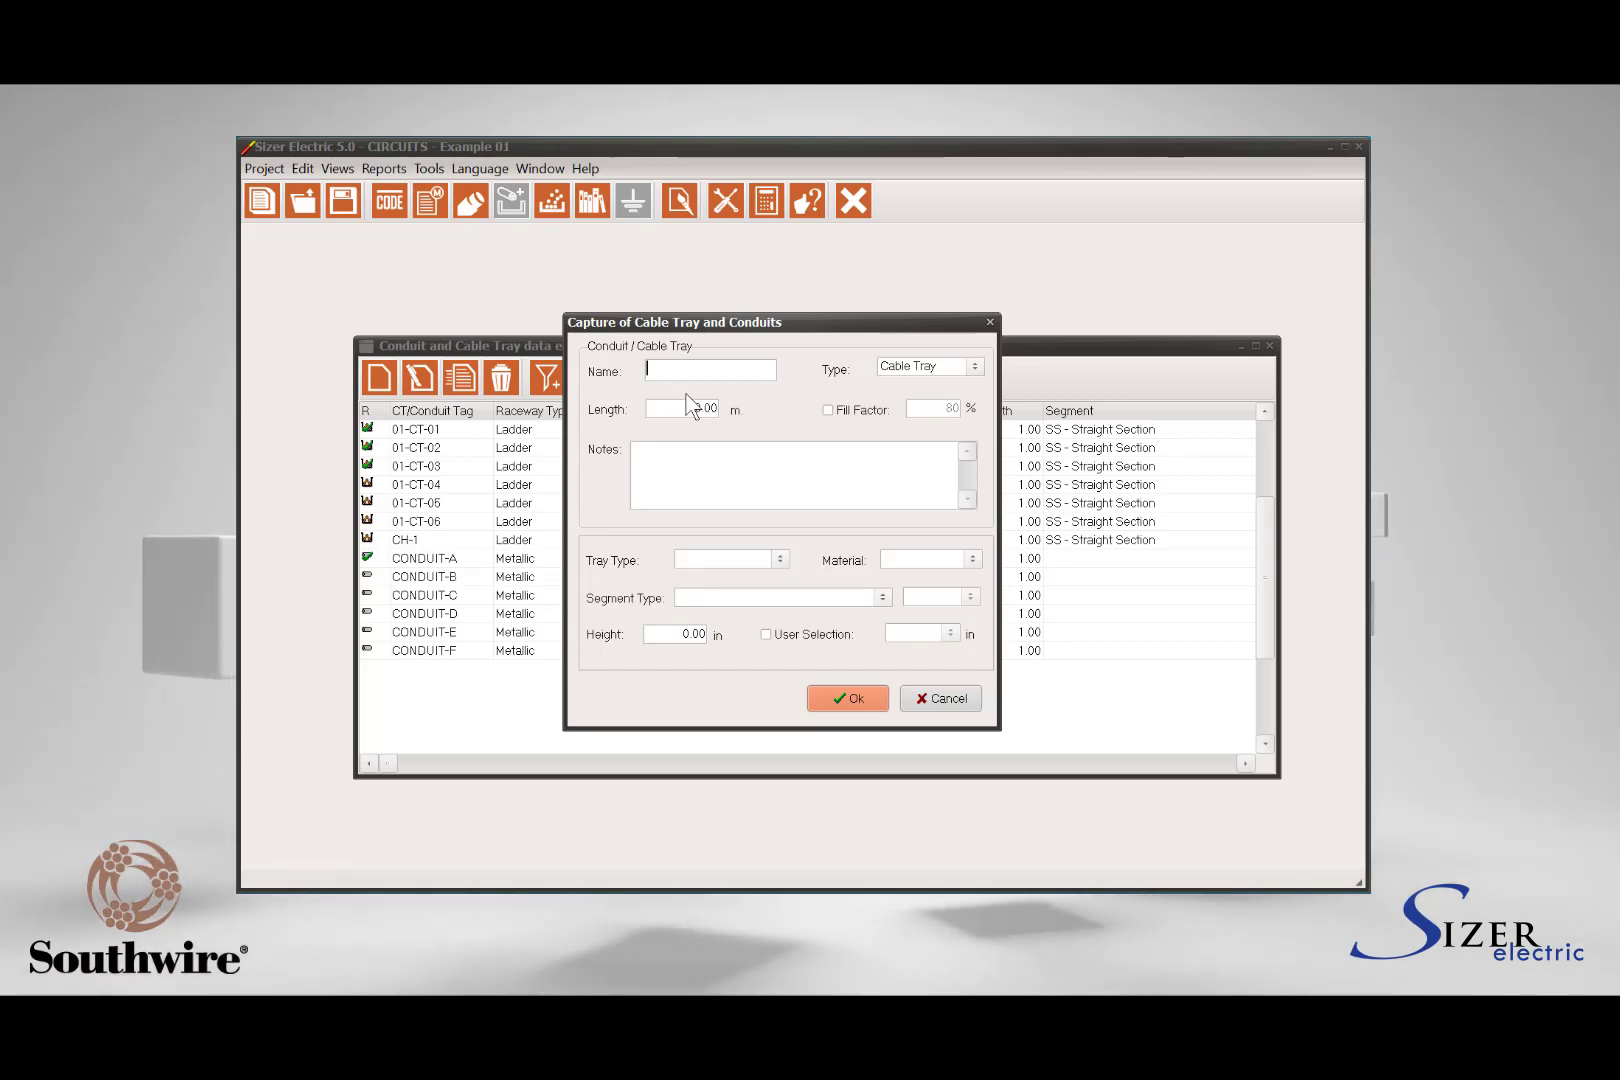
text(CONDUIT)
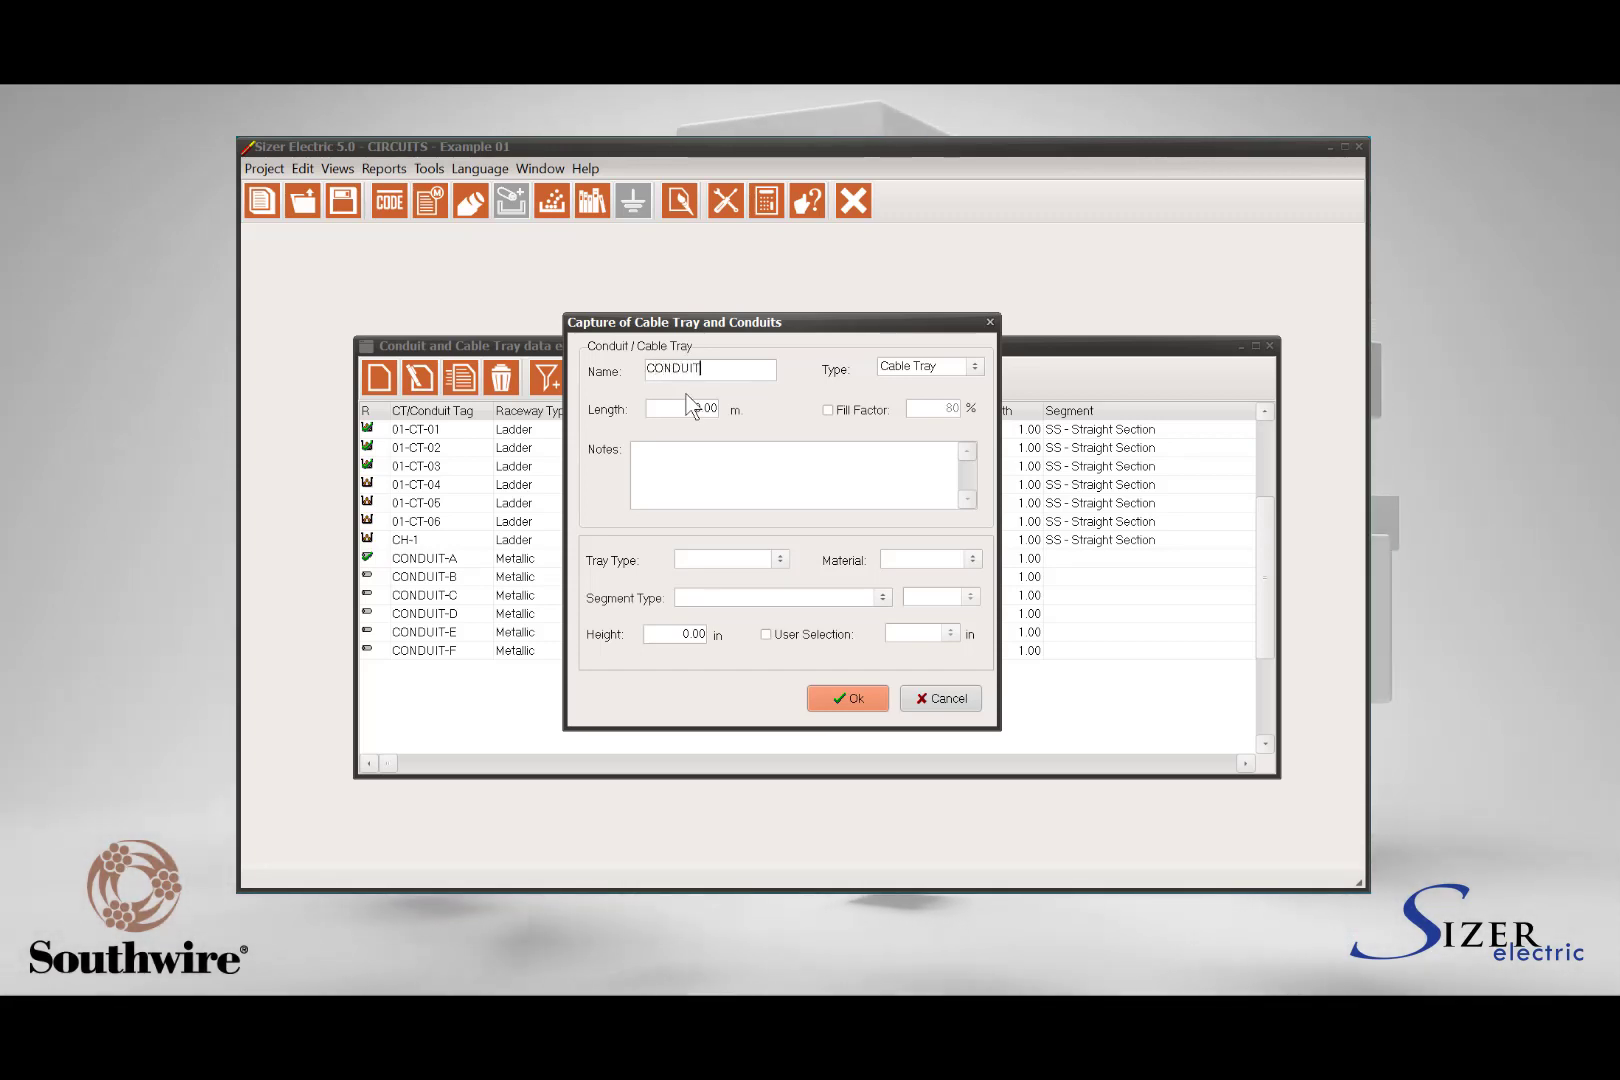
text(-1)
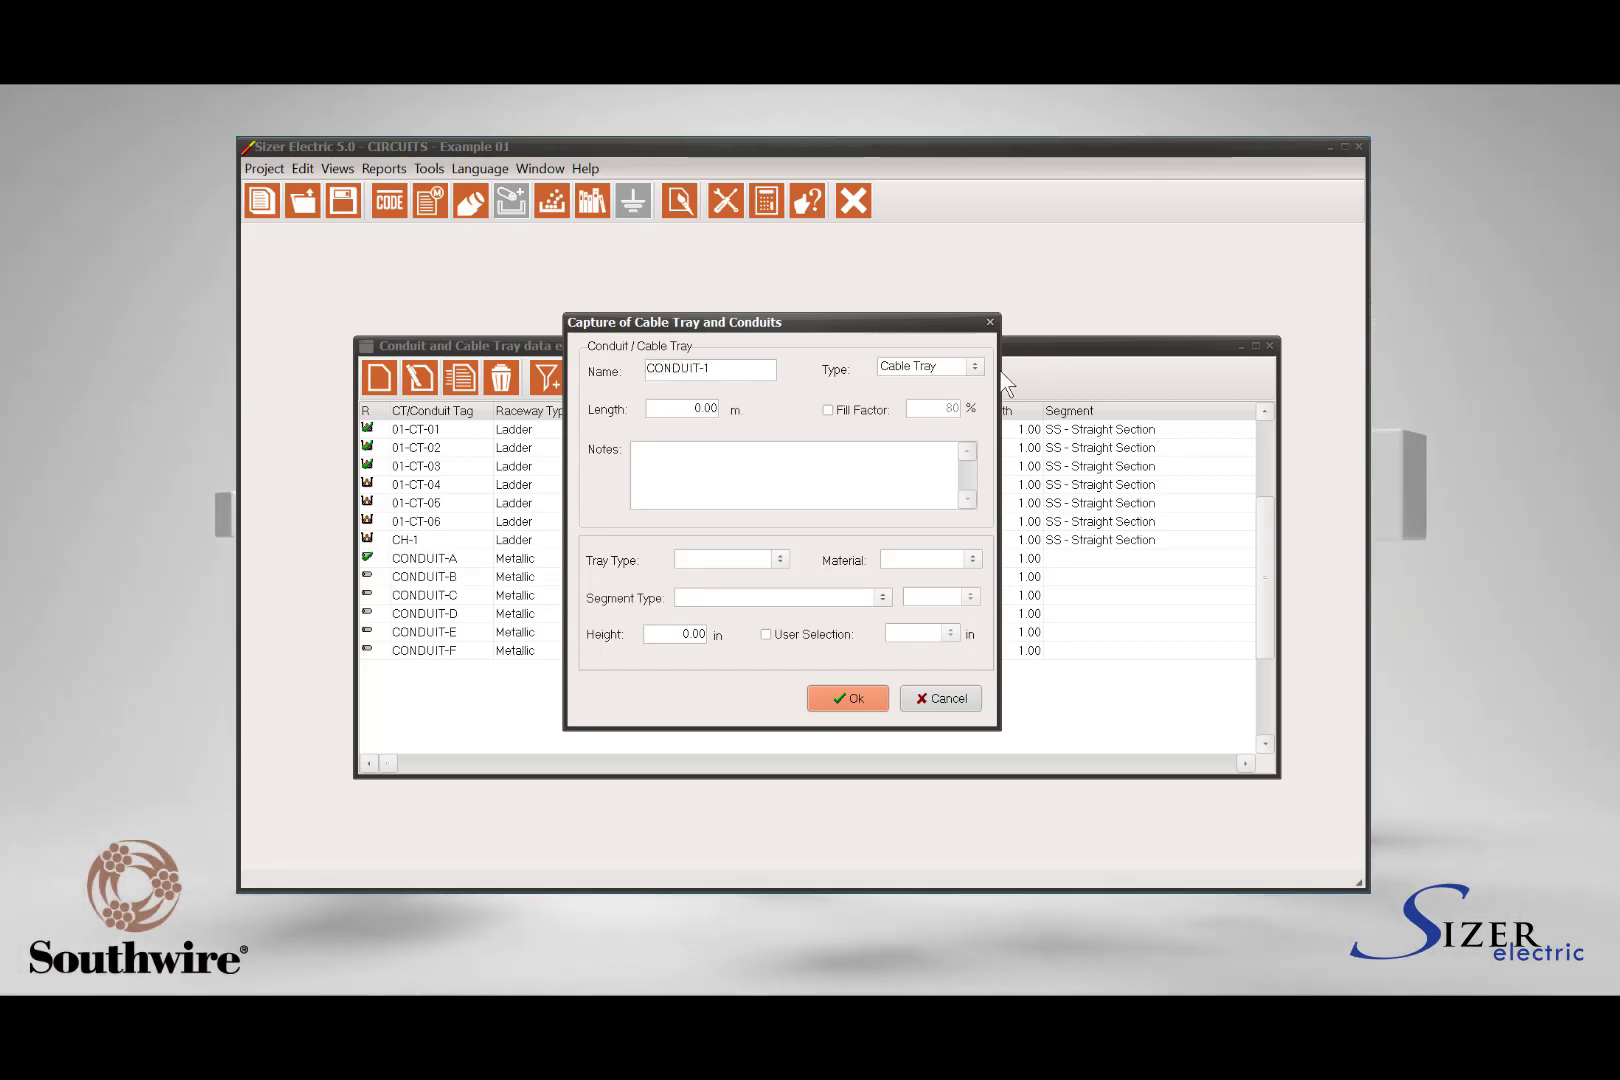
click(980, 366)
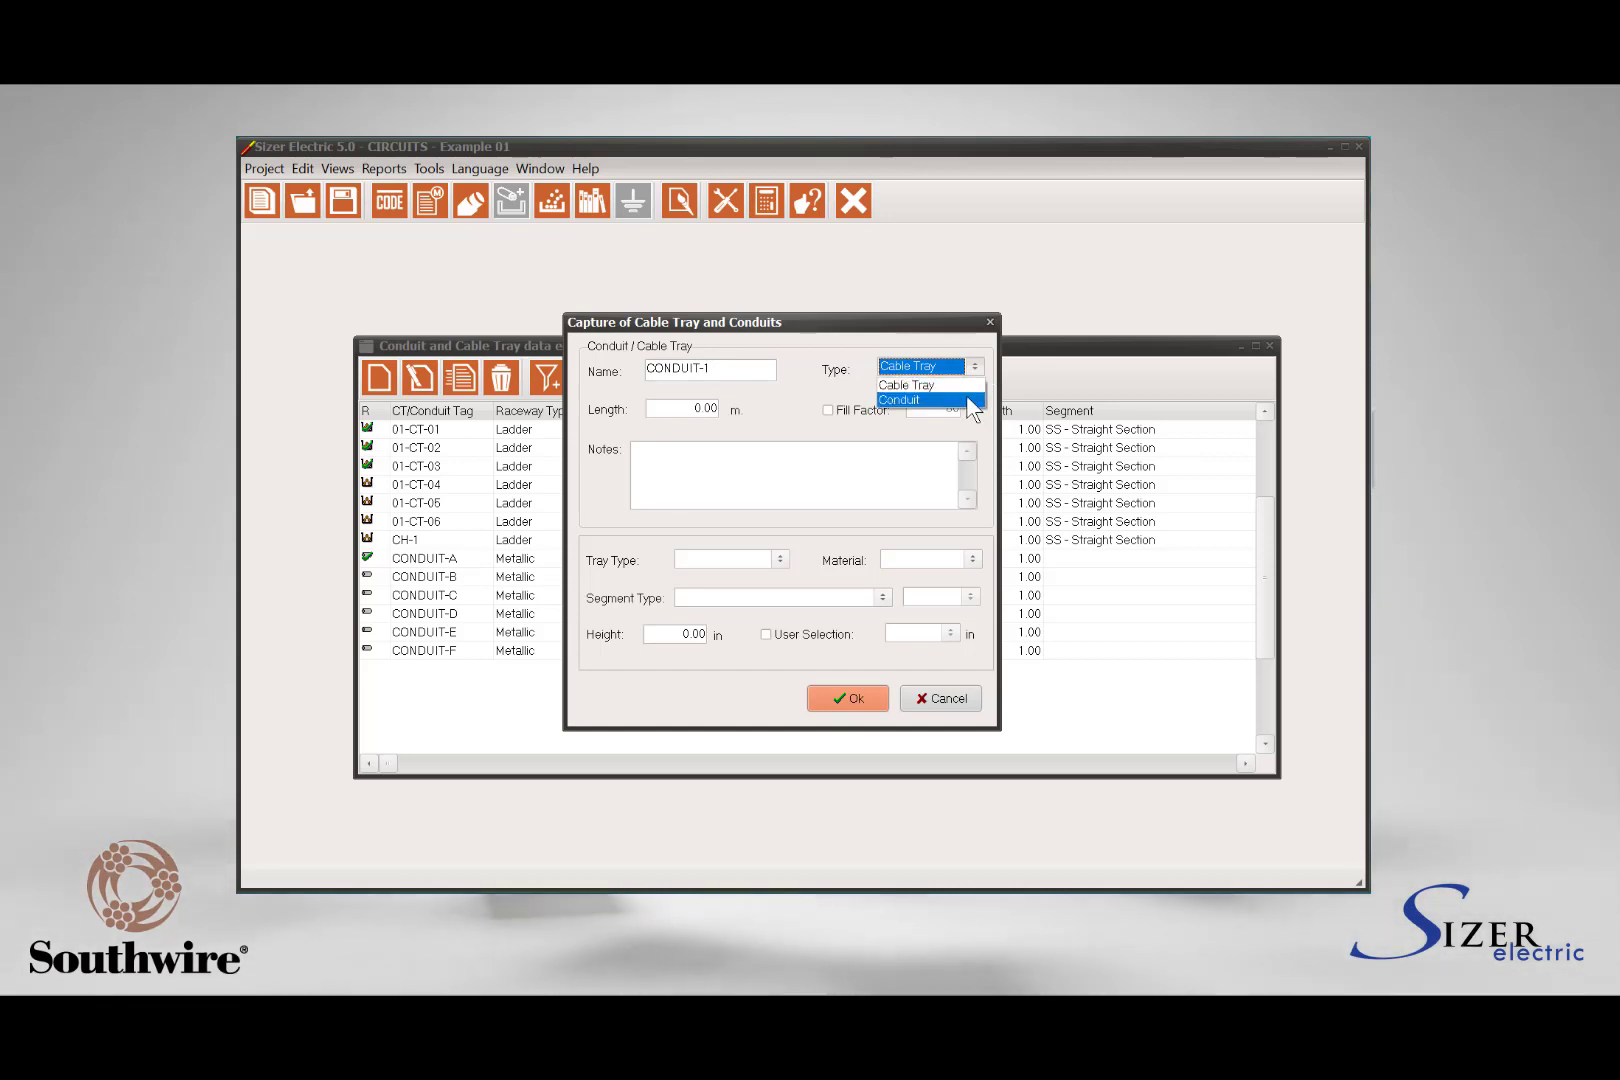
click(972, 400)
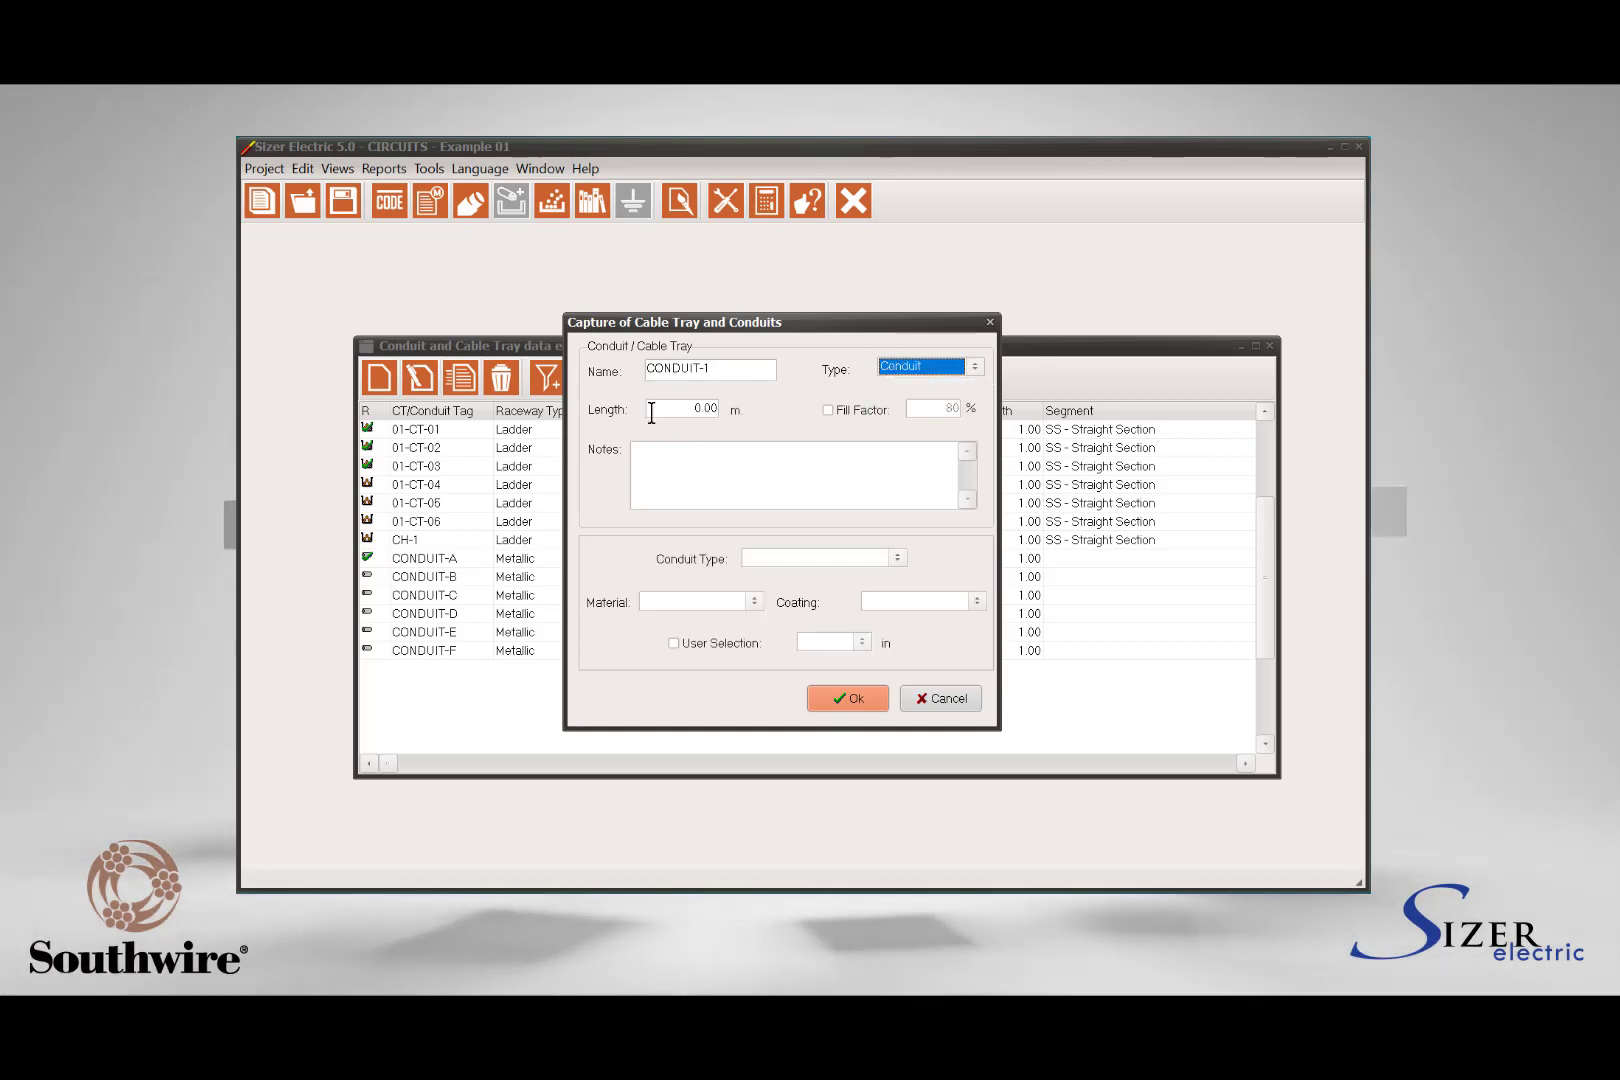
drag(680, 408, 730, 408)
text(1)
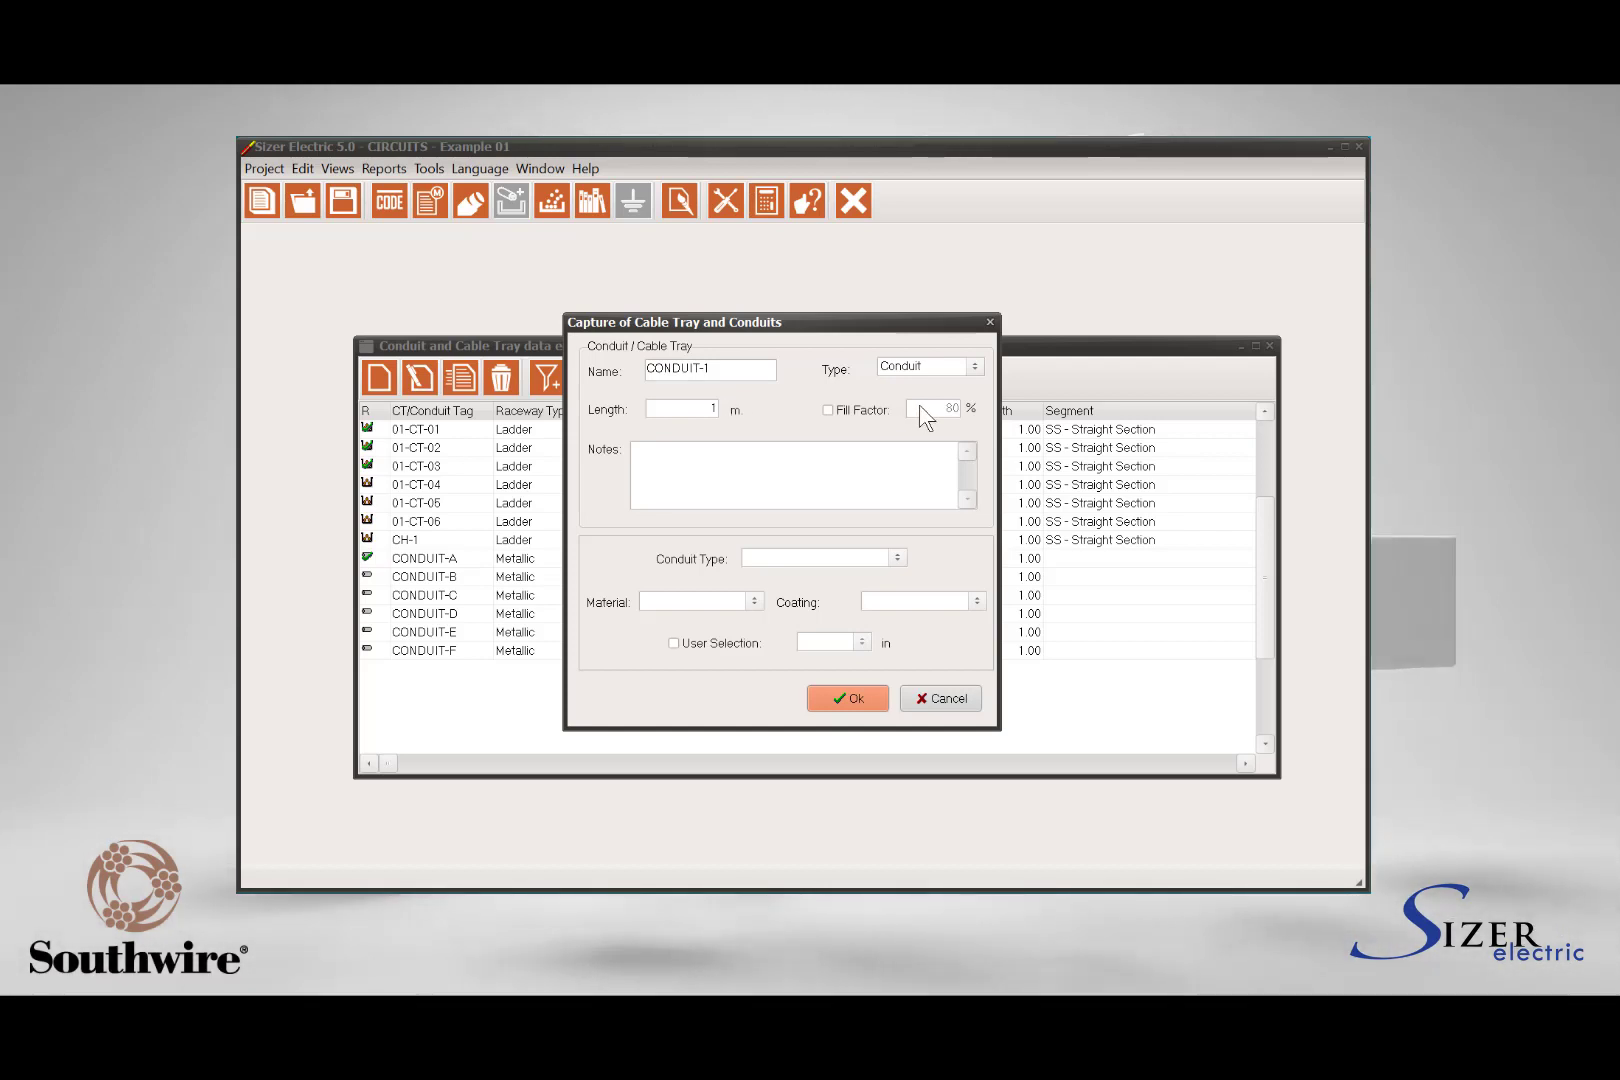
key(Tab)
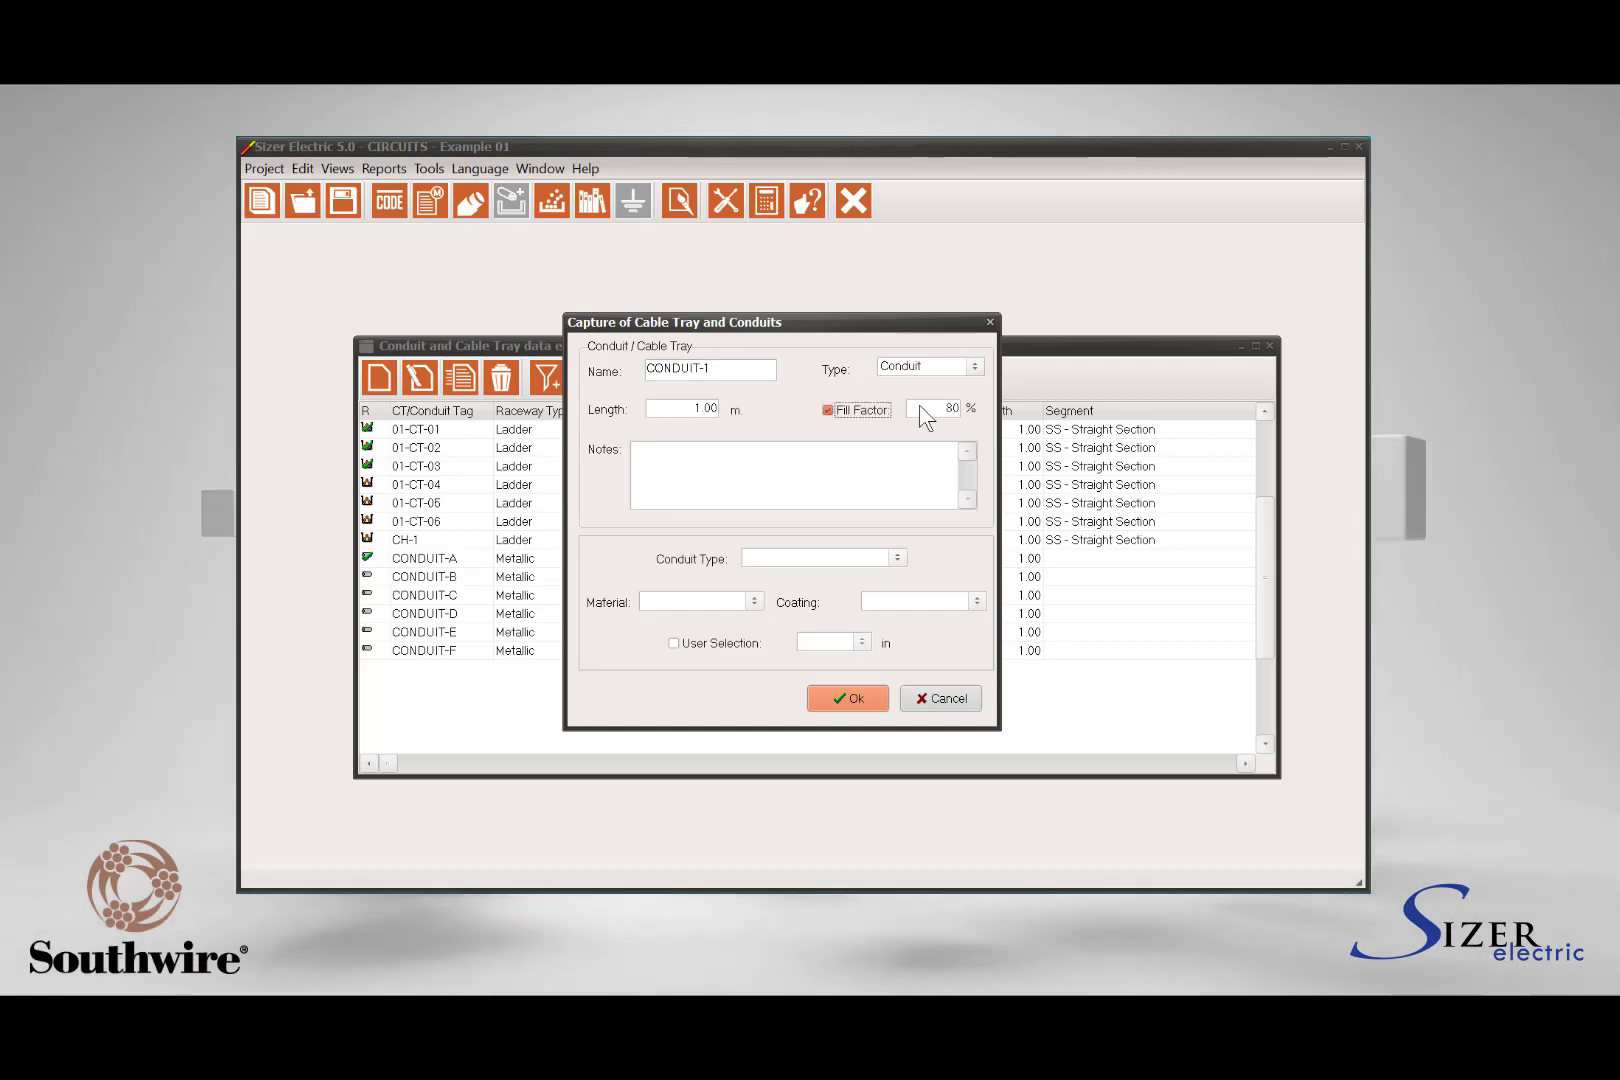
click(829, 409)
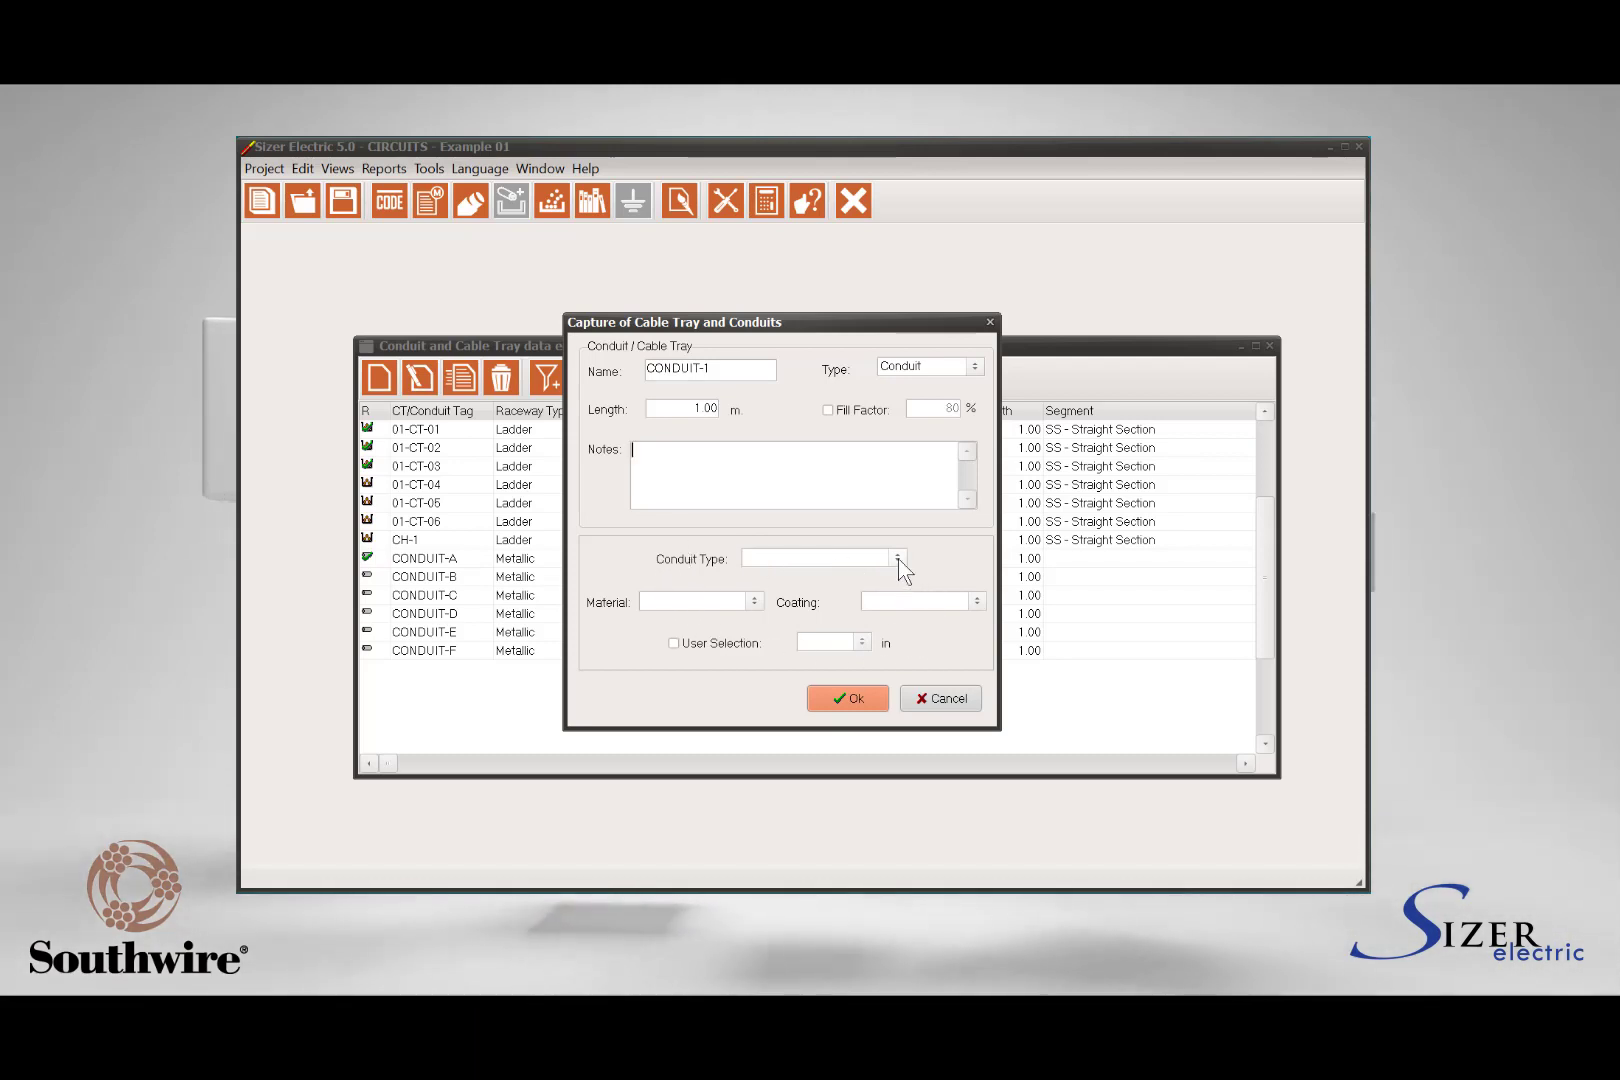
Make CONDUIT-1 a Metallic PVC conduit without coating and save the record.
click(899, 558)
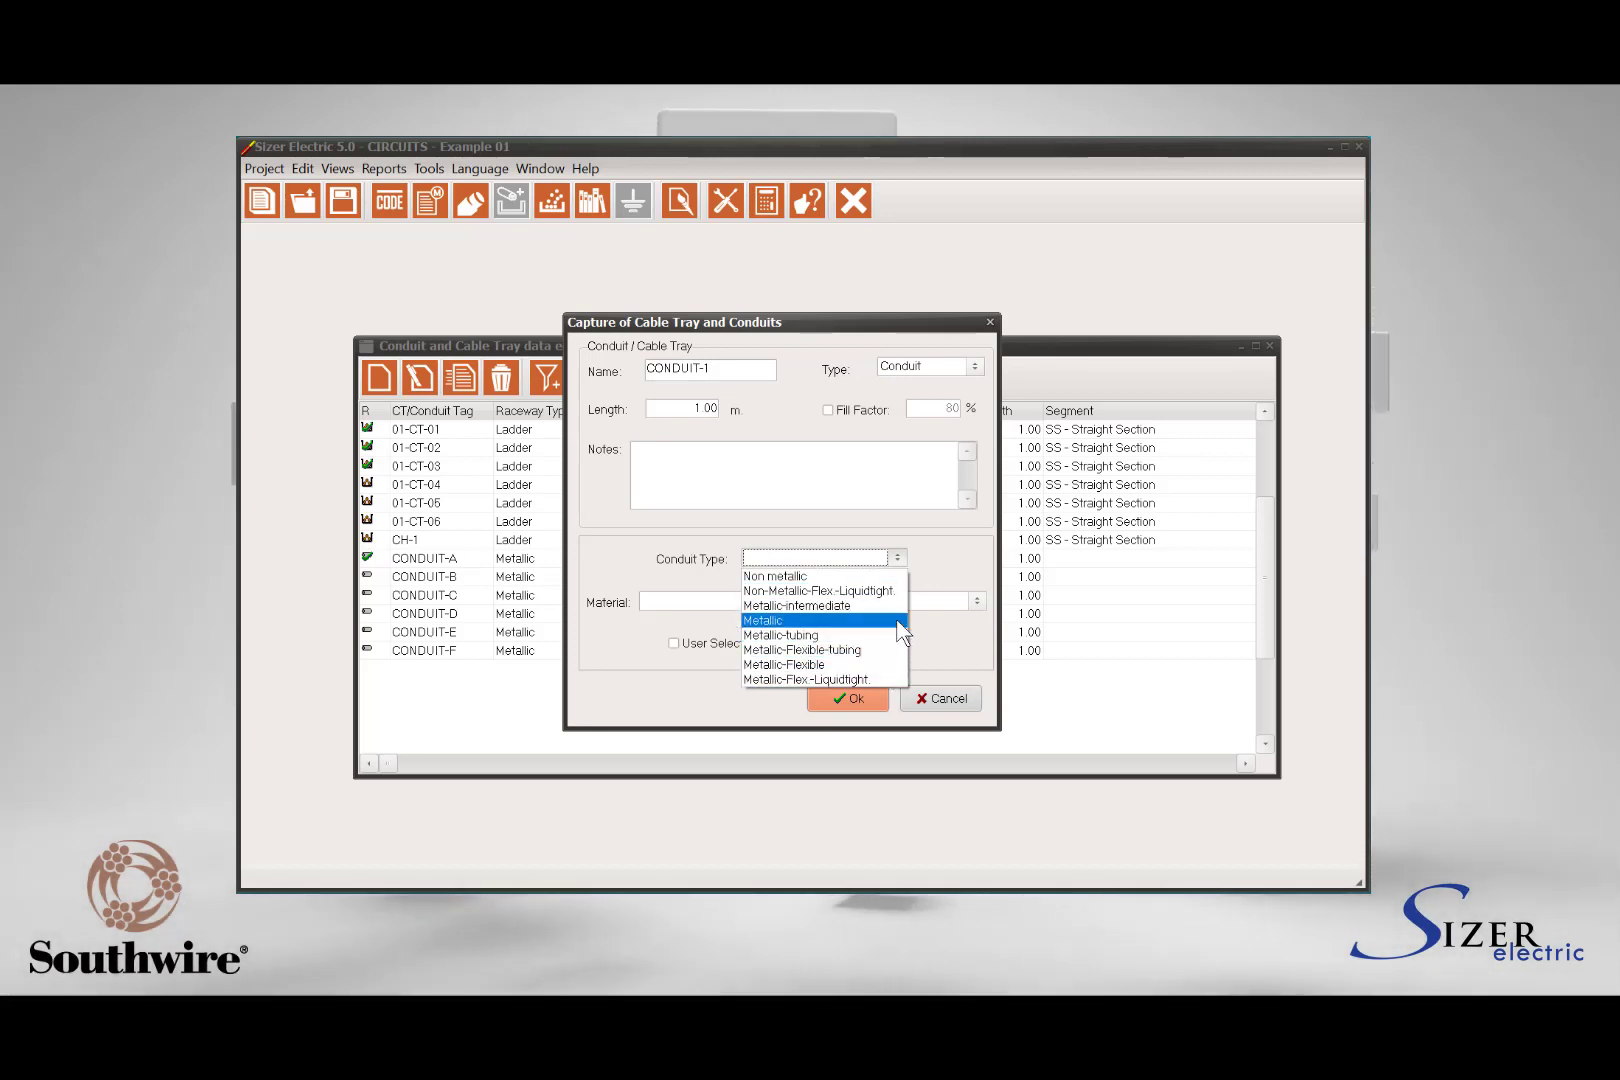
click(825, 620)
click(755, 601)
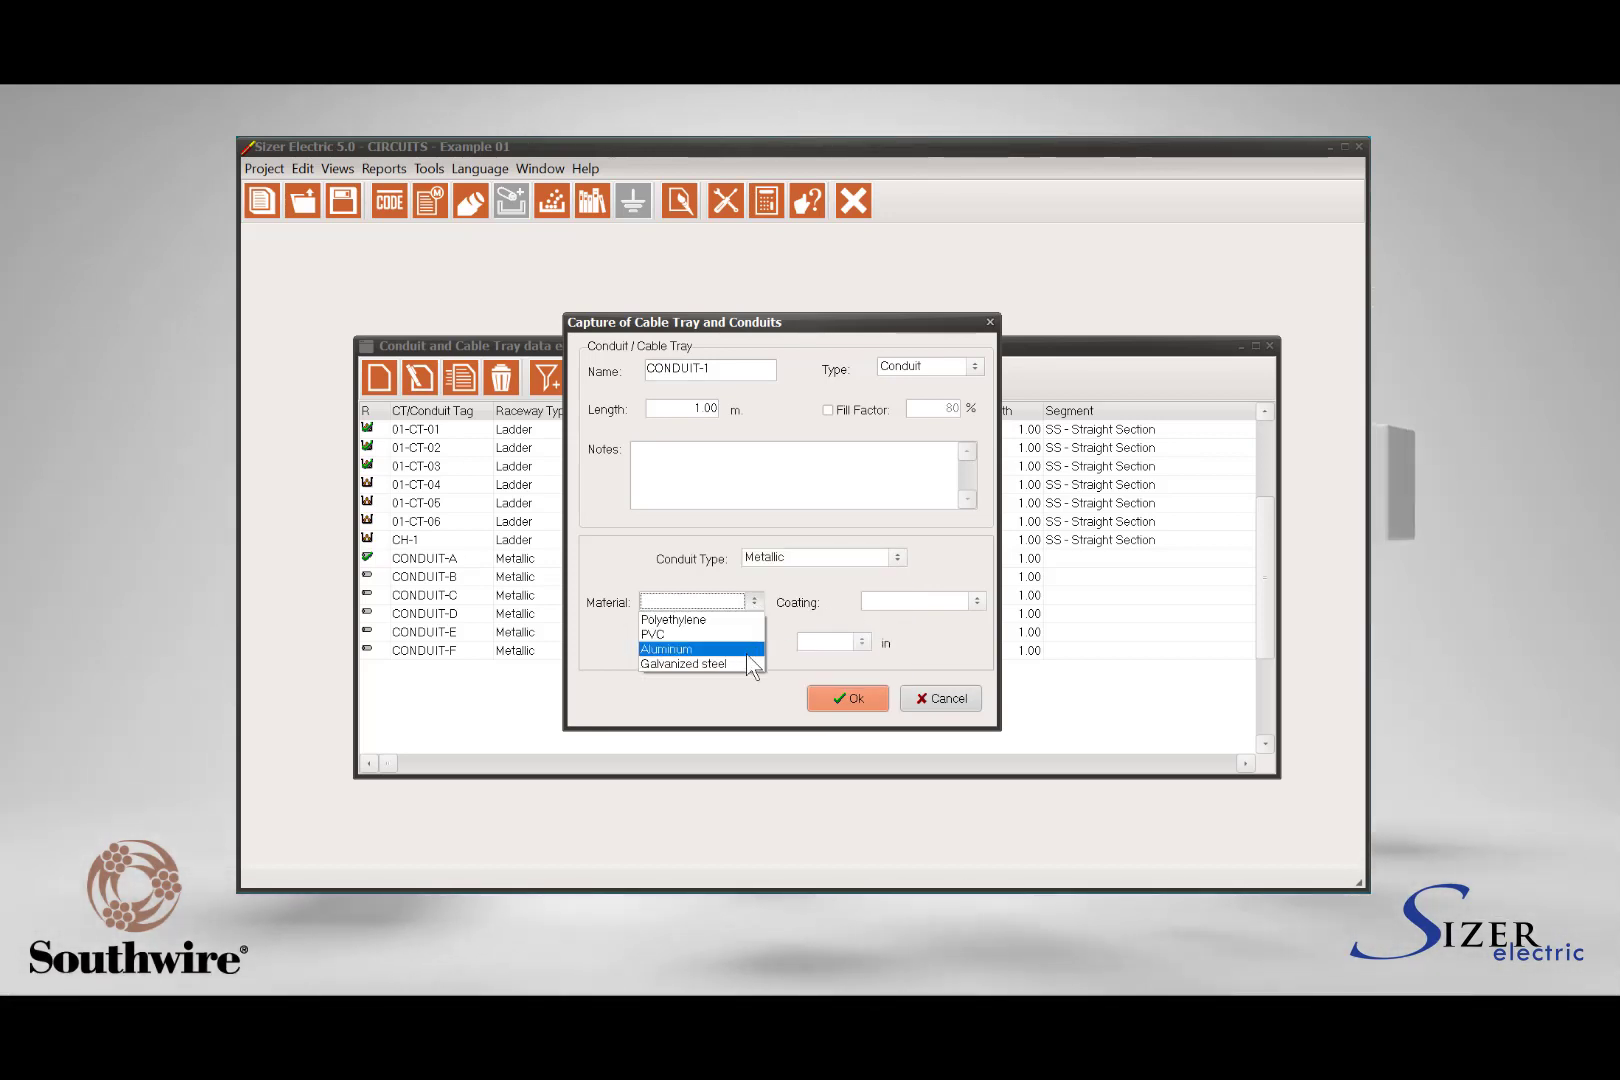
click(749, 637)
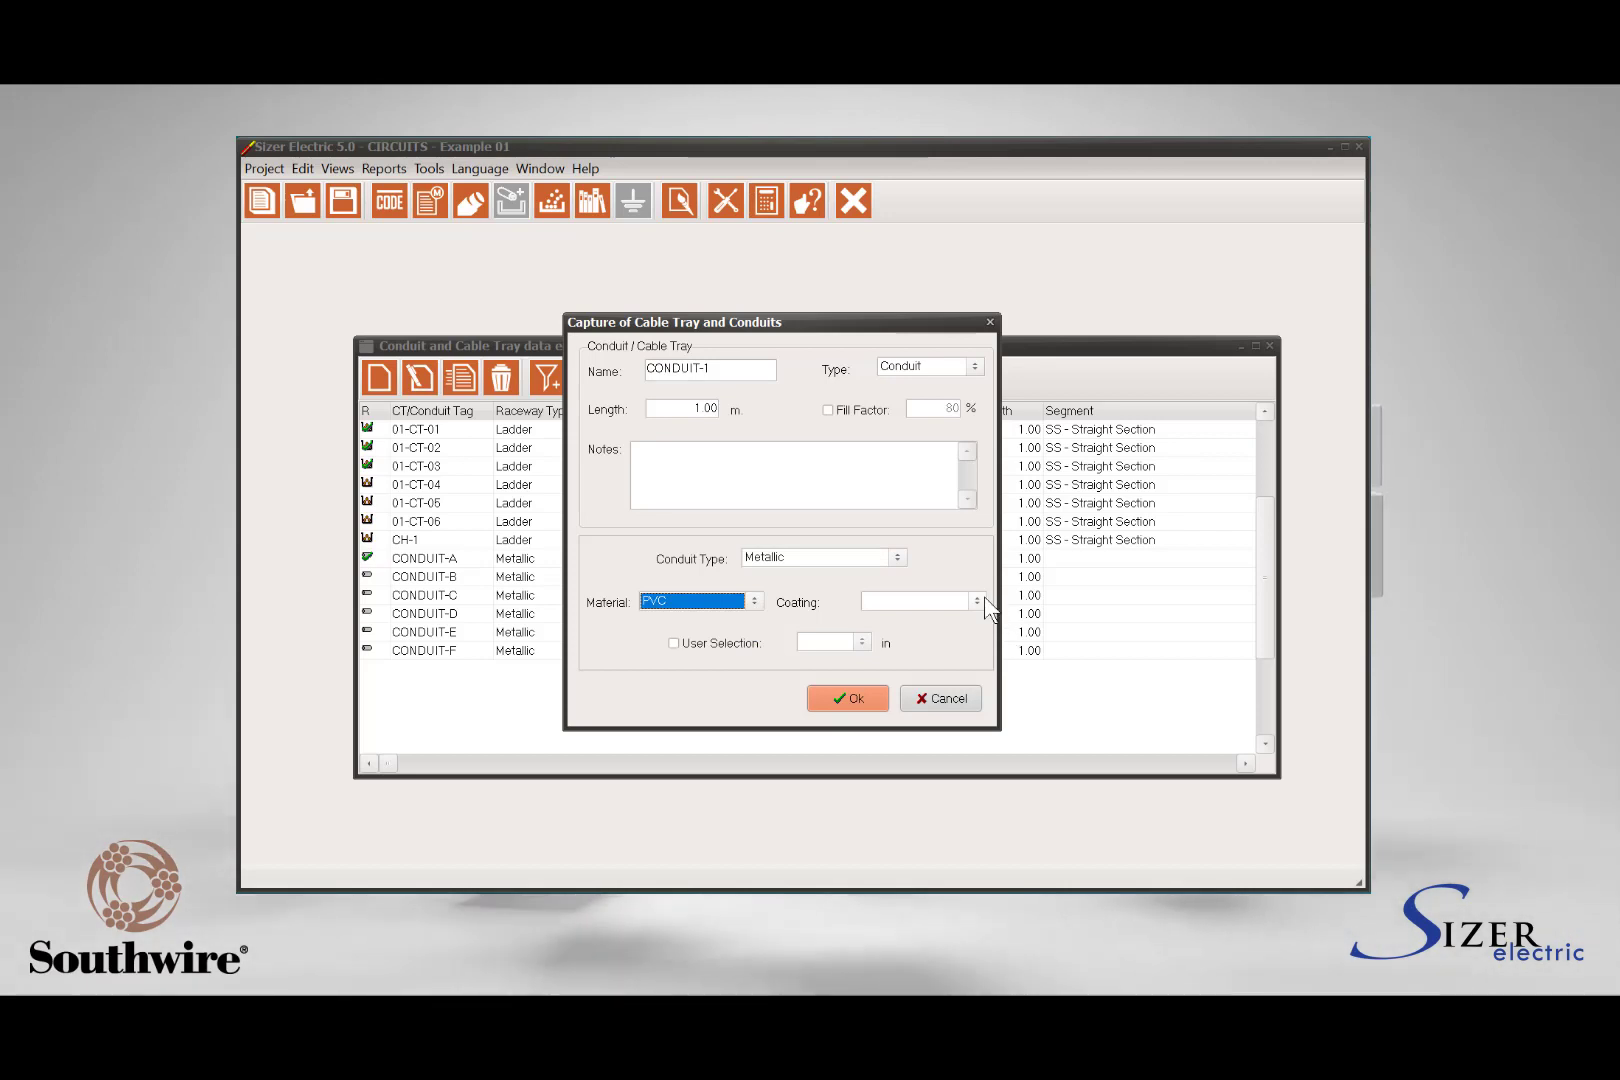
click(977, 601)
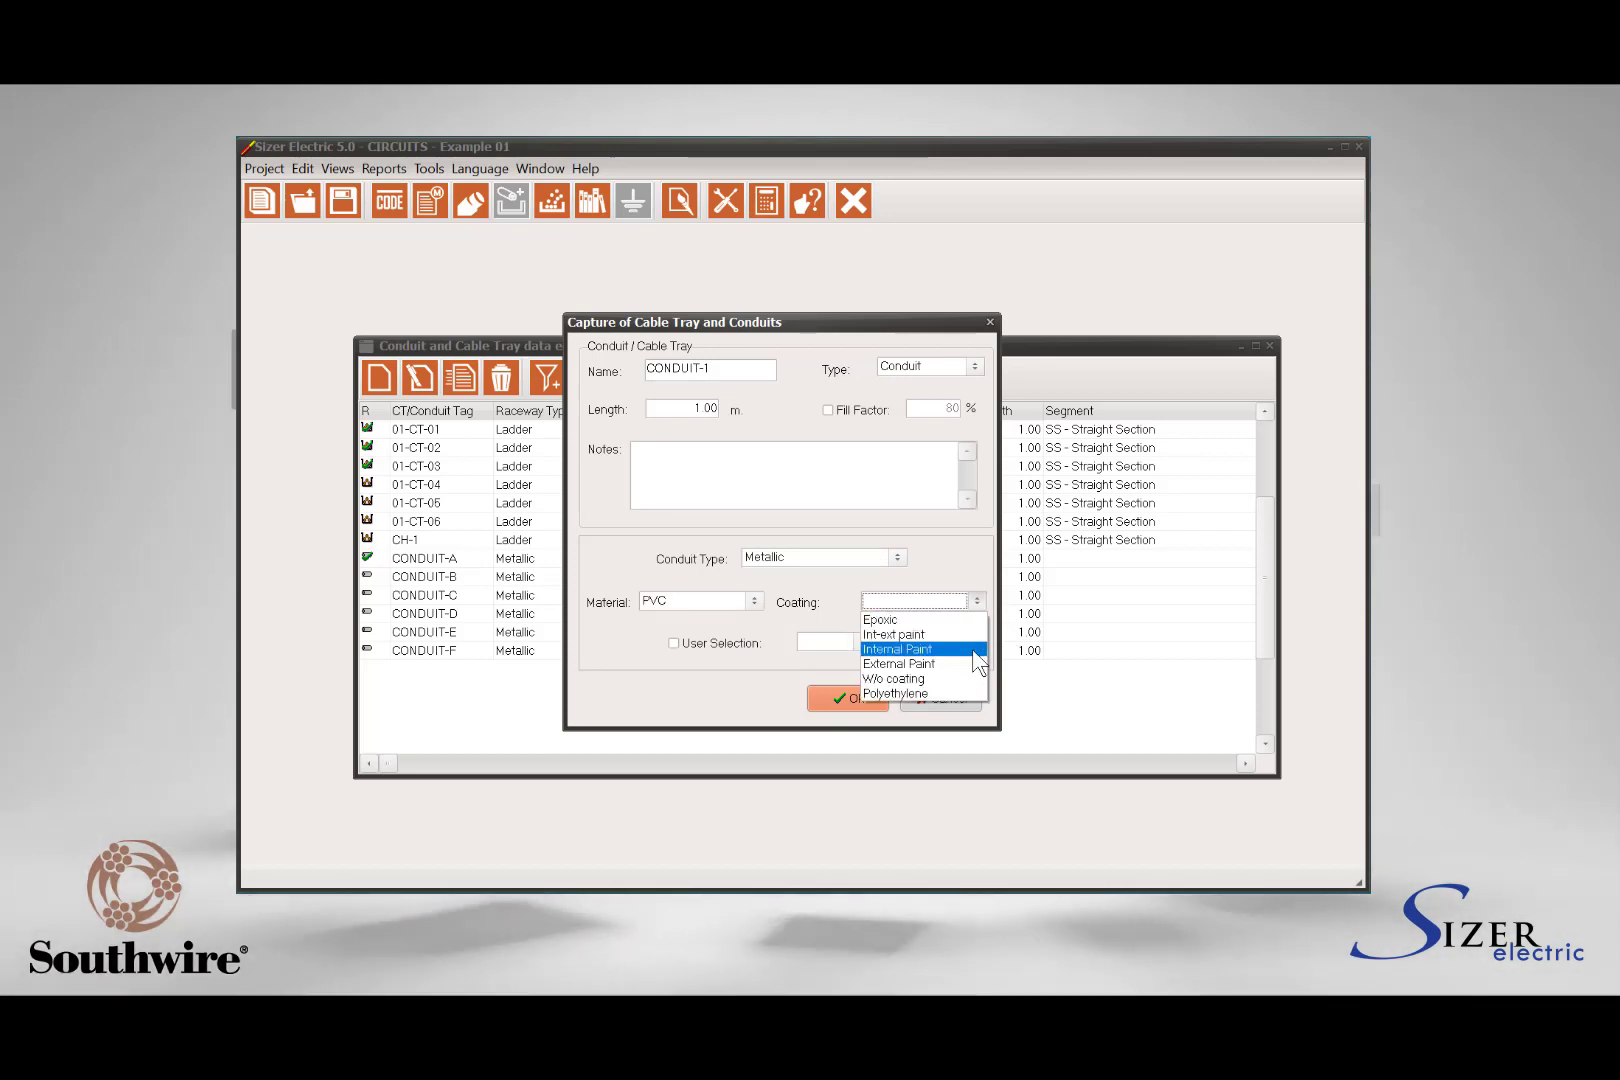
click(972, 679)
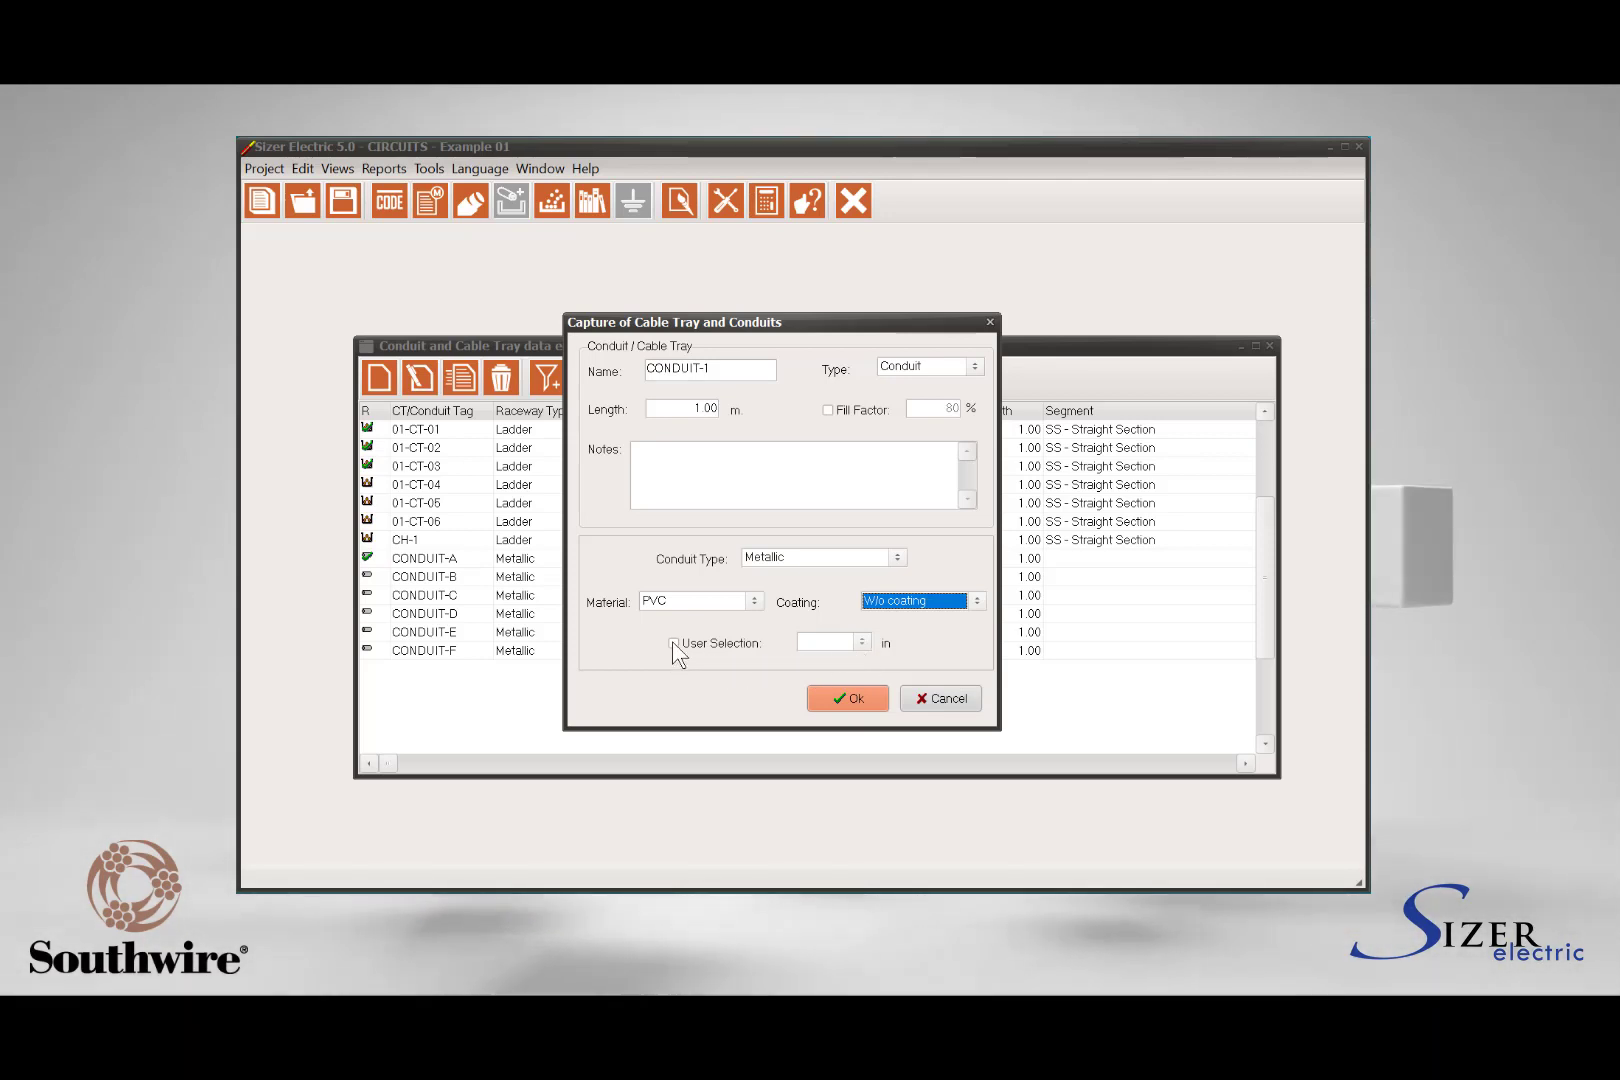
click(861, 641)
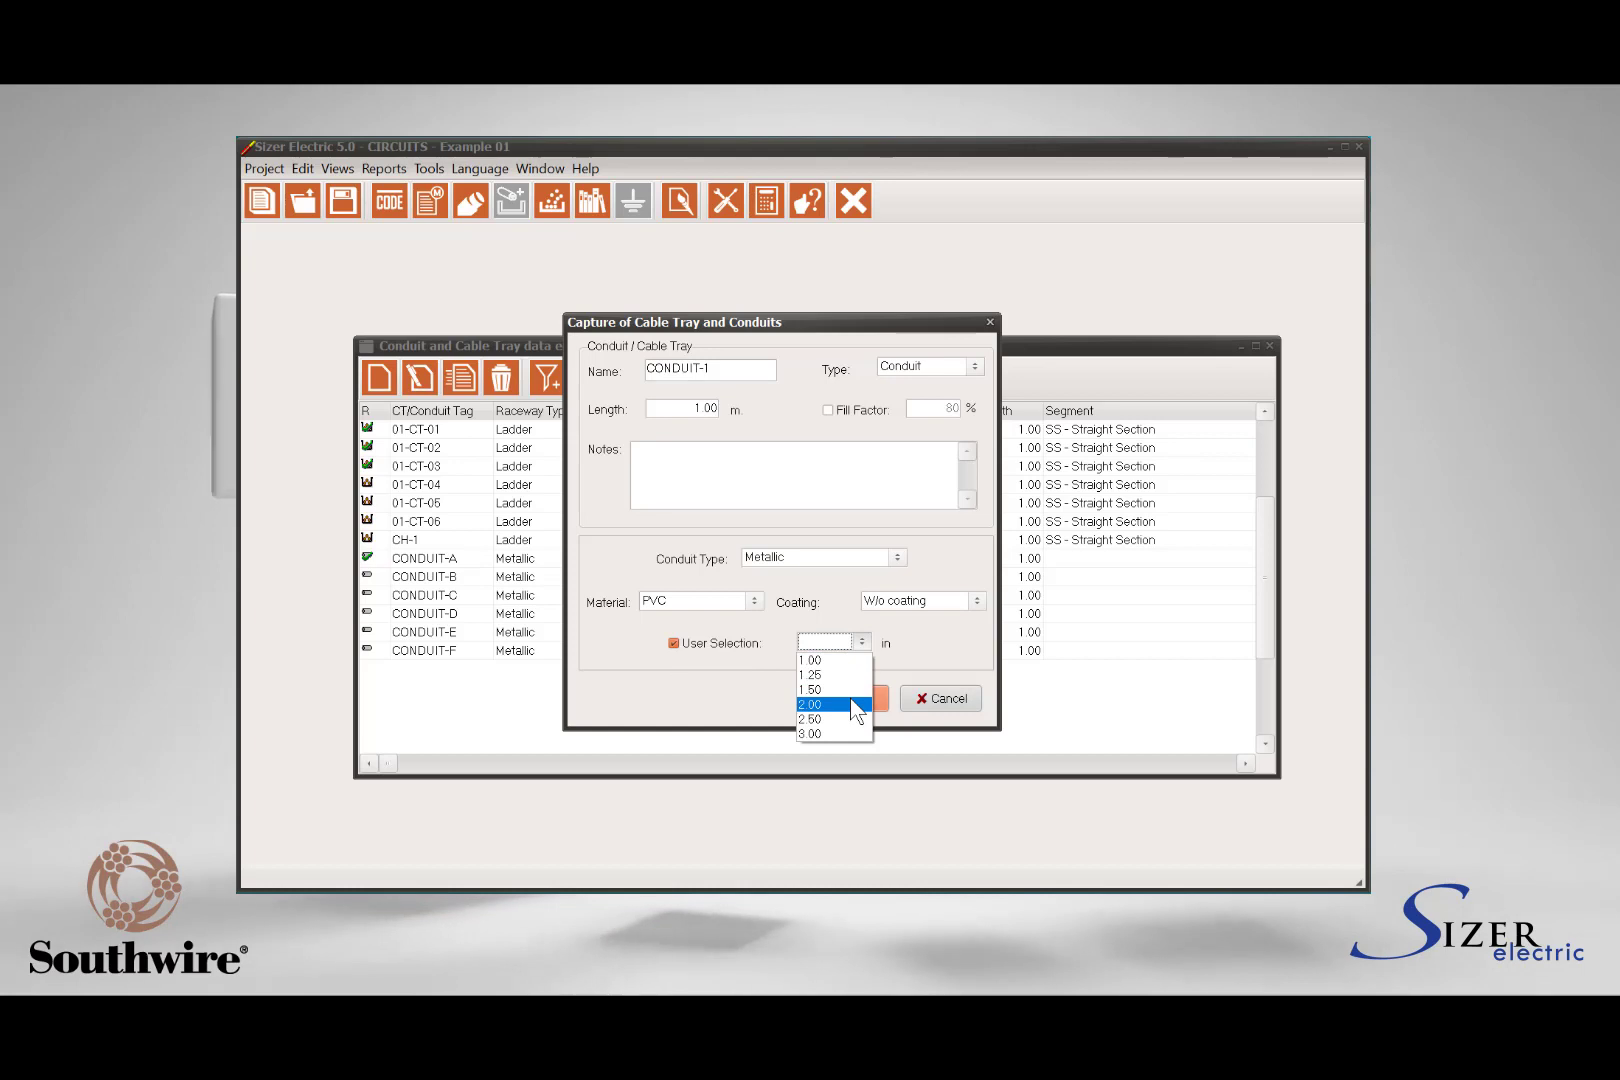
click(673, 643)
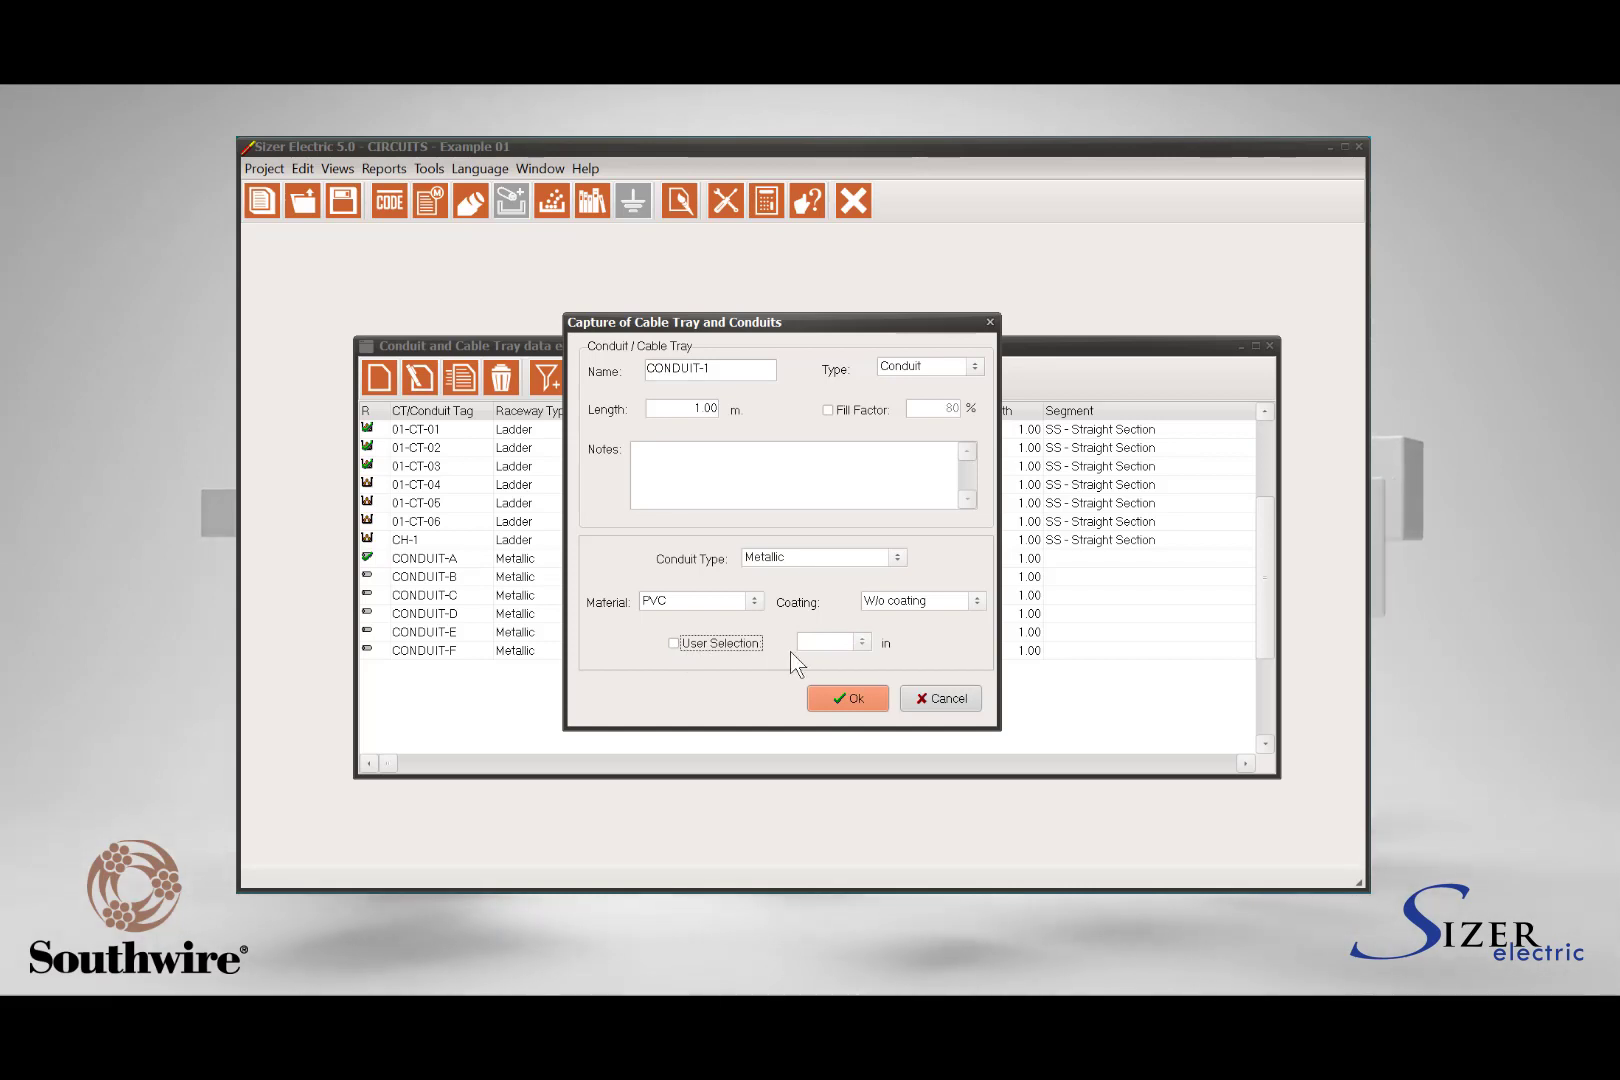
click(846, 698)
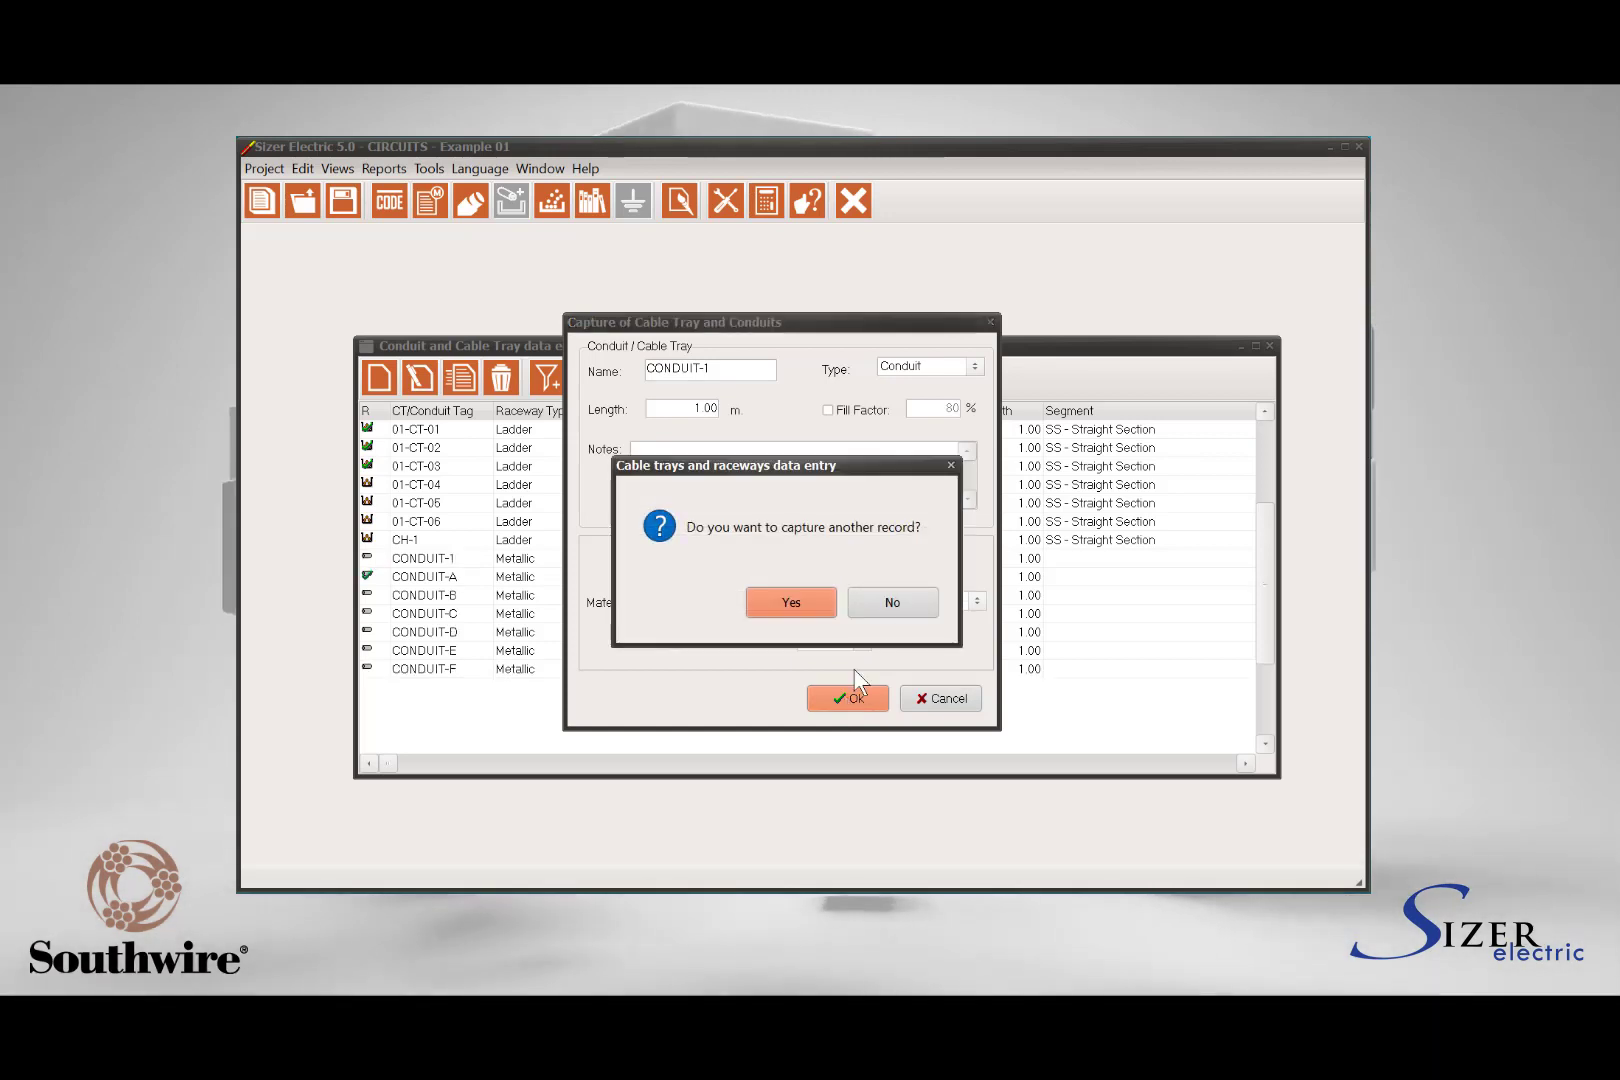
Decline another record, review the CH-1 and CONDUIT-1 rows, and close the data entry window.
click(888, 605)
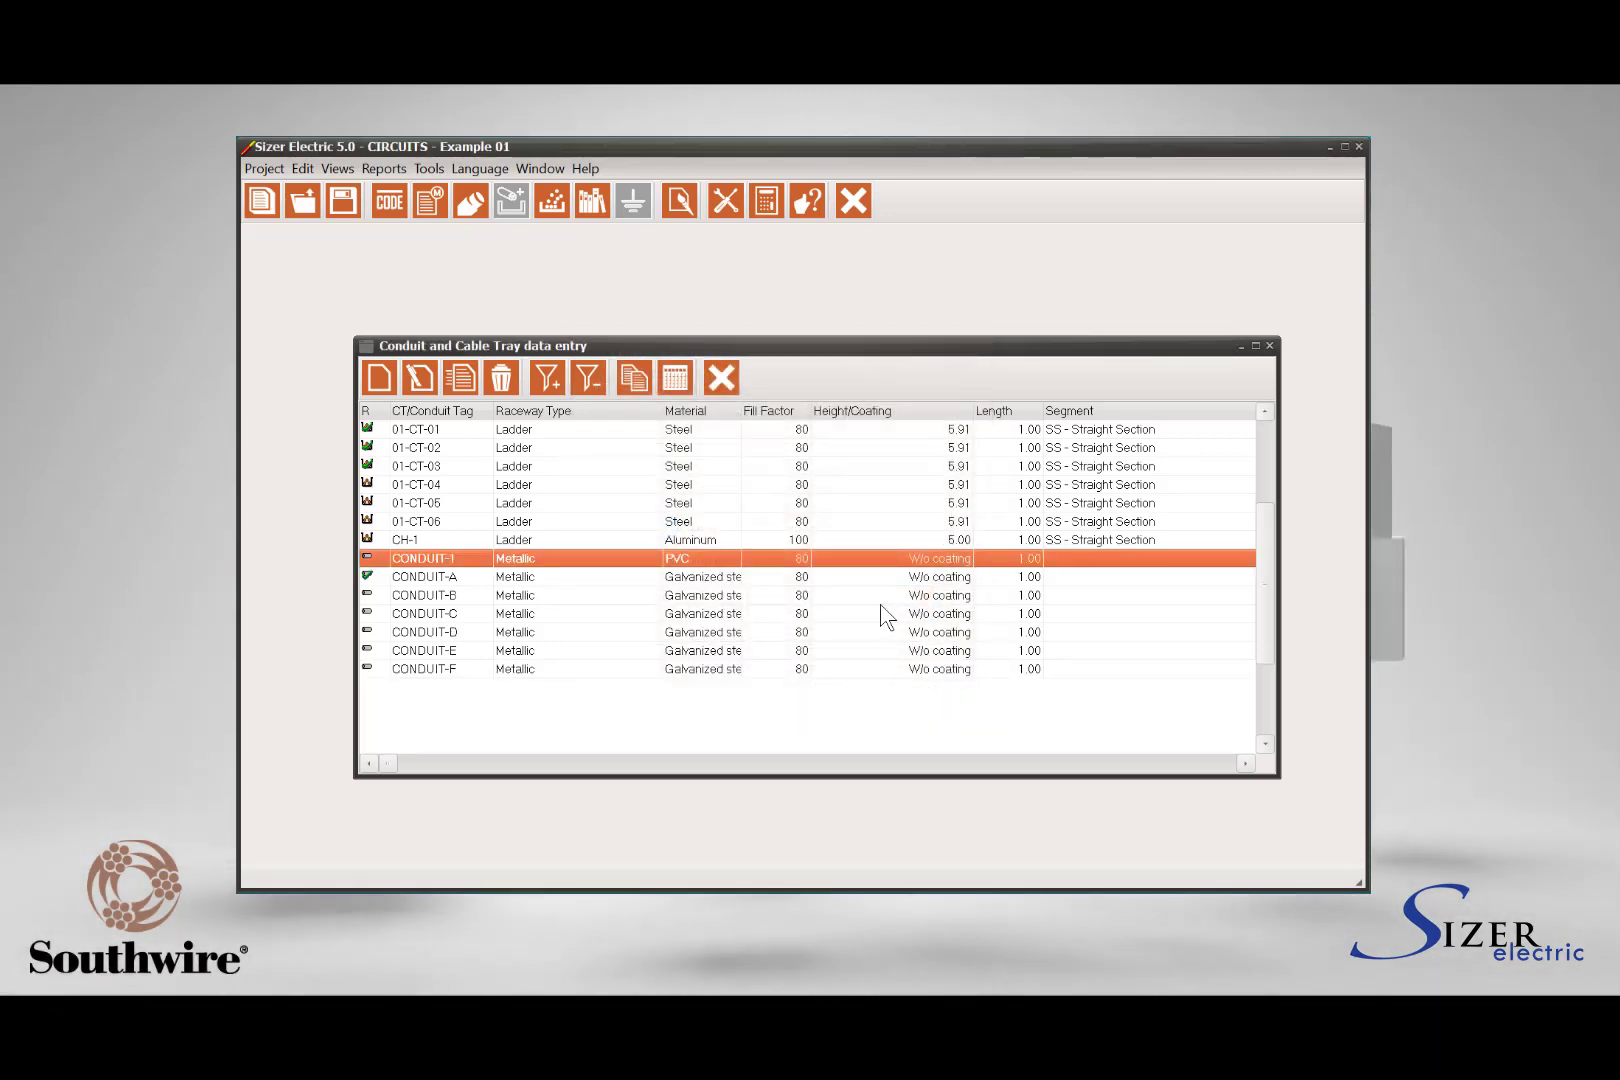
click(457, 540)
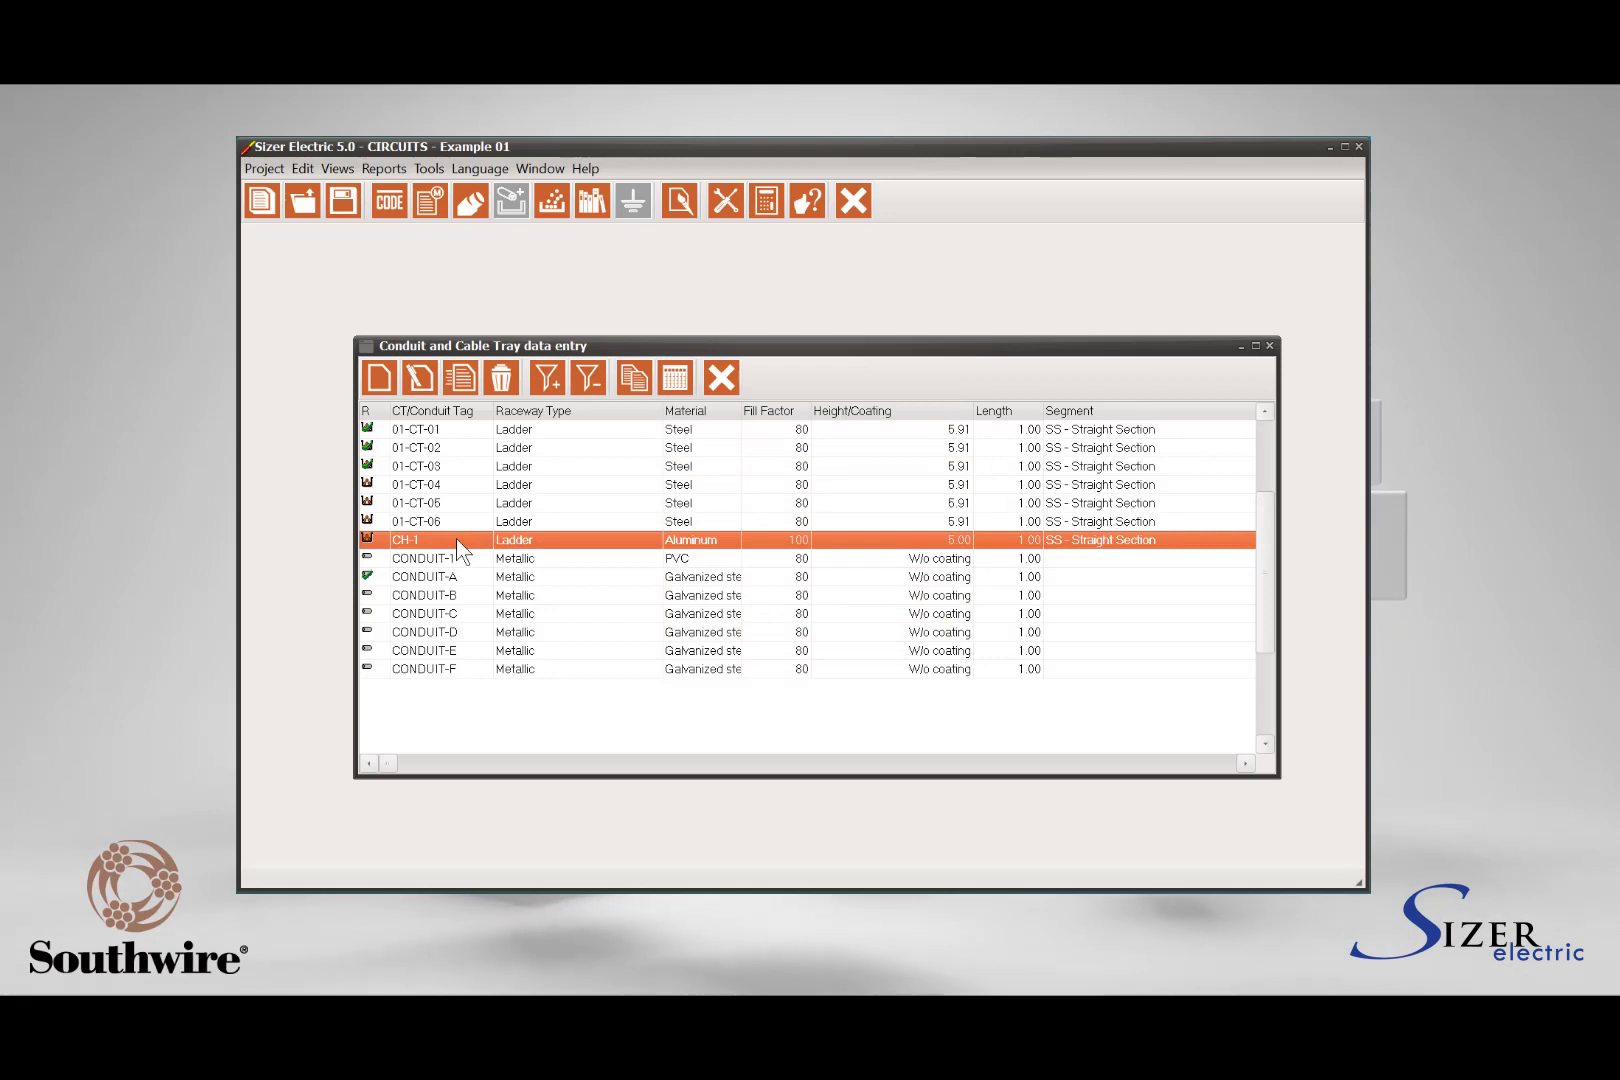
click(455, 556)
click(457, 540)
click(457, 558)
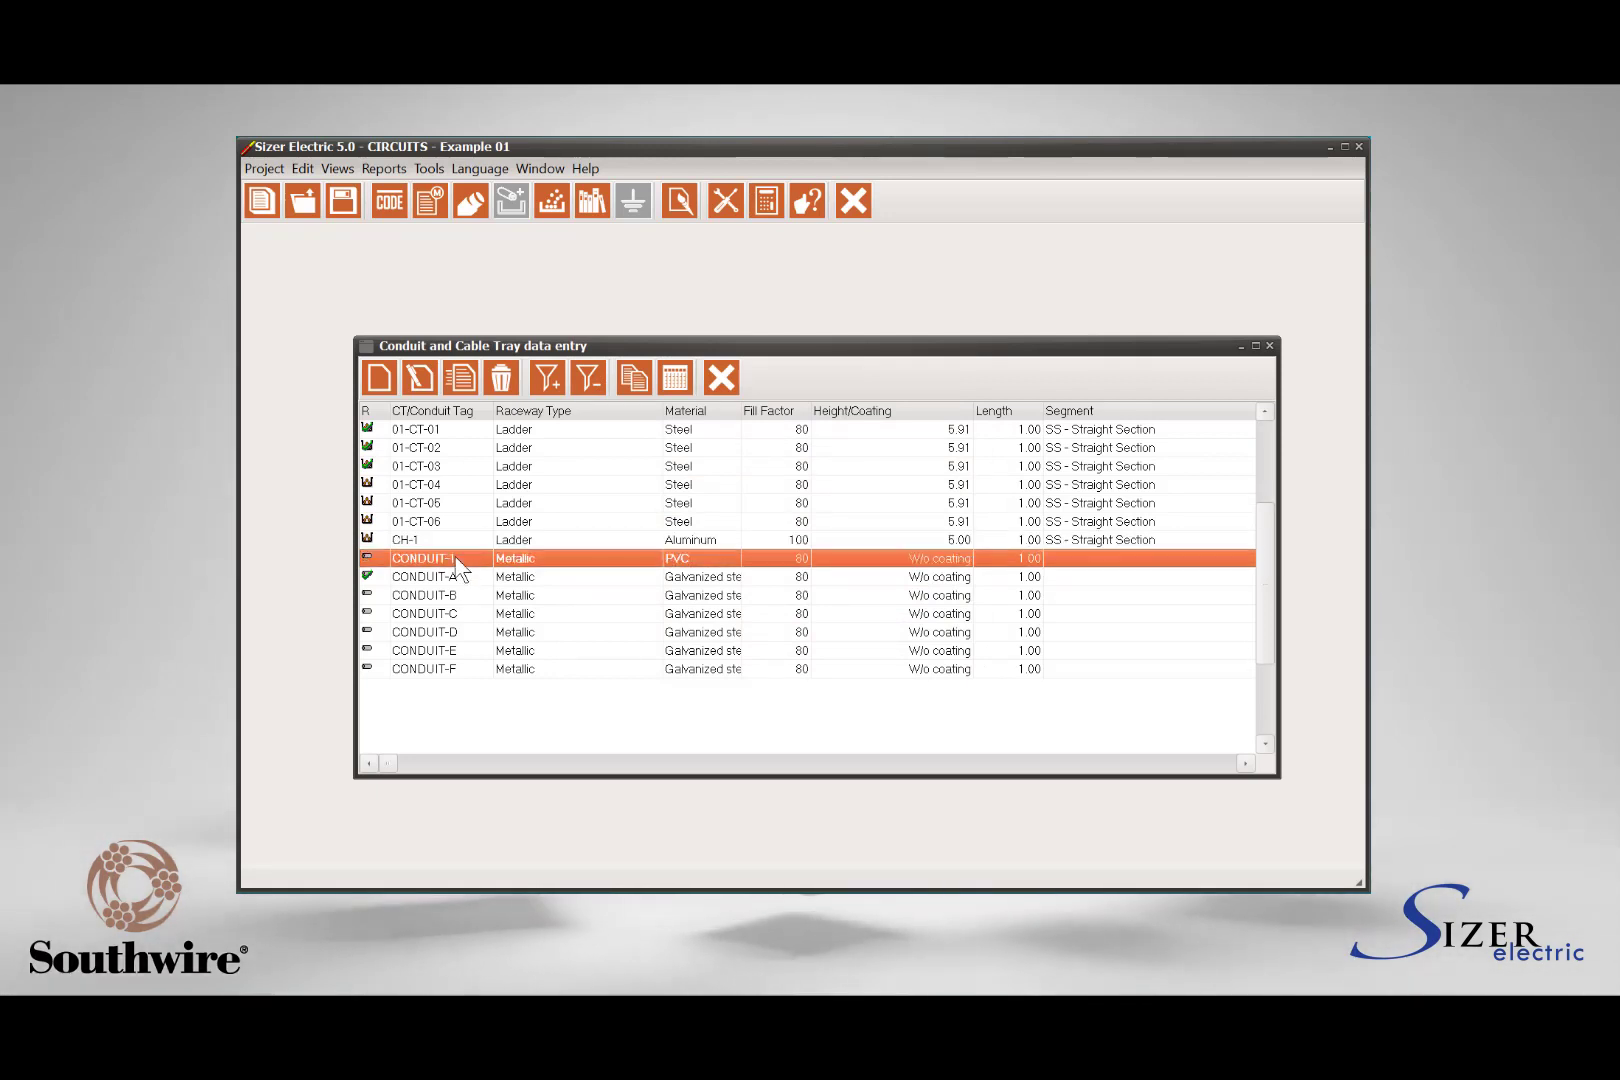
click(457, 540)
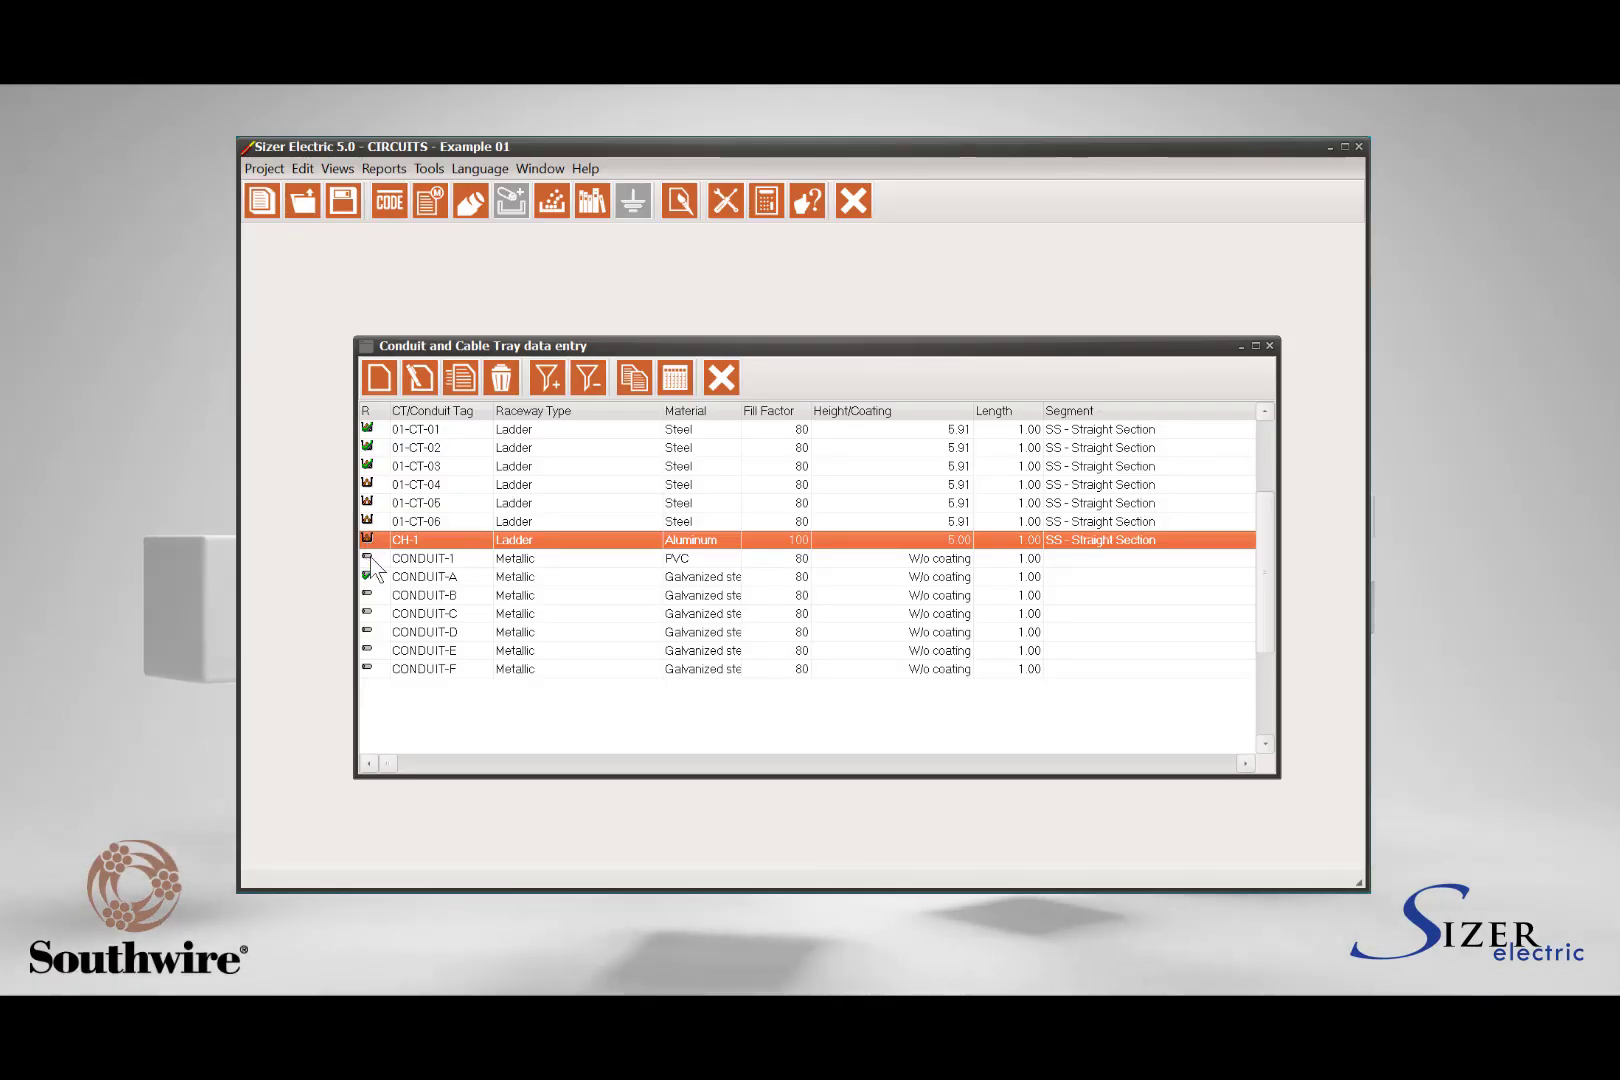
click(370, 556)
key(Up)
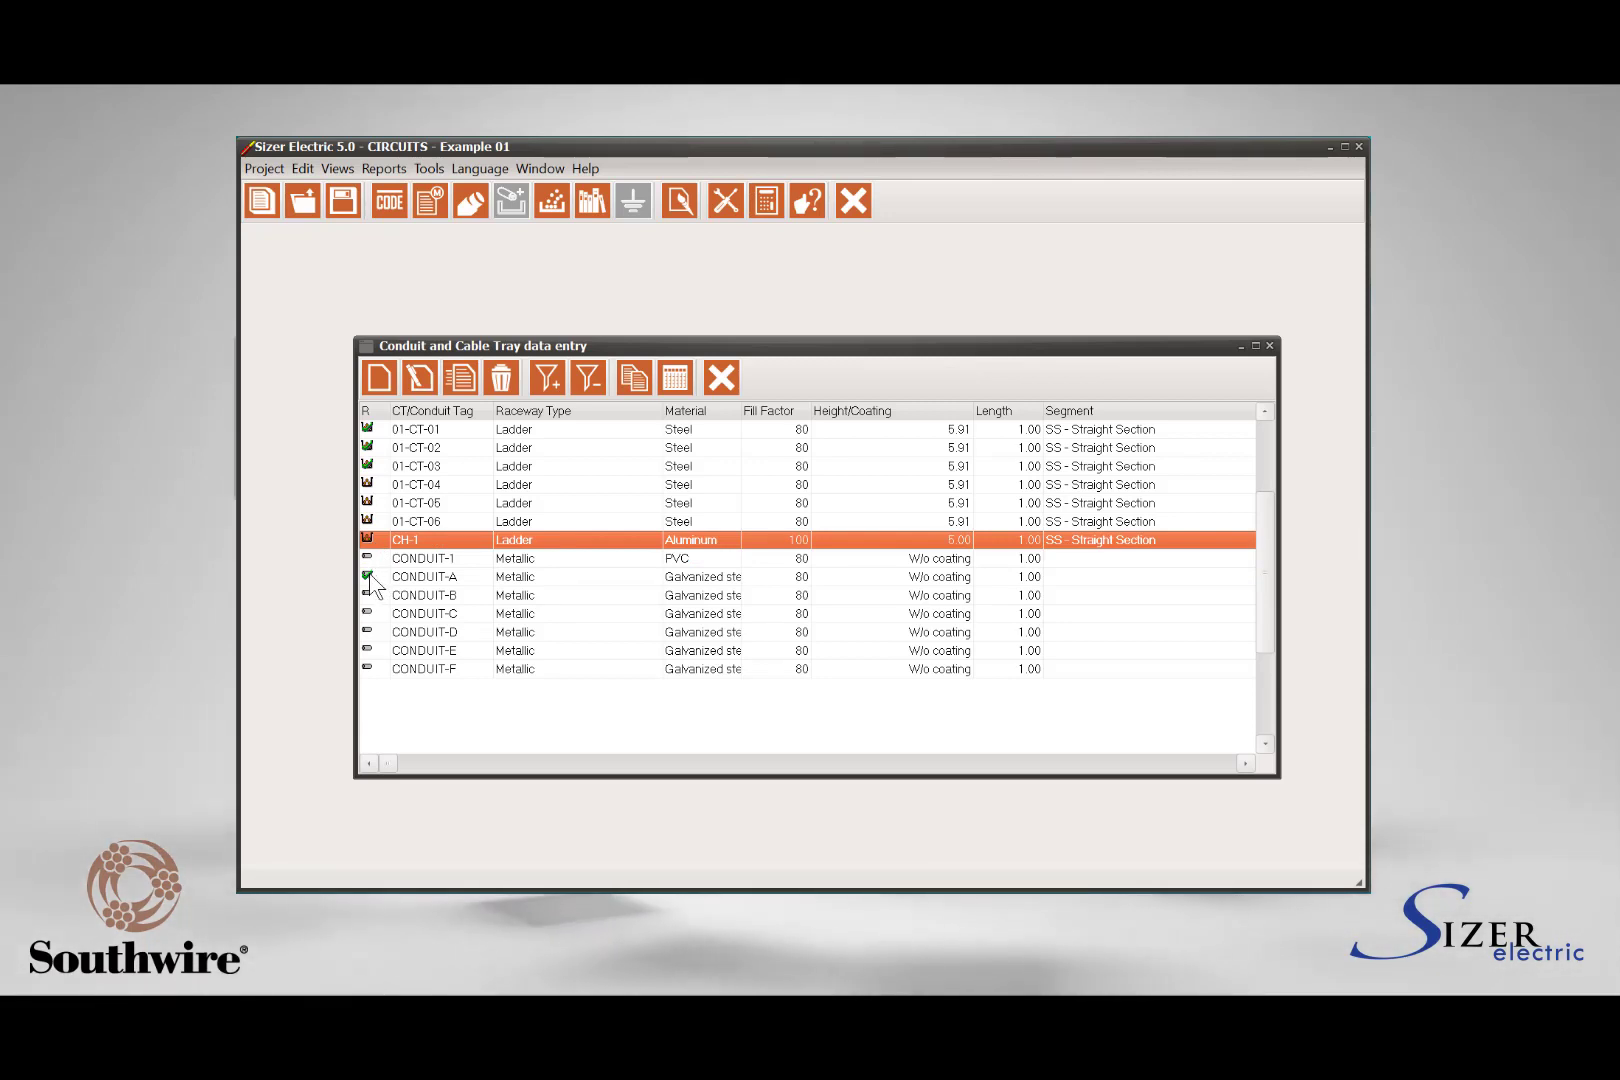
click(370, 575)
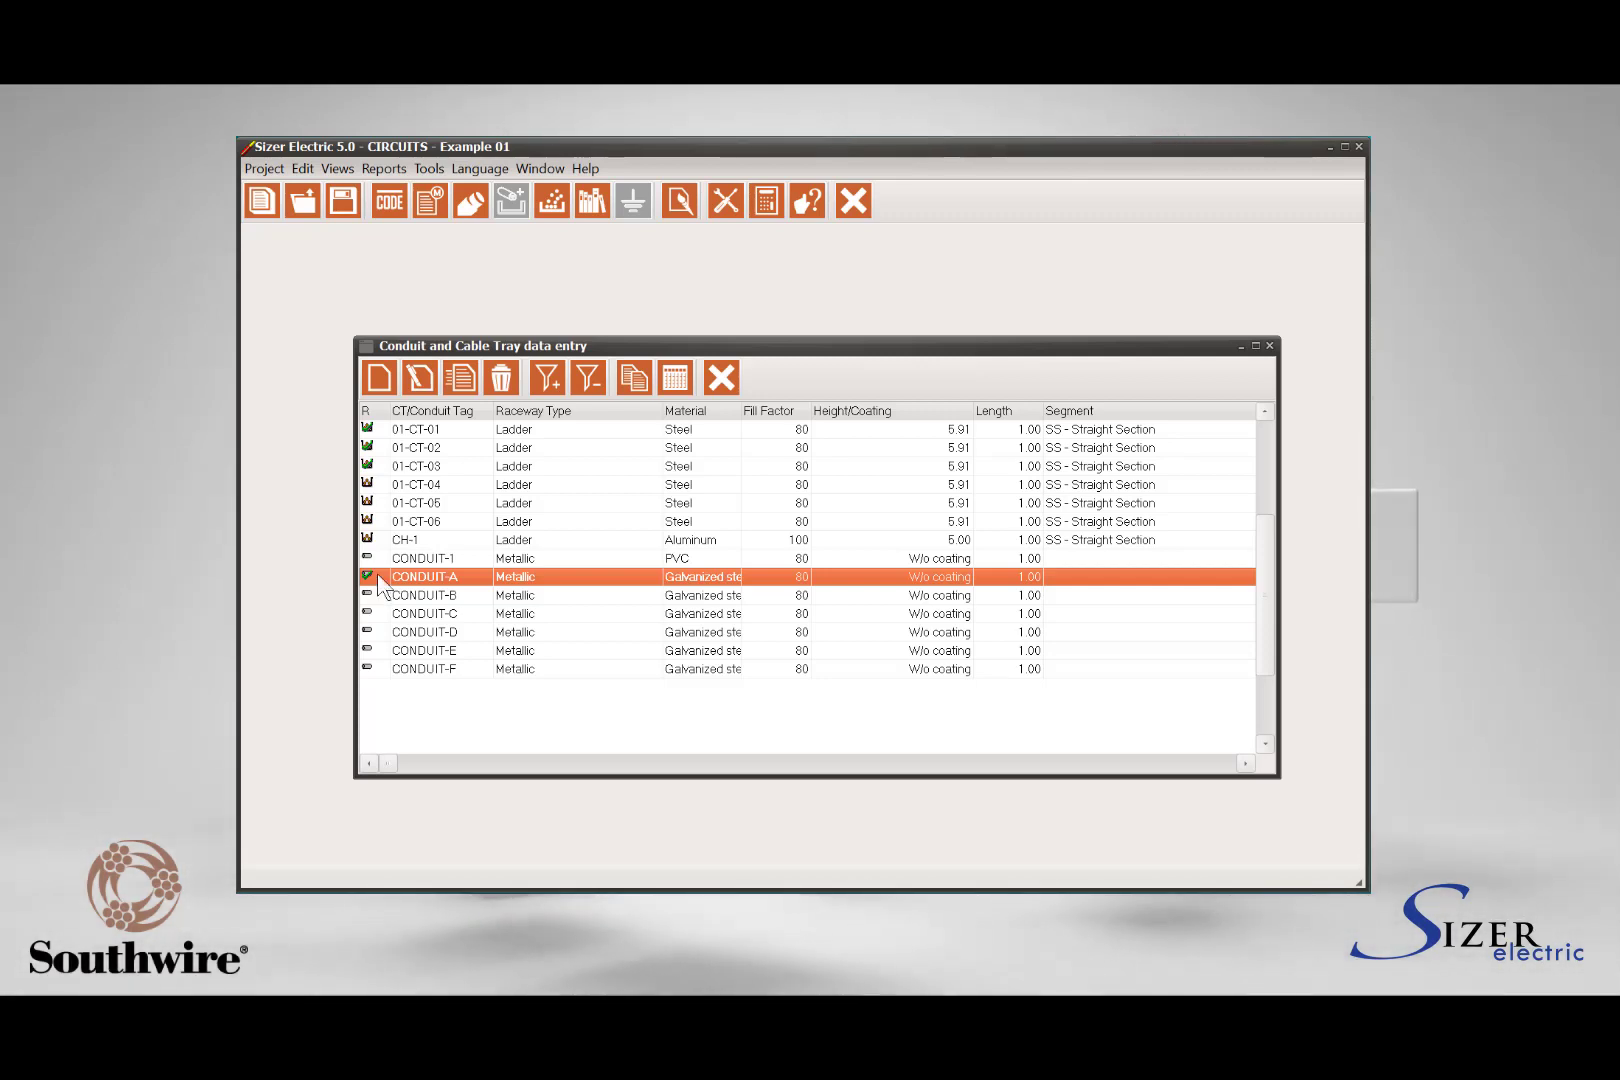
click(724, 377)
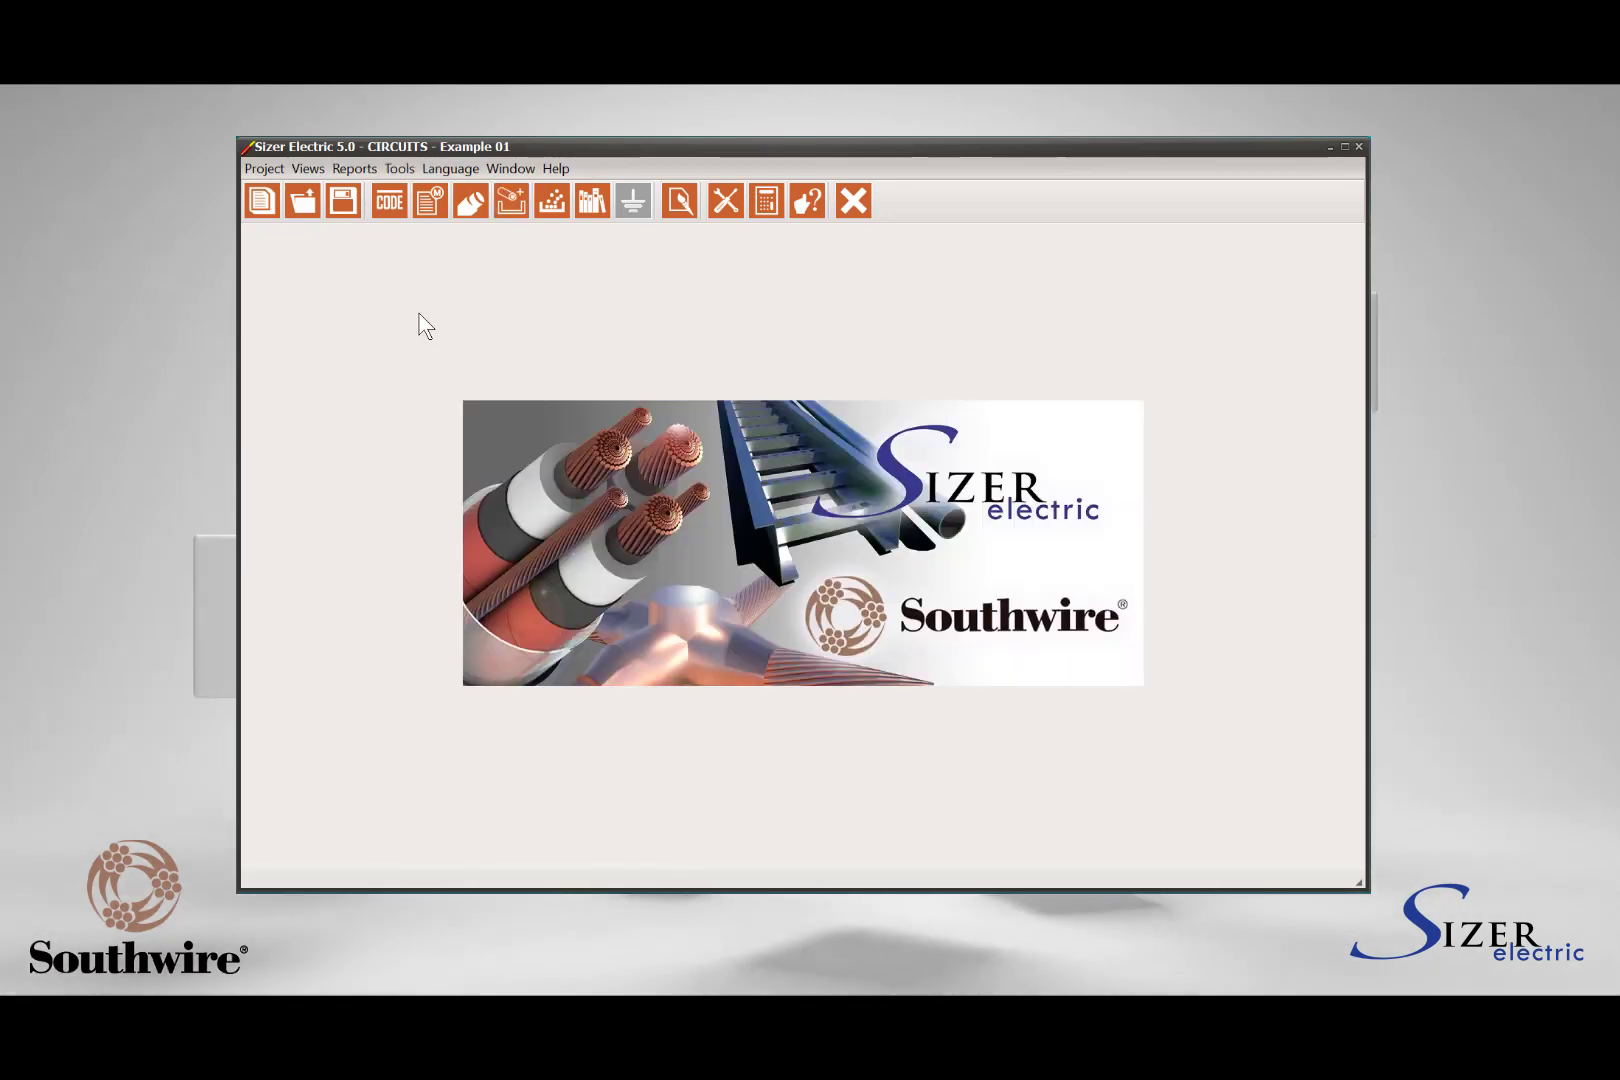
click(308, 169)
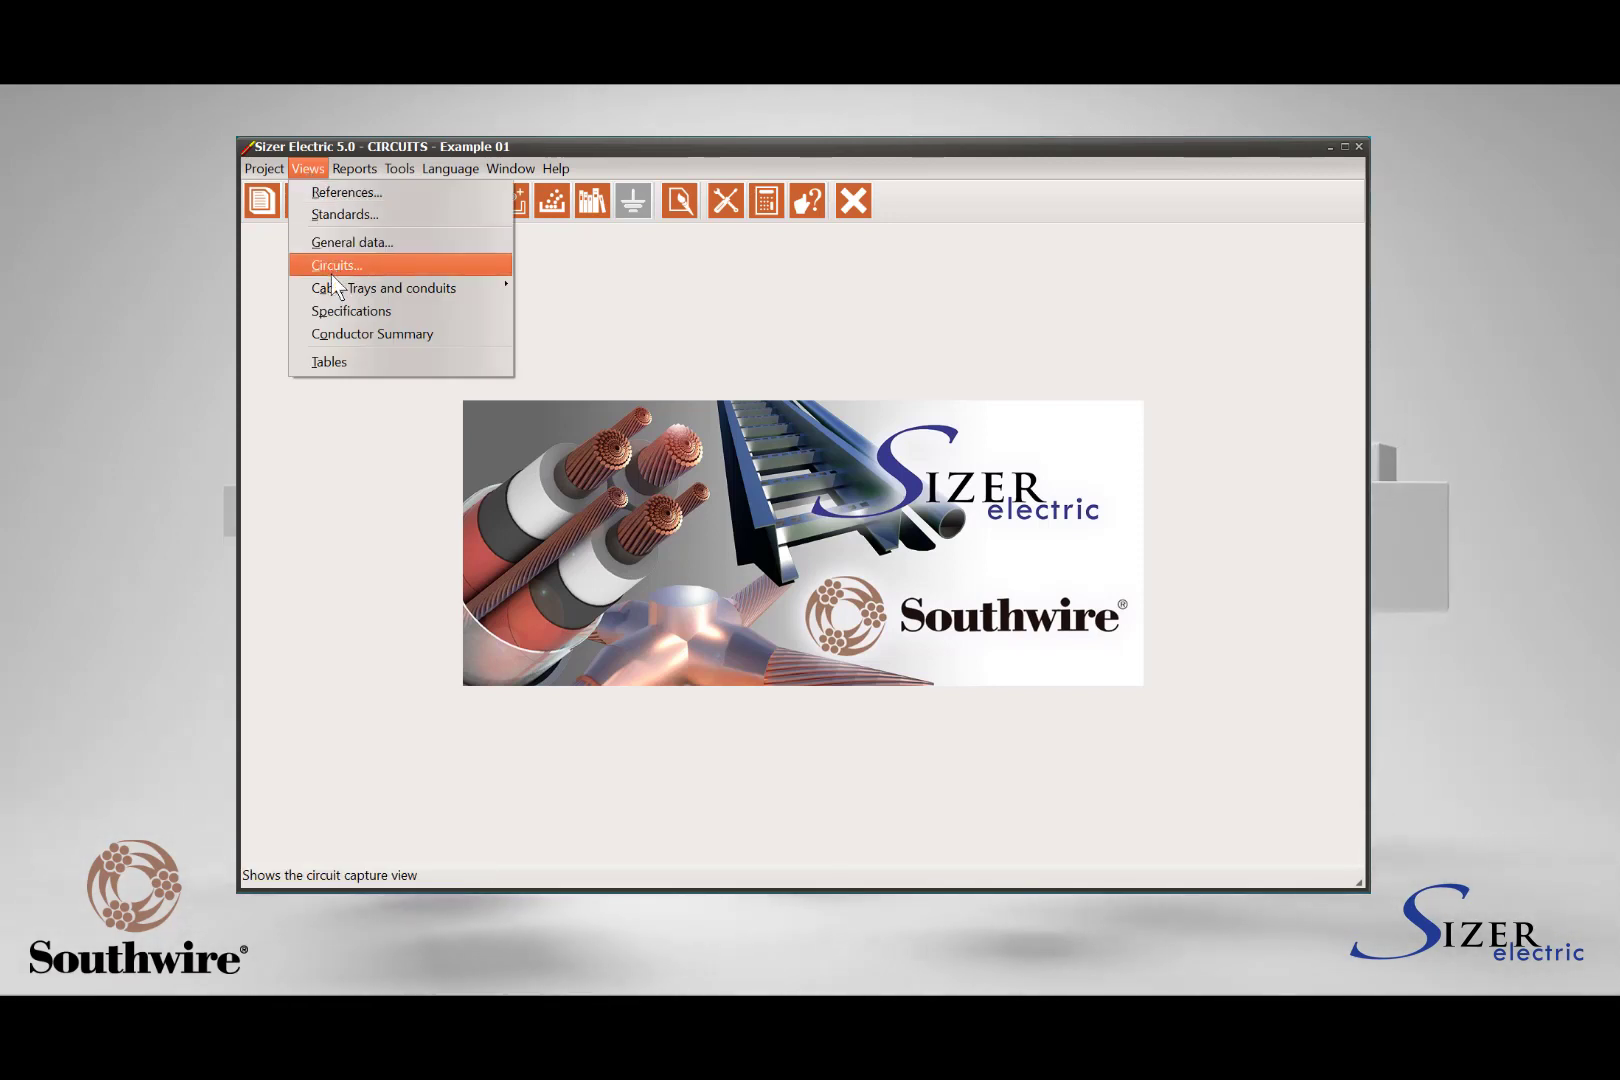
mouse_move(332, 287)
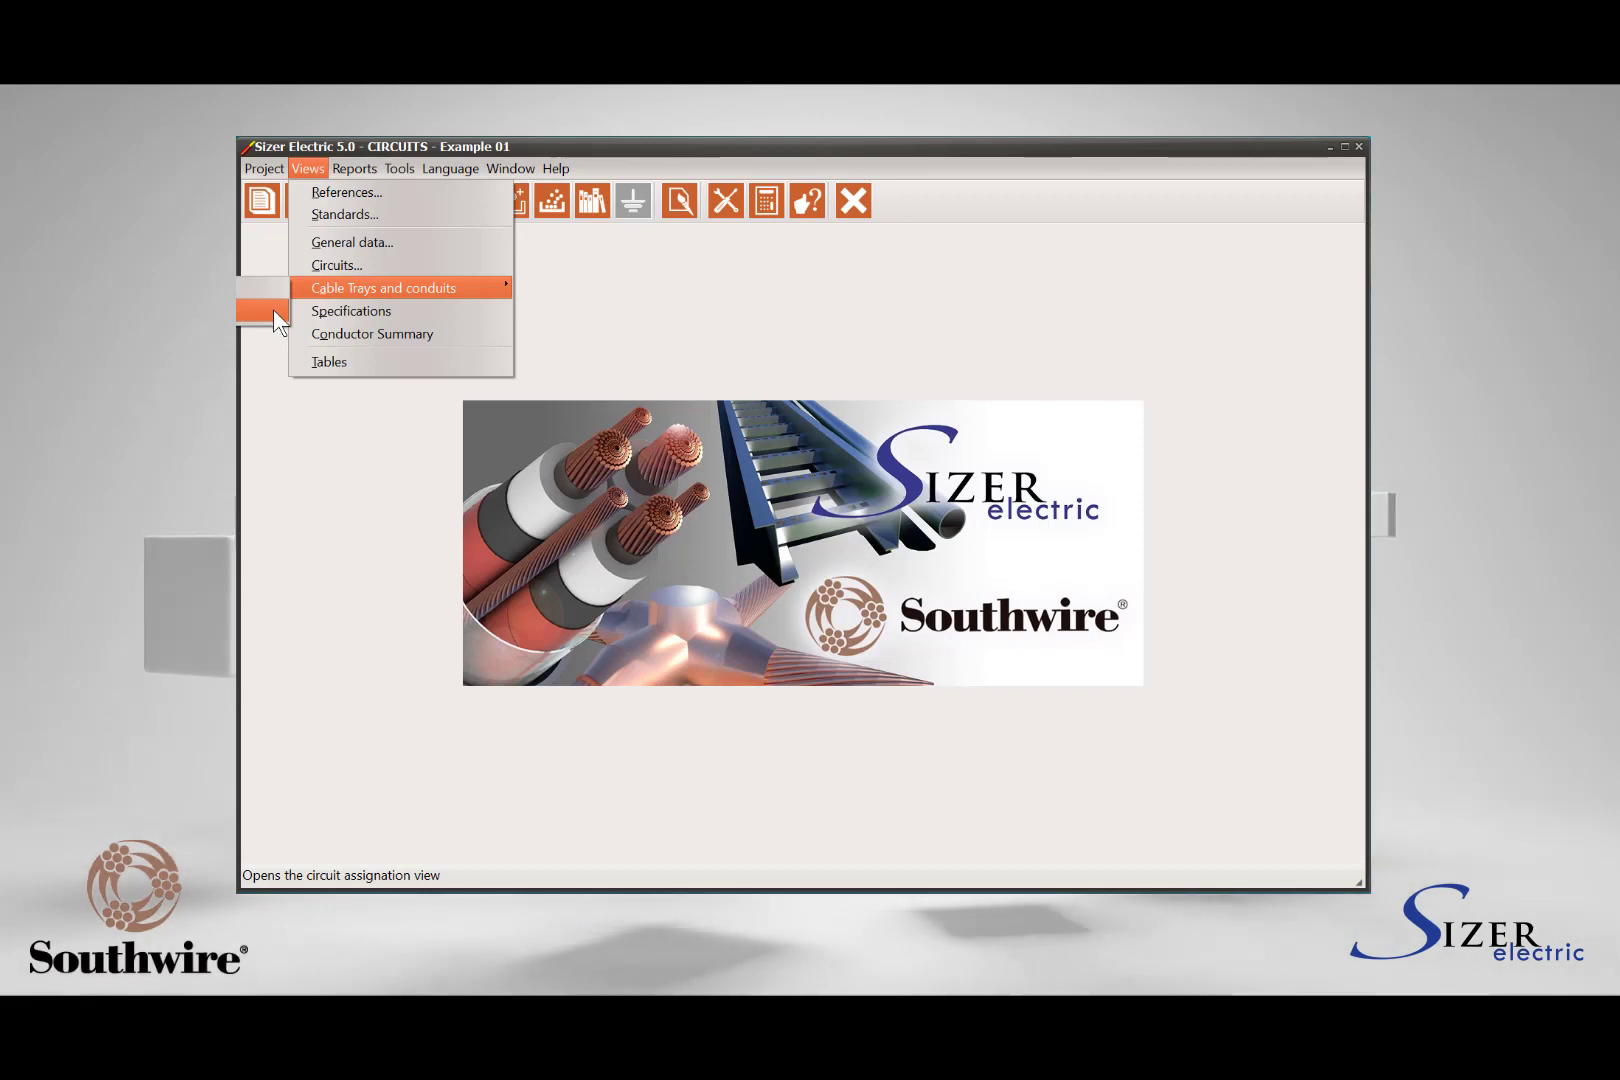
click(599, 310)
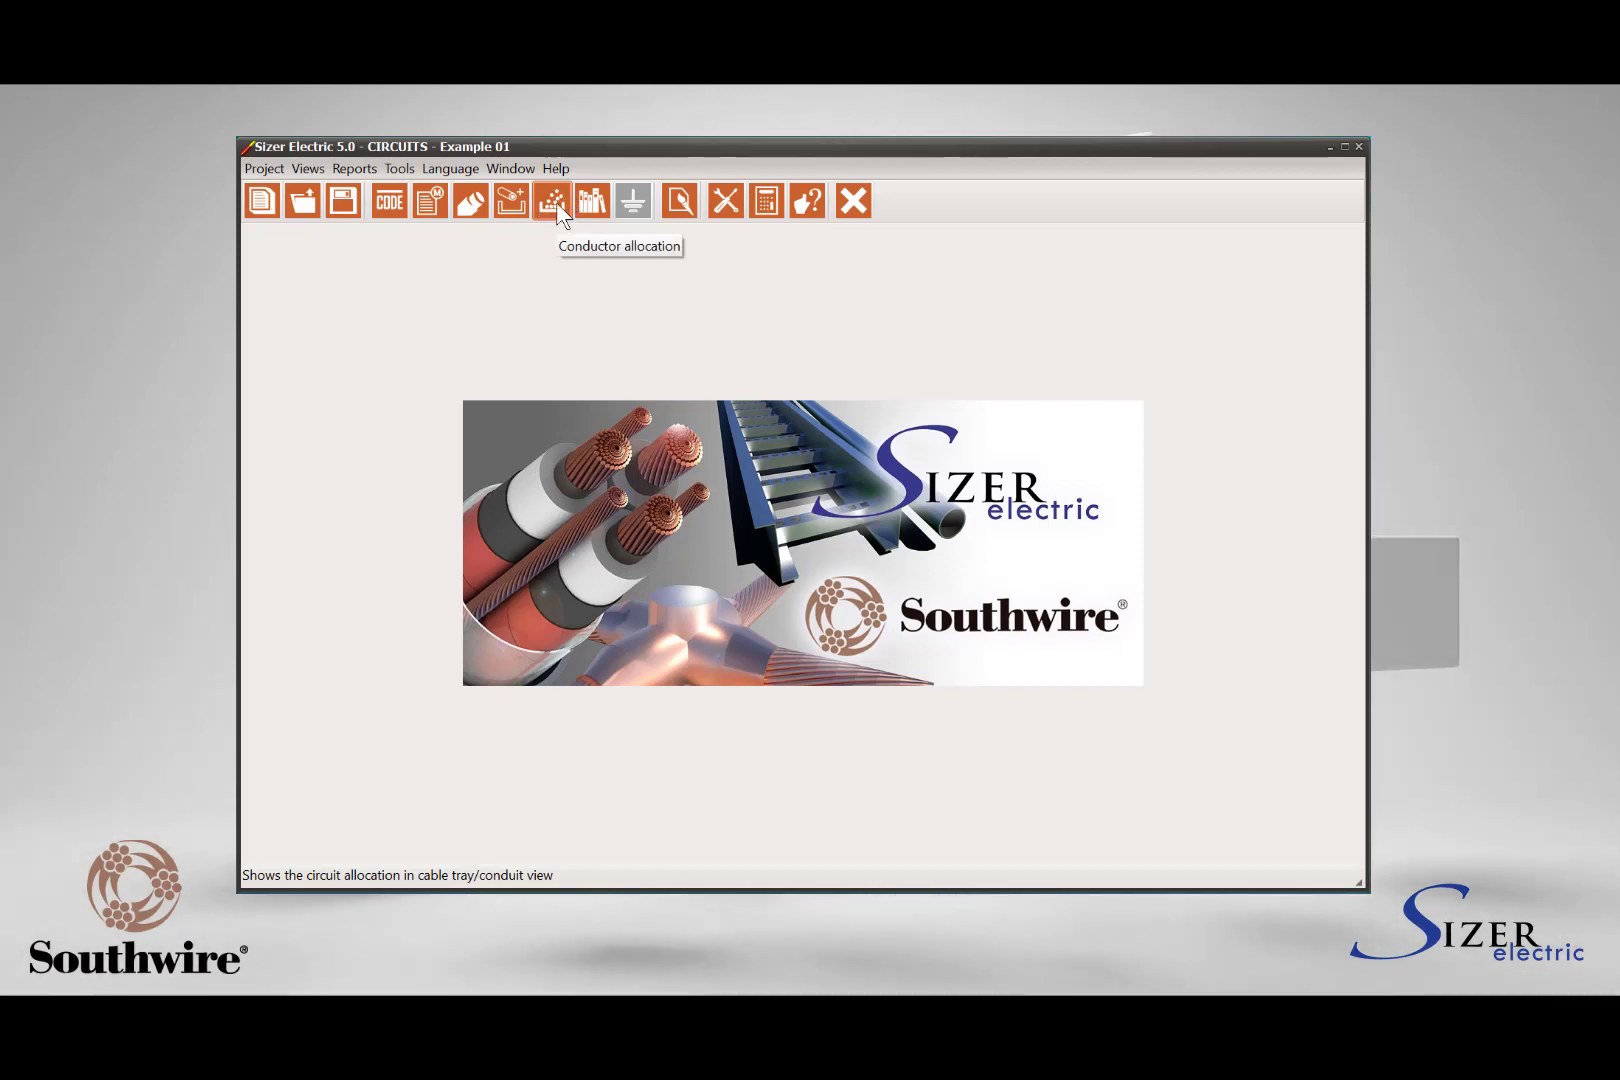
click(554, 202)
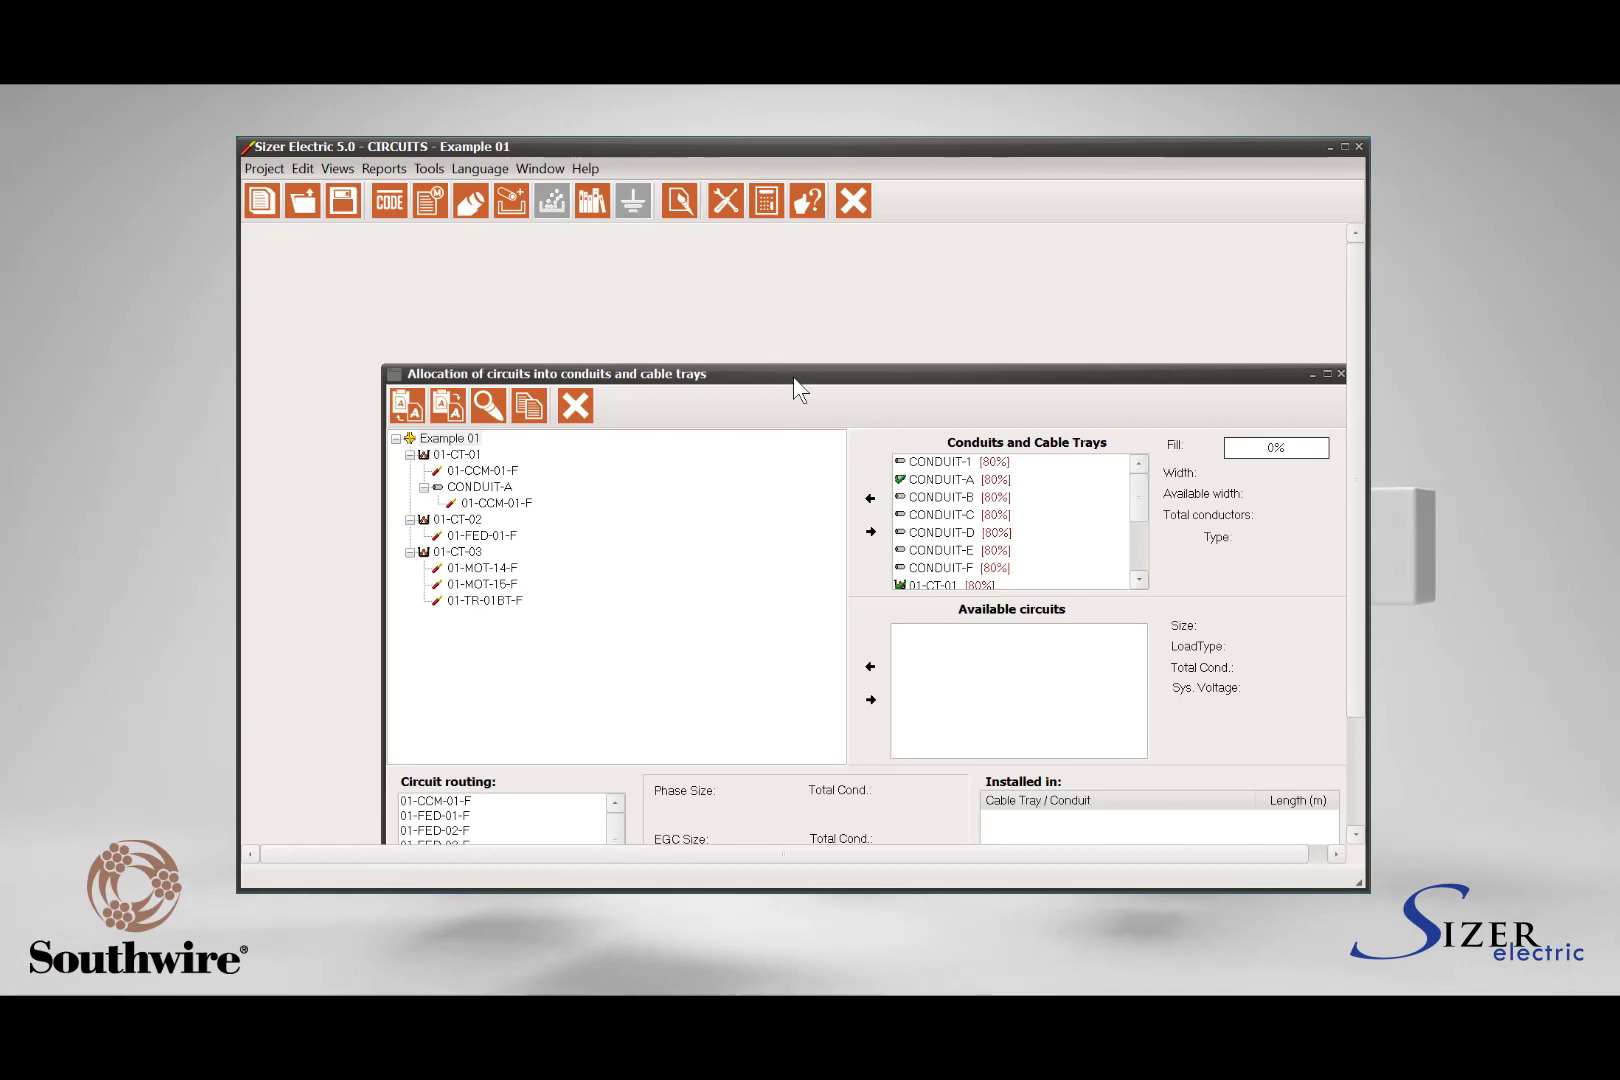
Move the Allocation window into view, show tray 01-CT-01, and collapse trays 01-CT-01 to 01-CT-03.
drag(795, 378, 723, 240)
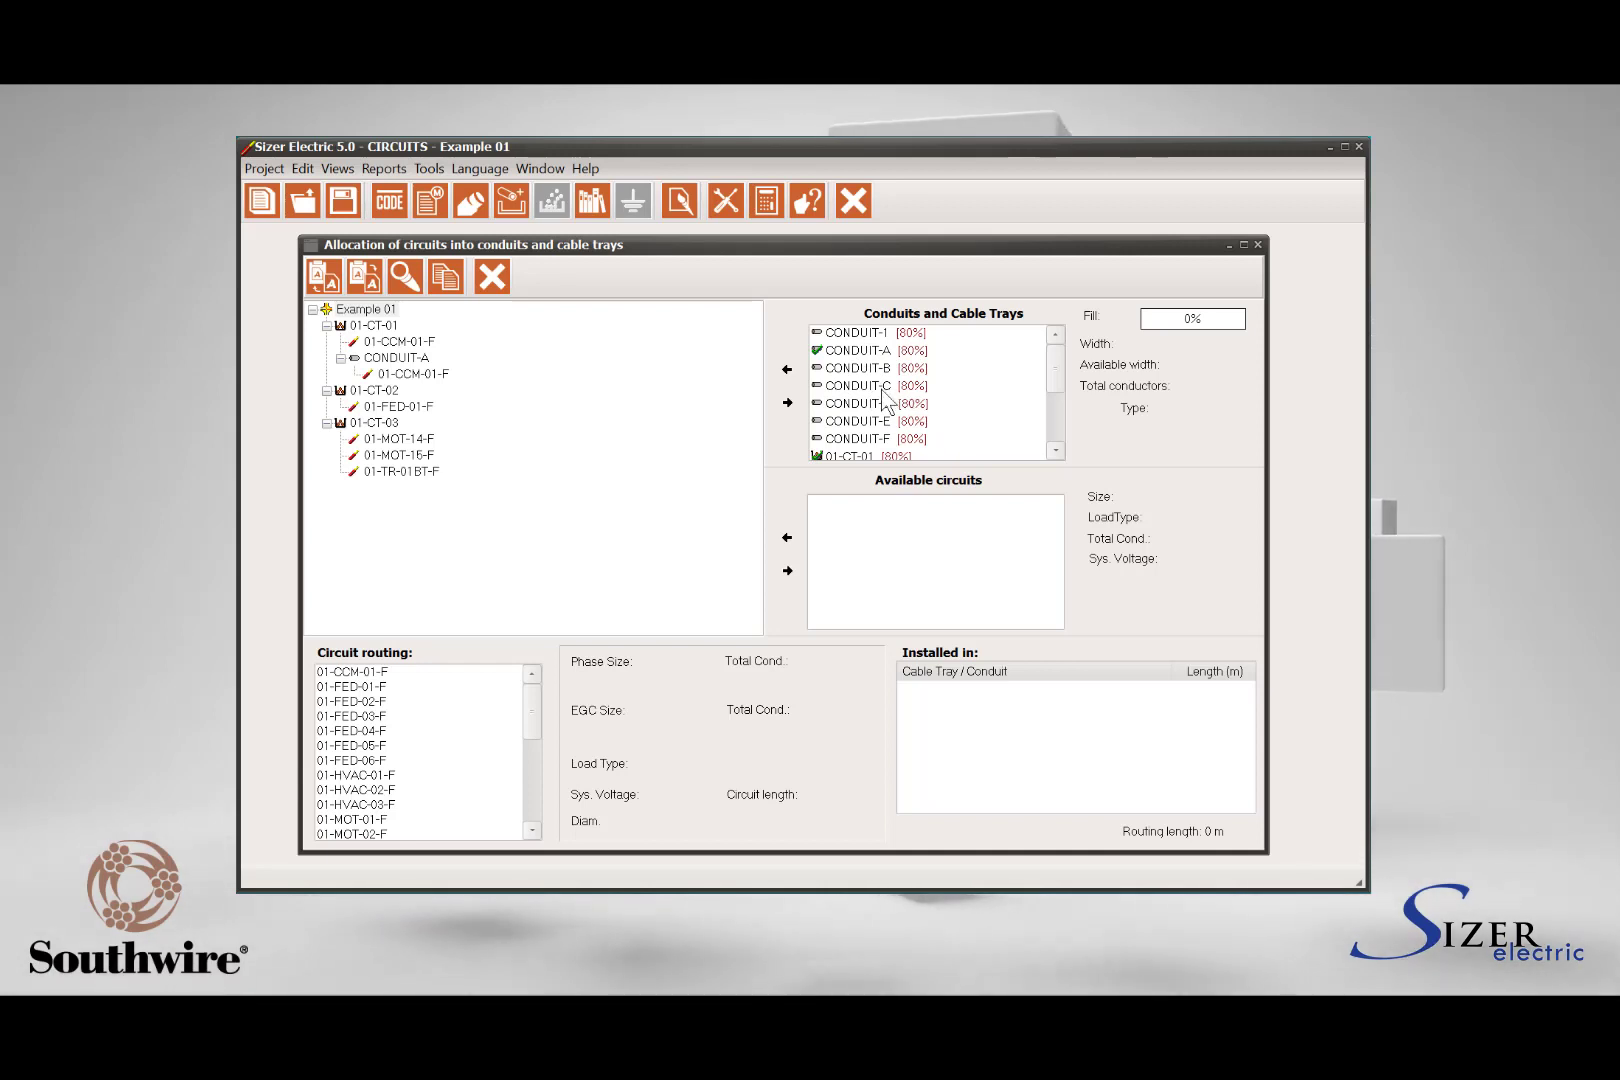
click(860, 388)
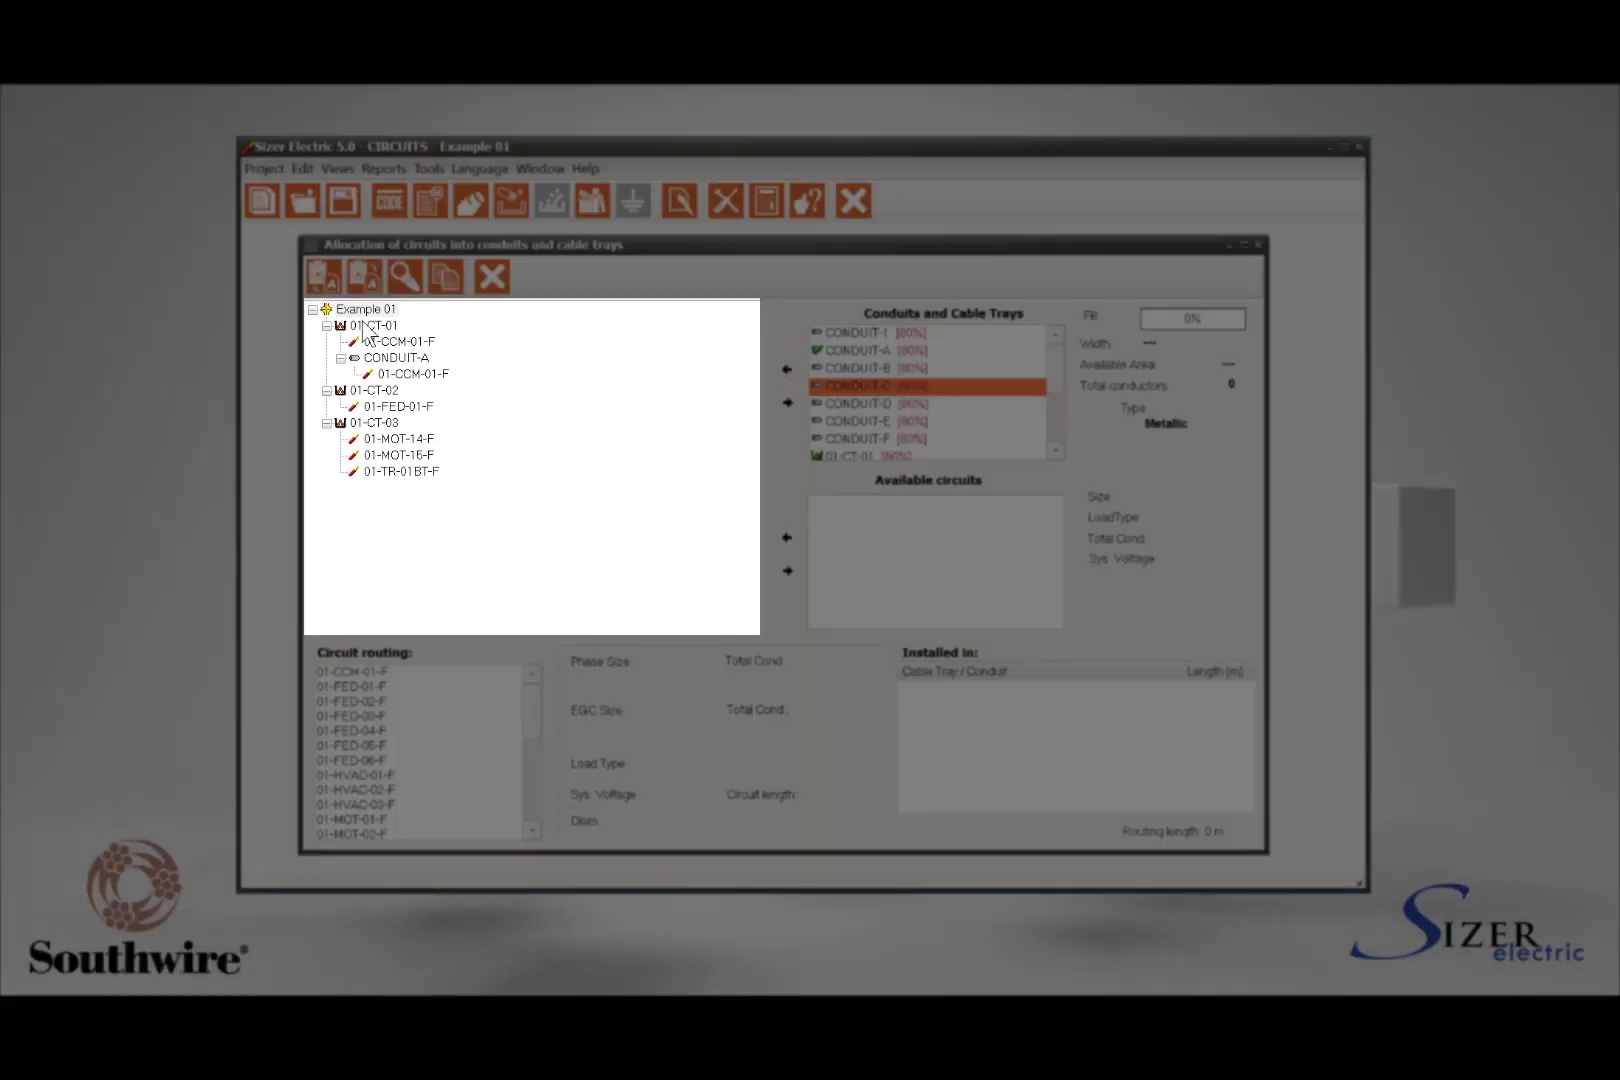
click(360, 326)
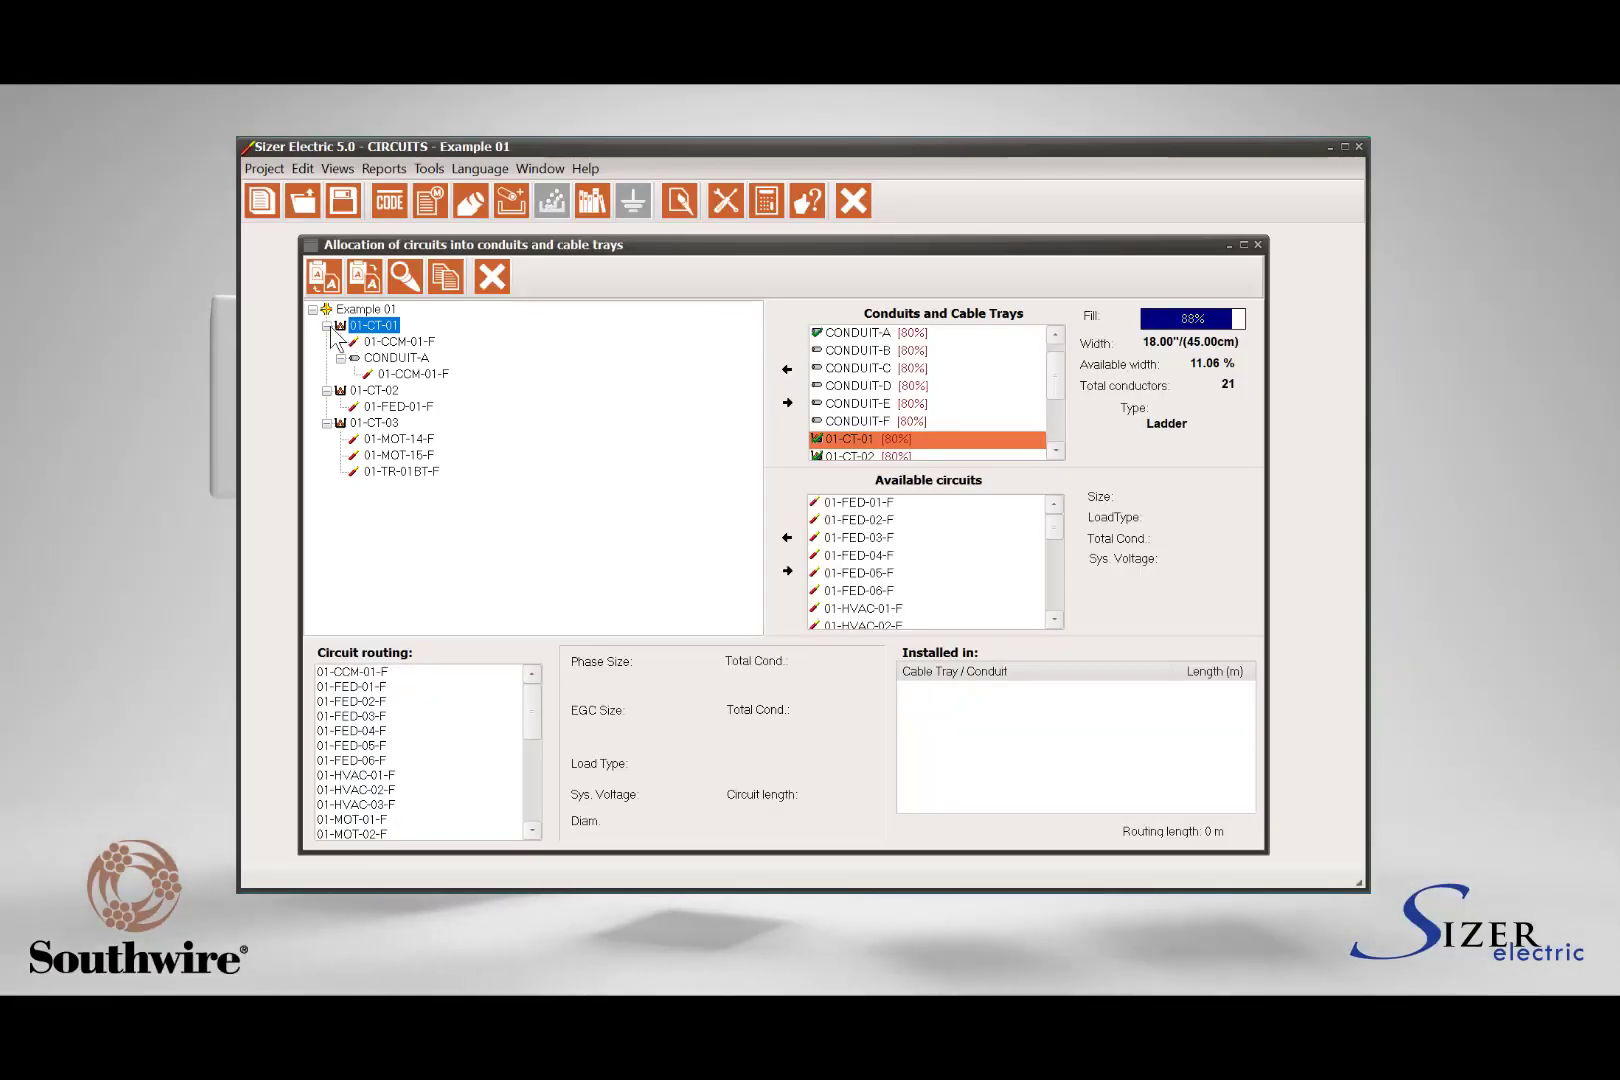
click(326, 326)
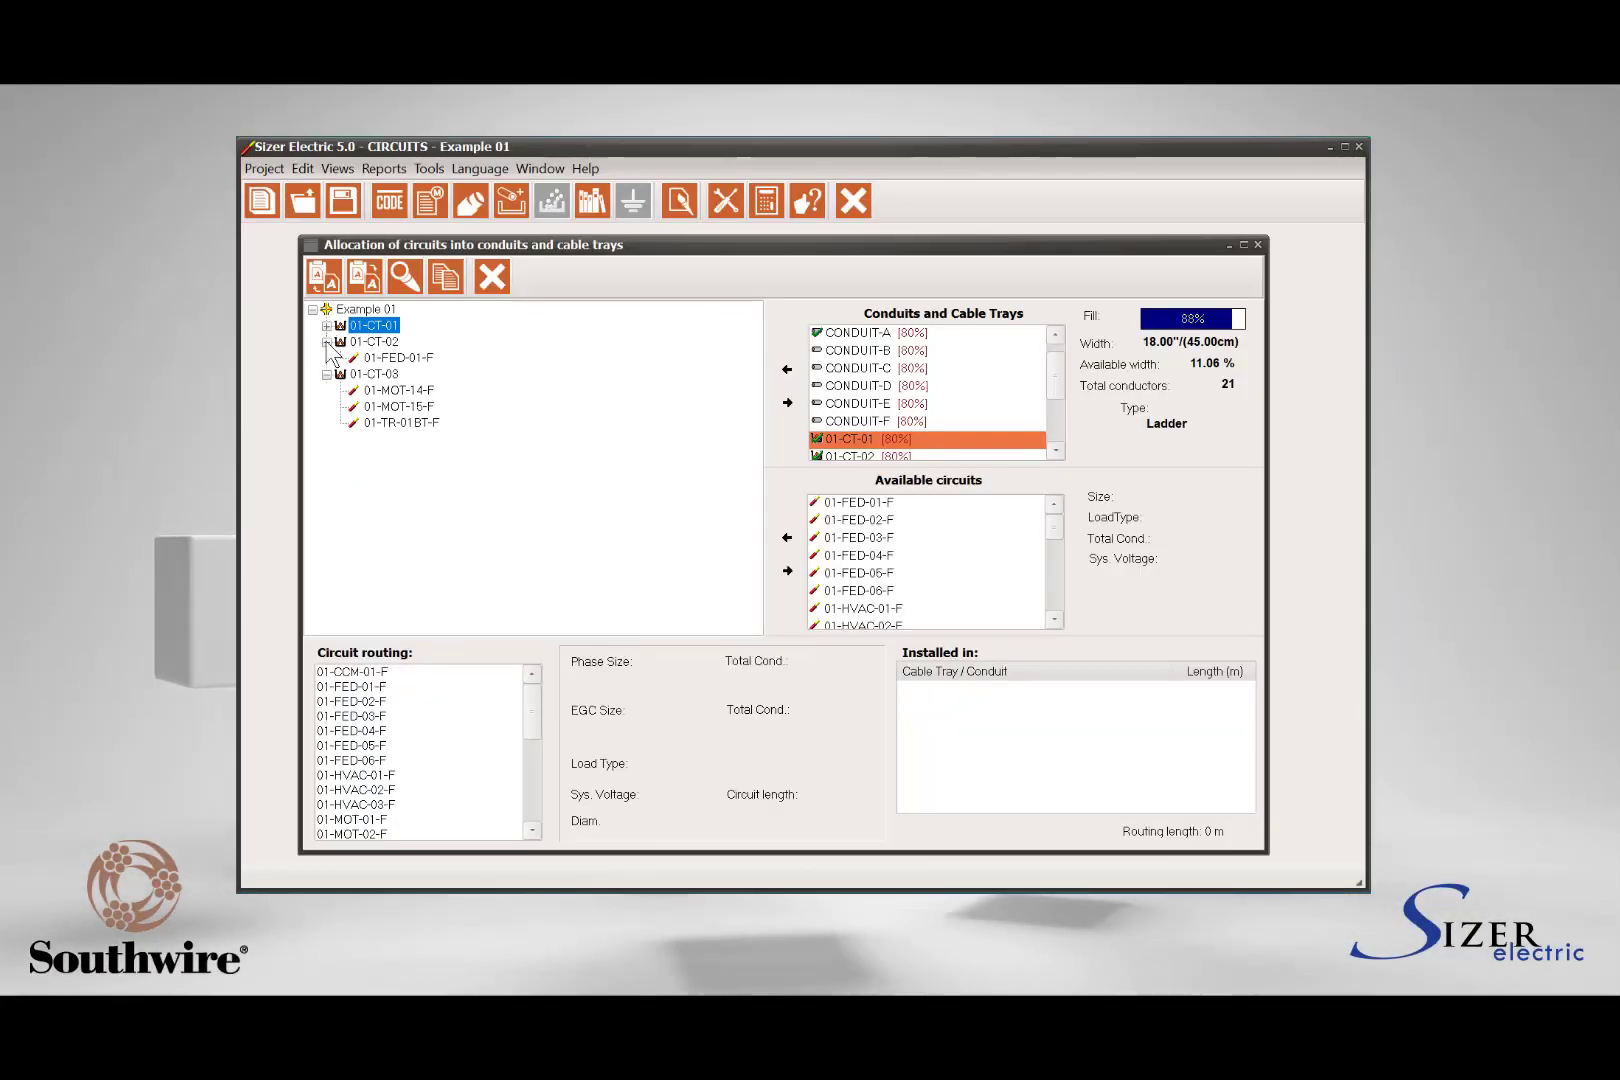
click(326, 342)
click(326, 358)
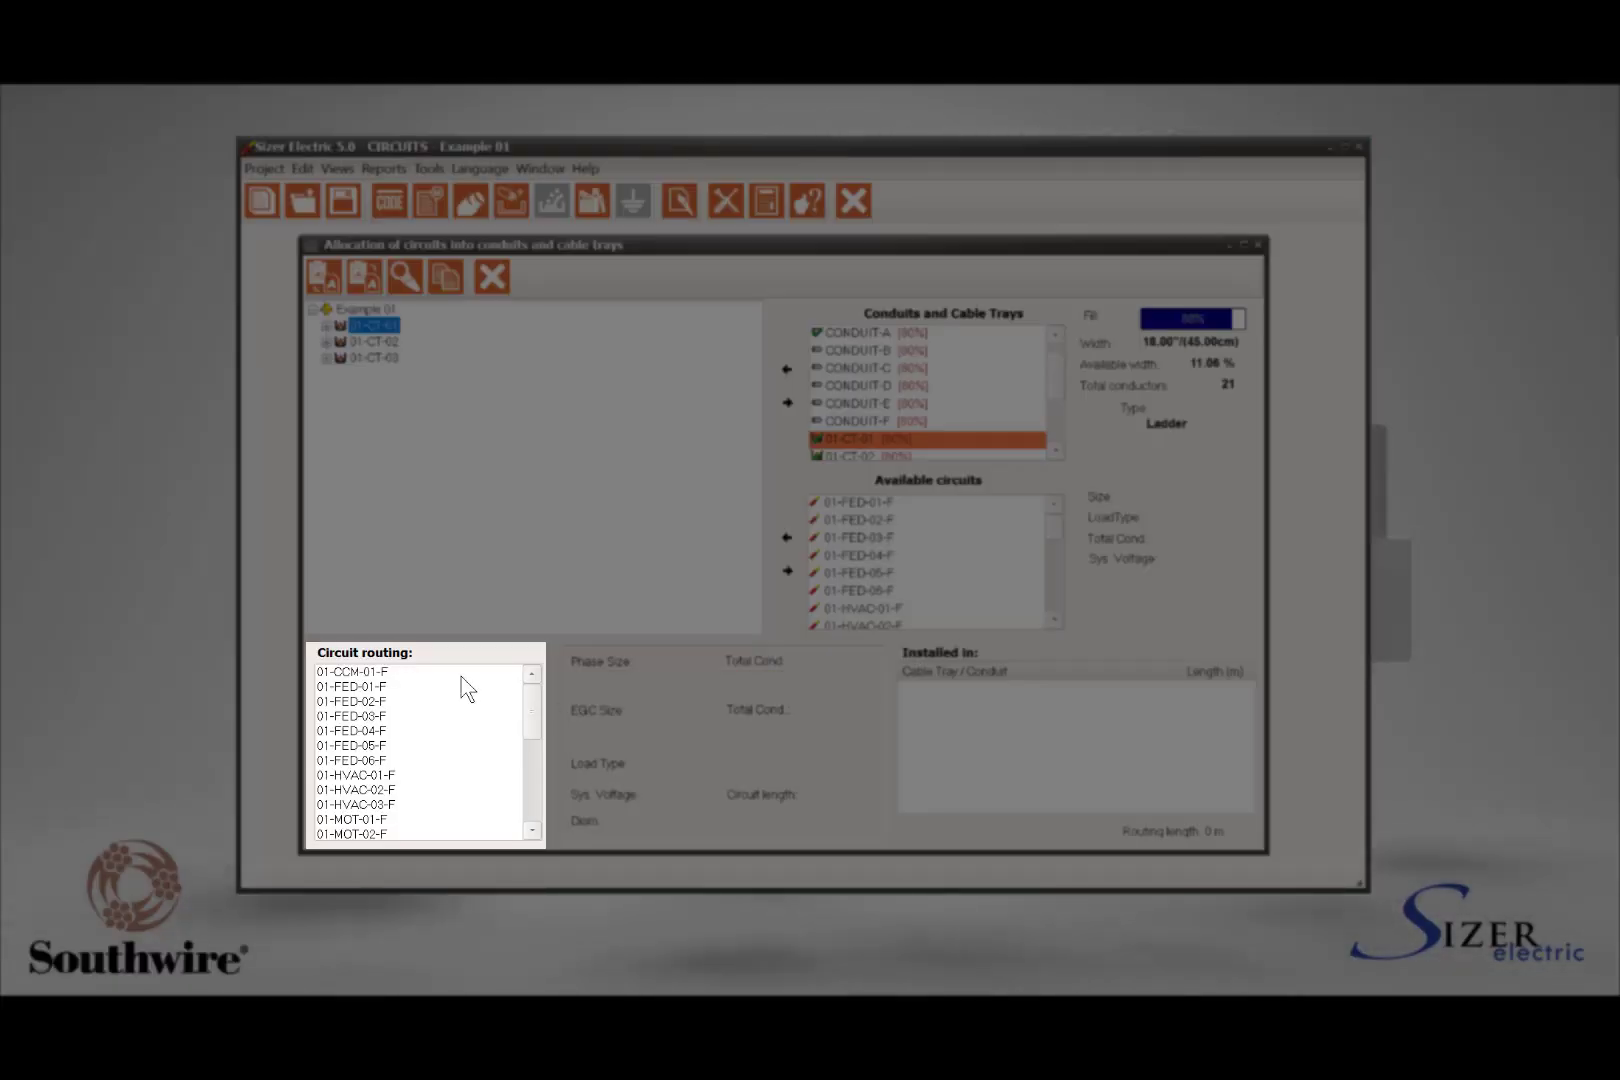
View routing for 01-CCM-01-F, 01-FED-01-F to 01-FED-06-F and 01-HVAC-01-F, ending on 01-CCM-01-F.
click(453, 672)
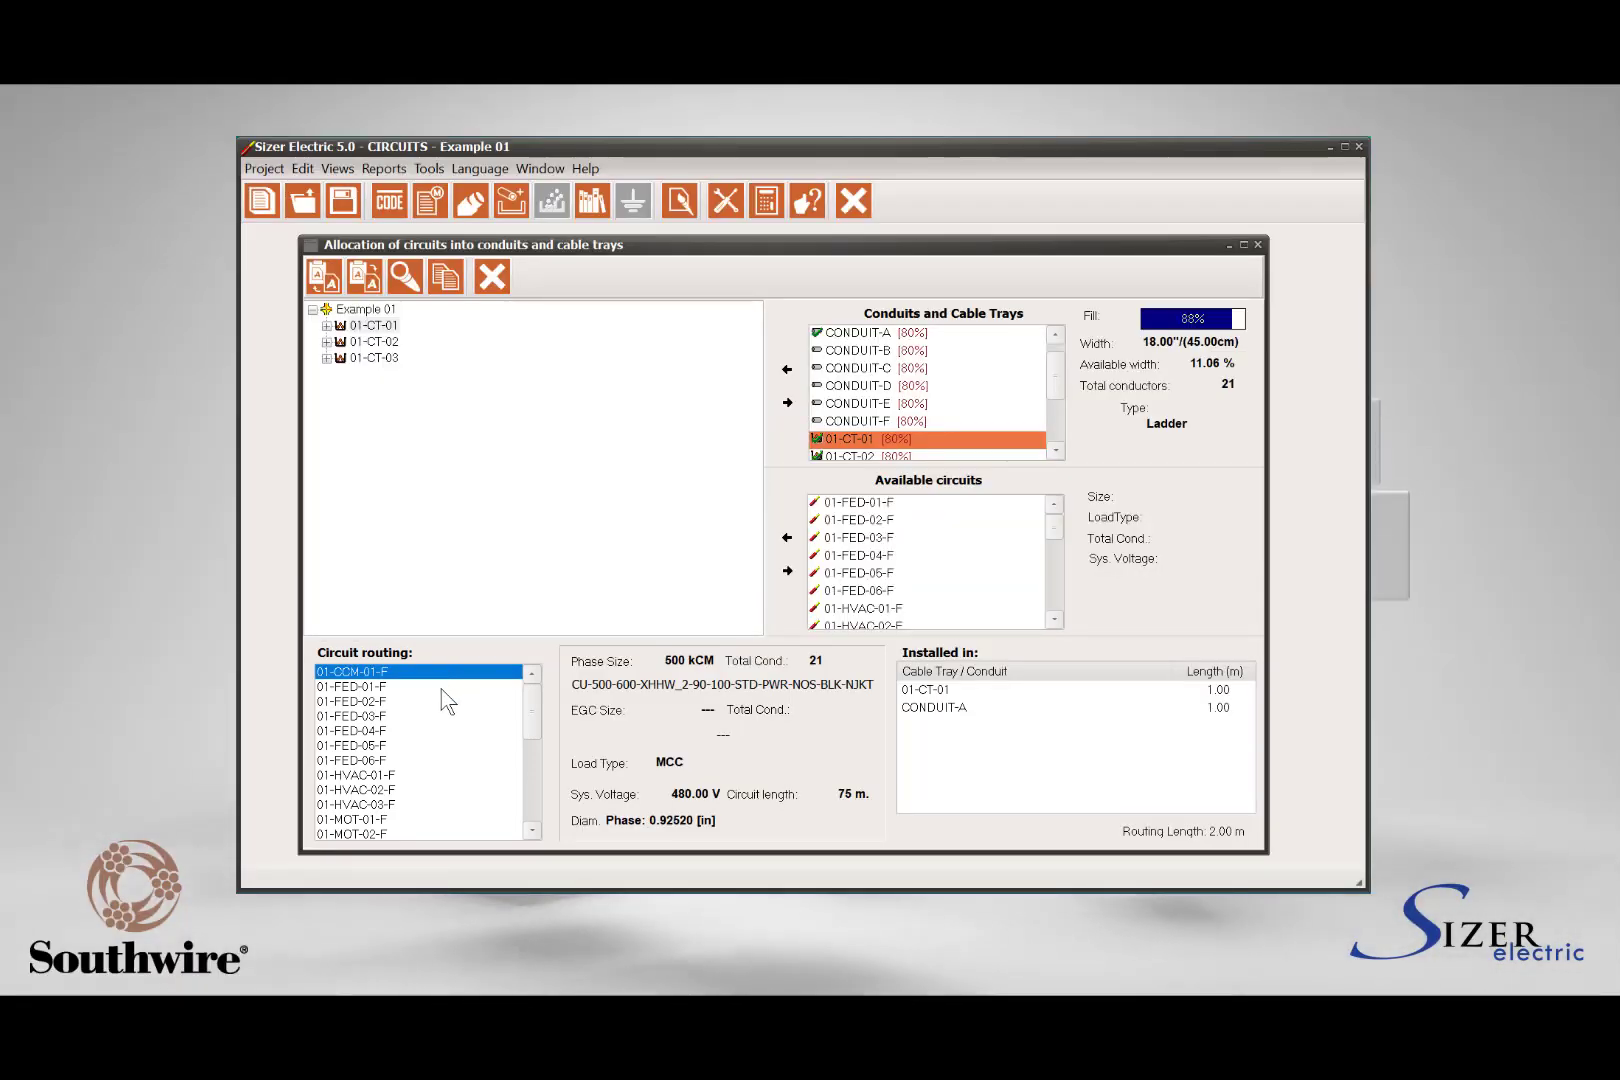
click(441, 689)
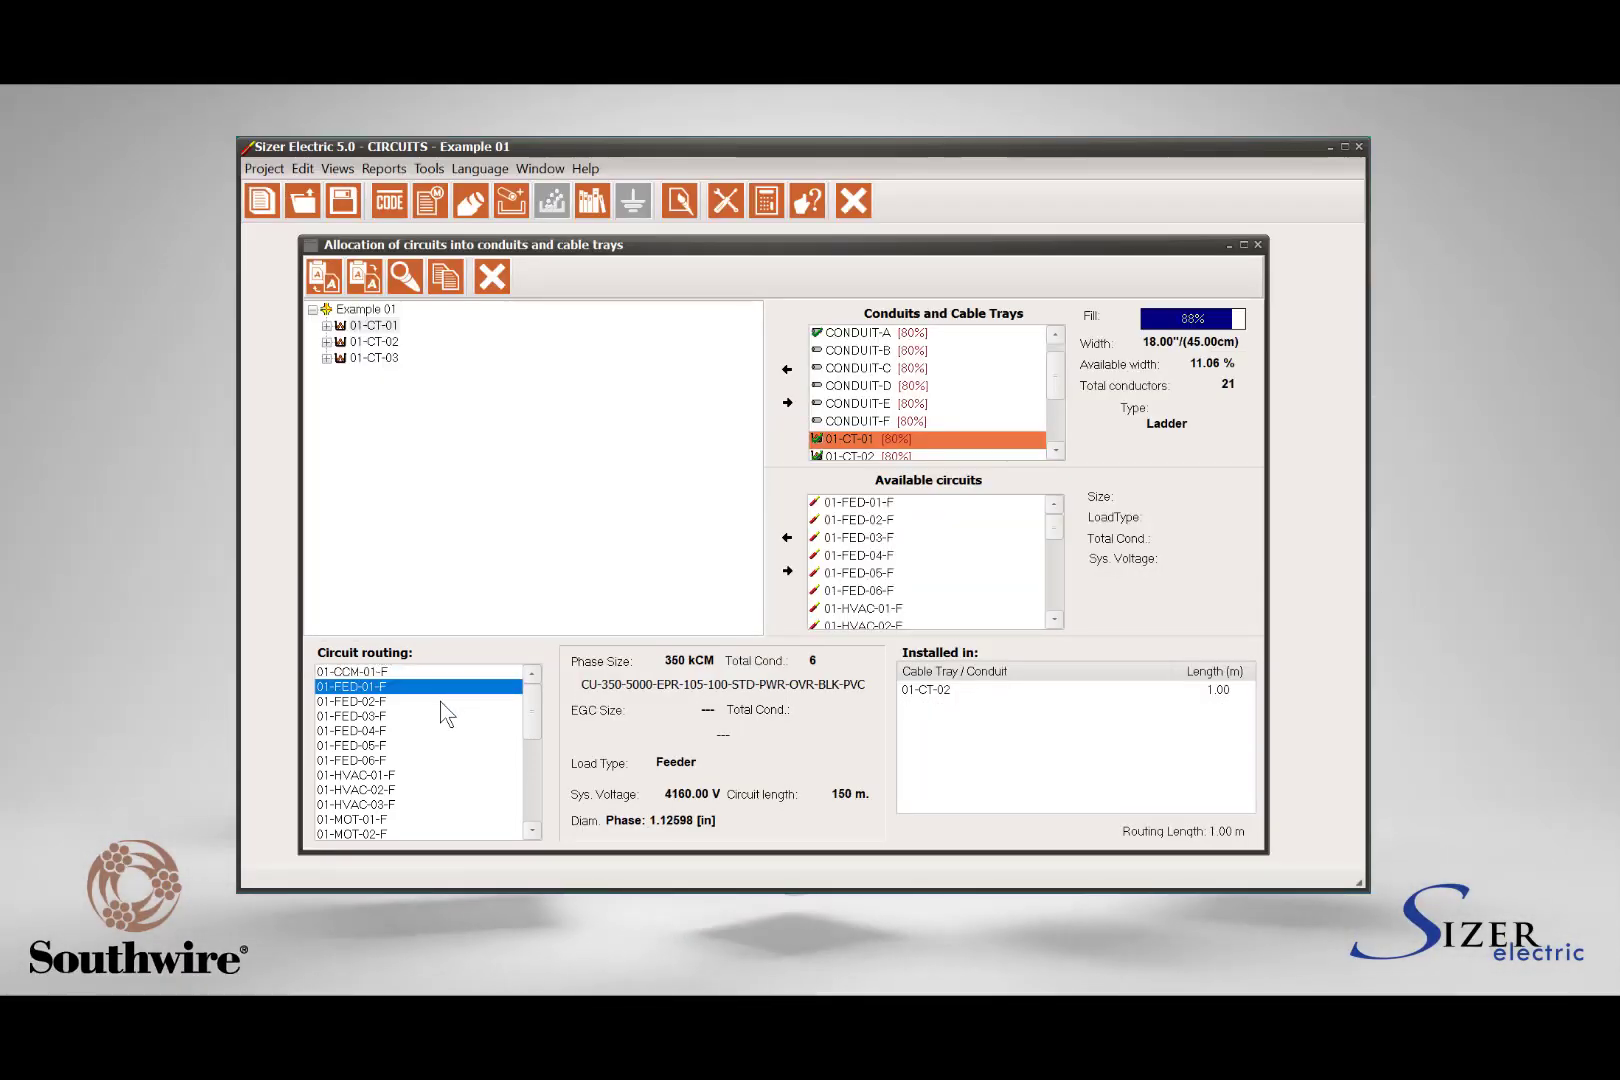
click(441, 703)
click(440, 718)
click(440, 731)
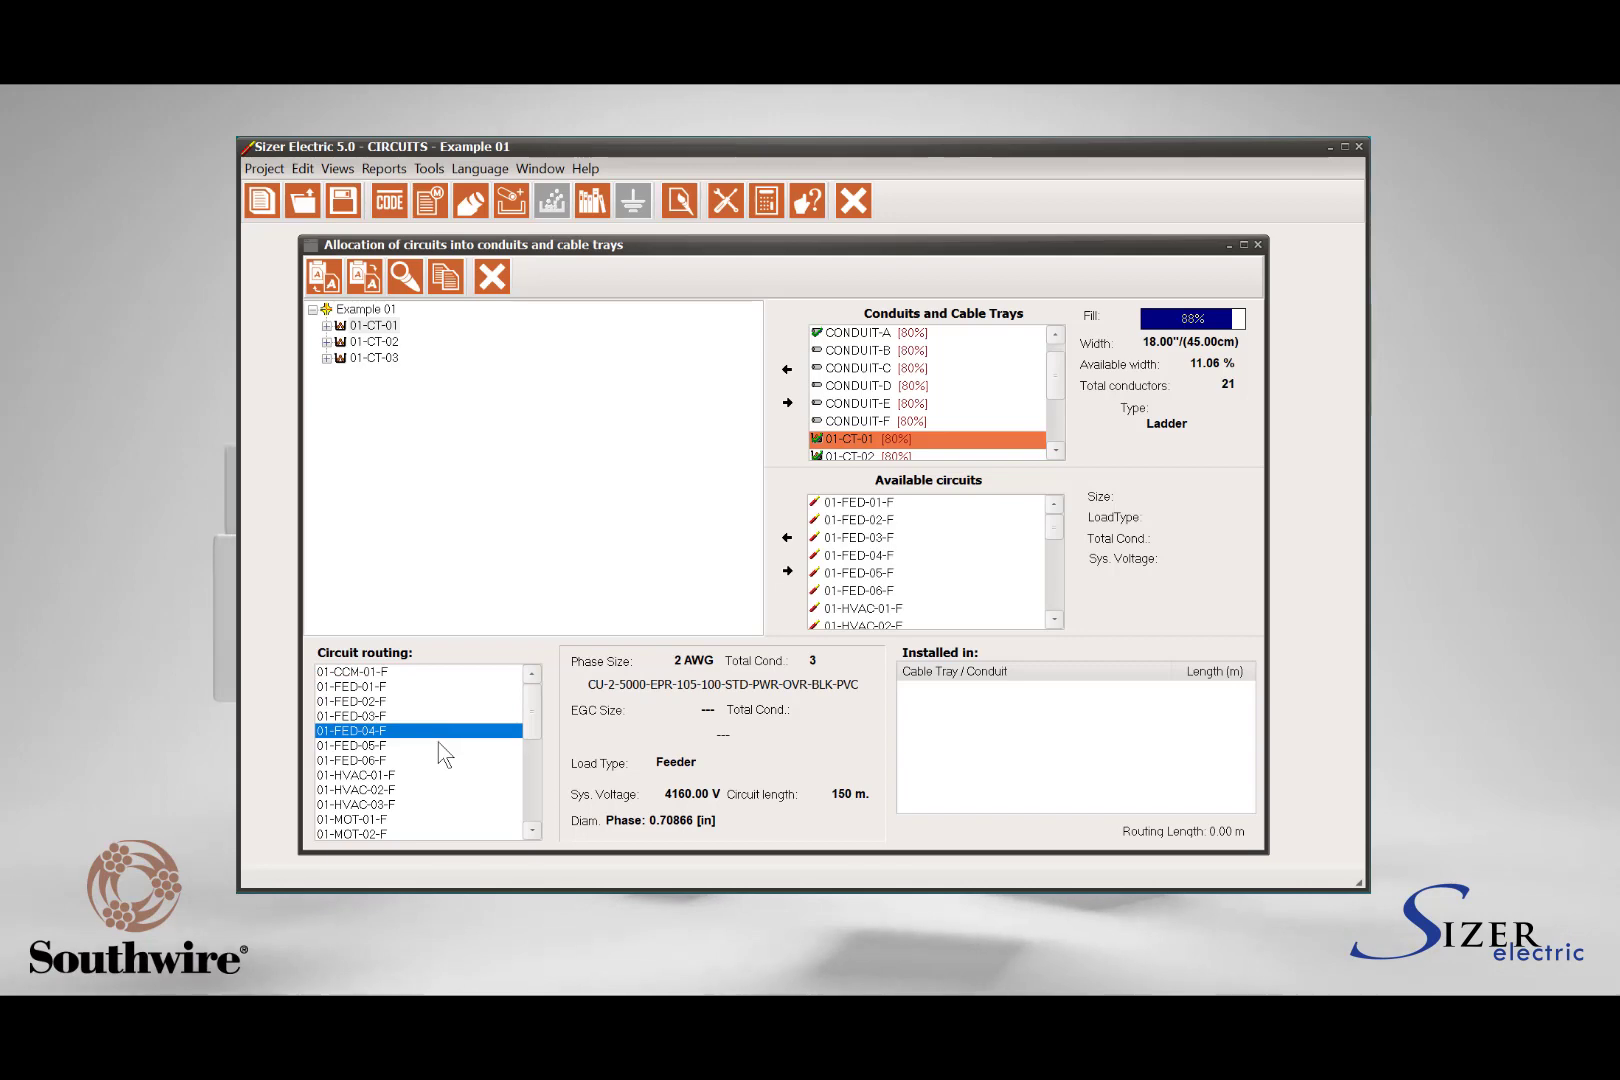
click(440, 745)
click(439, 760)
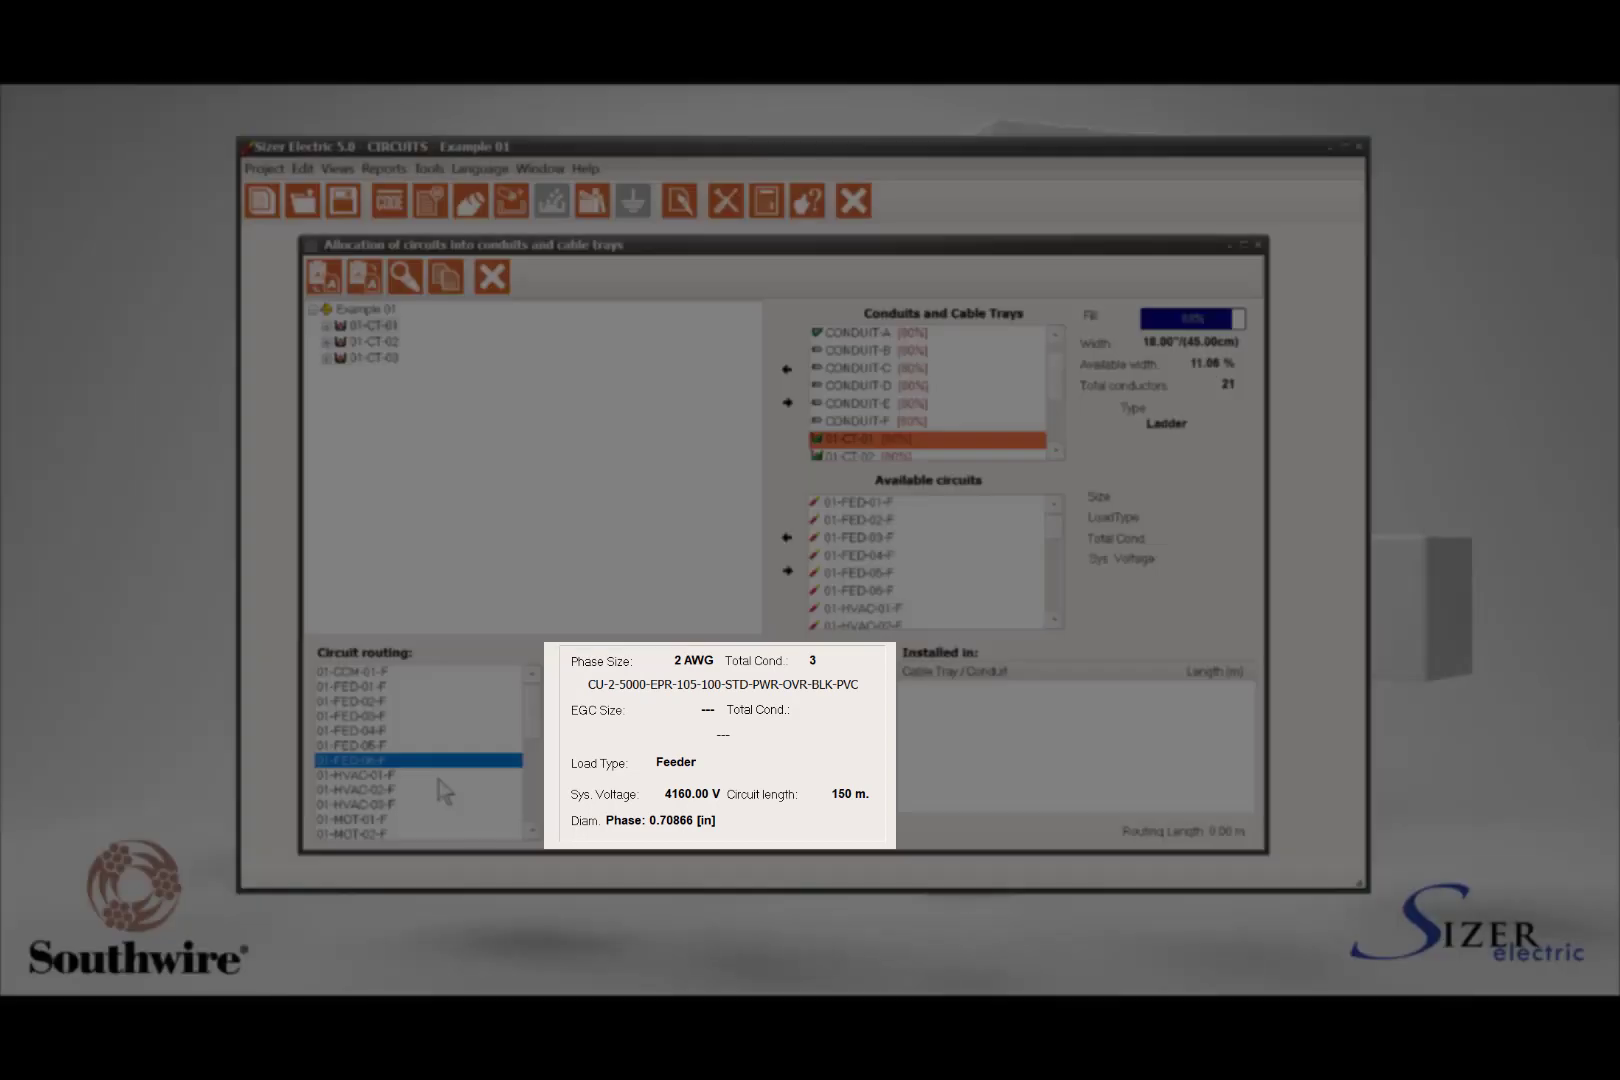
click(438, 778)
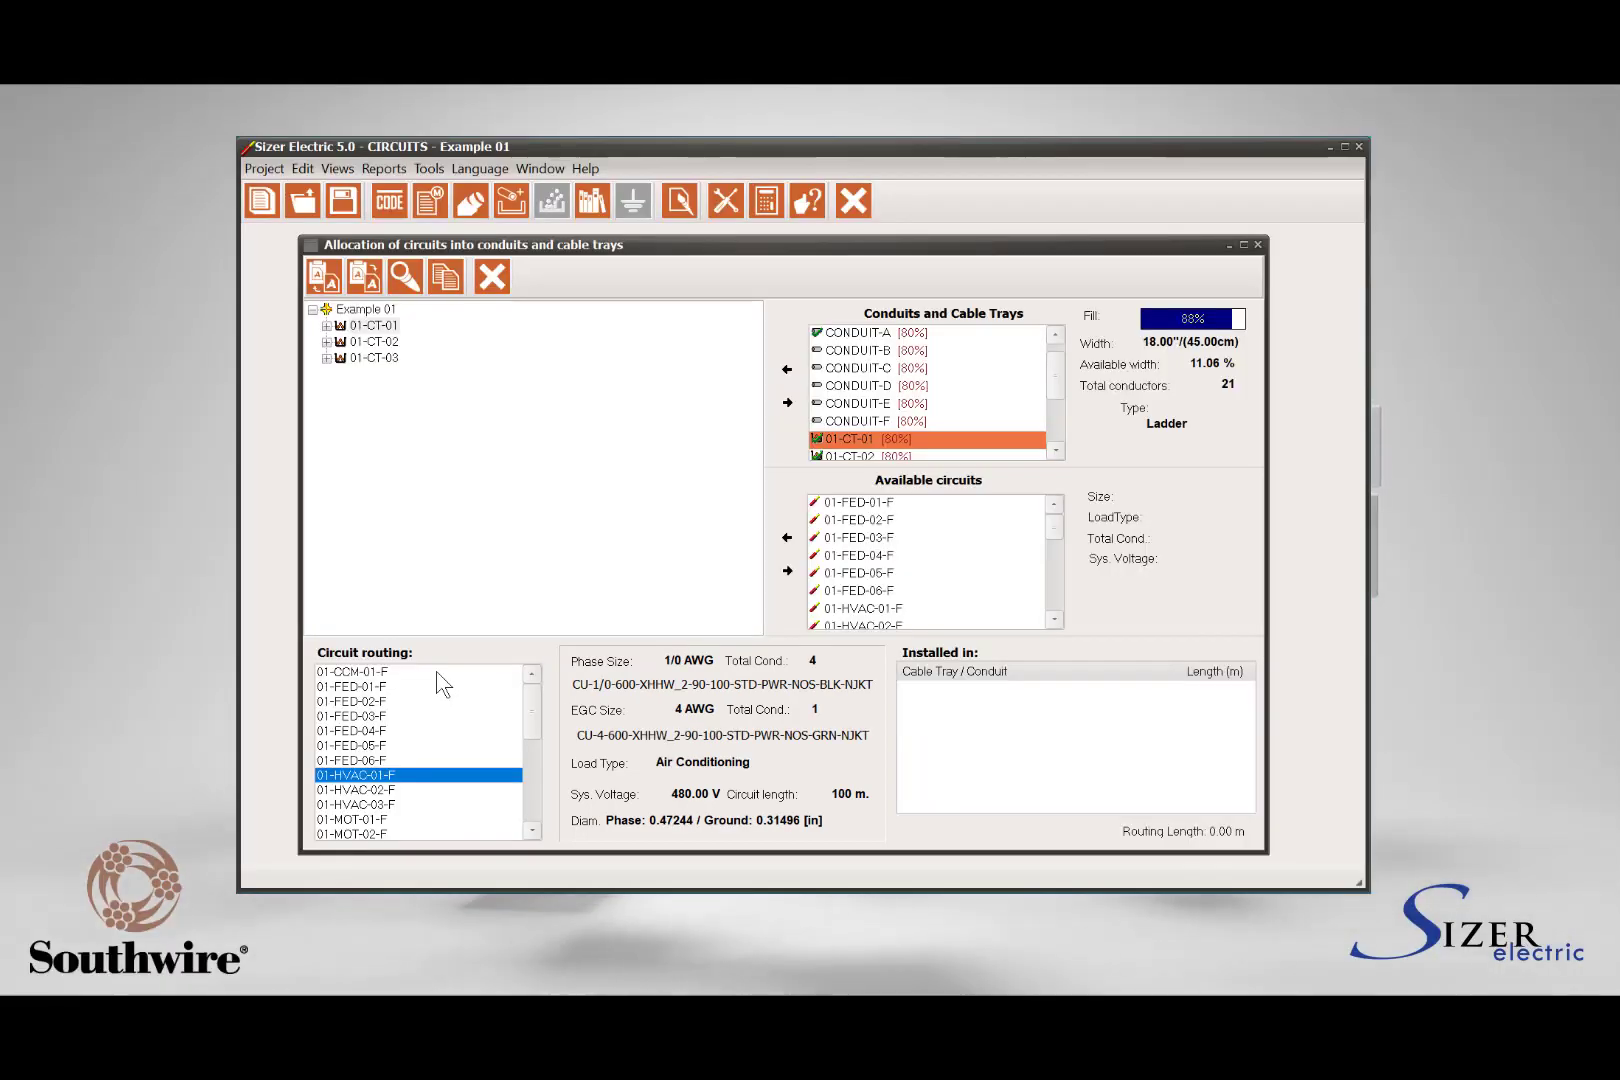
click(437, 672)
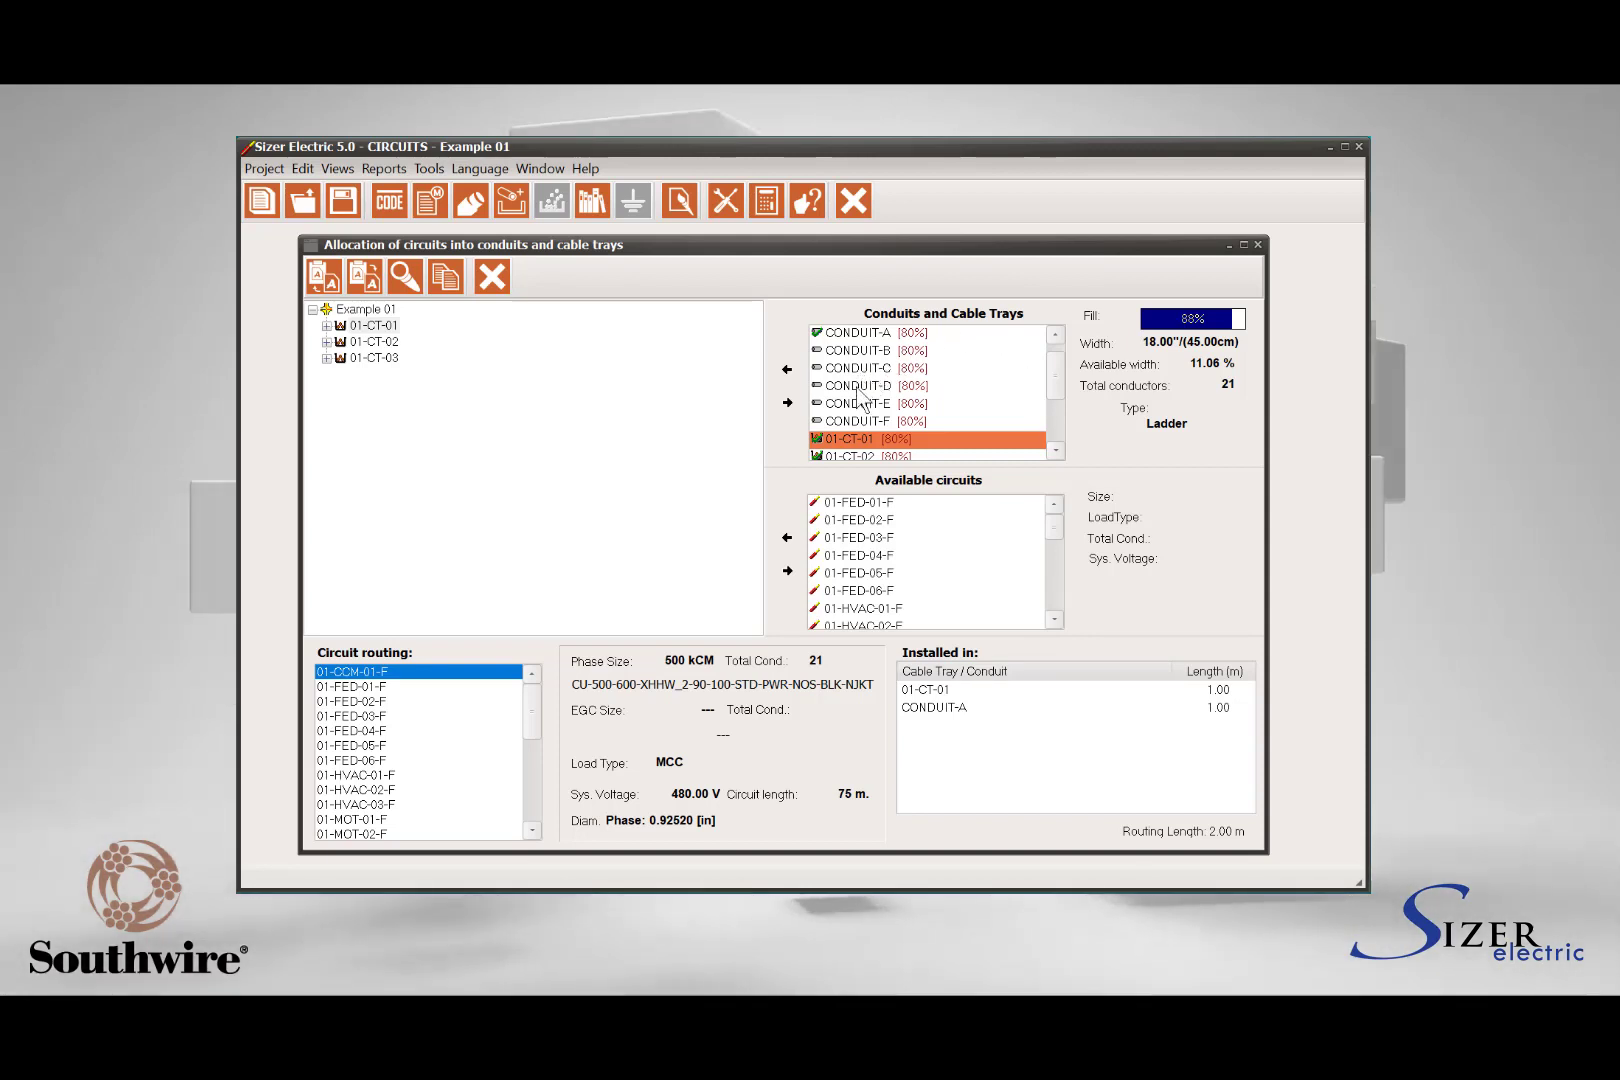
Add cable tray CH-1 to the Example 01 tree as an empty Ladder tray.
scroll(920, 420, down, 2)
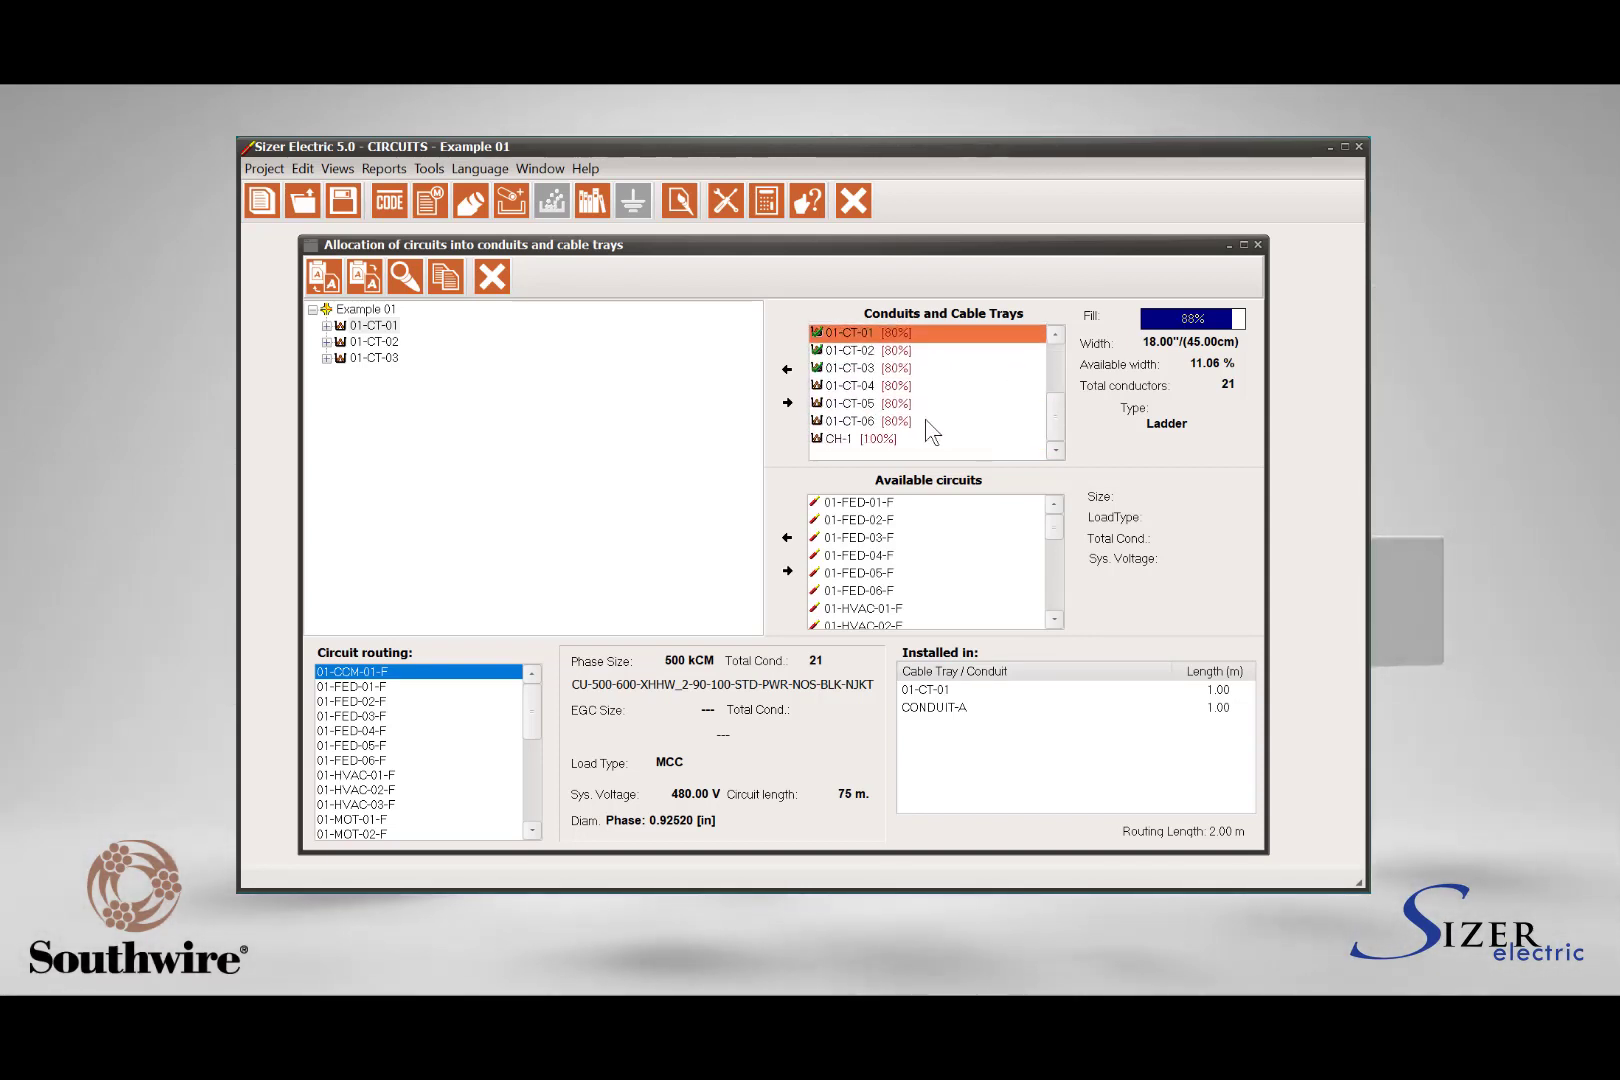
click(842, 440)
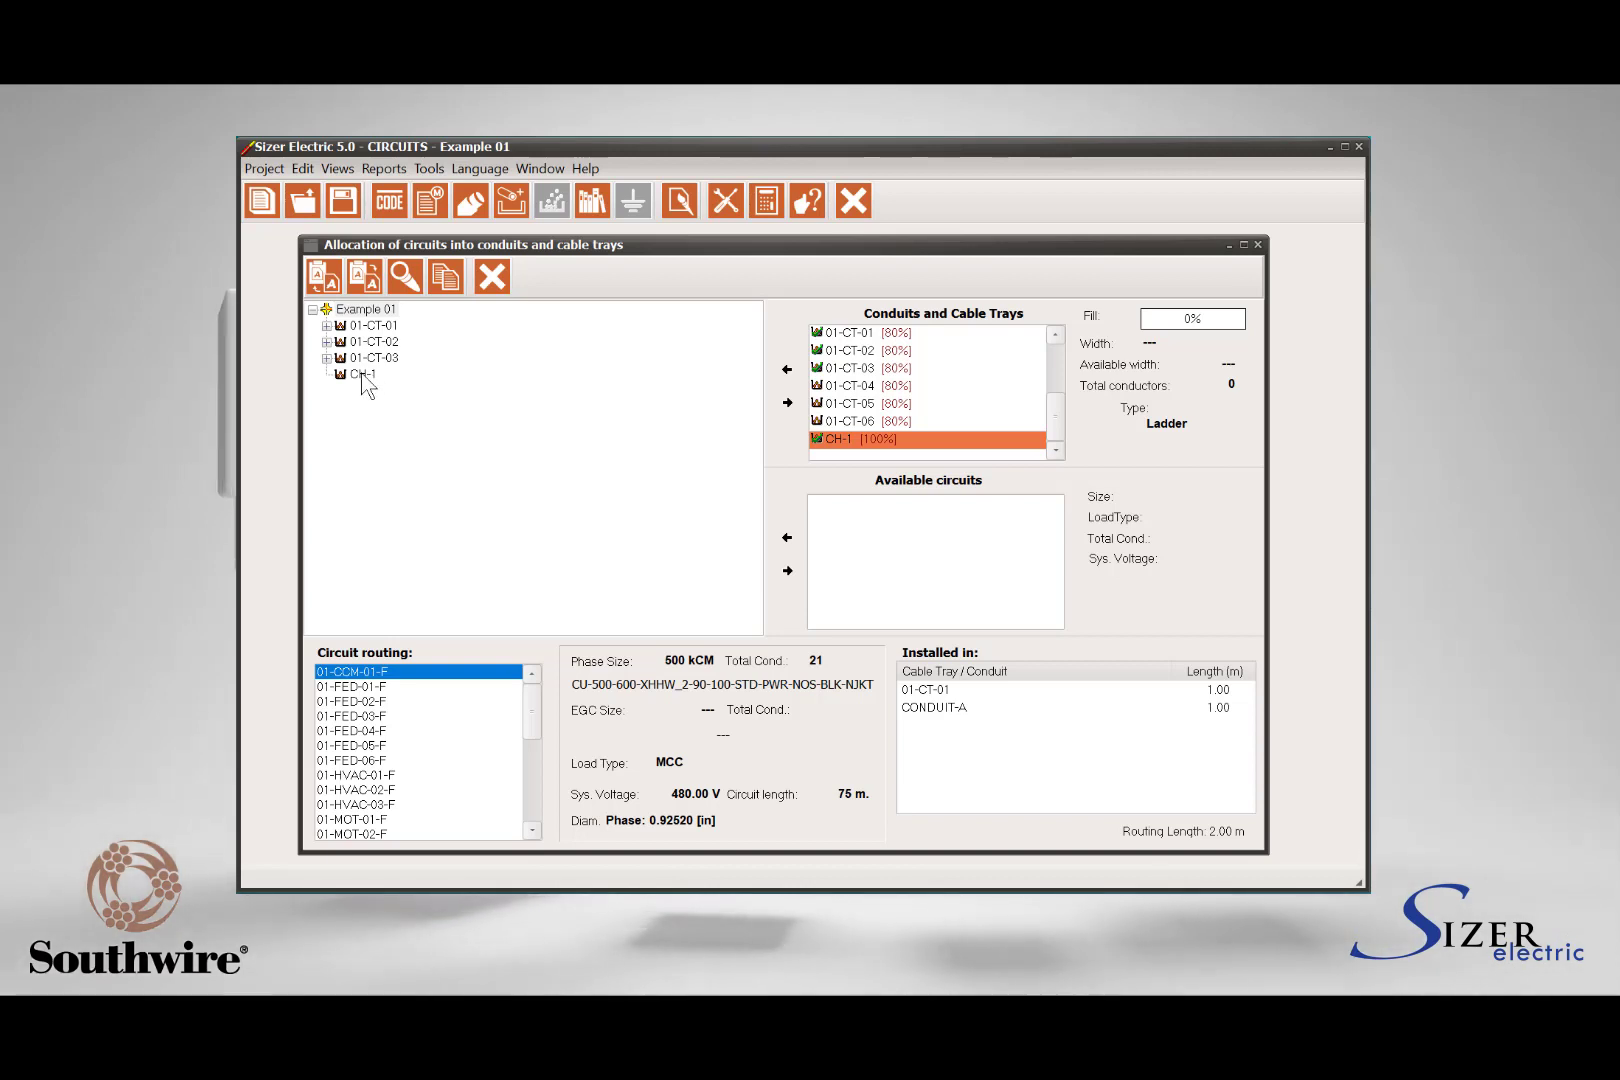
With CH-1 selected, look over available feeder circuits 01-FED-03-F, 01-FED-04-F and 01-FED-06-F.
click(363, 375)
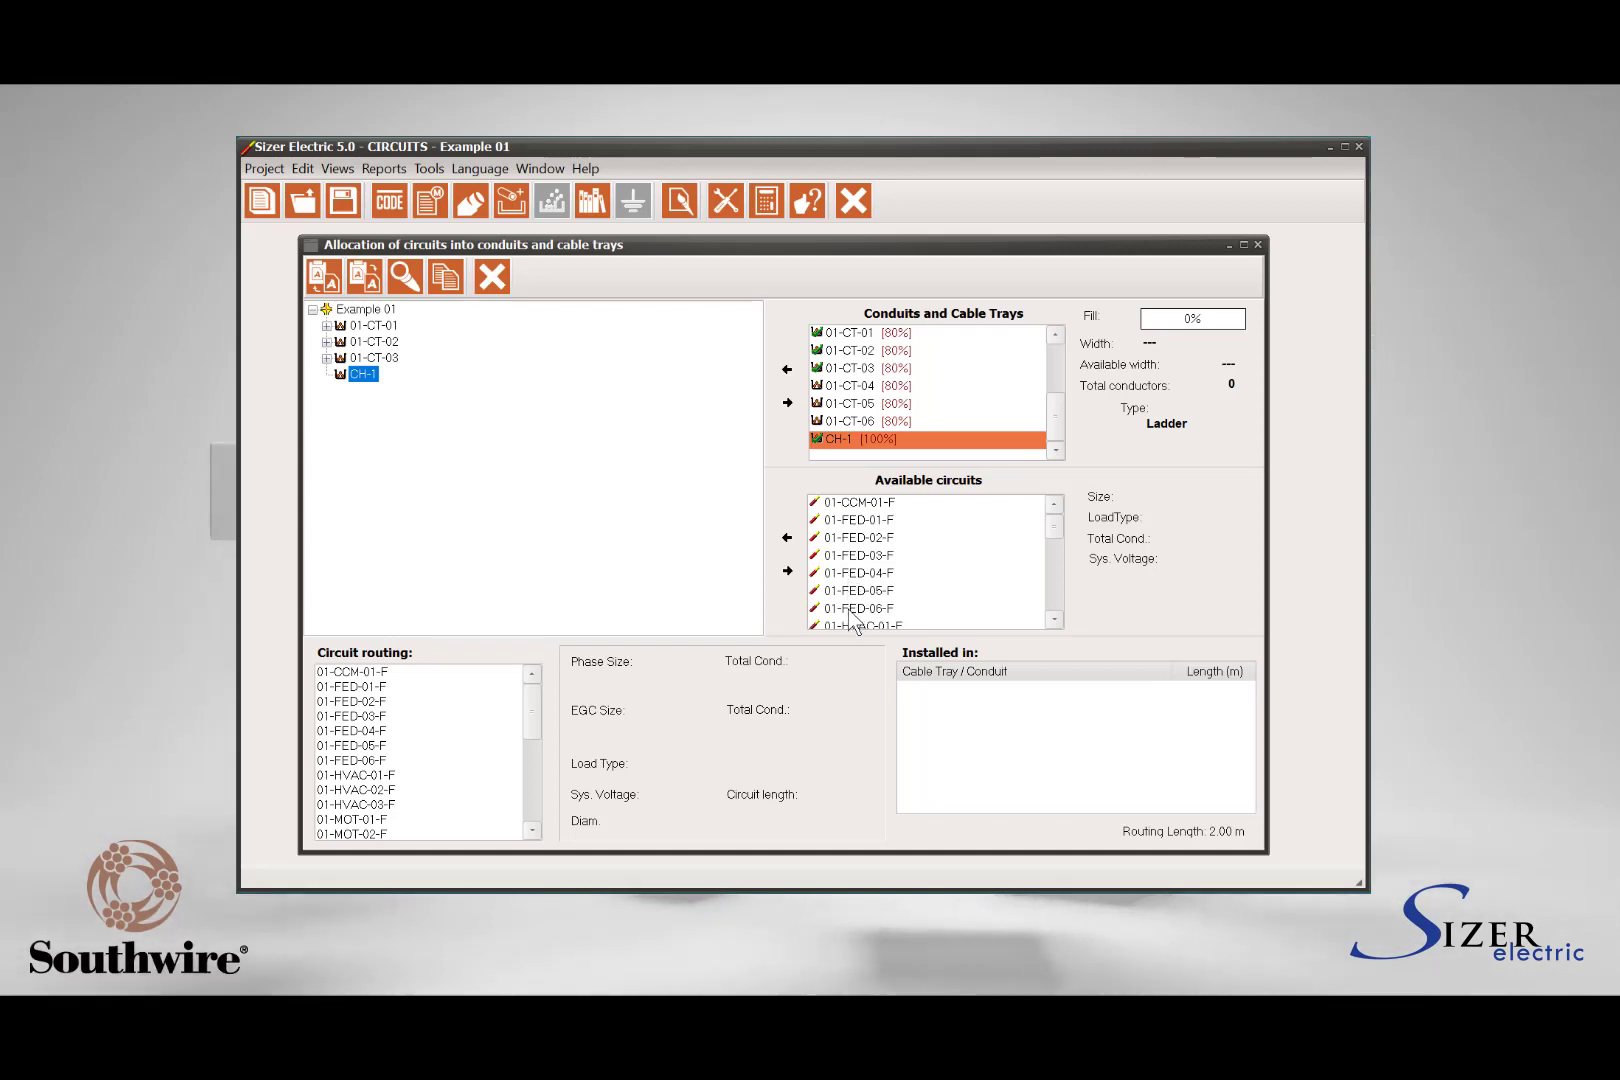
click(860, 556)
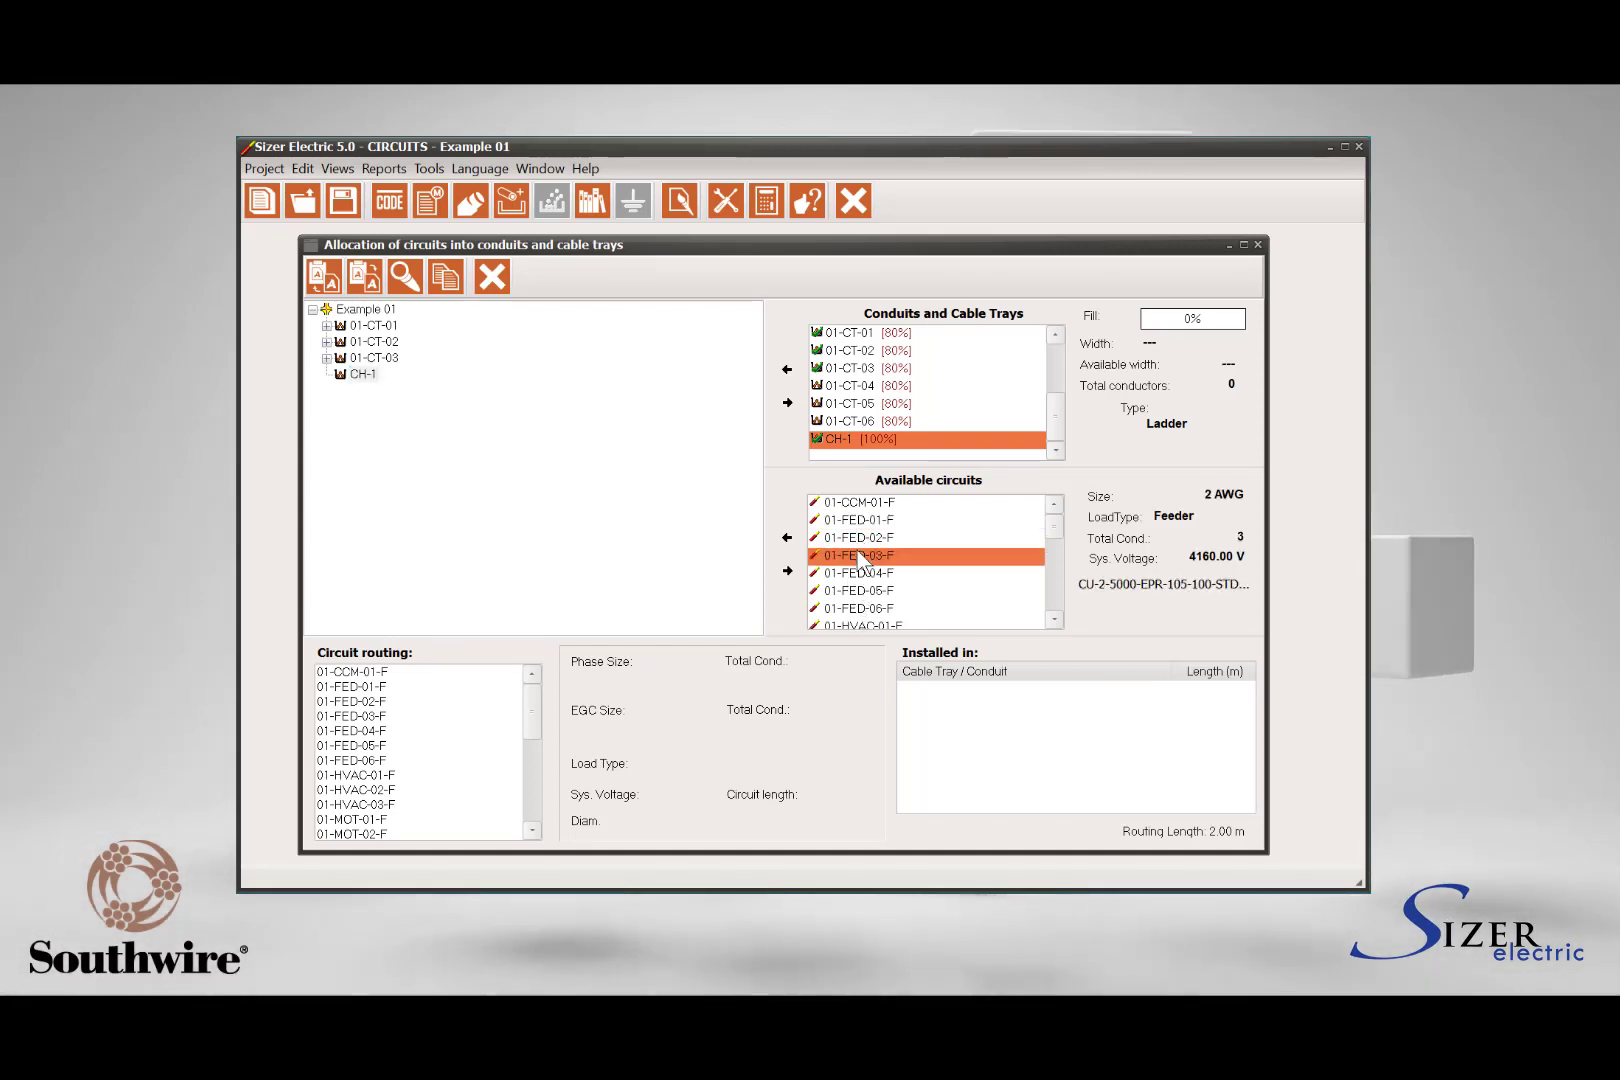
click(858, 573)
click(858, 605)
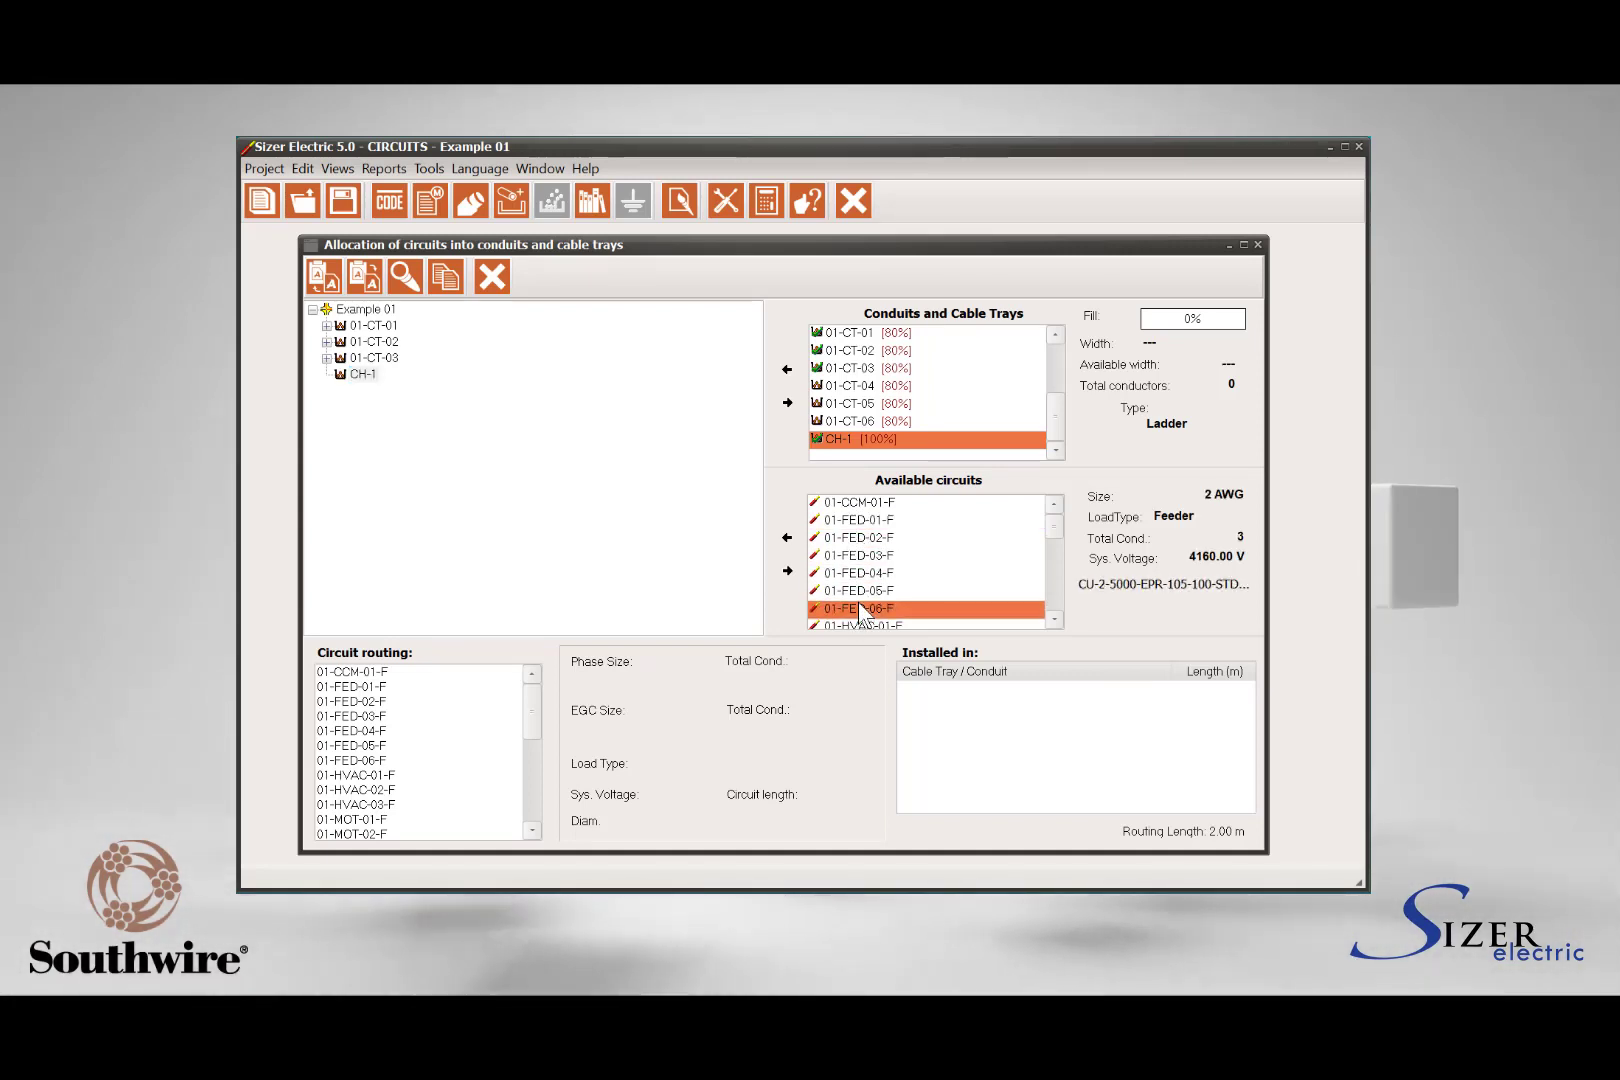
scroll(858, 605, down, 3)
scroll(858, 603, up, 4)
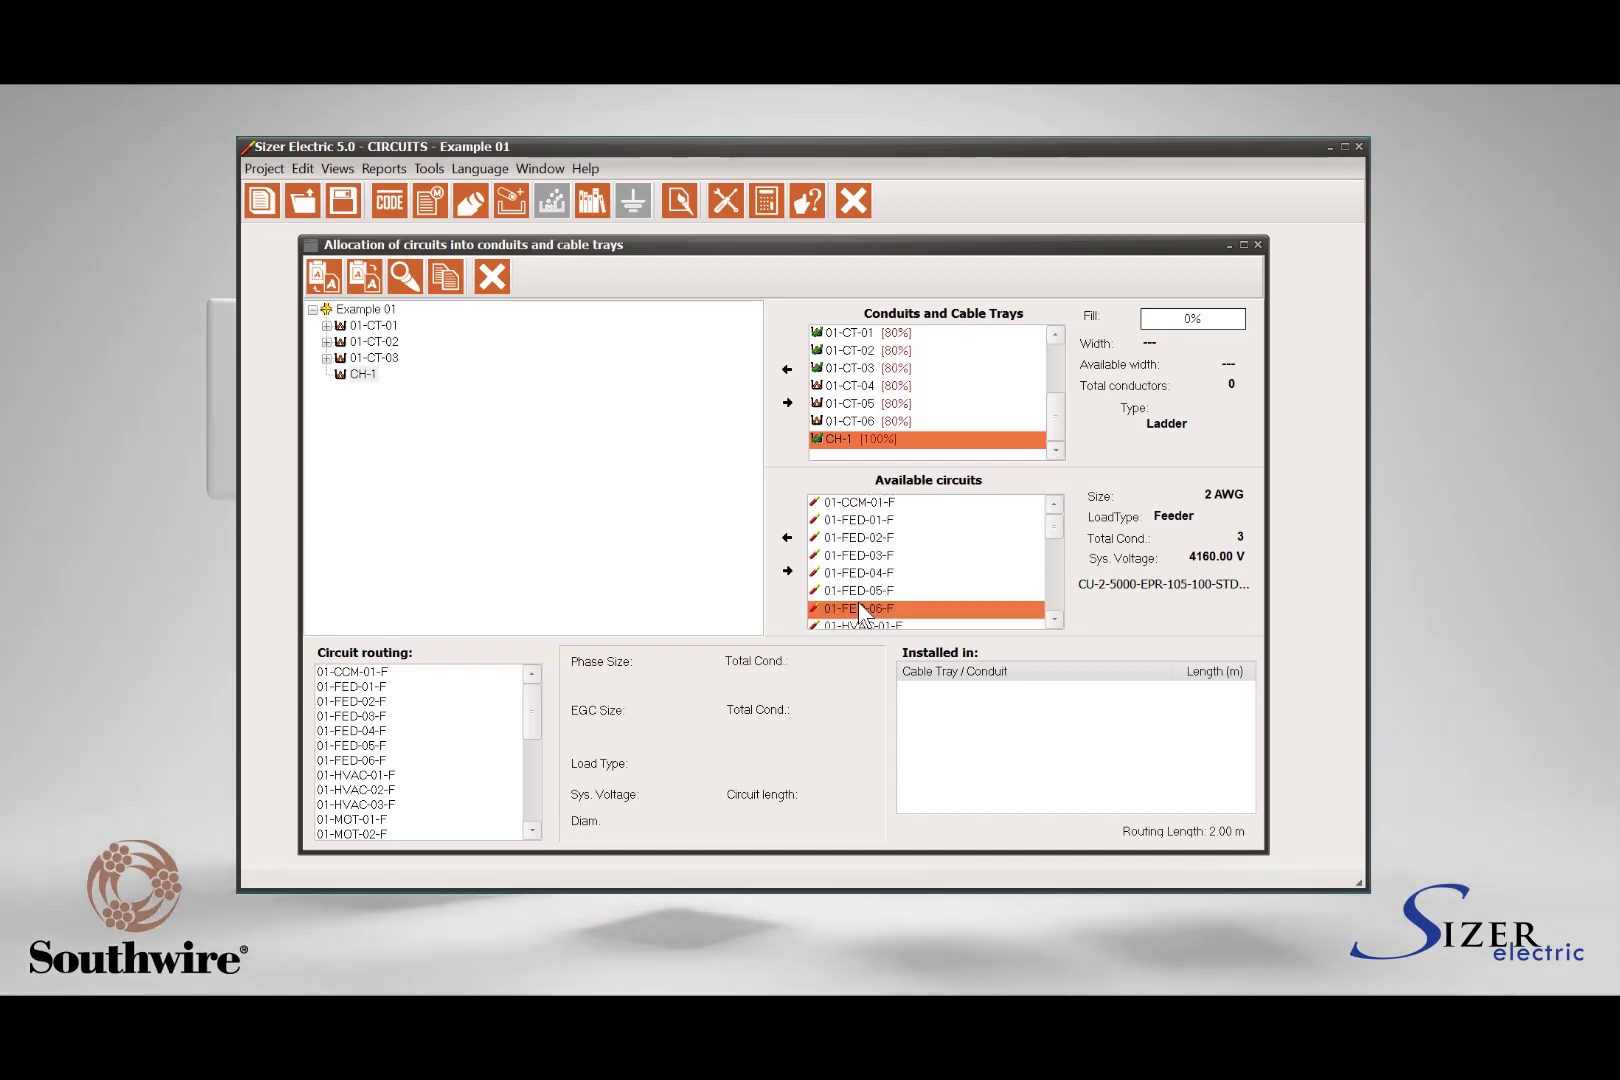
Place circuit 01-FED-01-F in CH-1 (84% fill, 6 conductors), then select 01-FED-02-F.
click(858, 520)
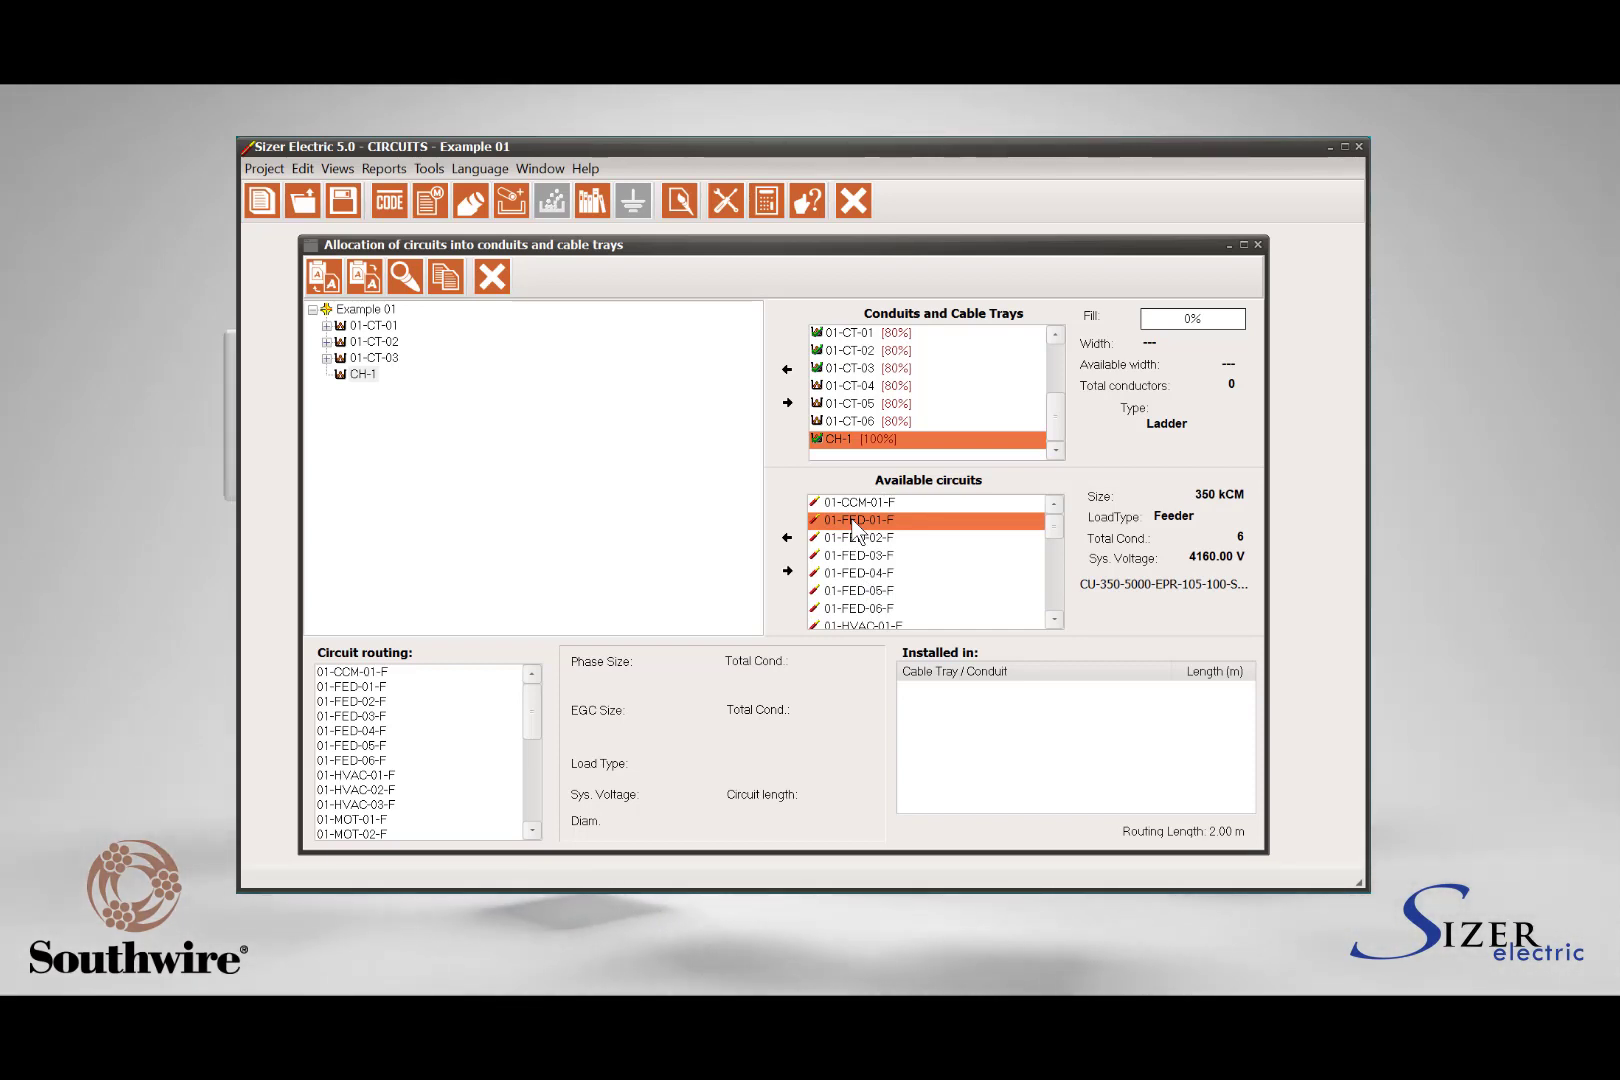
click(362, 375)
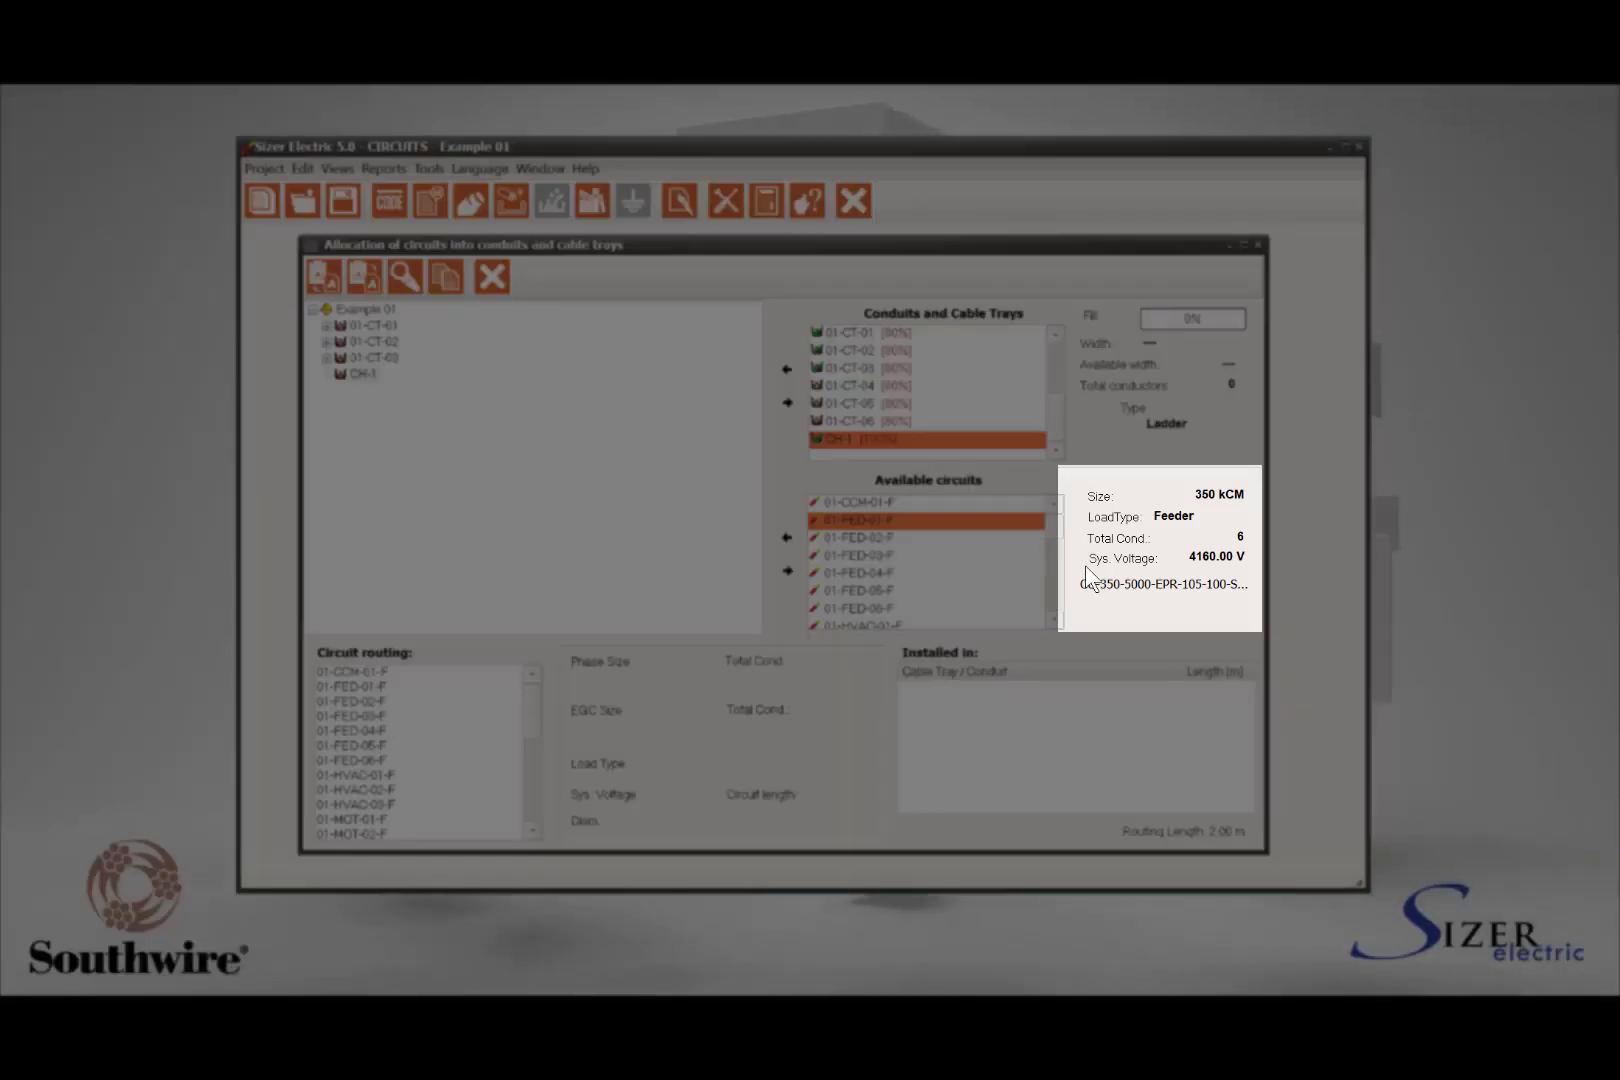
click(1218, 596)
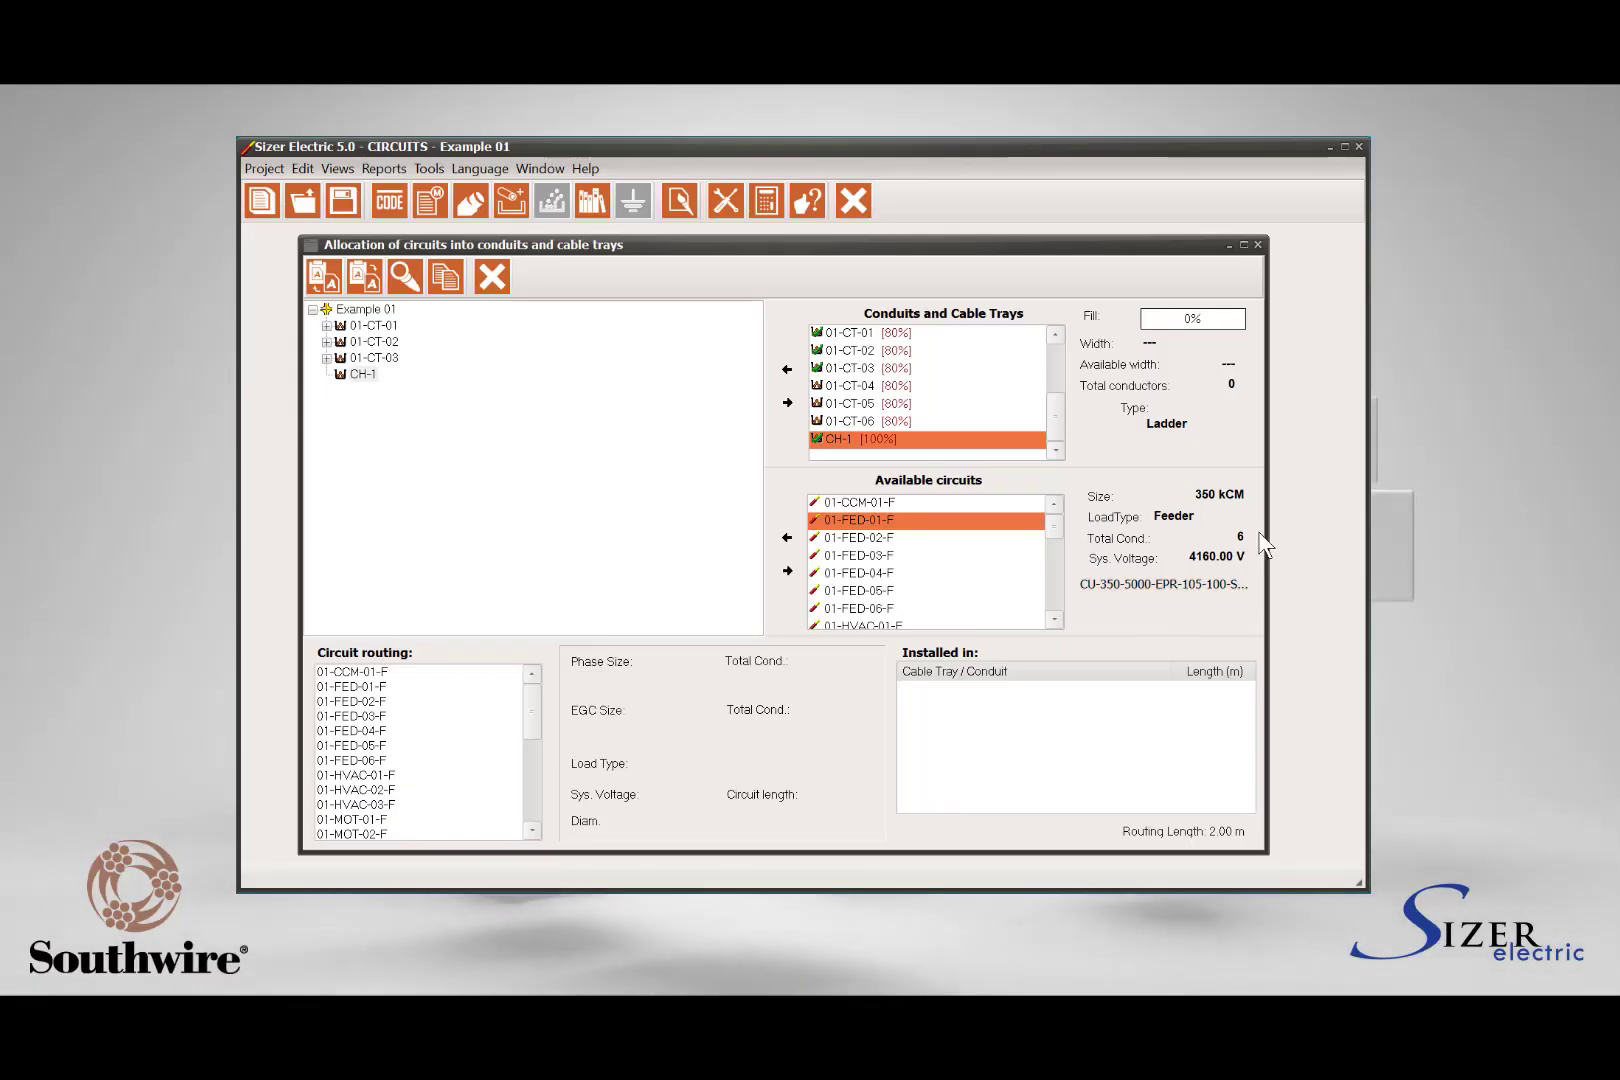
click(787, 538)
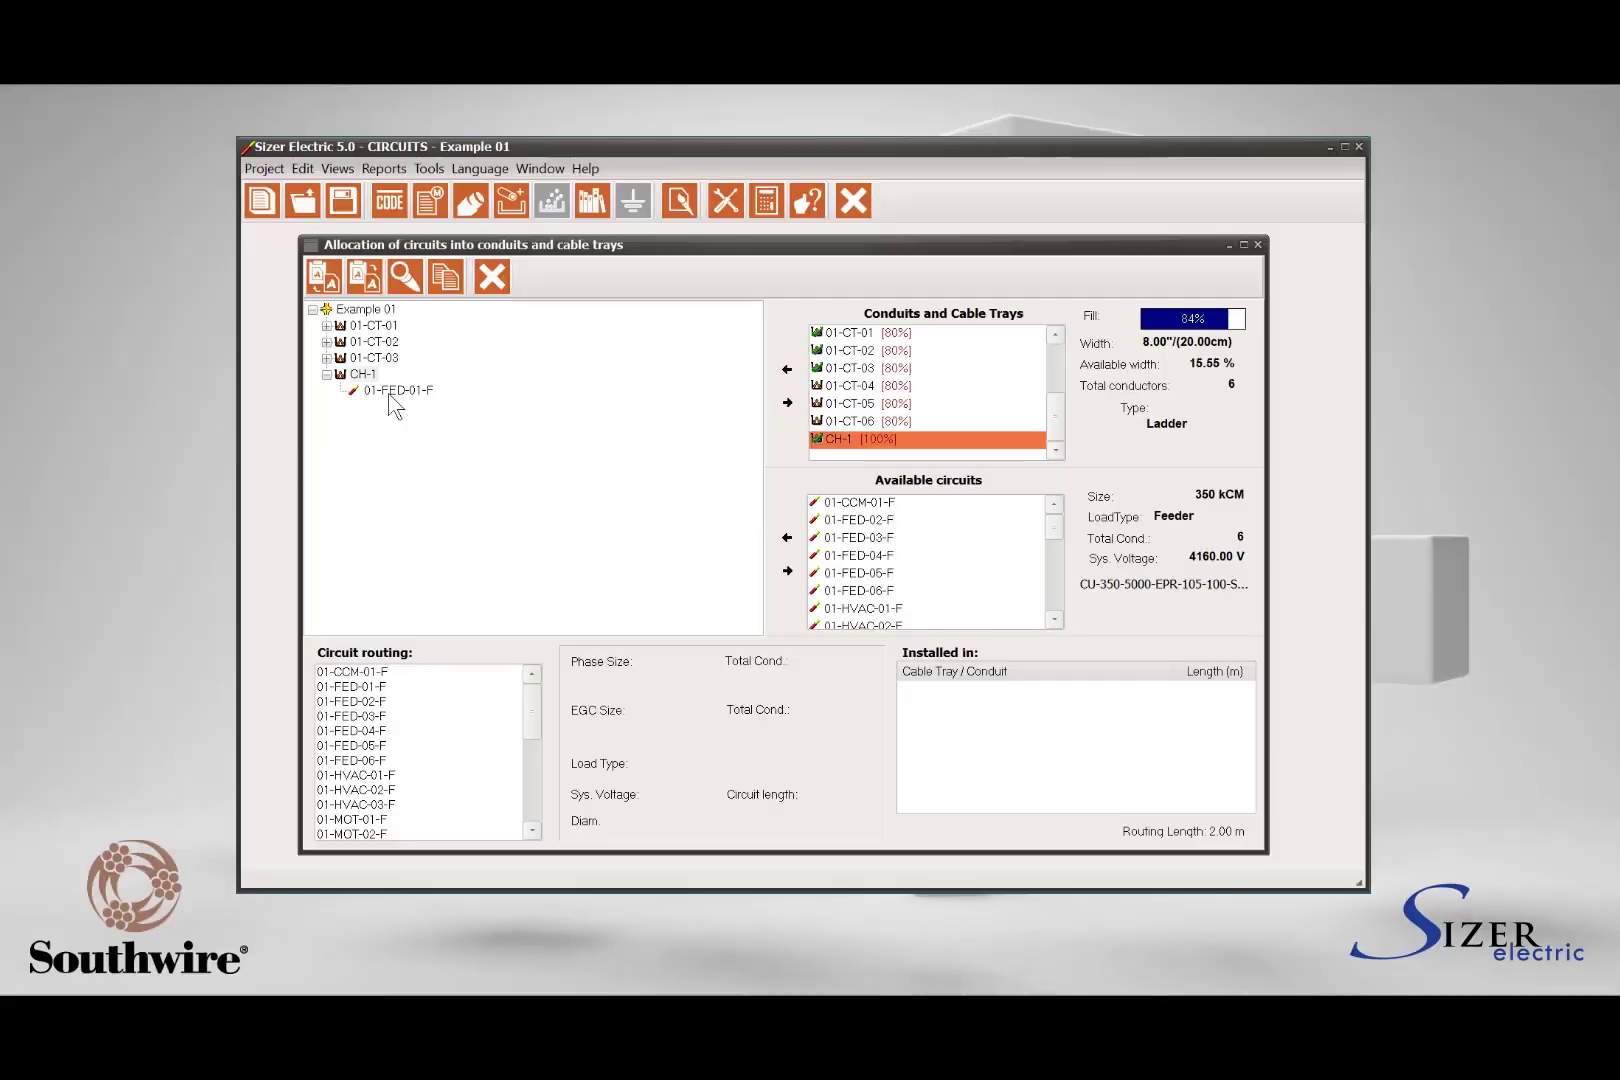
click(395, 392)
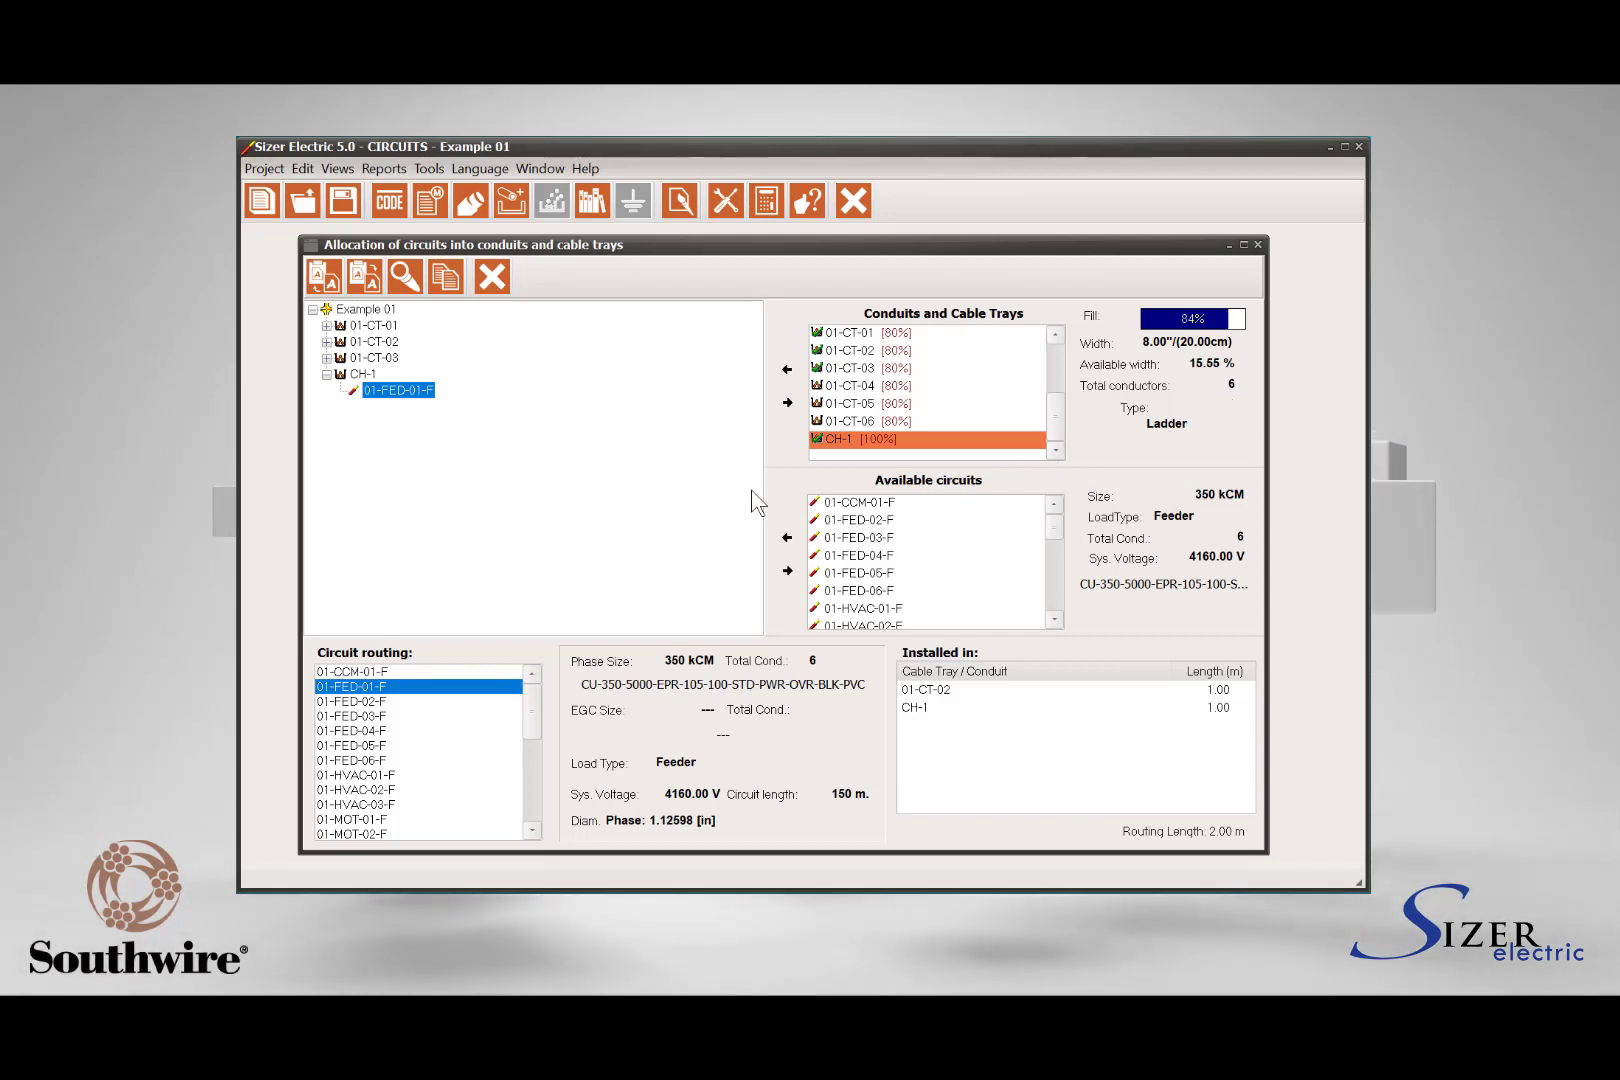
click(362, 375)
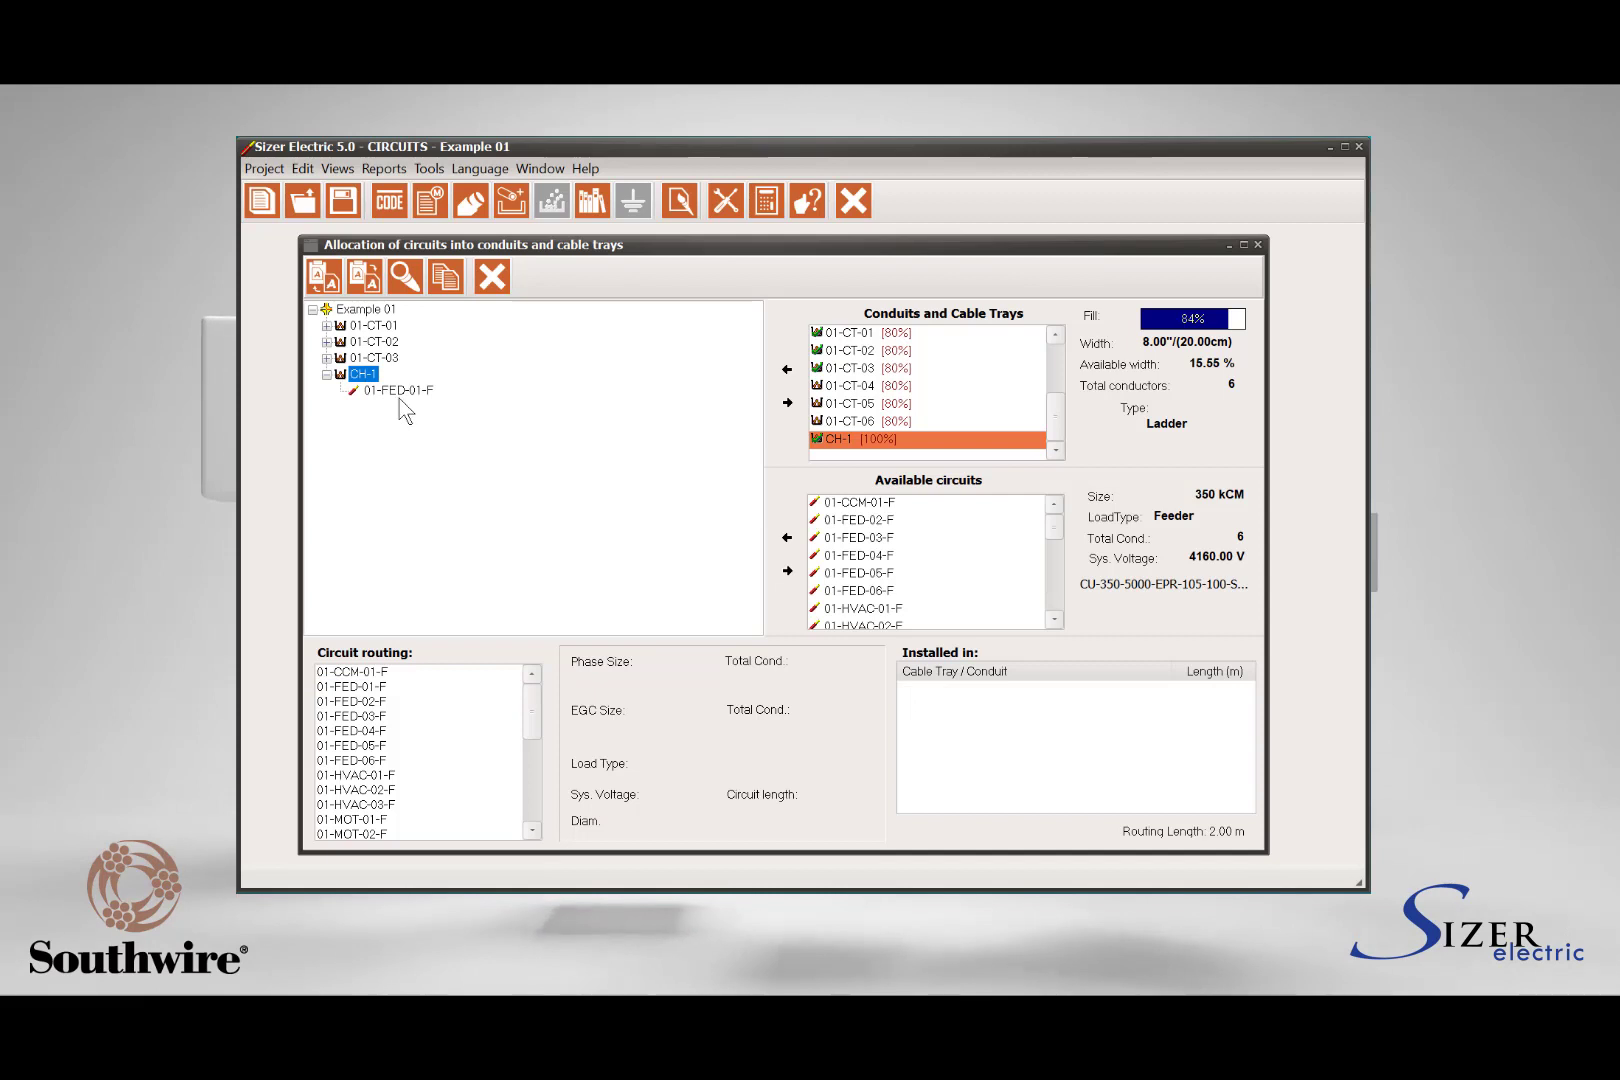
click(850, 521)
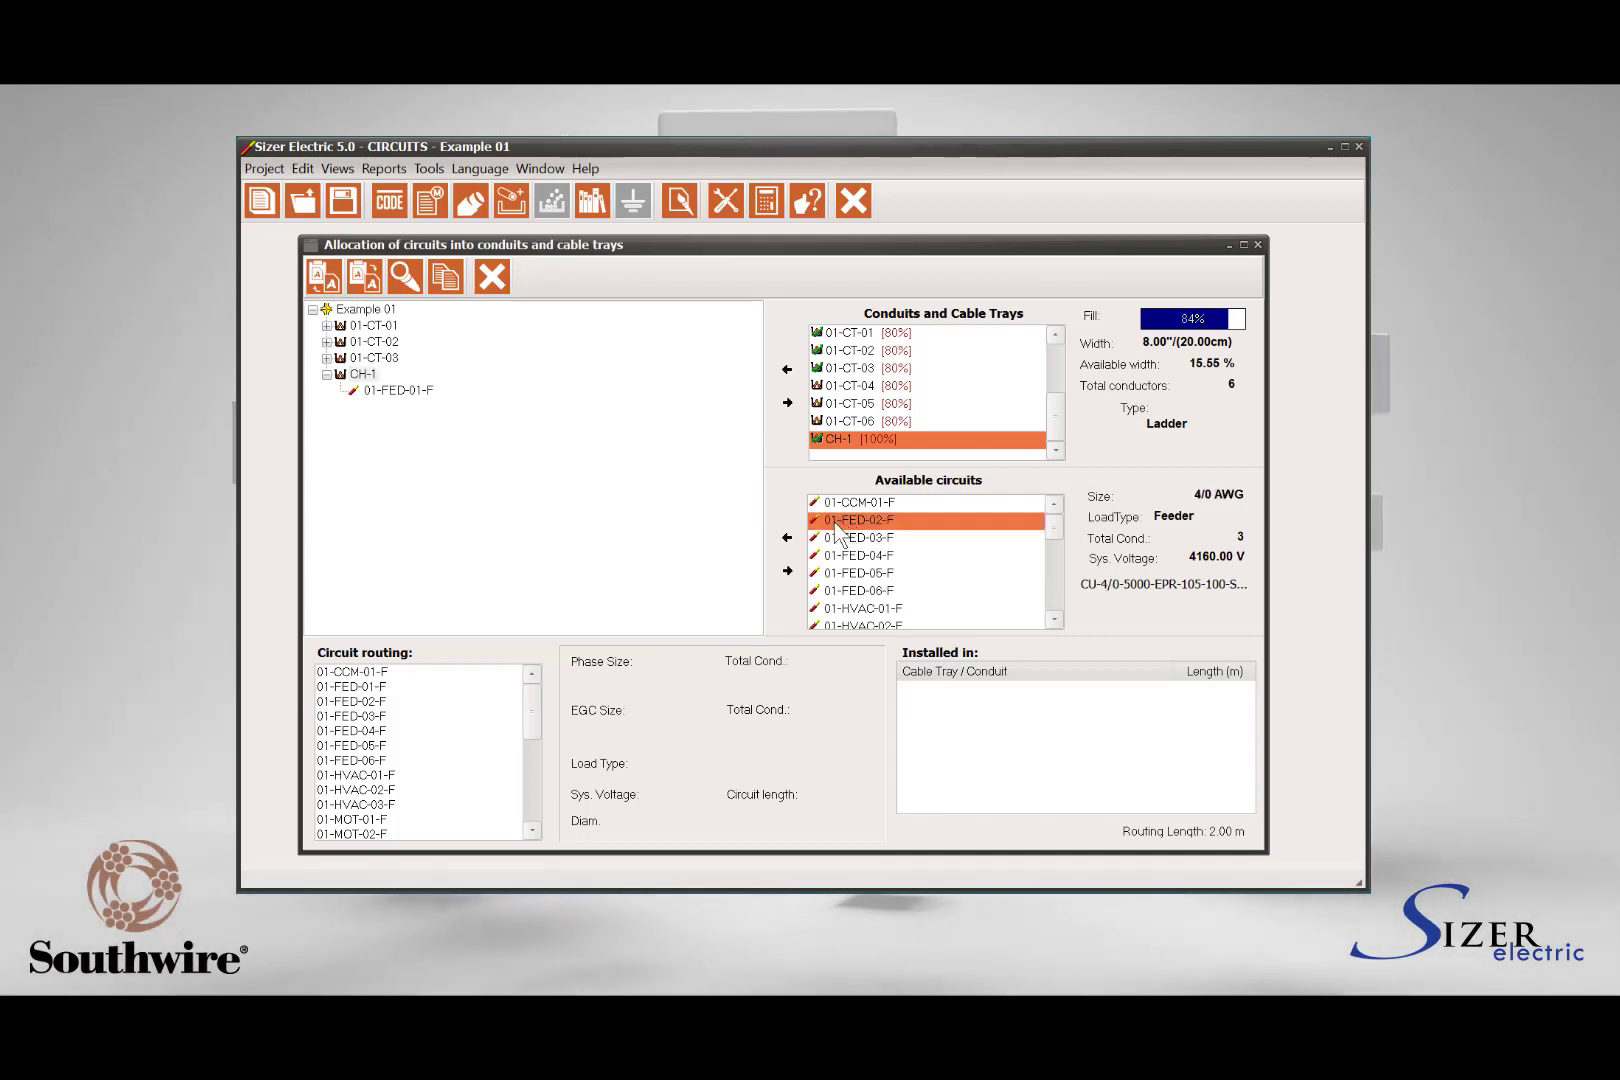
click(787, 538)
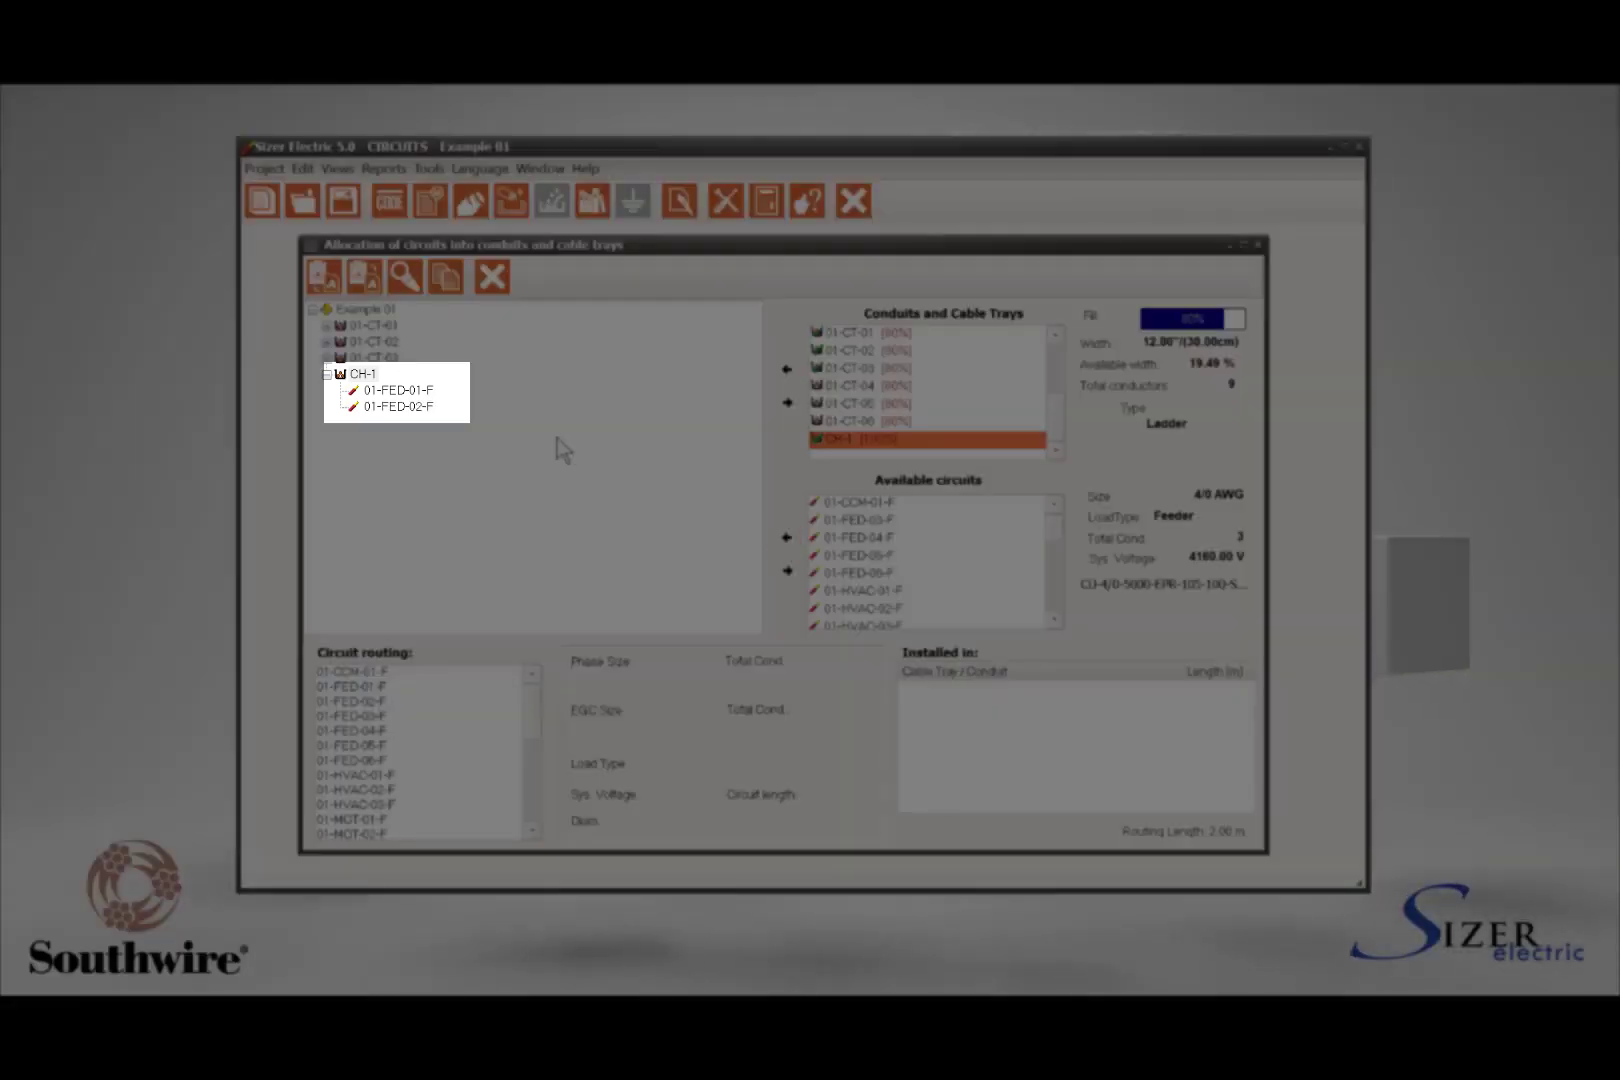
click(399, 407)
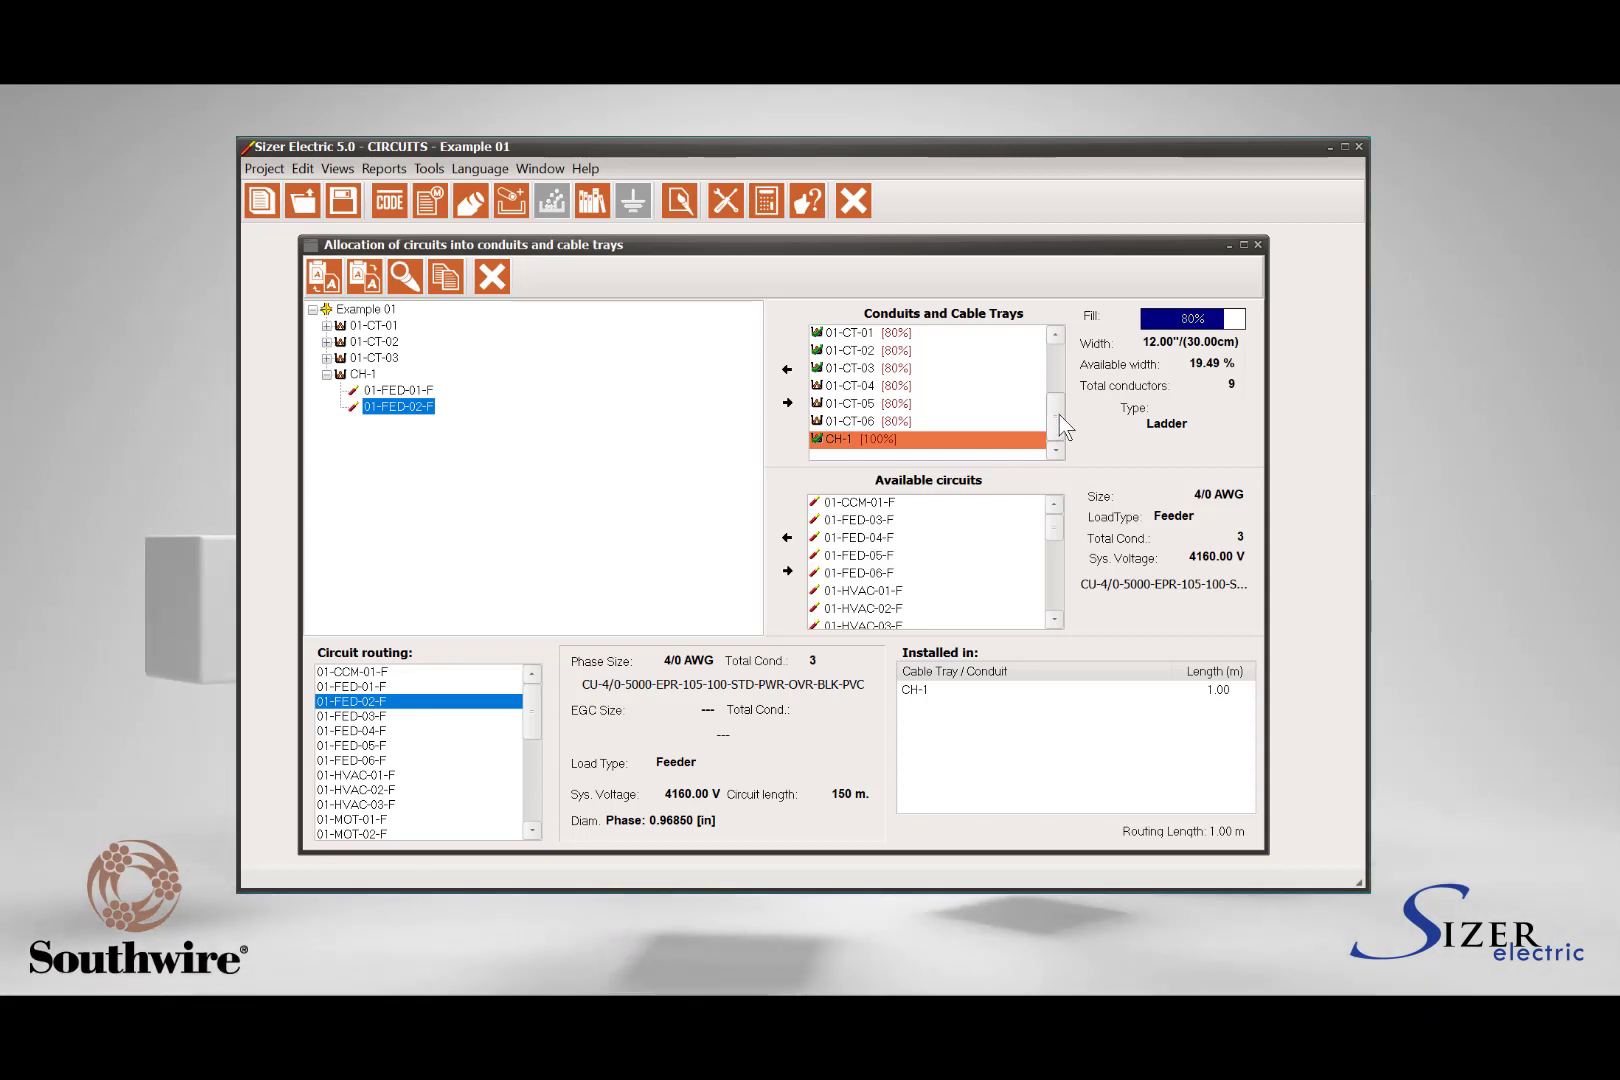
drag(1059, 414, 1061, 357)
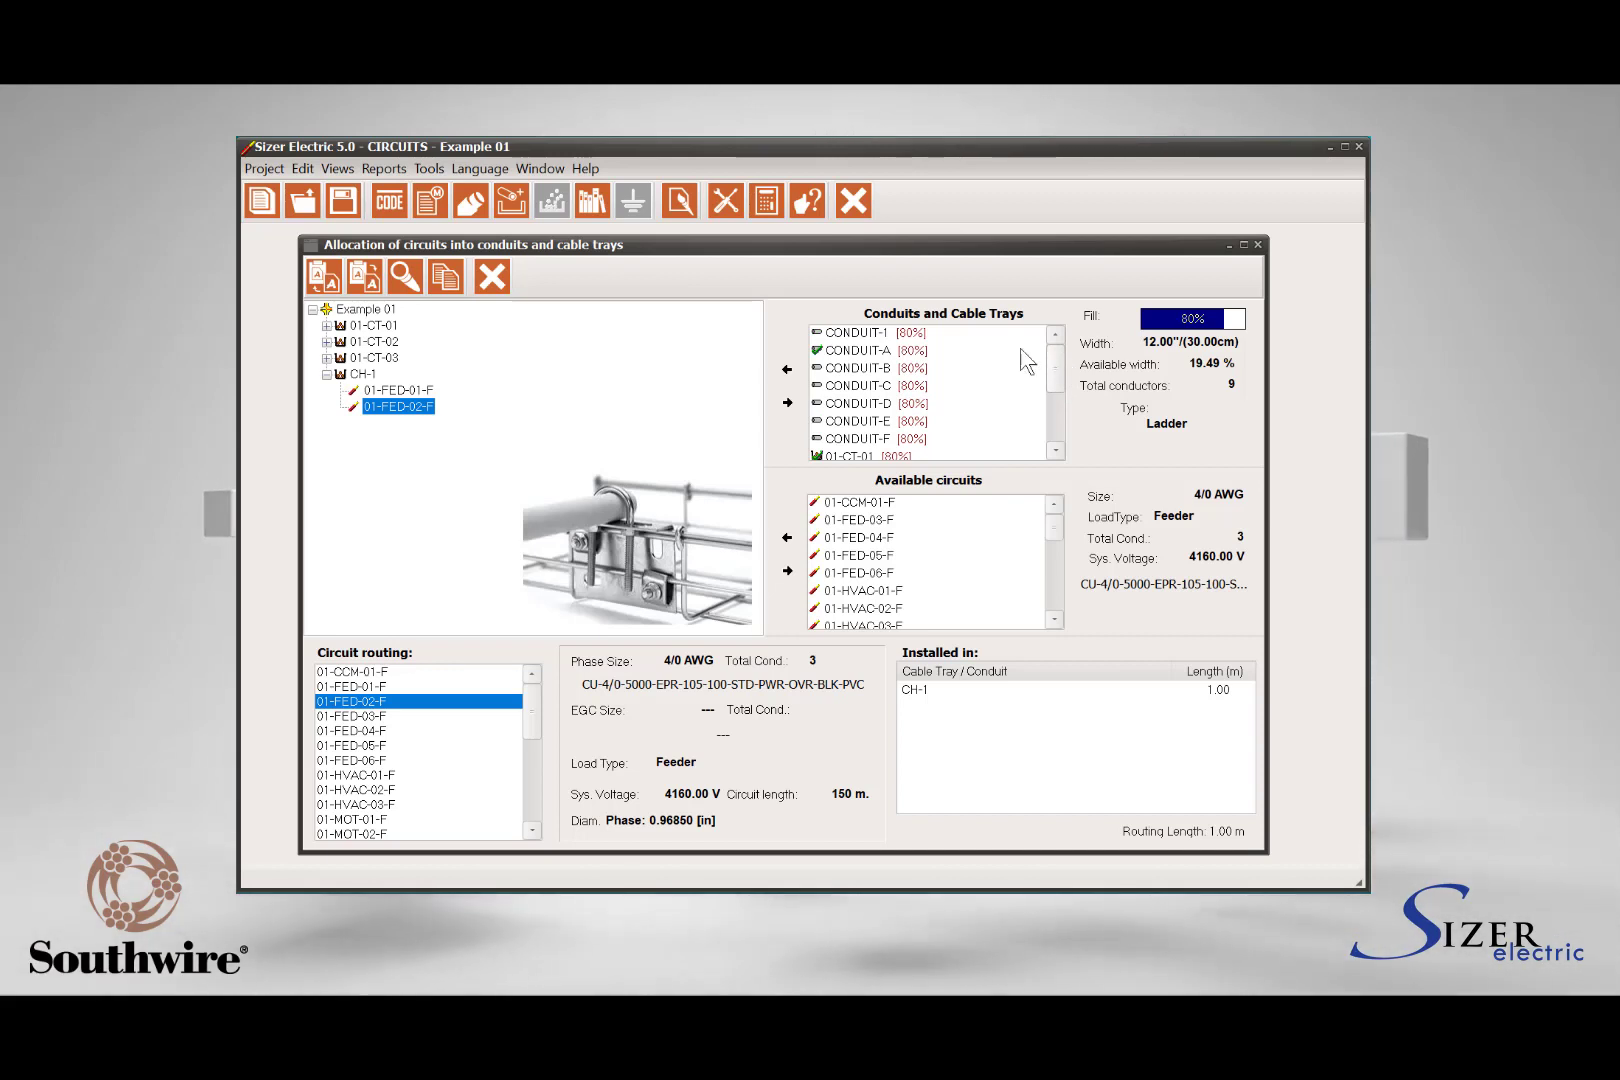
click(856, 334)
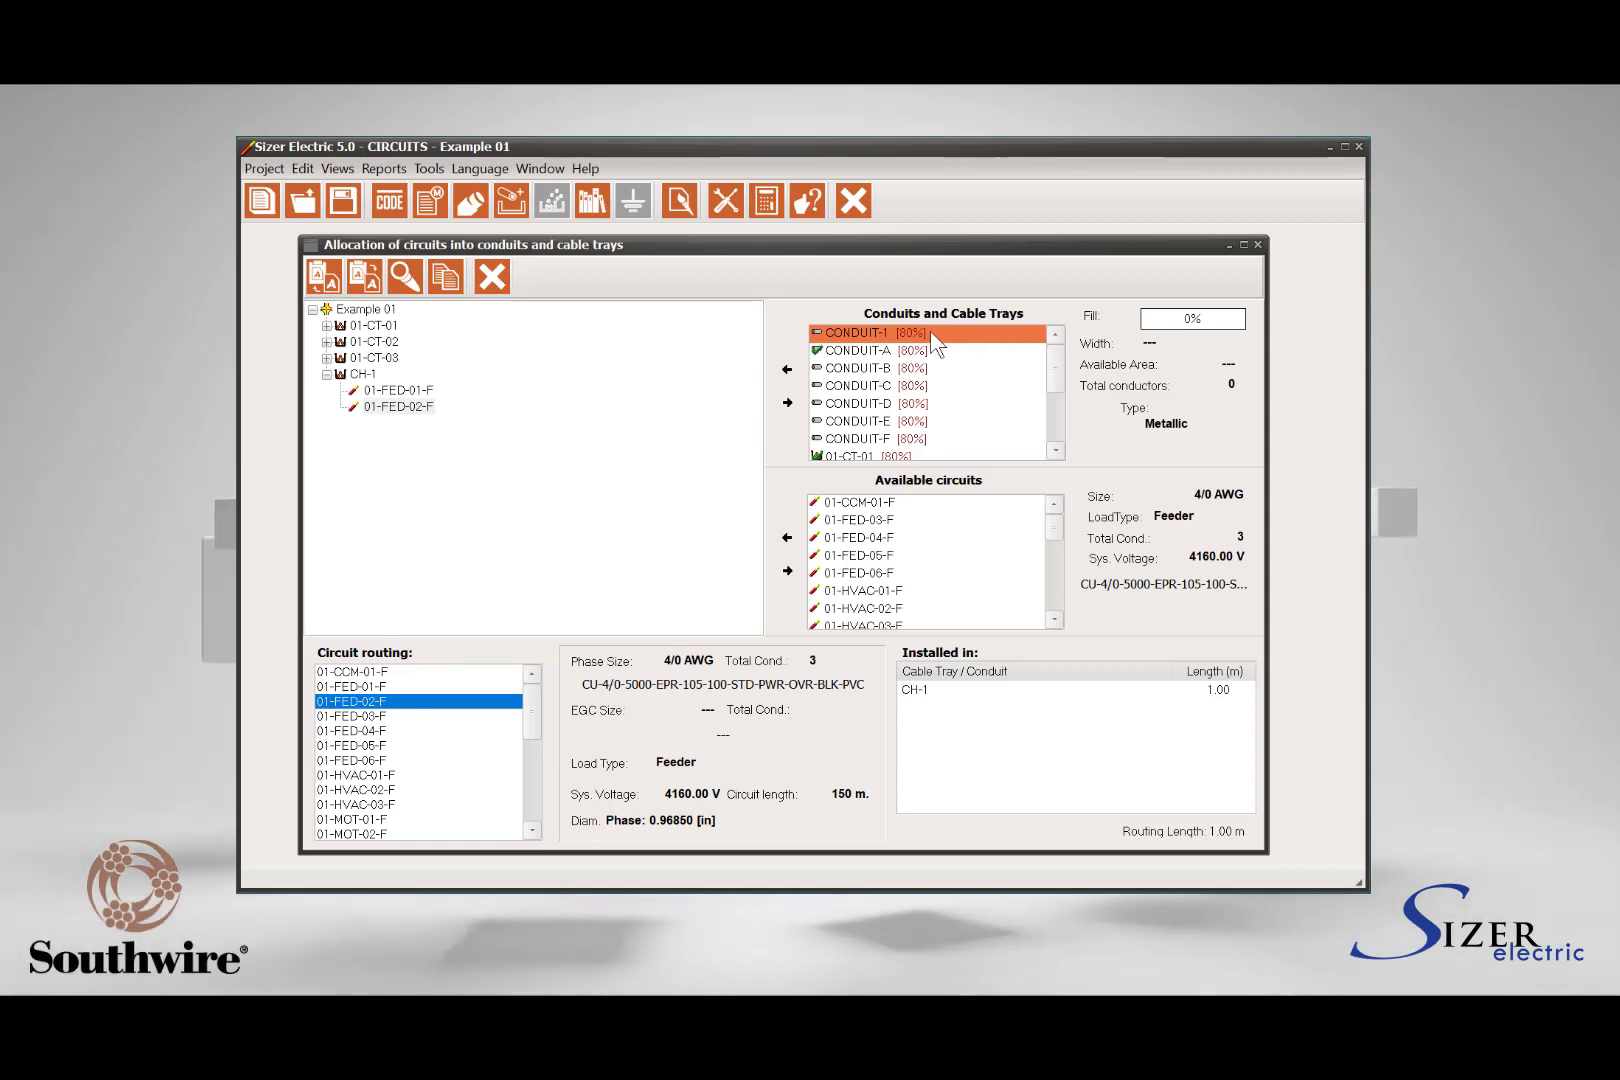
click(364, 376)
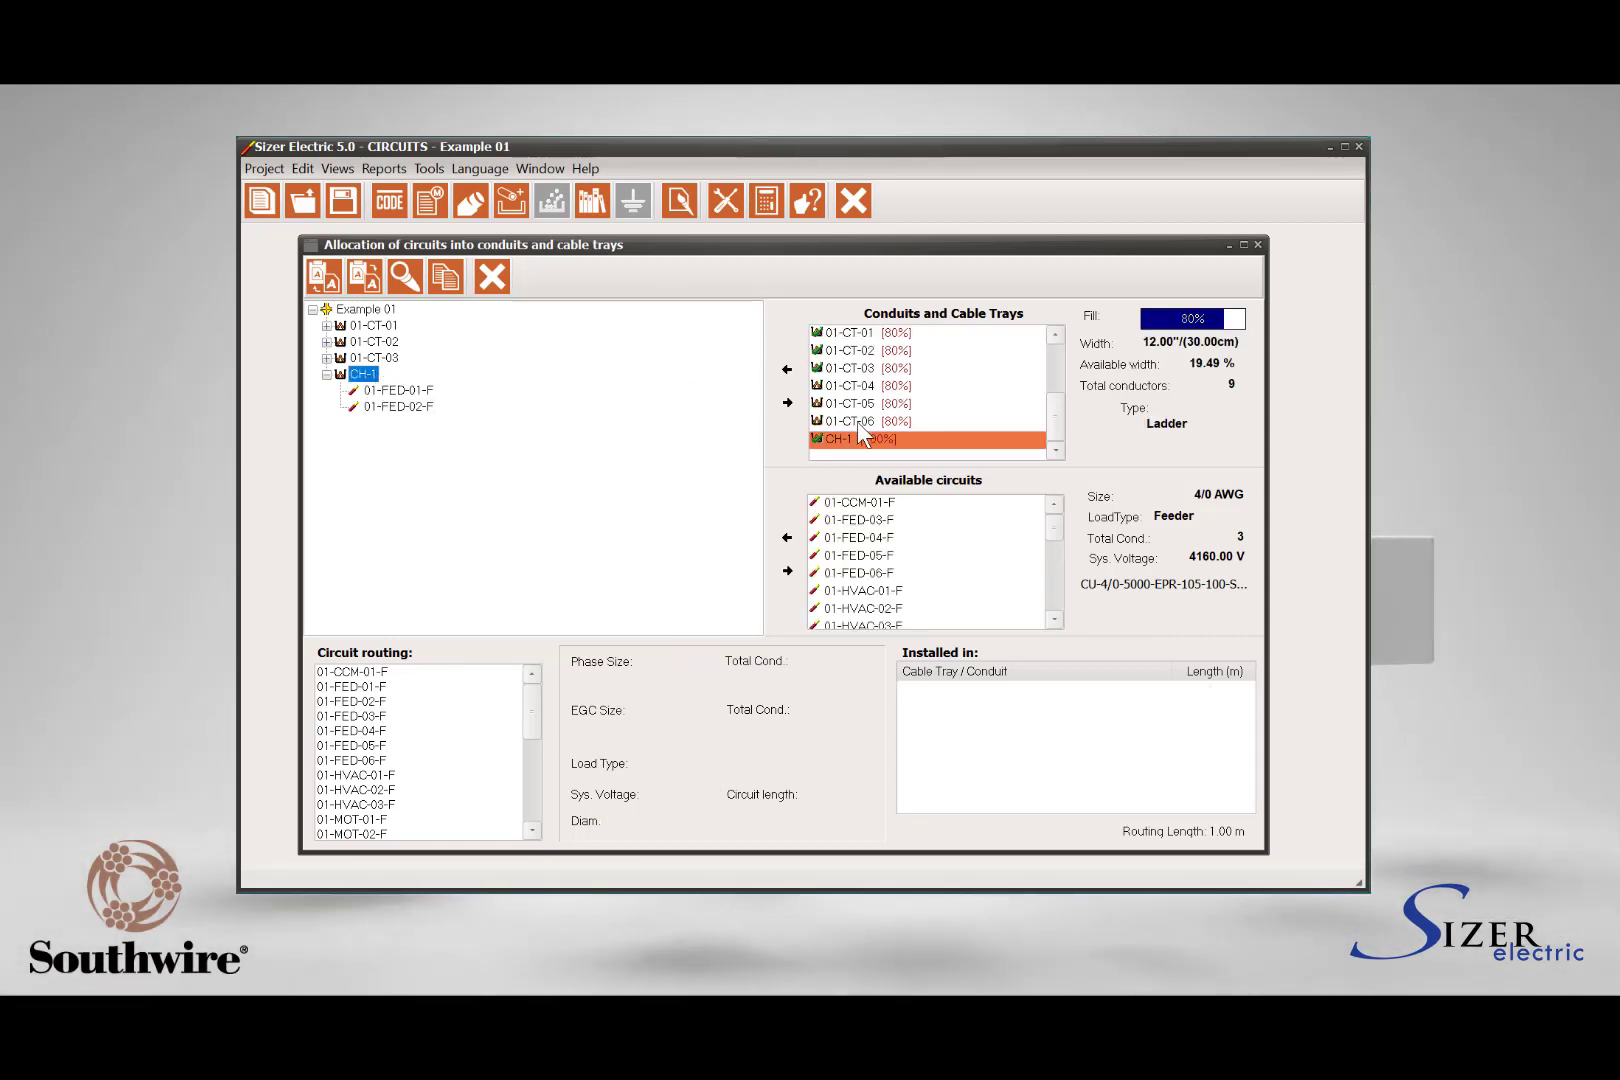
scroll(866, 390, up, 3)
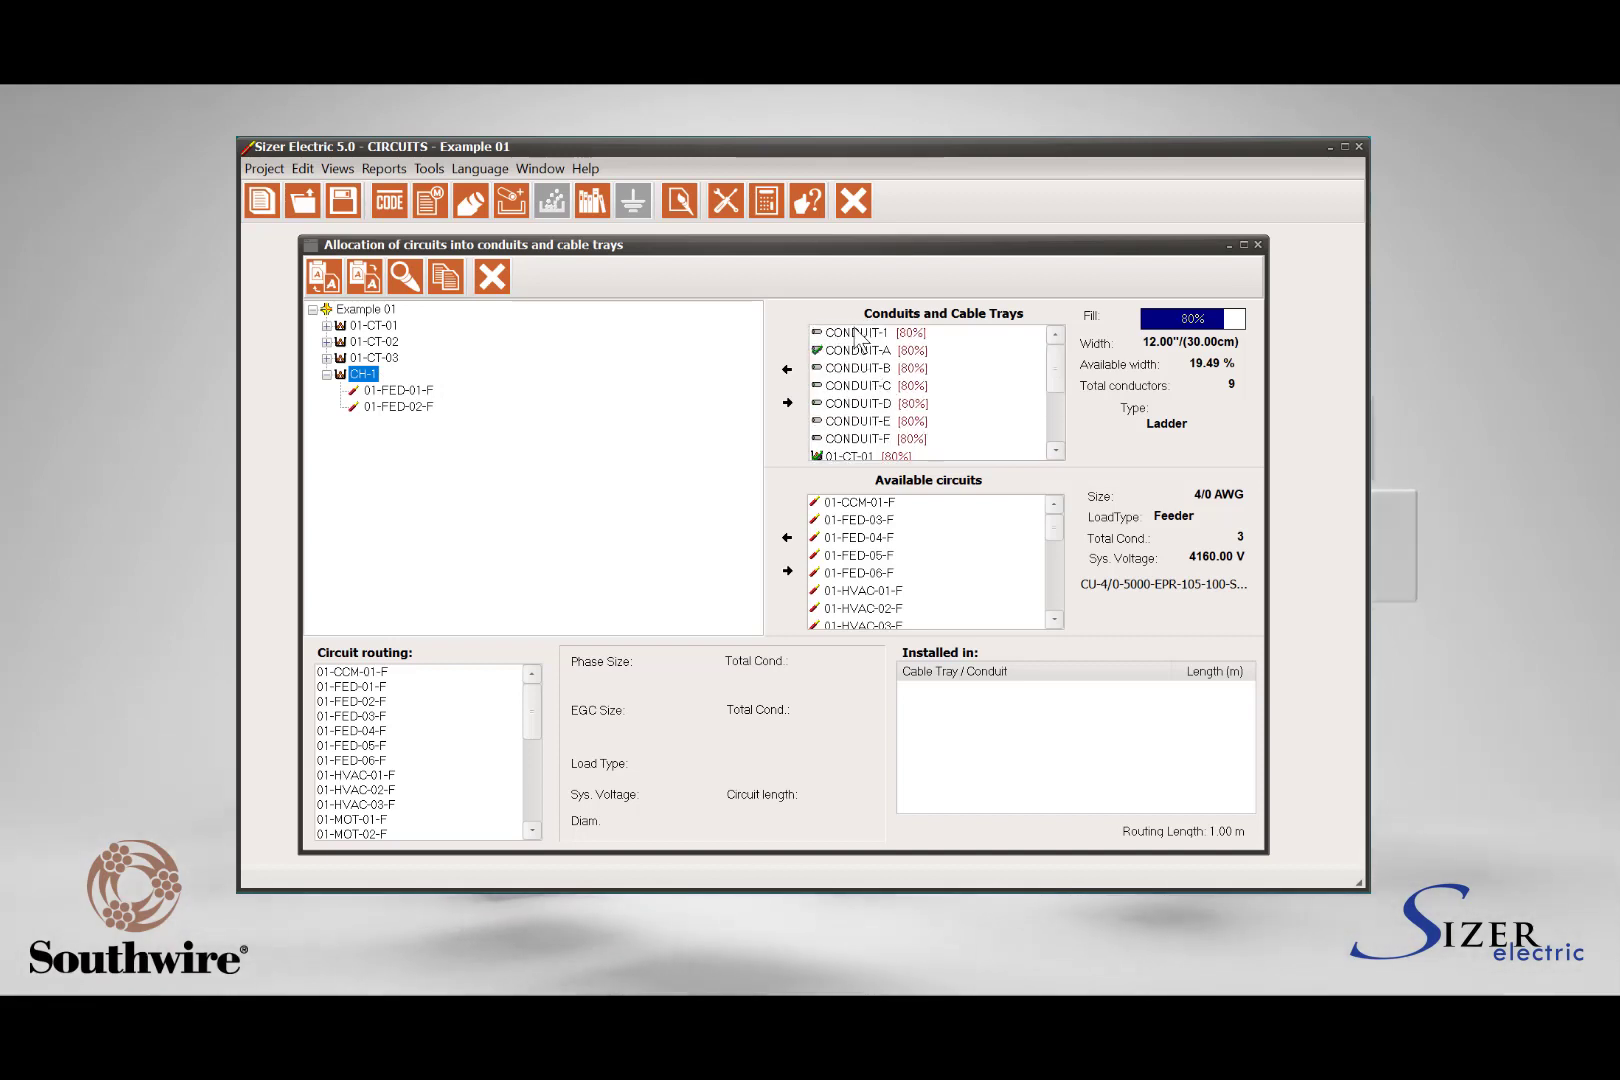
Nest CONDUIT-1 inside cable tray CH-1 and select it in the tree.
click(859, 334)
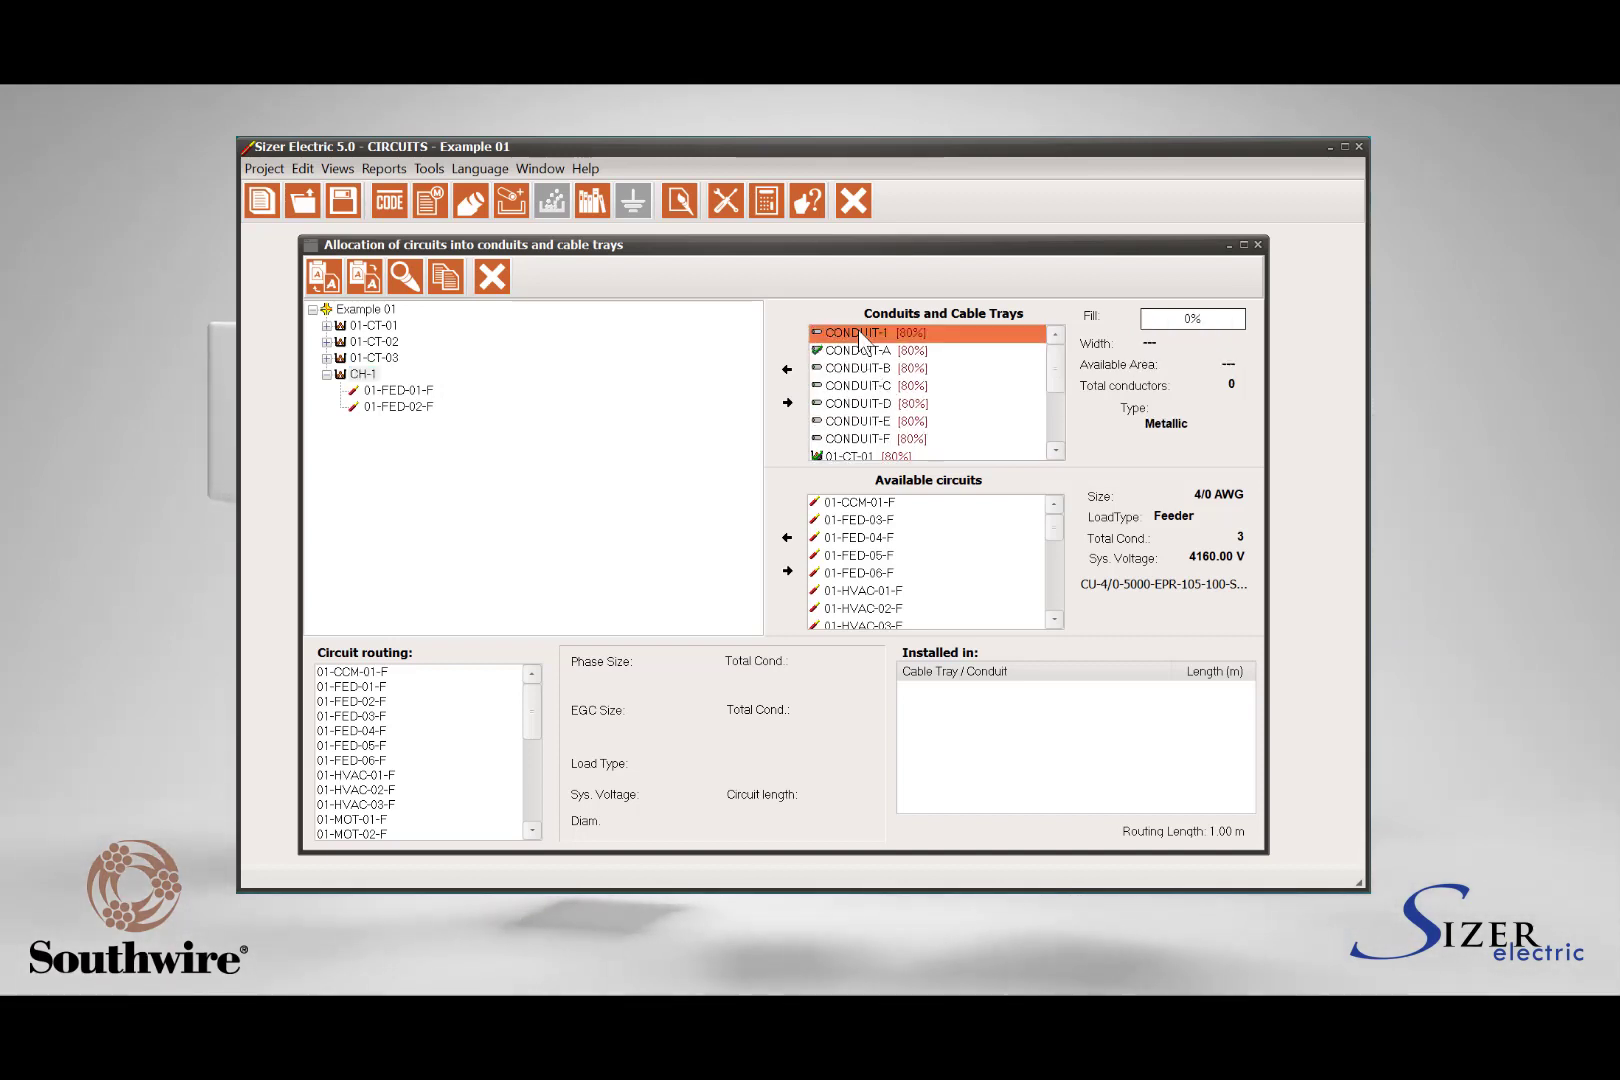
click(787, 370)
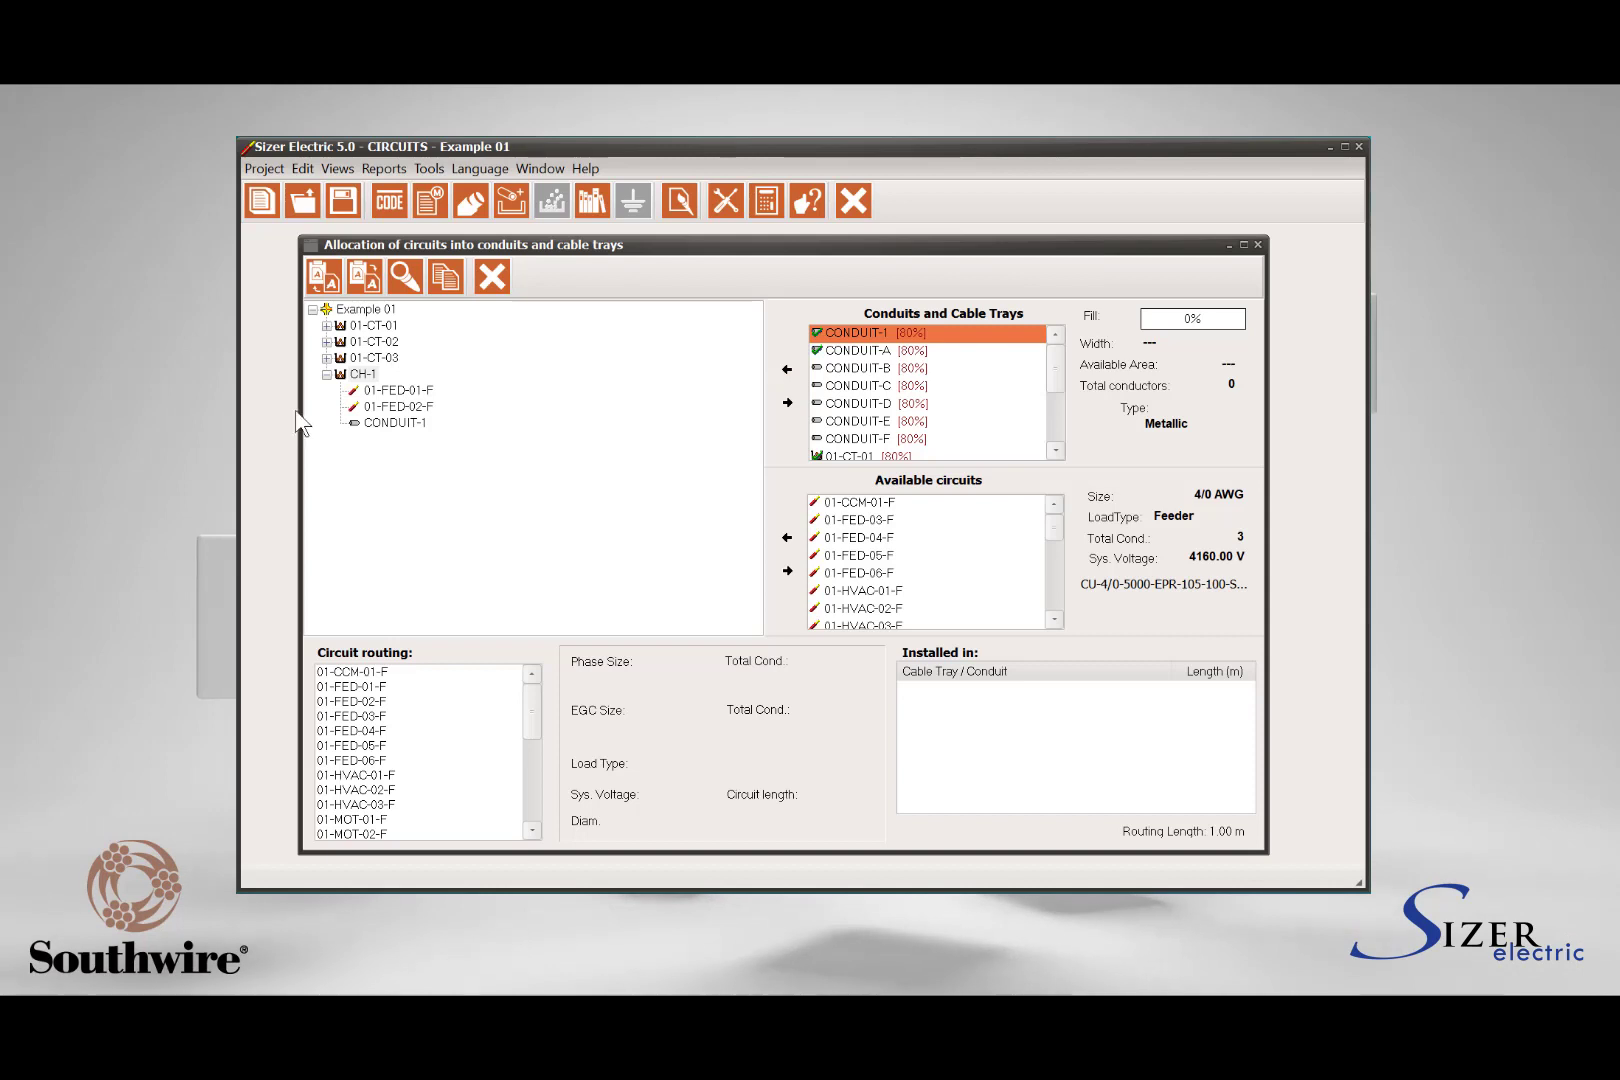
click(395, 422)
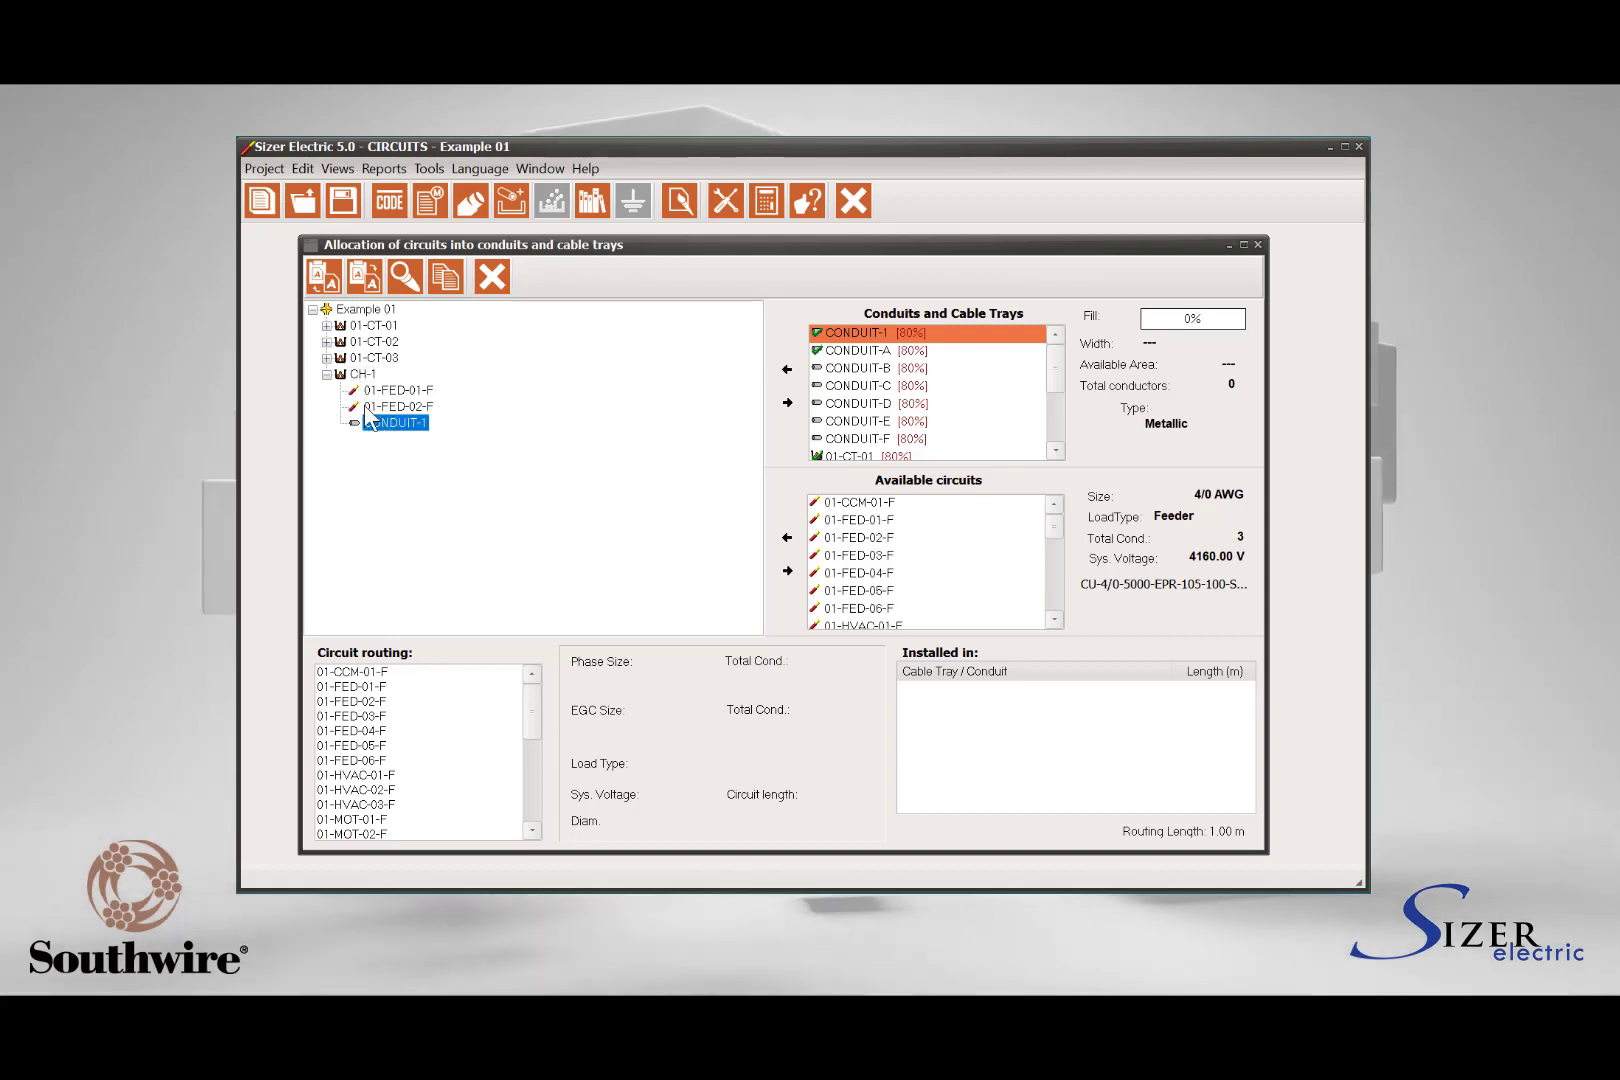
click(362, 375)
click(392, 423)
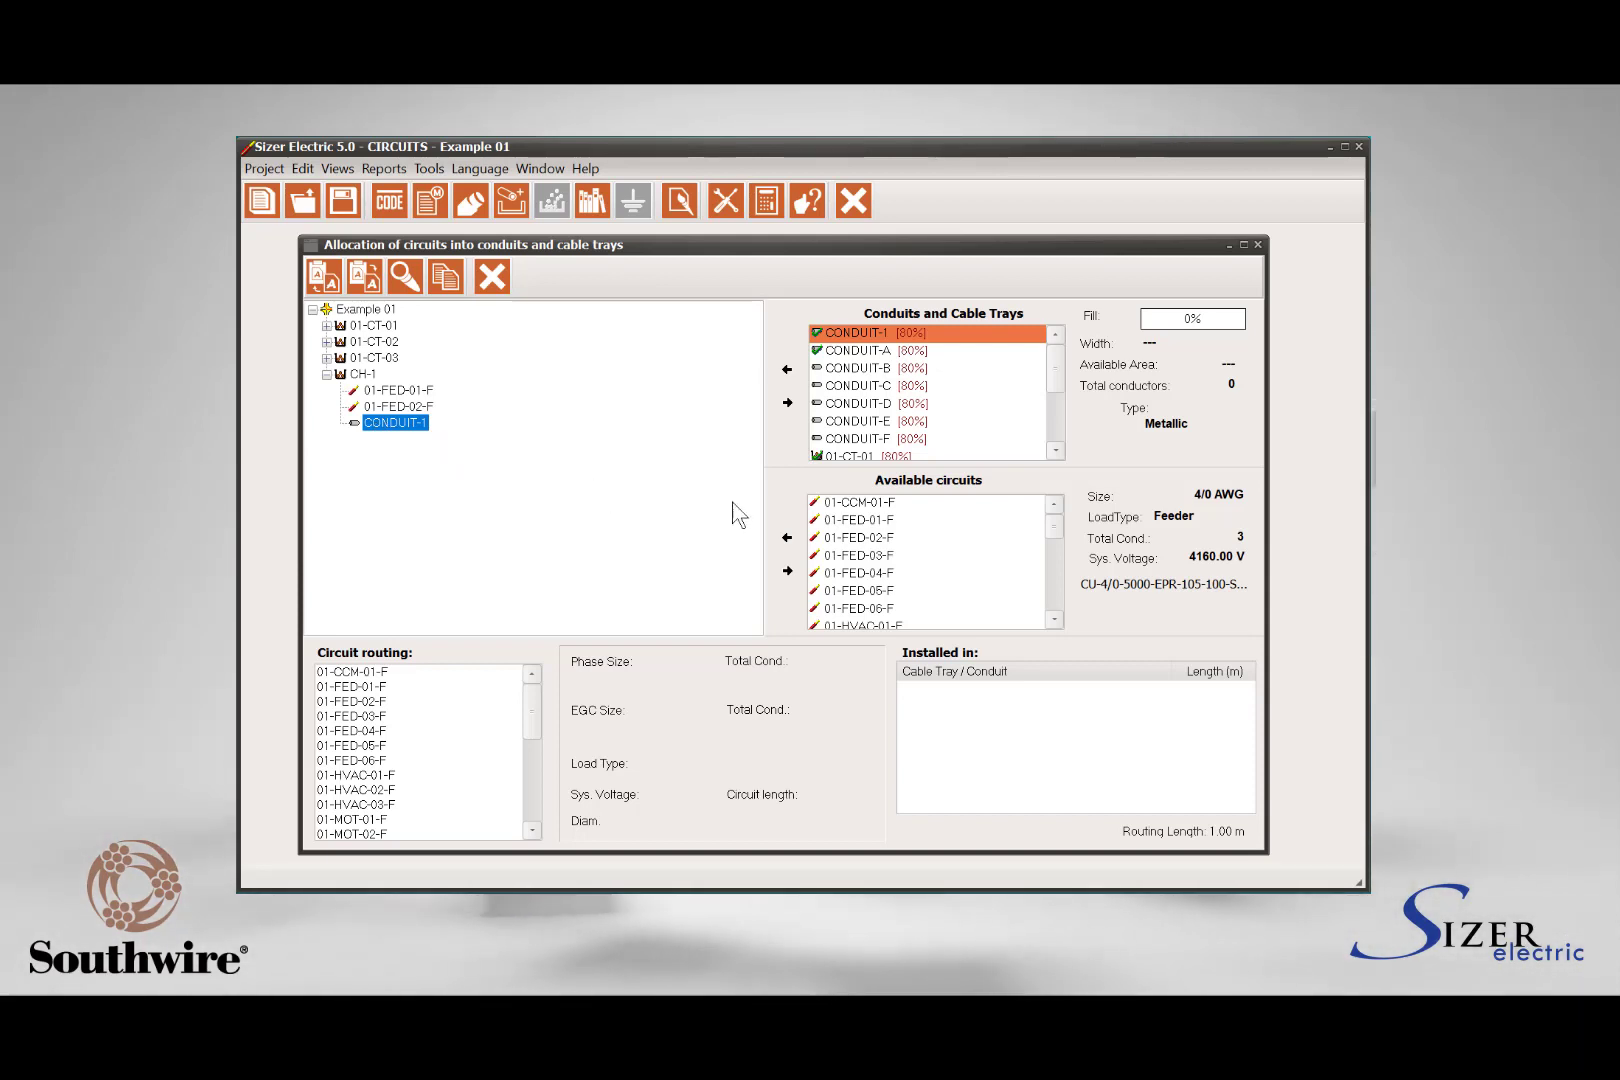
Route circuit 01-FED-01-F through CONDUIT-1, giving 3.00 m routing and EXCEEDED fill.
click(853, 521)
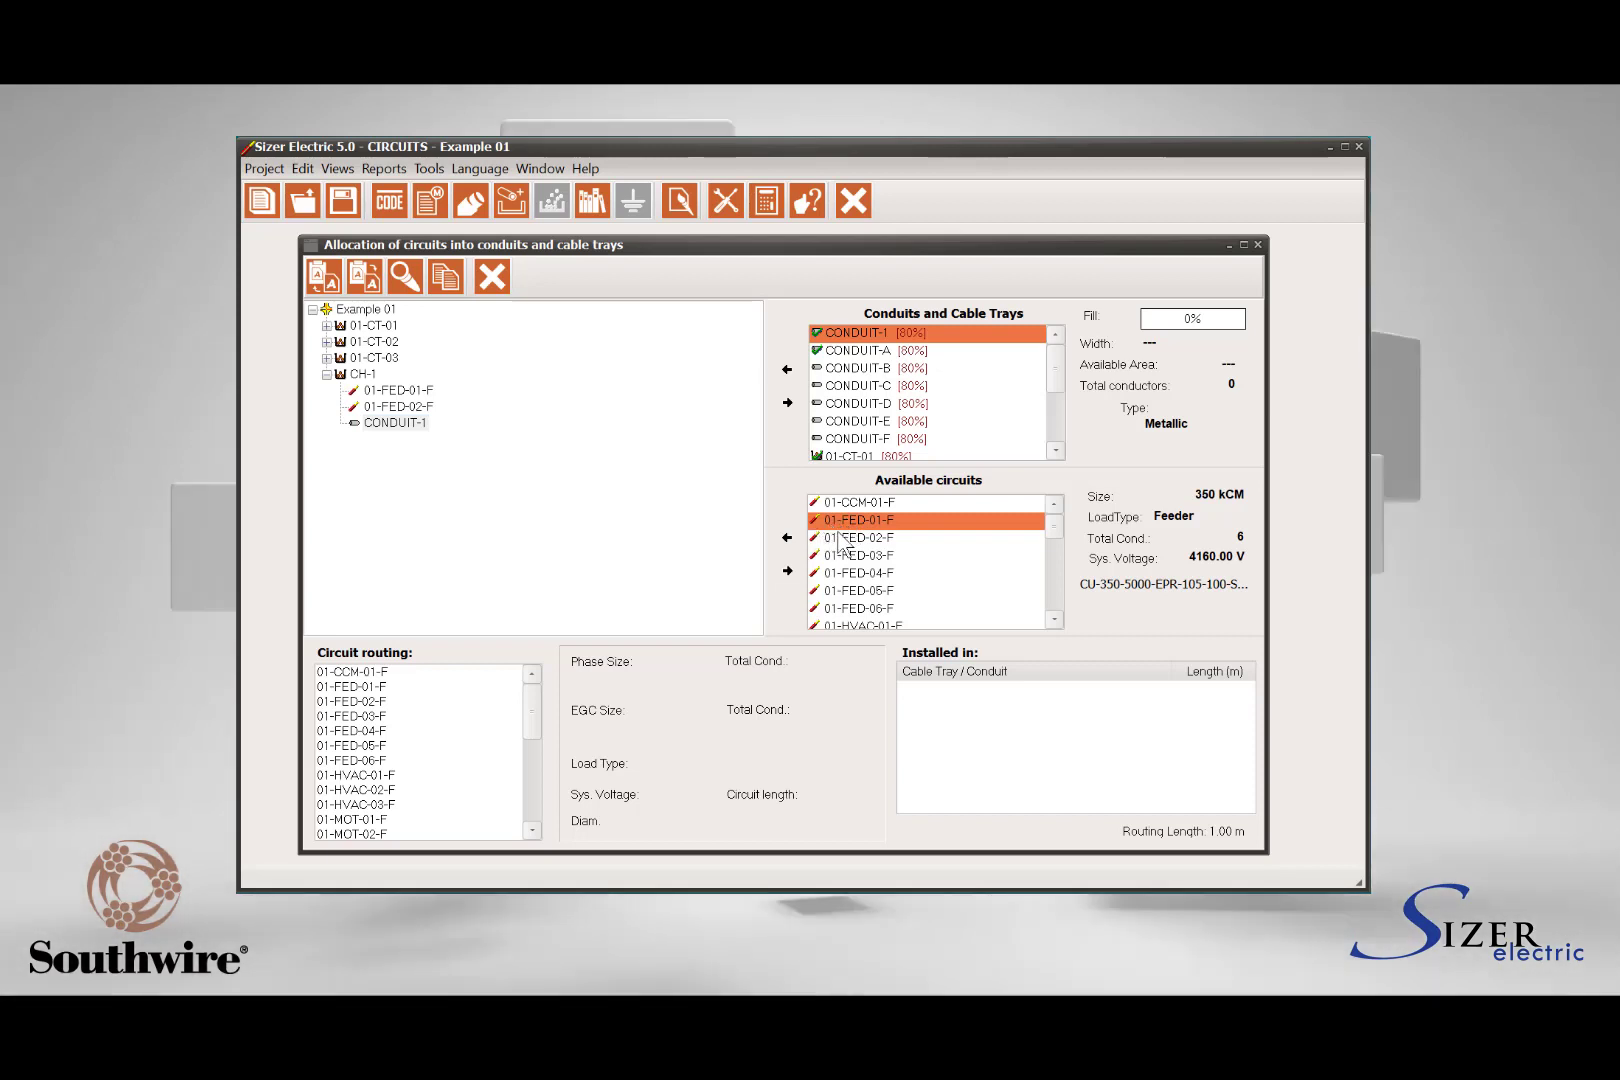
click(787, 538)
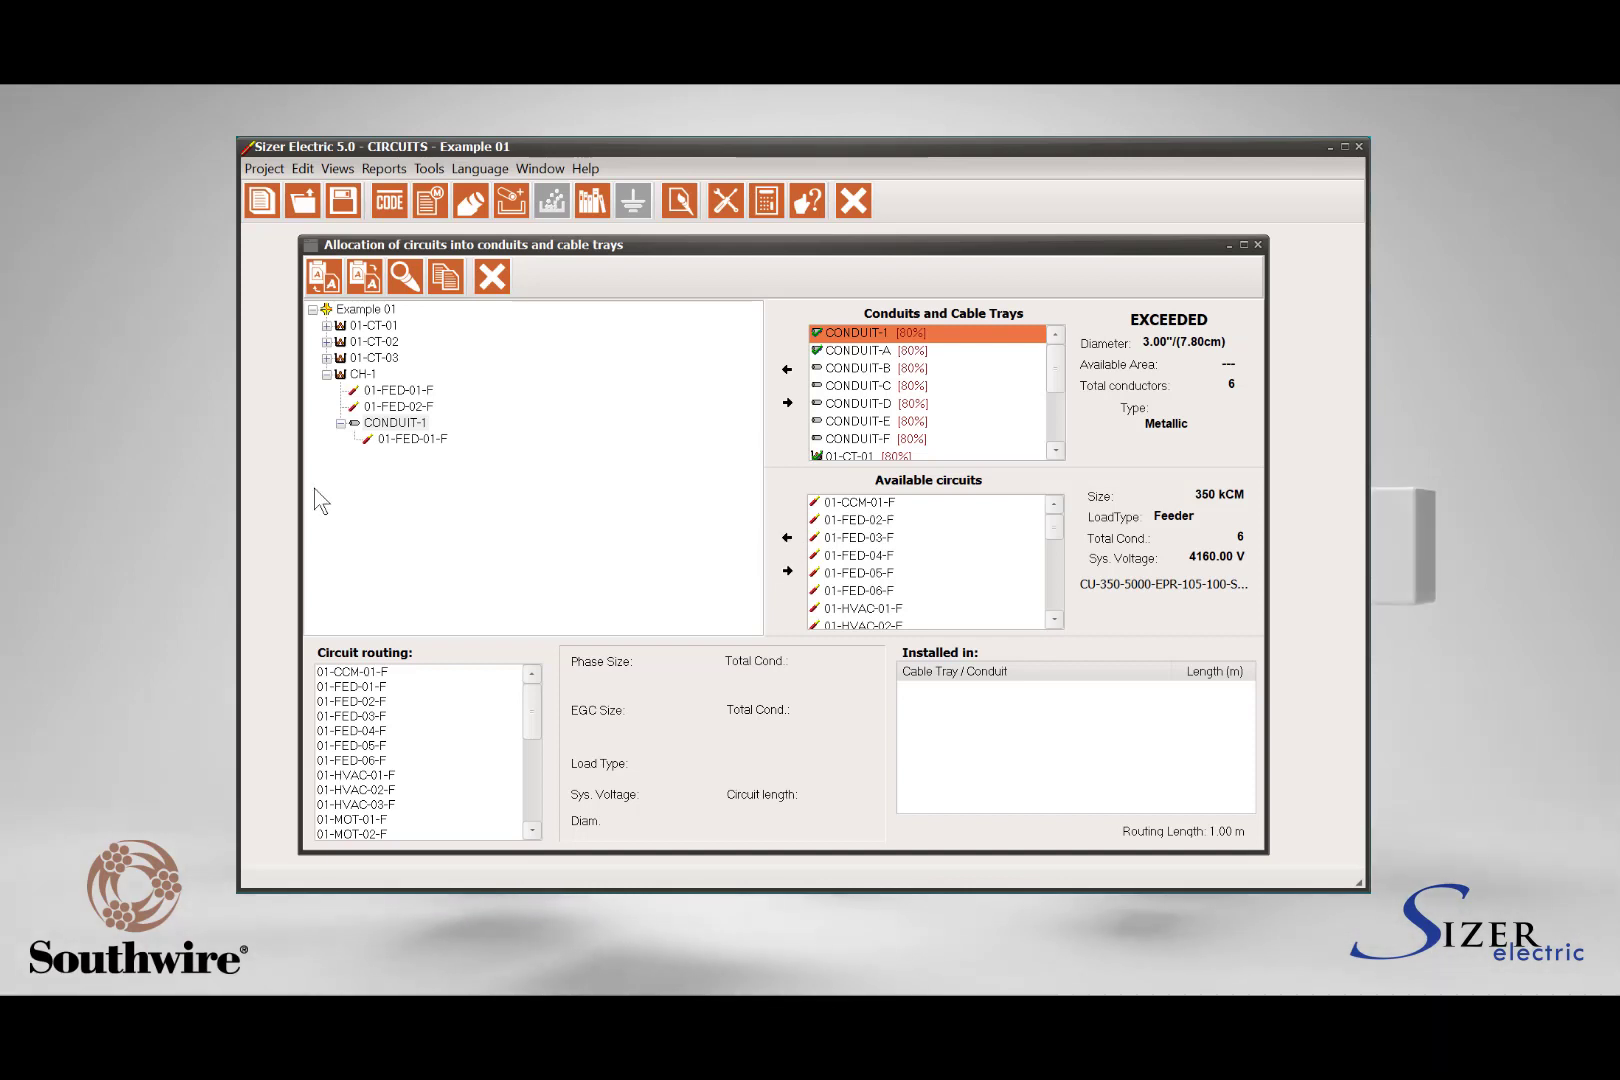
click(392, 440)
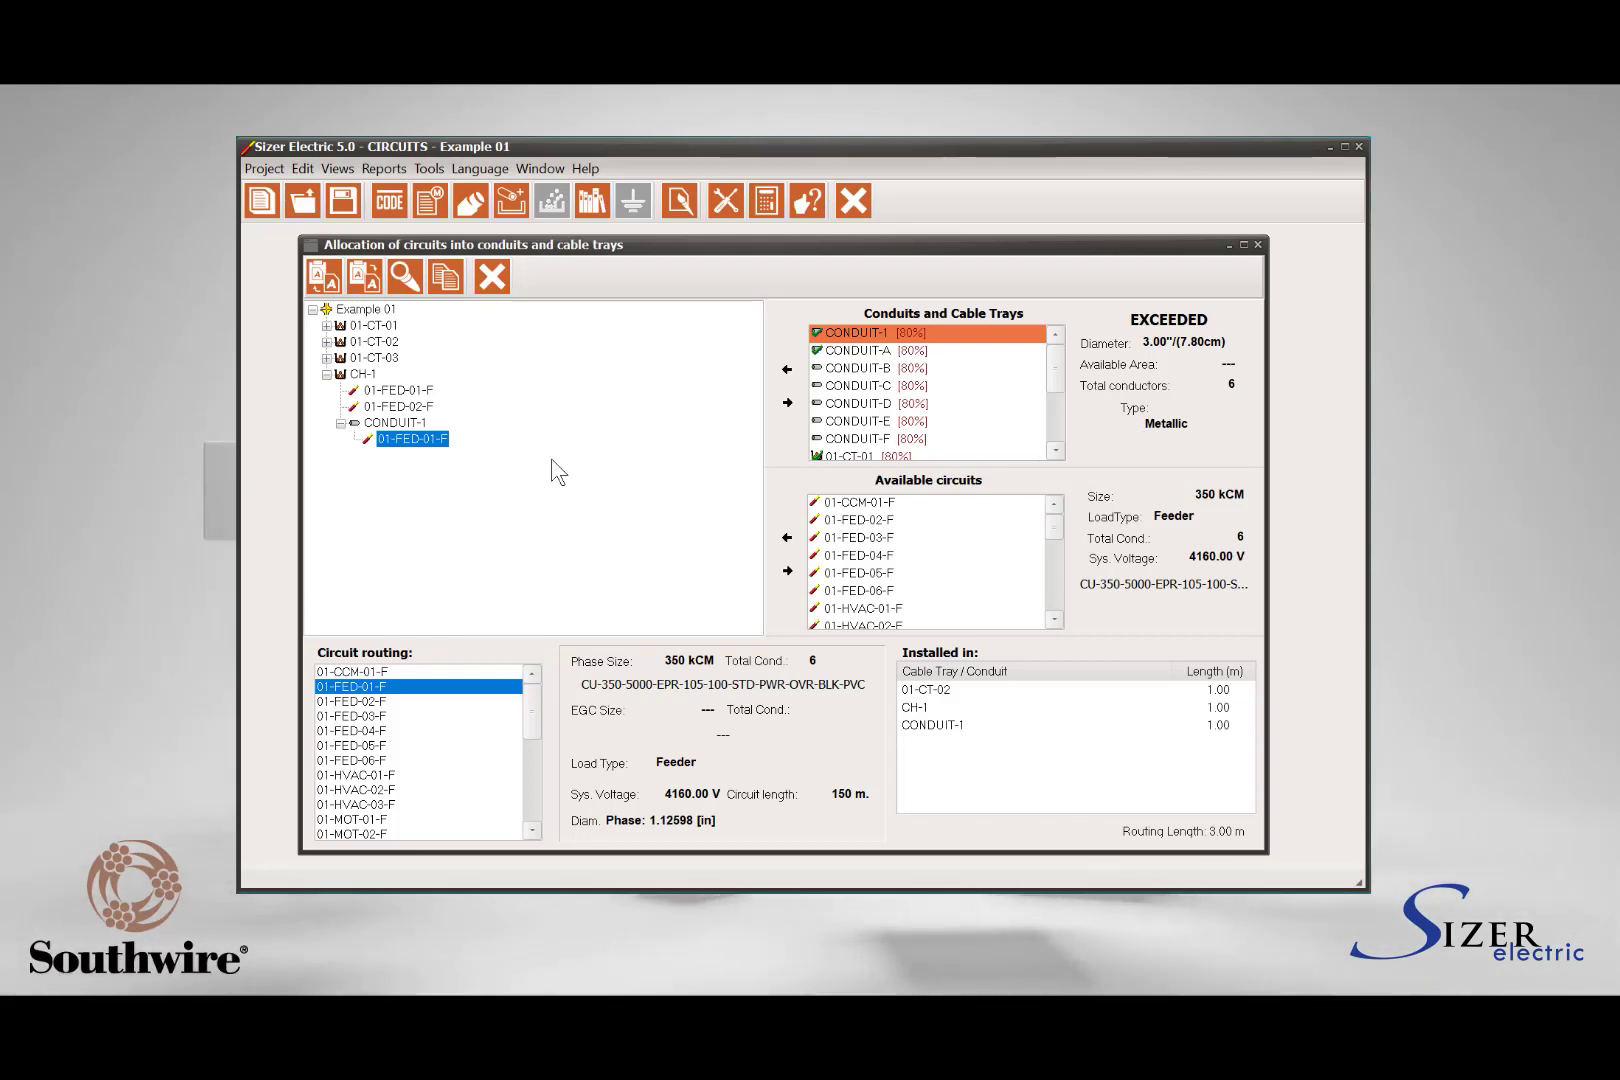
Add ladder tray 01-CT-04 to the Example 01 project.
click(351, 316)
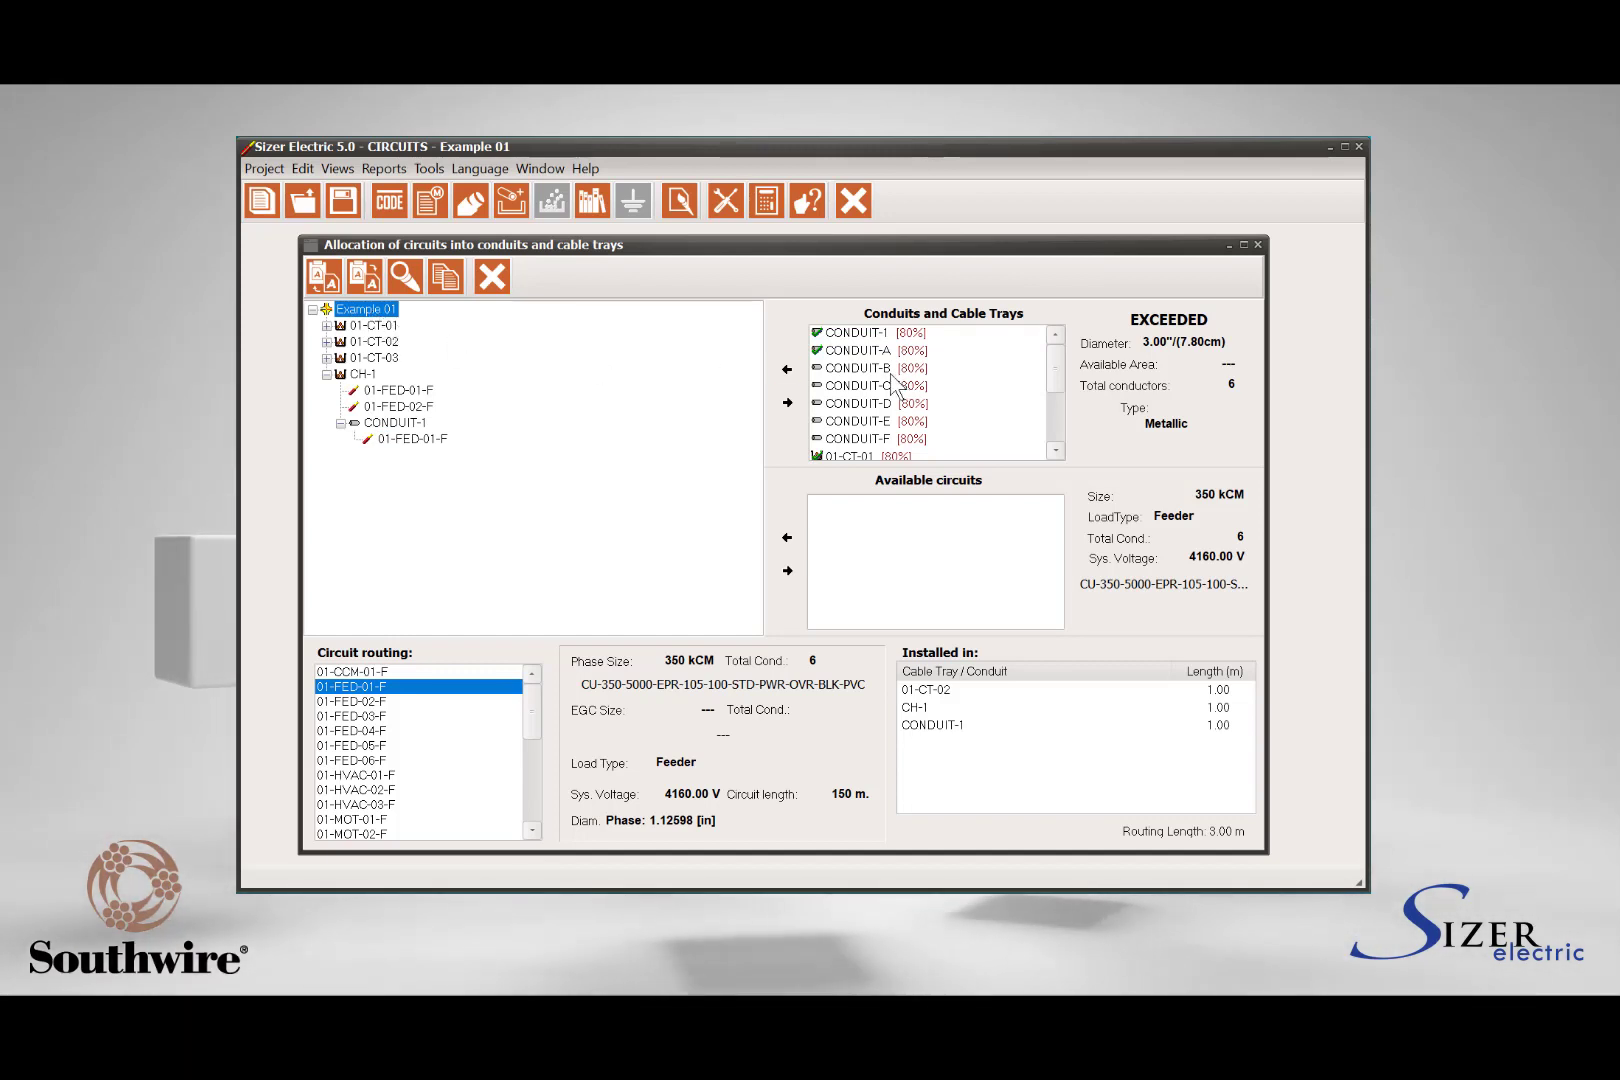
scroll(882, 397, down, 3)
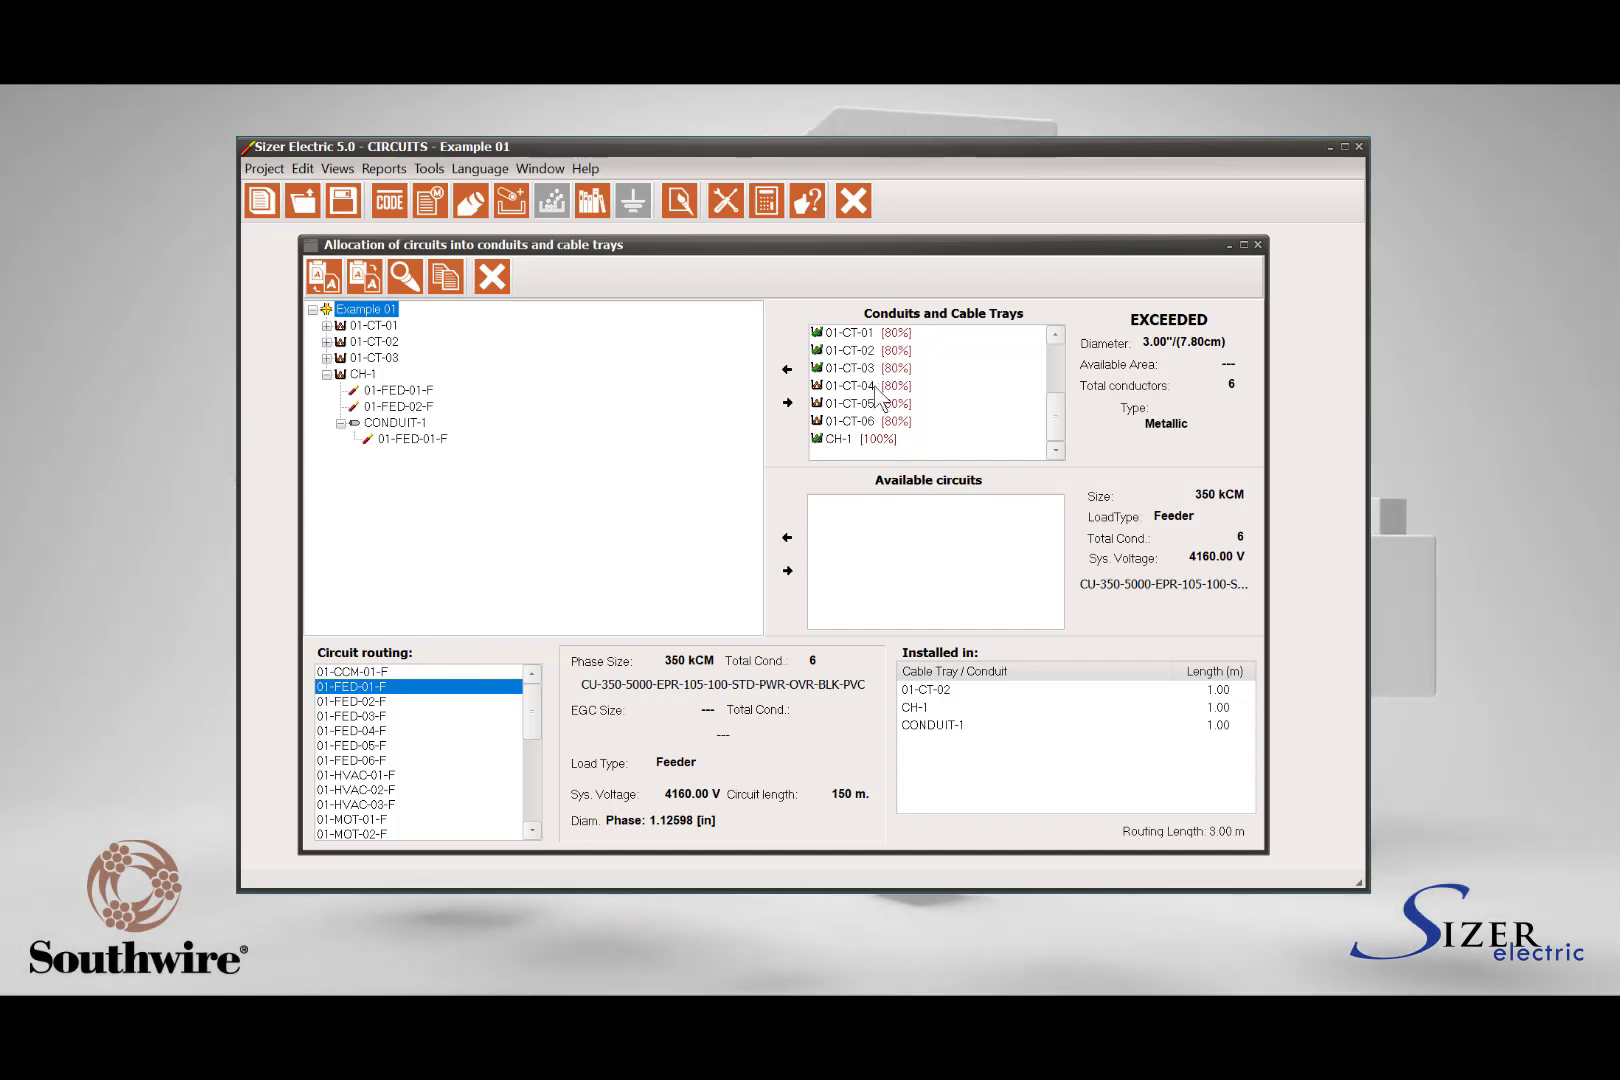
click(857, 390)
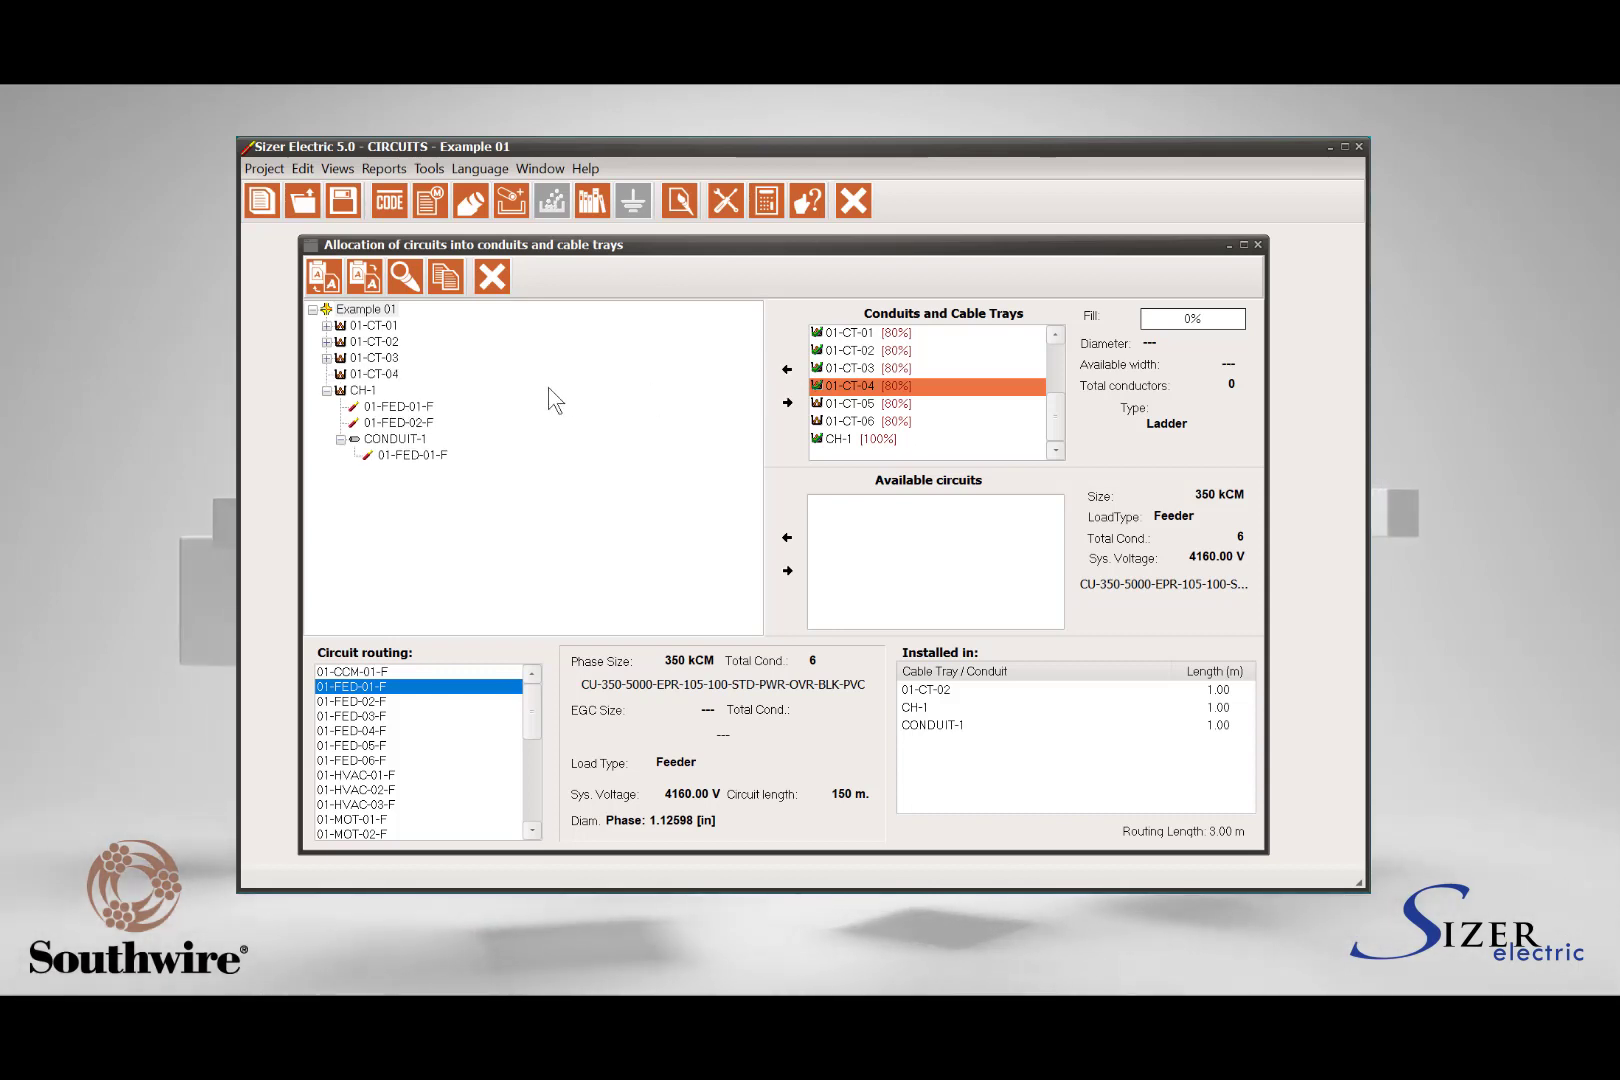
Select cable tray CH-1 and expand it to show its contents.
click(345, 378)
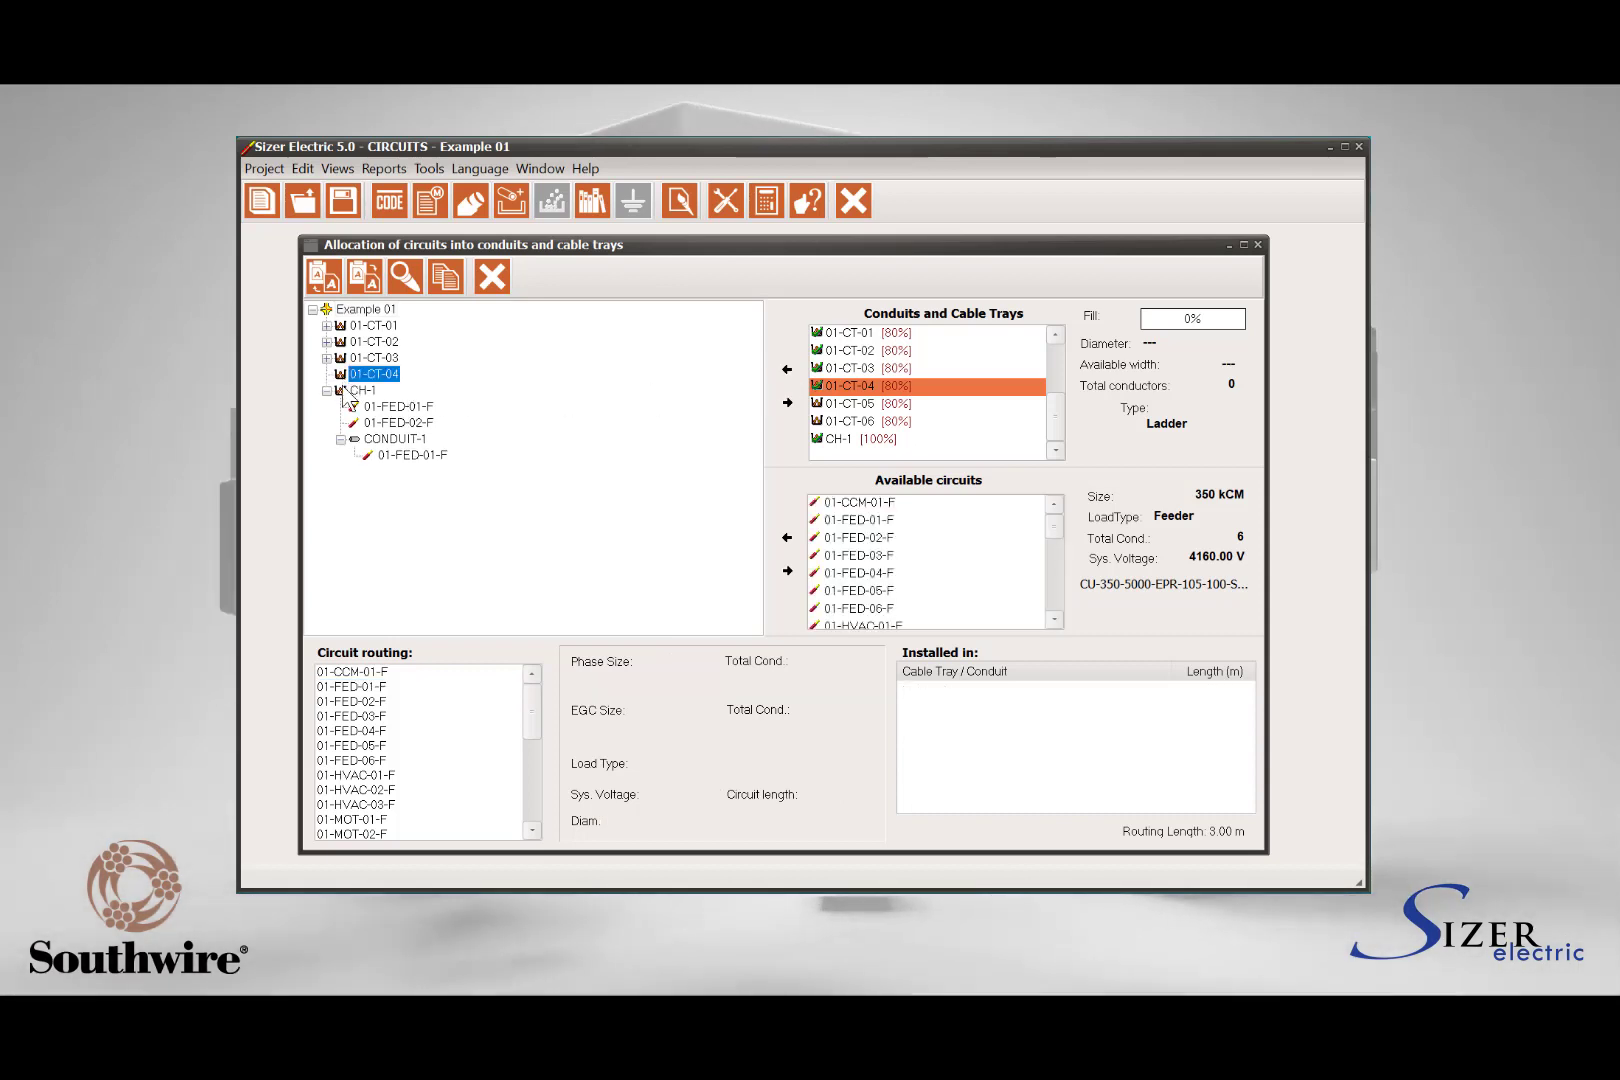
click(364, 392)
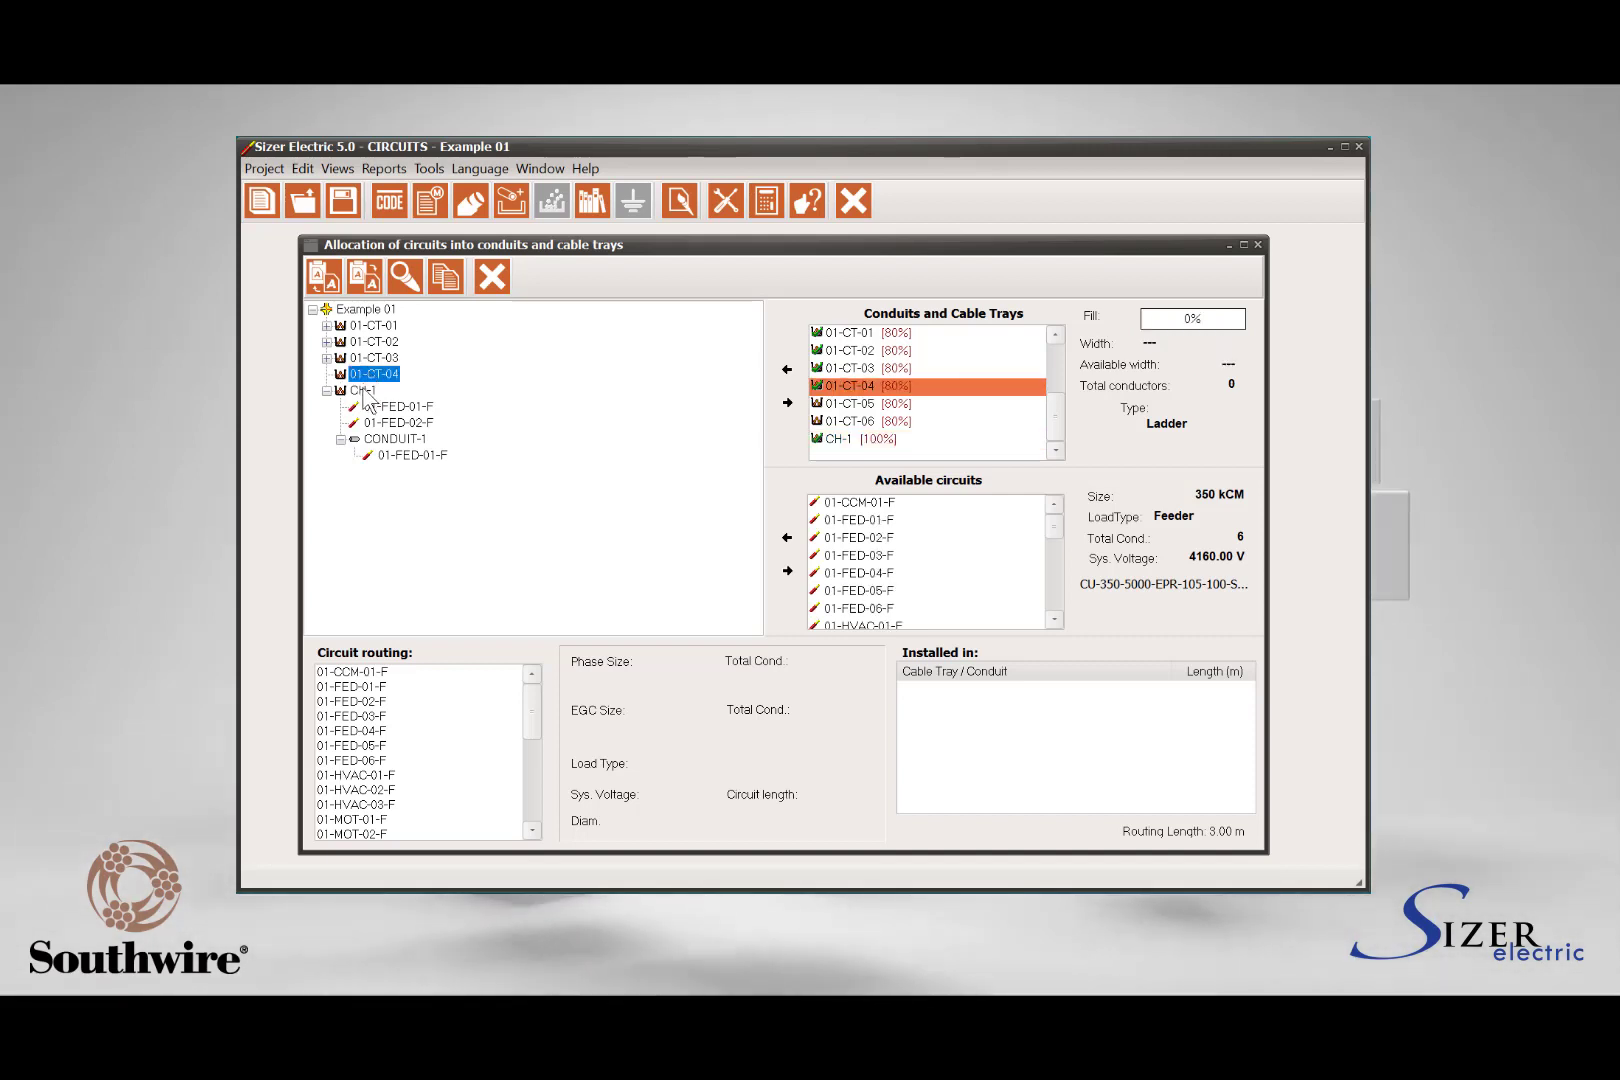
click(326, 391)
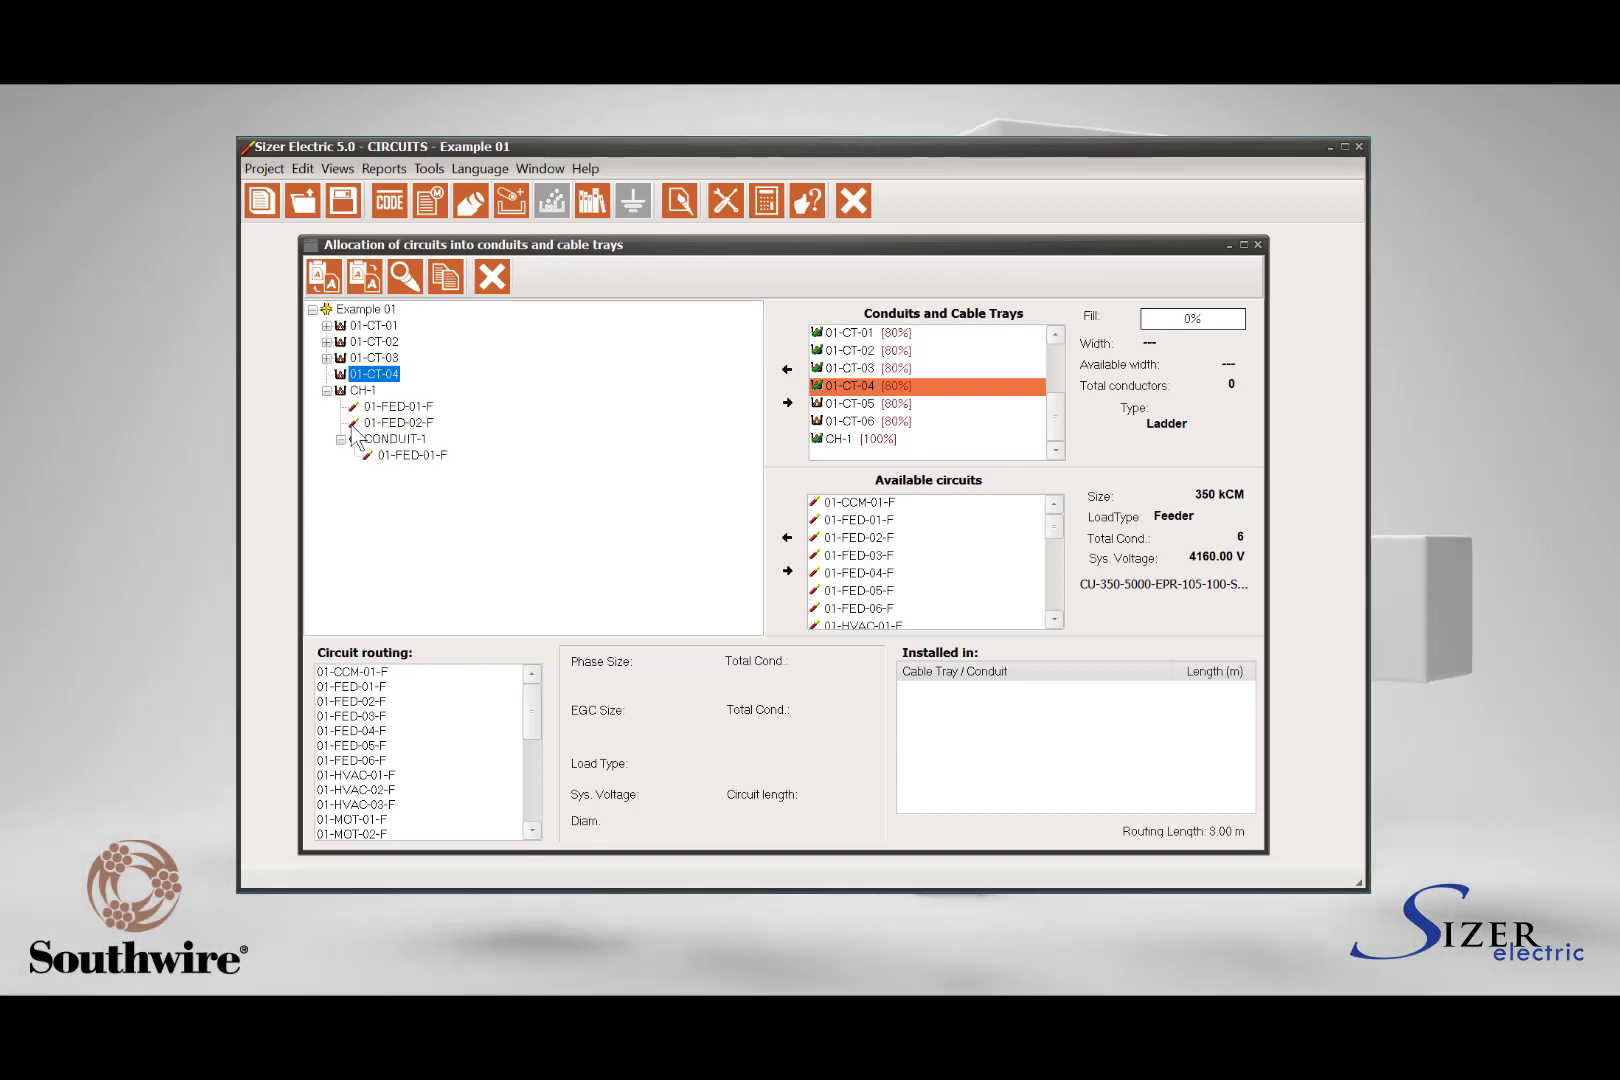
Review routing details of circuits 01-FED-01-F, 01-FED-02-F and 01-CCM-01-F.
click(371, 687)
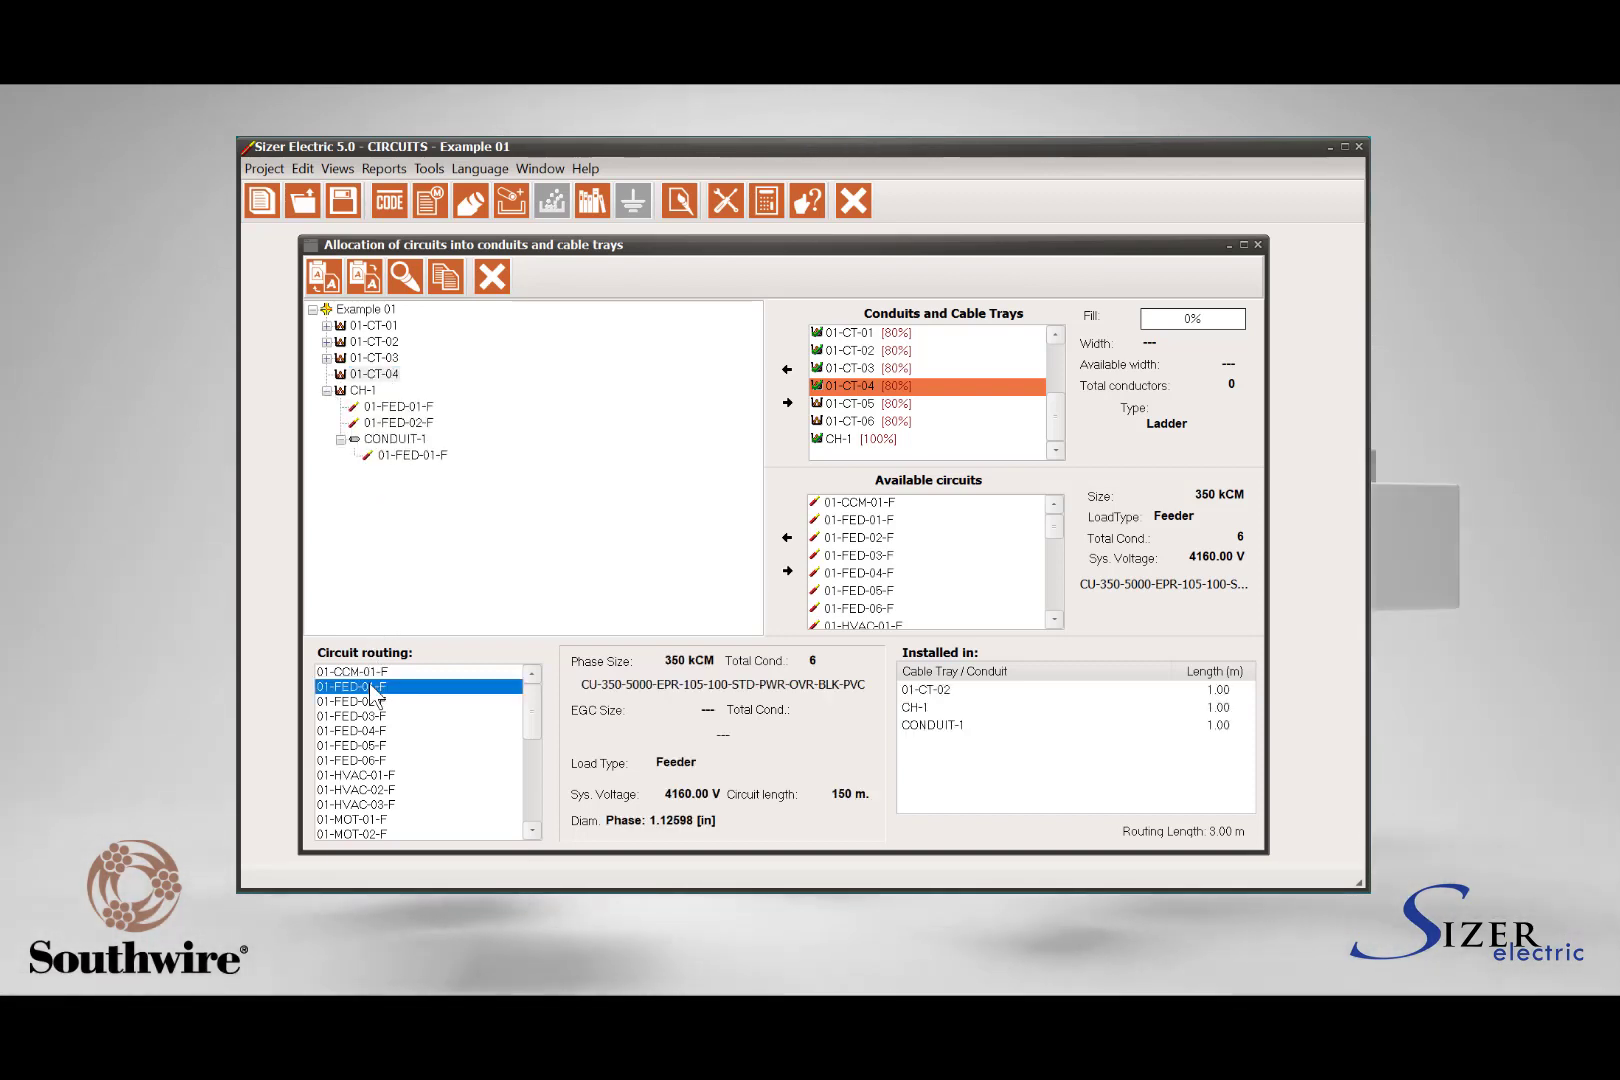
click(373, 701)
click(376, 672)
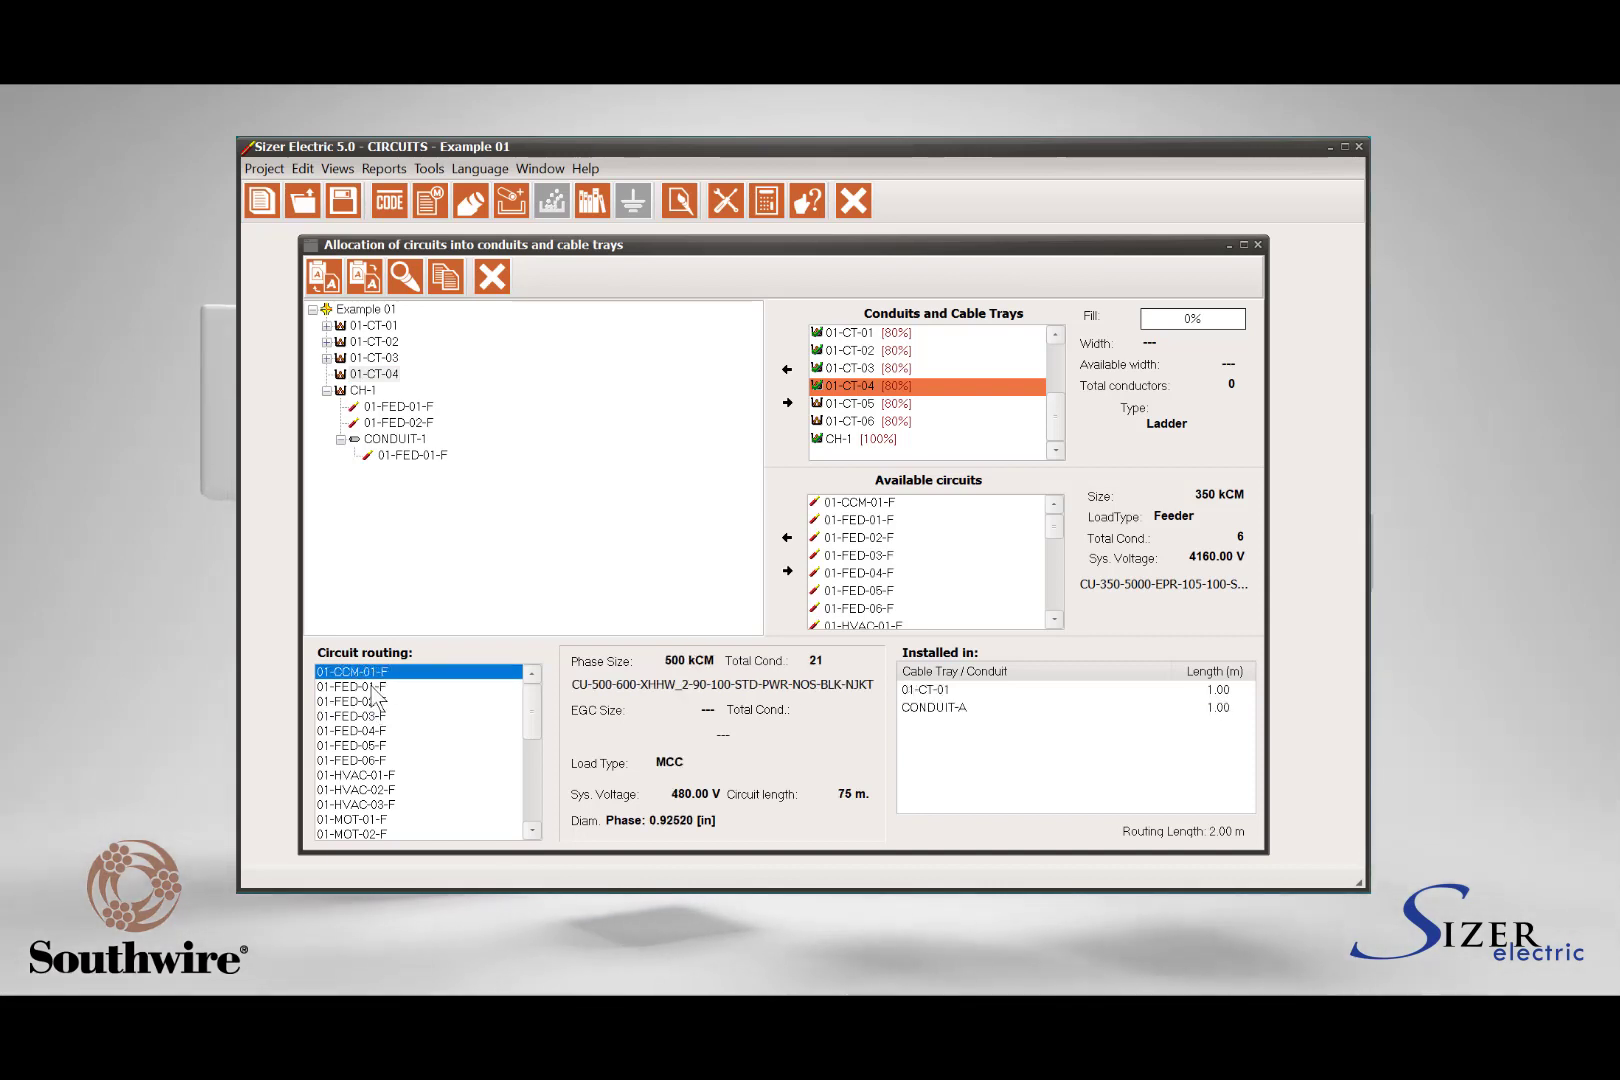
click(371, 687)
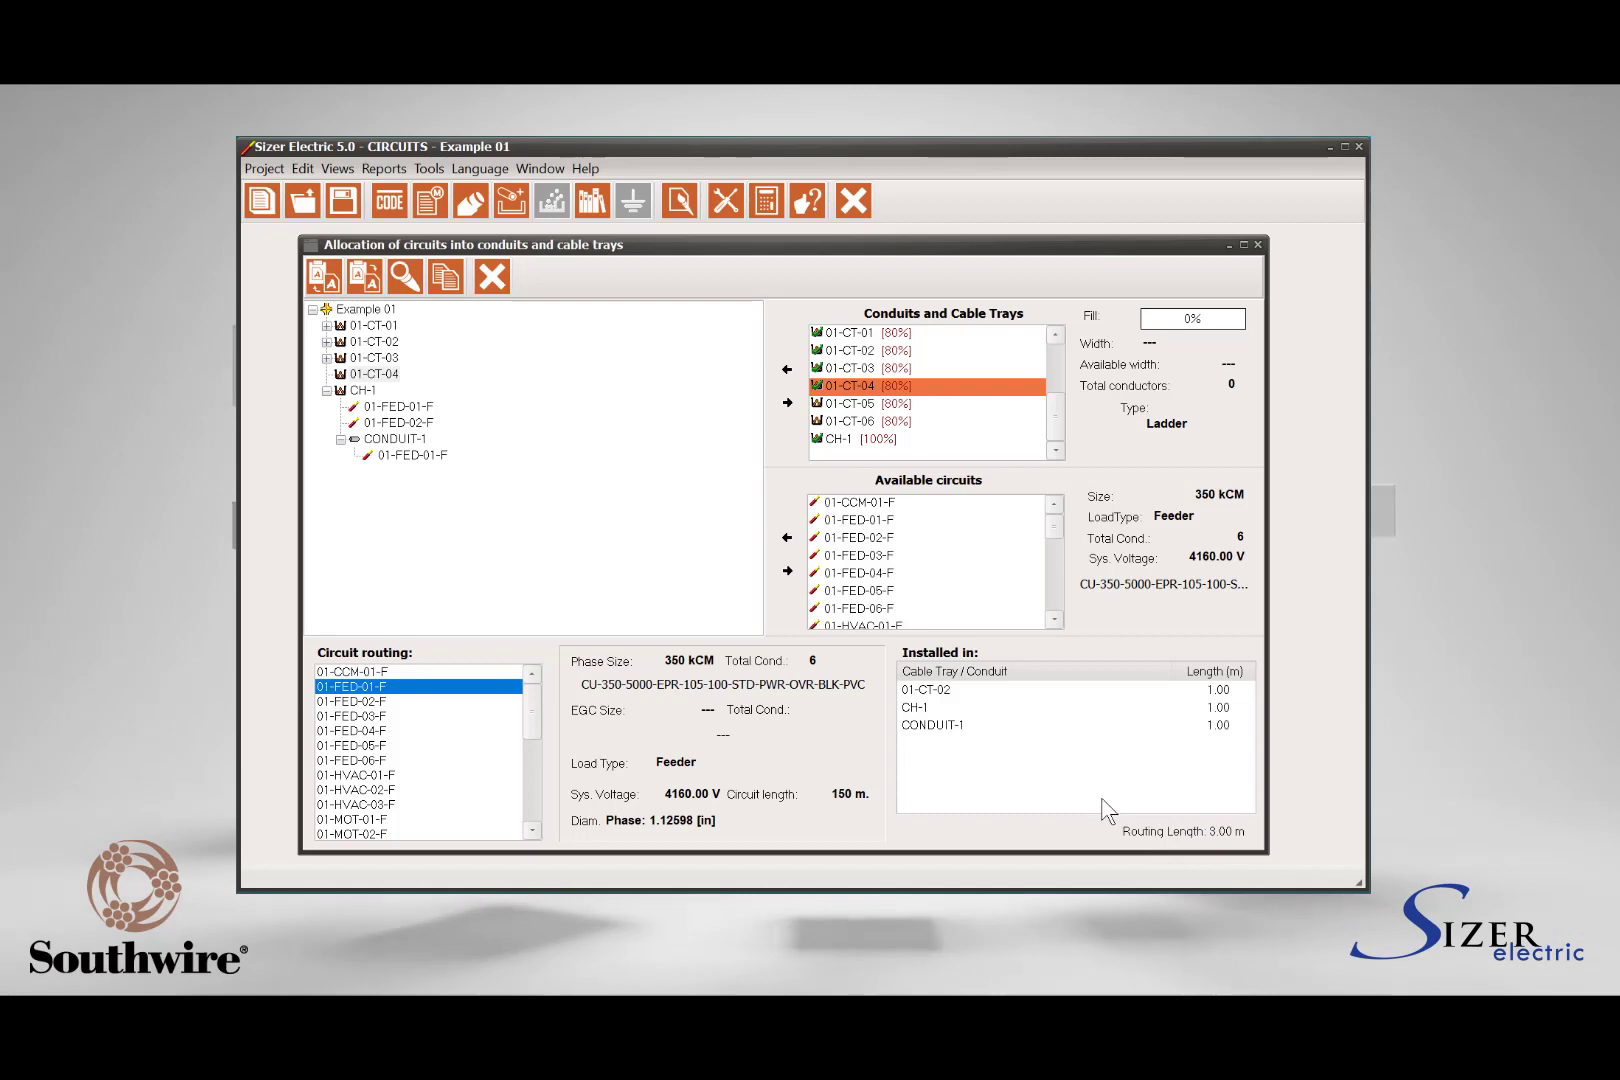
Compare available feeder sizes (4/0 AWG 01-FED-02-F, 2 AWG 01-FED-03-F), then close the allocation window.
click(843, 521)
click(844, 541)
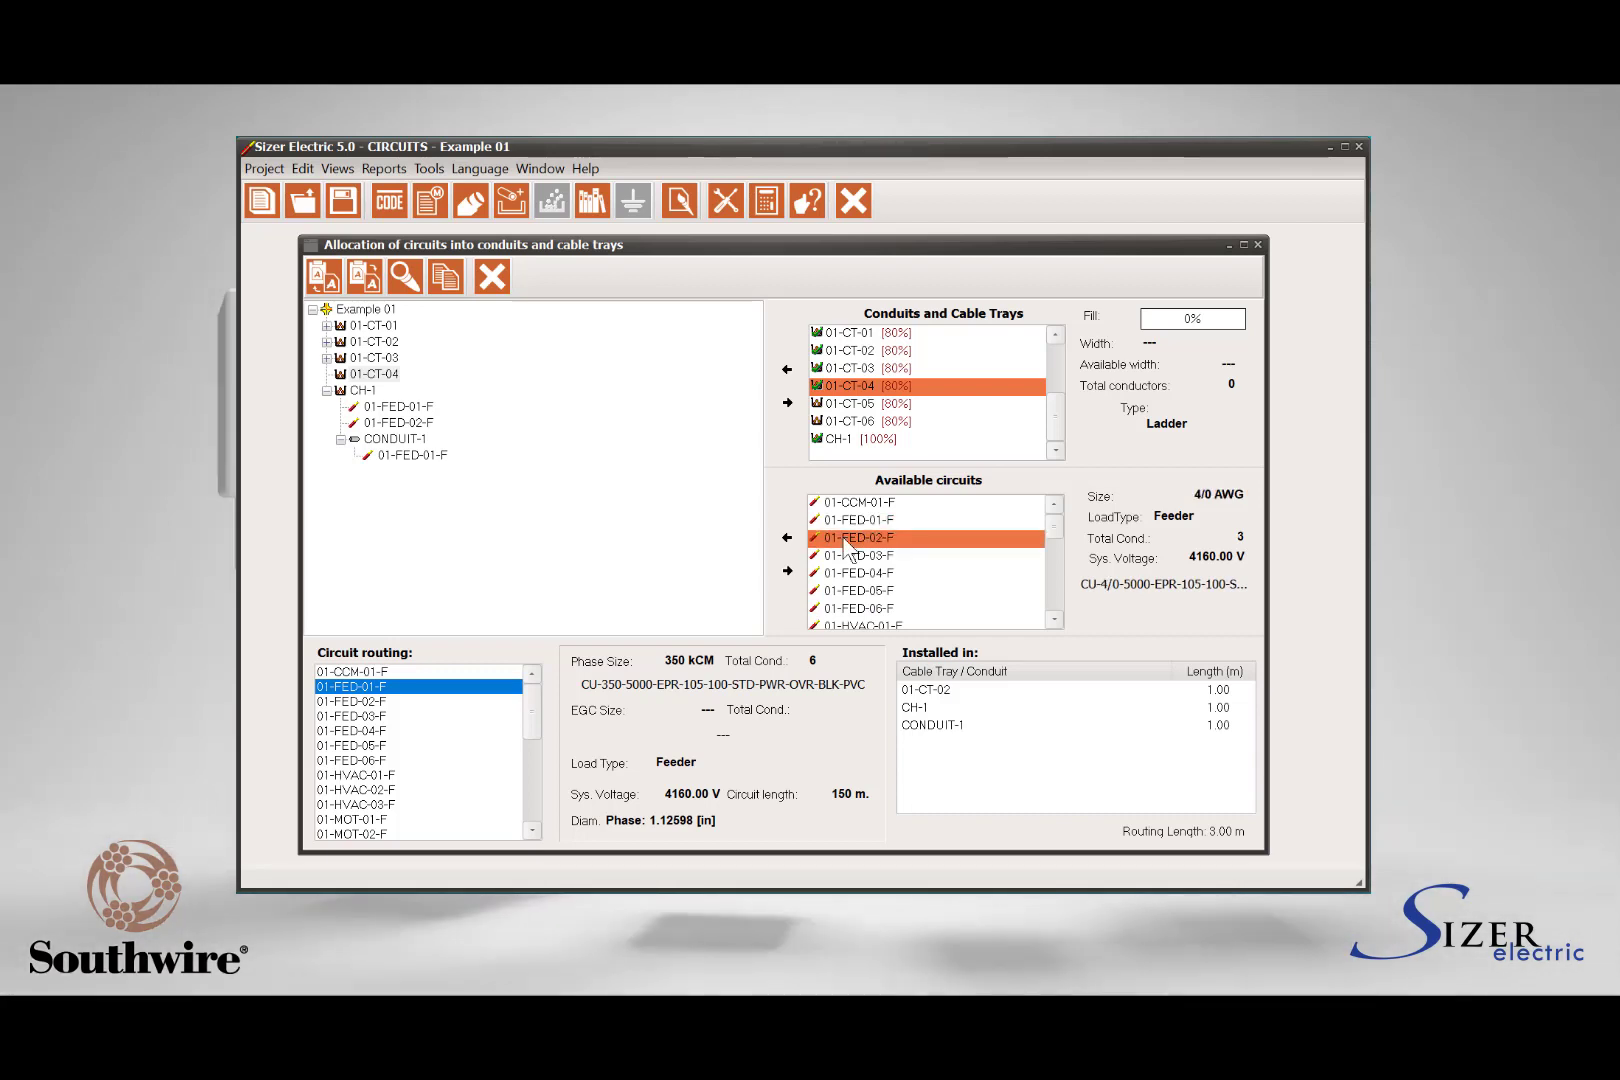
click(850, 556)
click(854, 574)
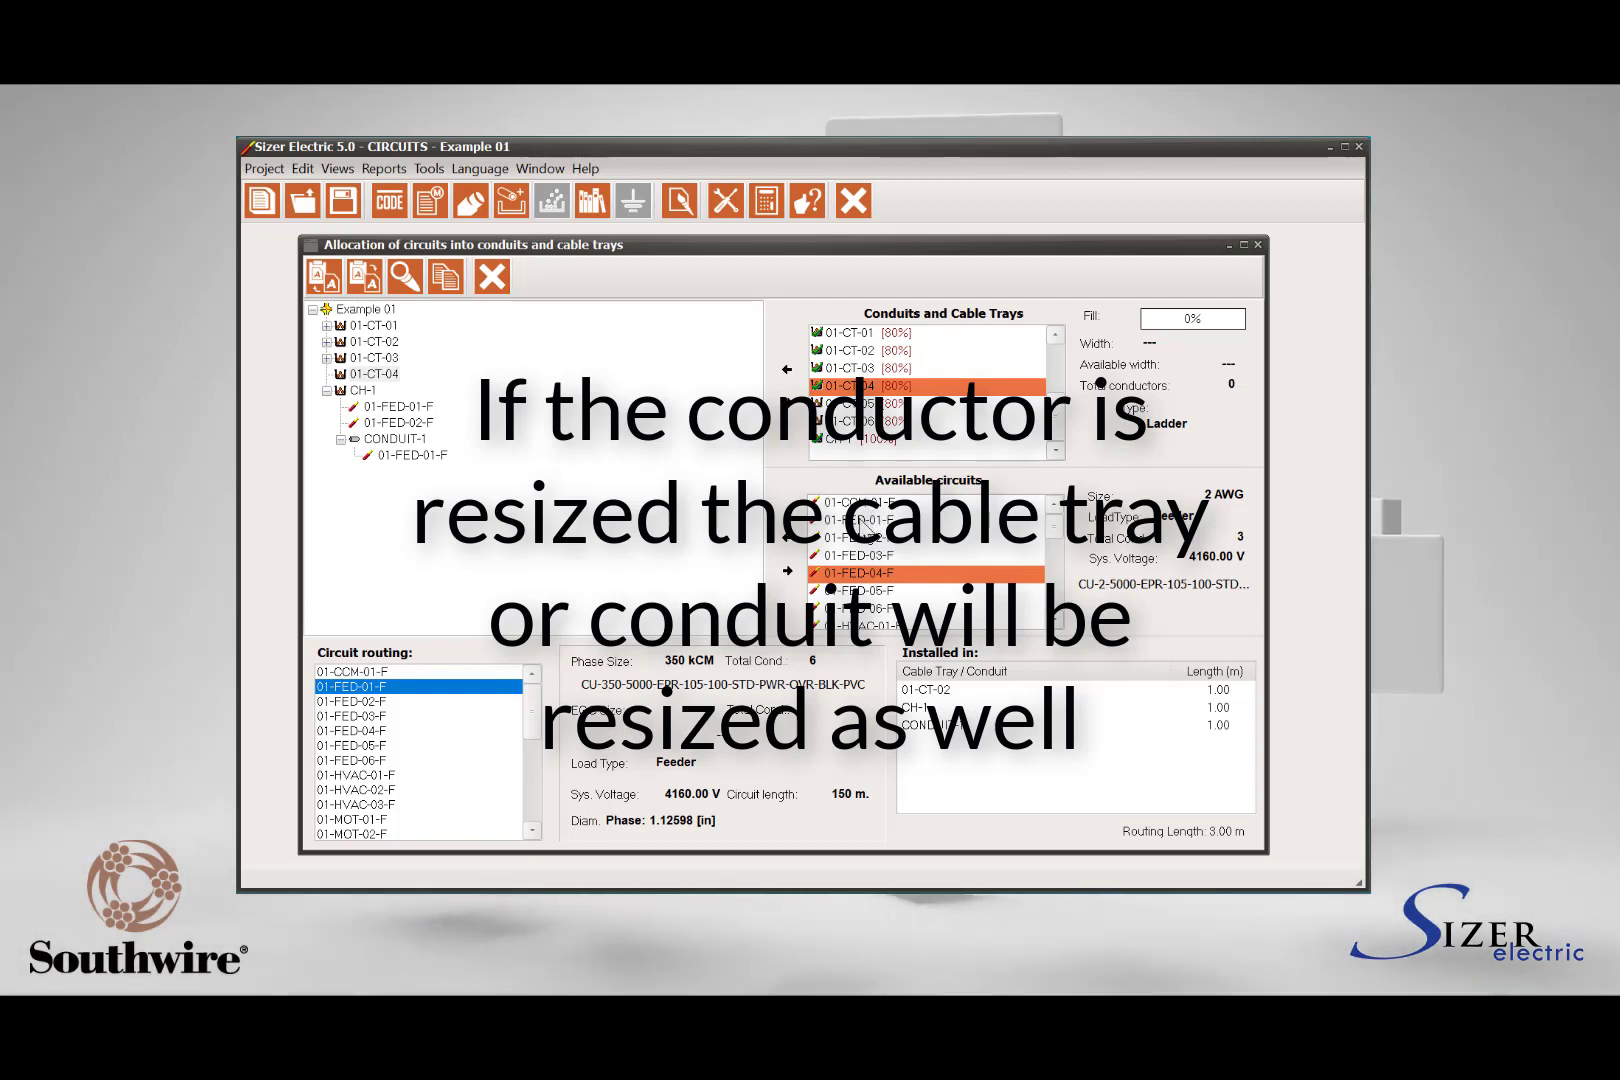
click(860, 520)
click(855, 538)
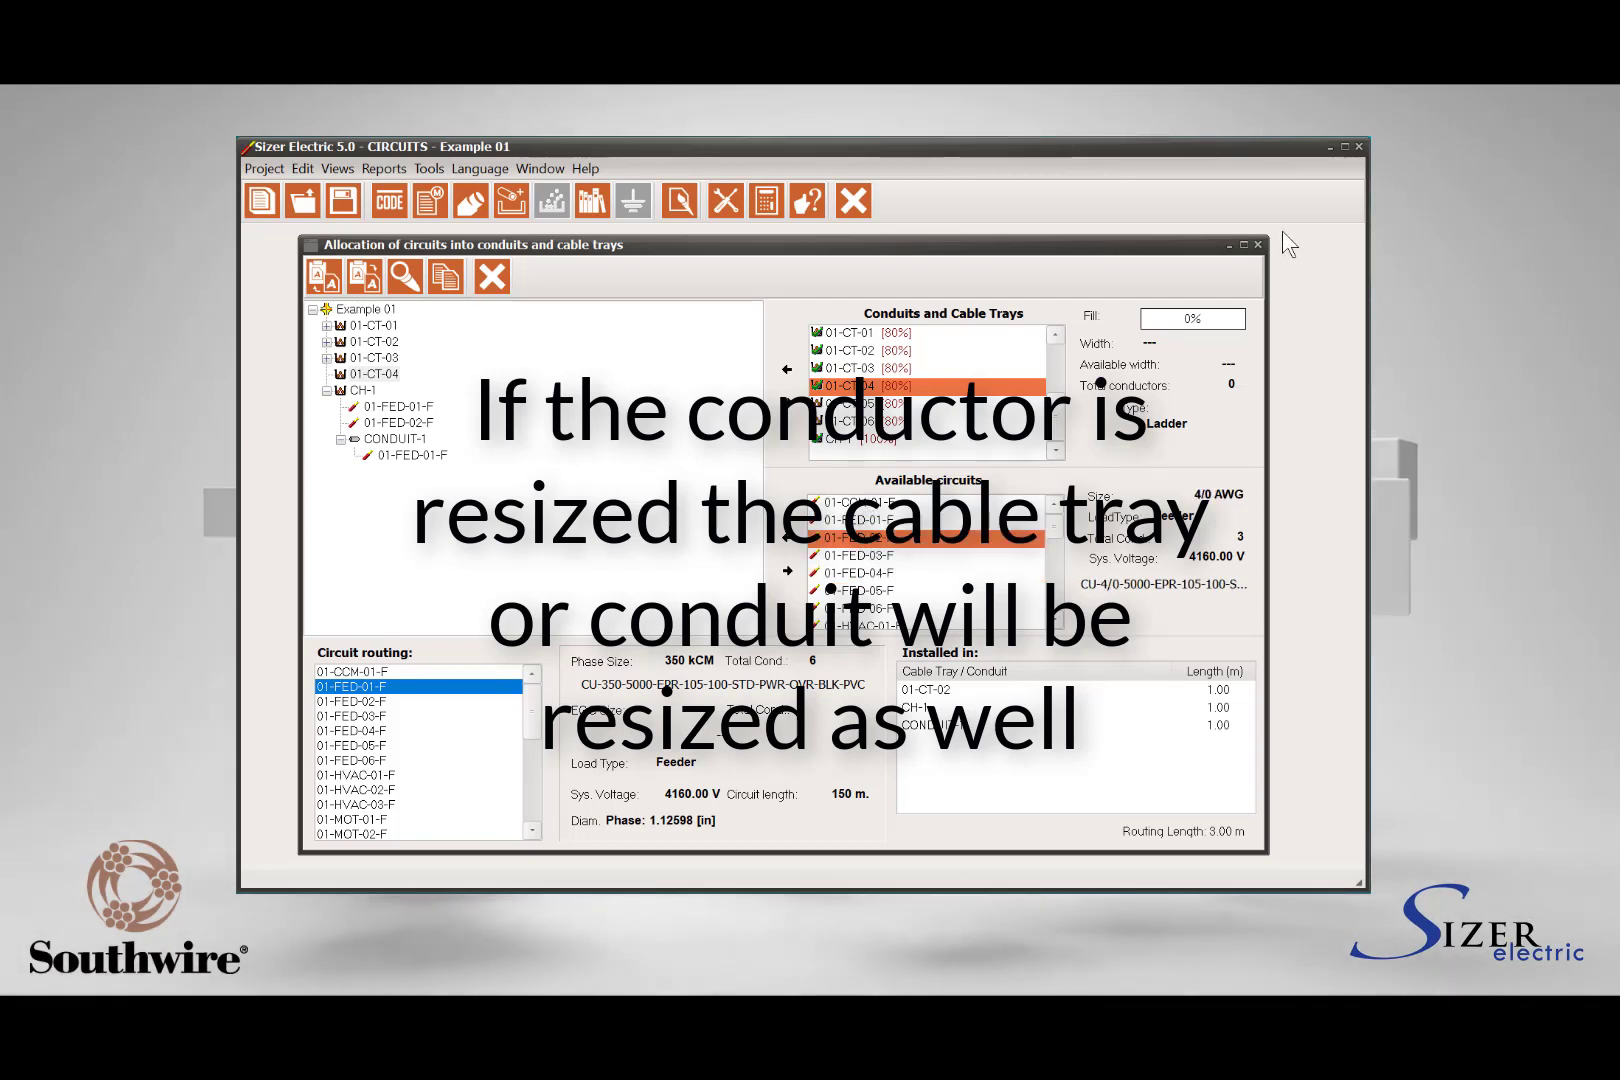
click(851, 556)
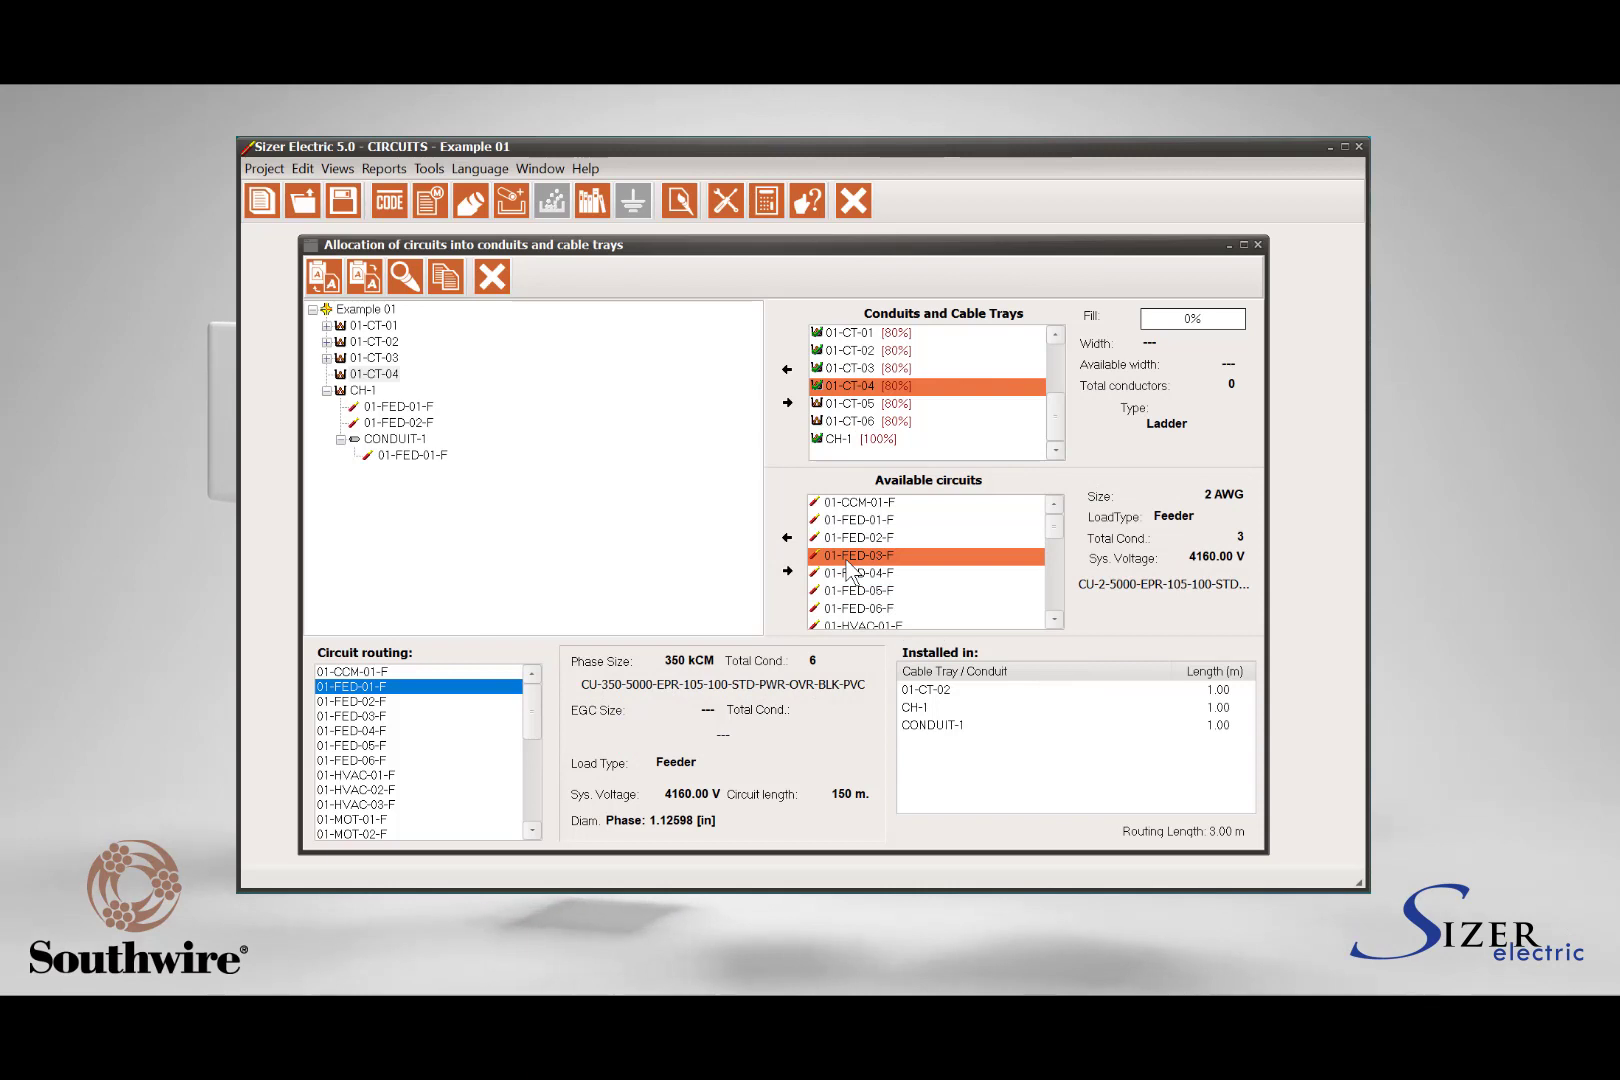
click(856, 574)
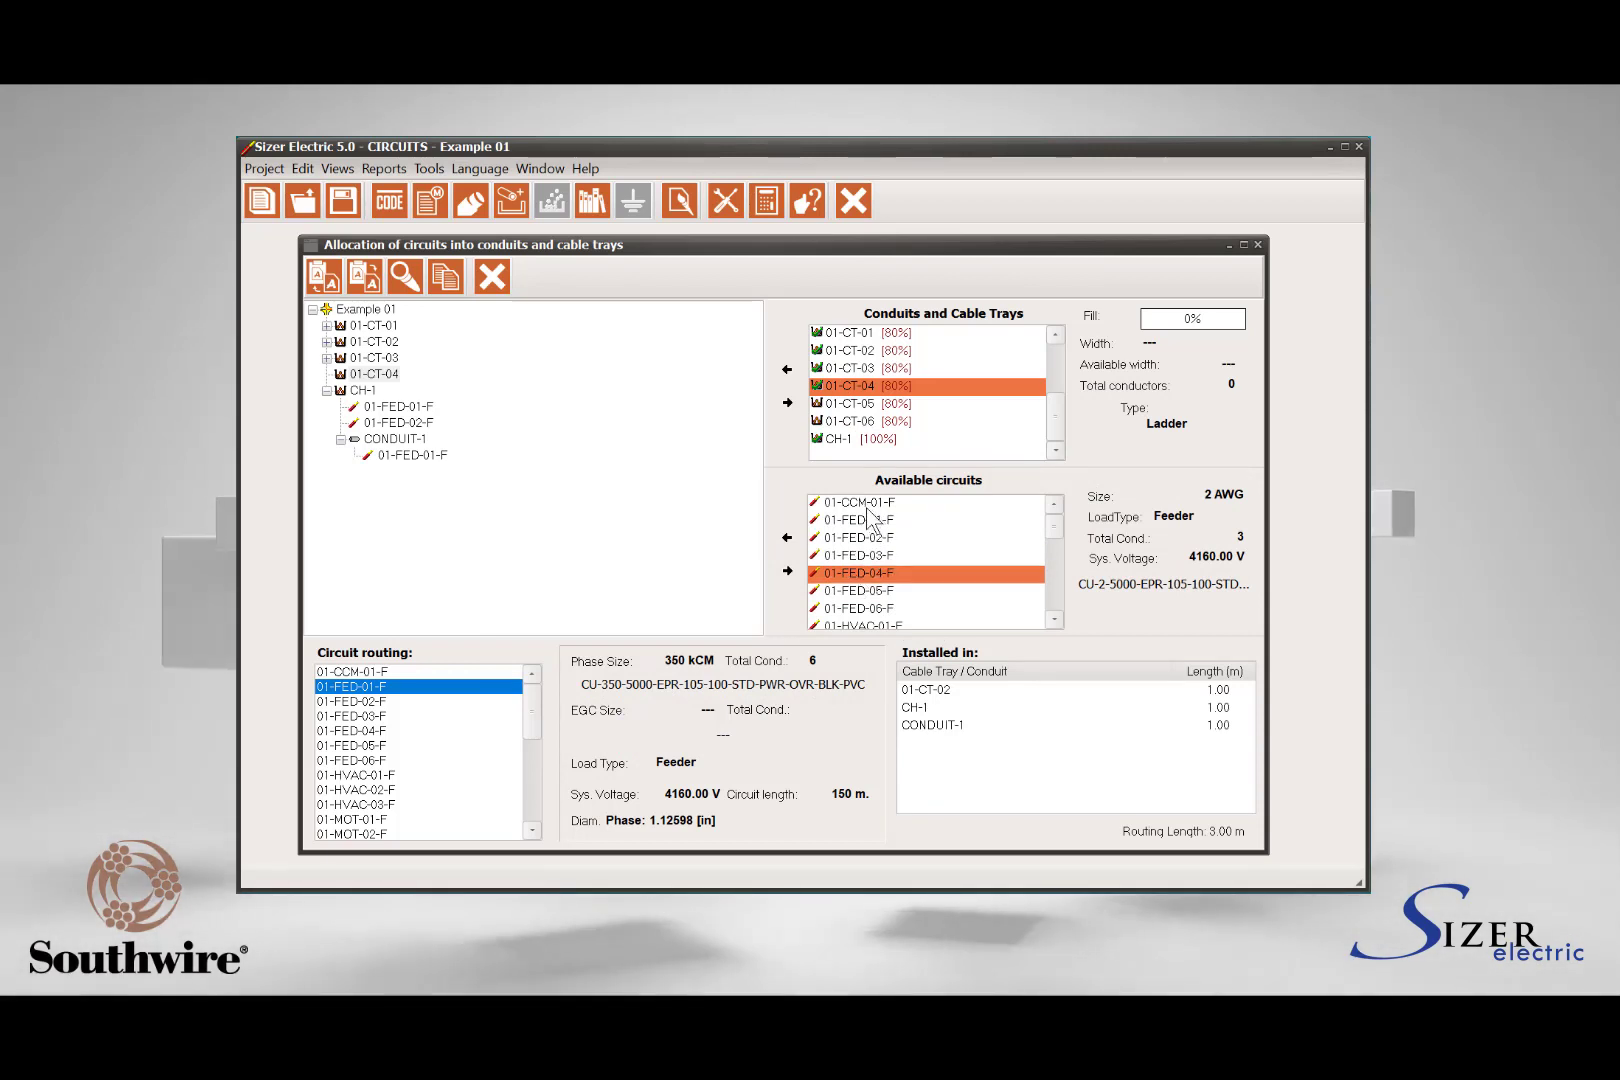
click(866, 520)
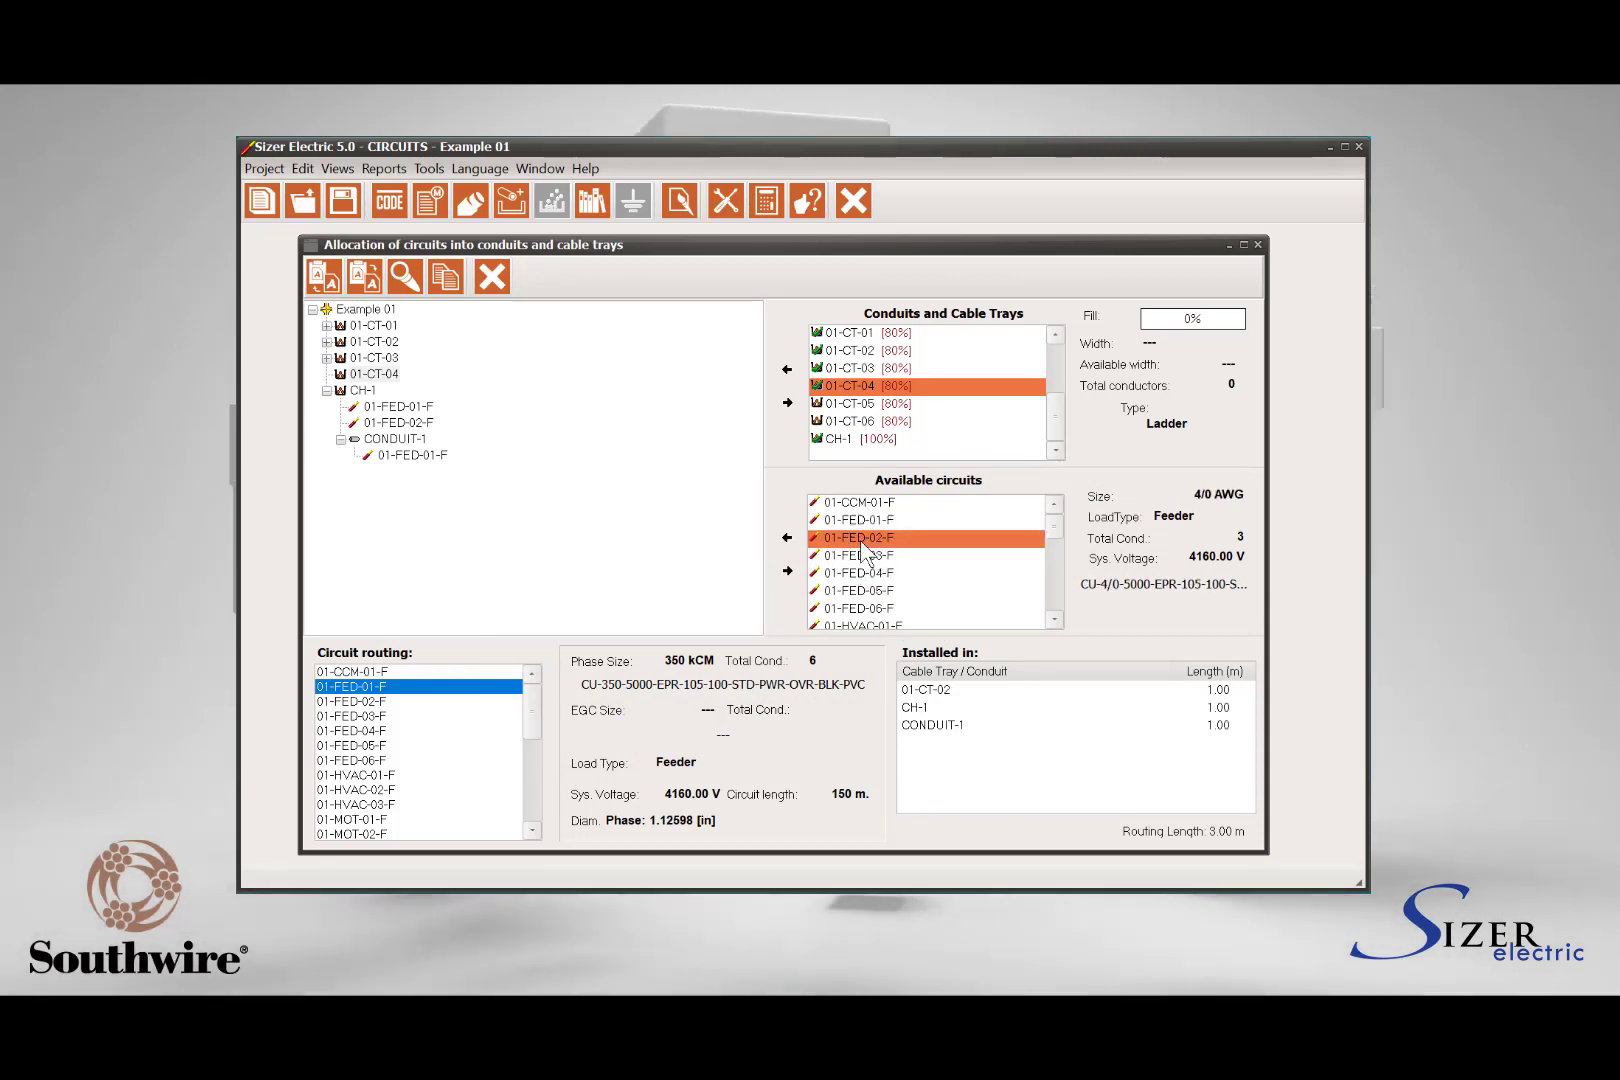
click(1258, 244)
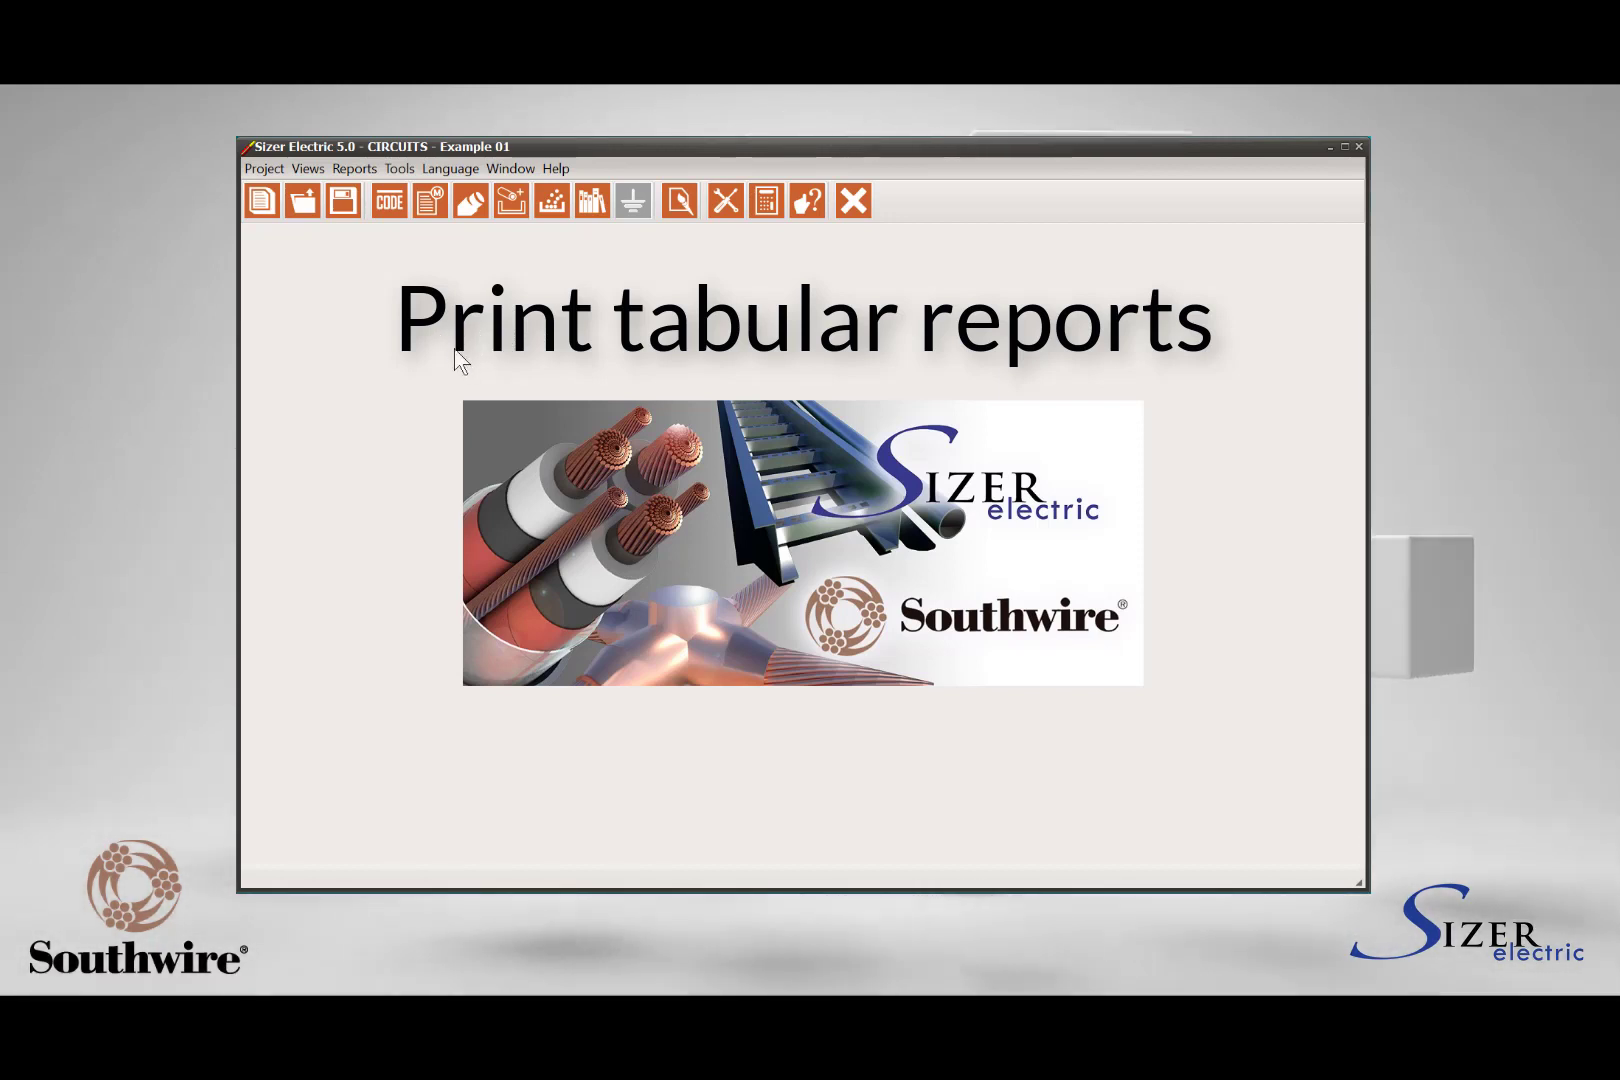
click(358, 170)
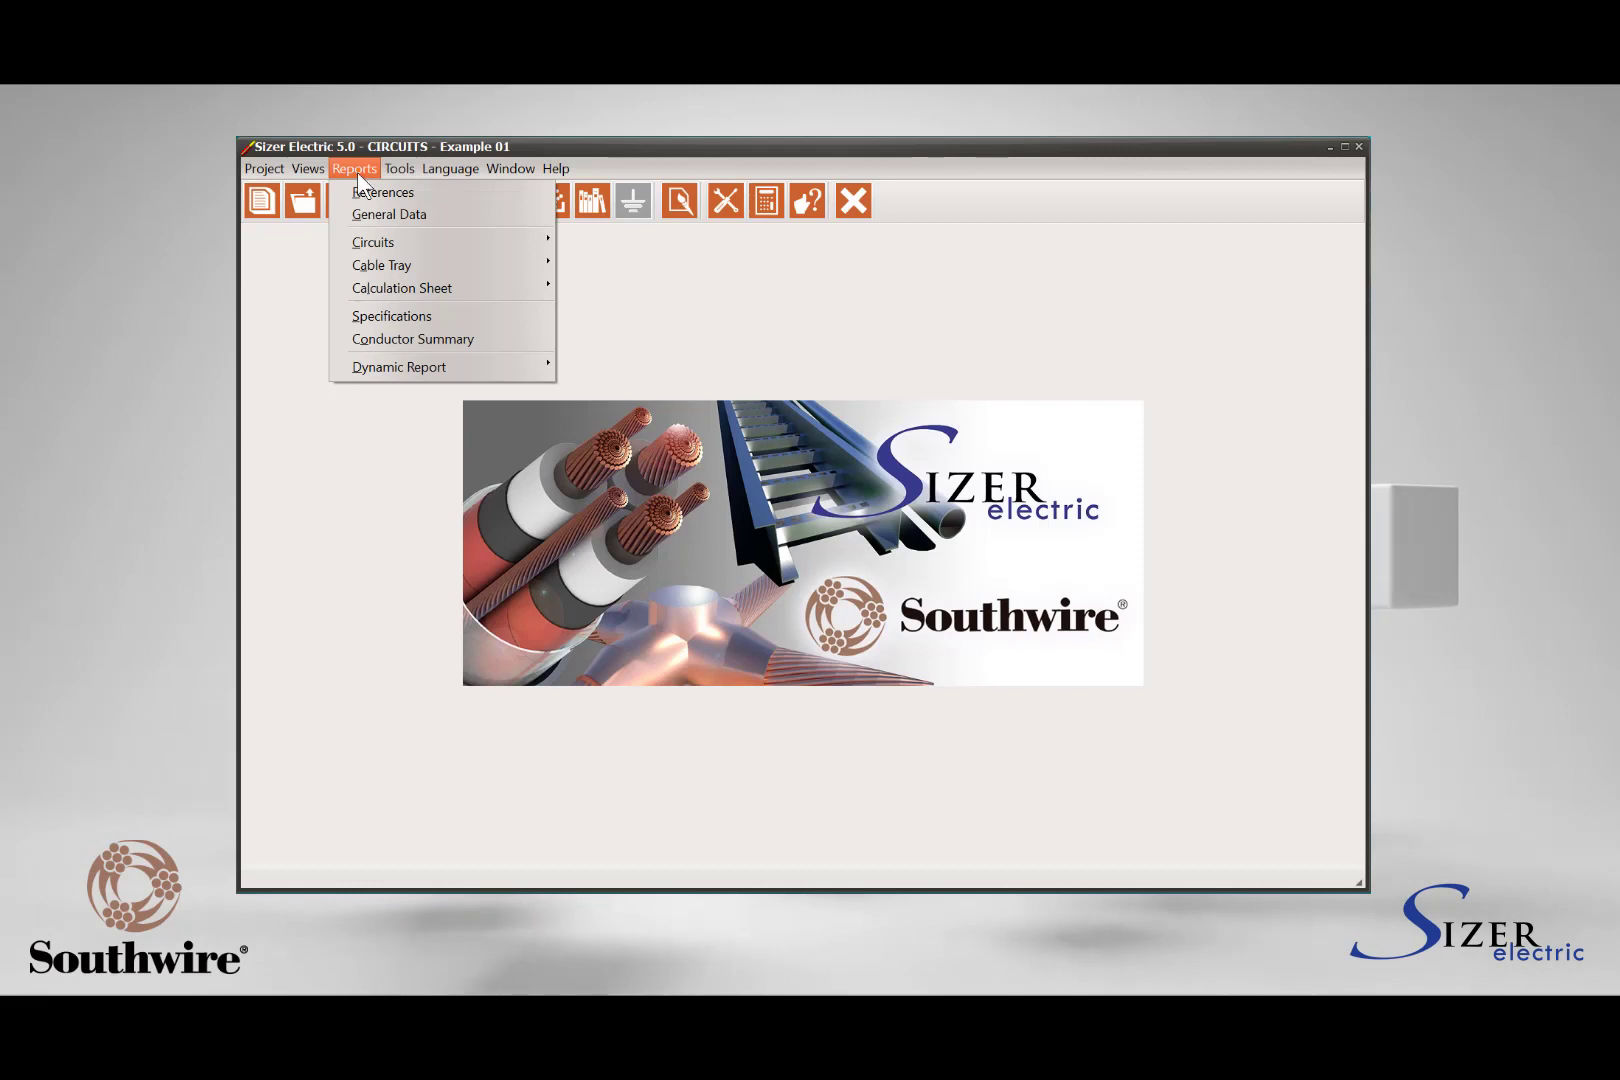
mouse_move(383, 262)
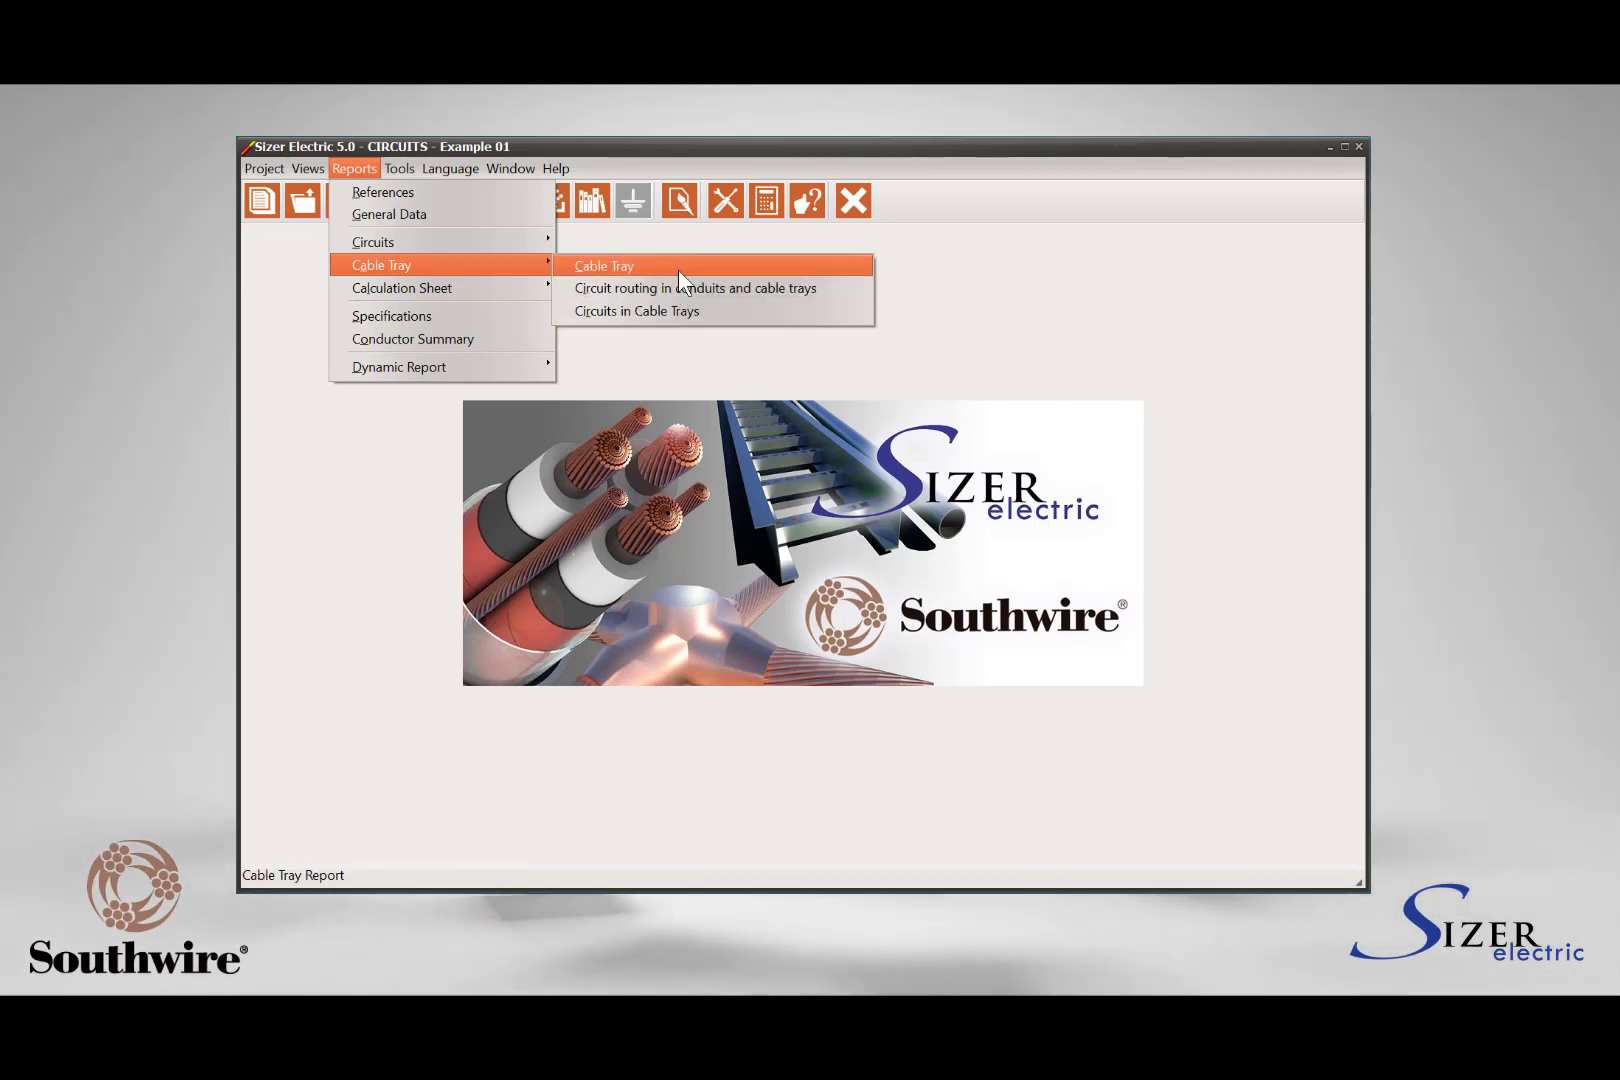
click(678, 268)
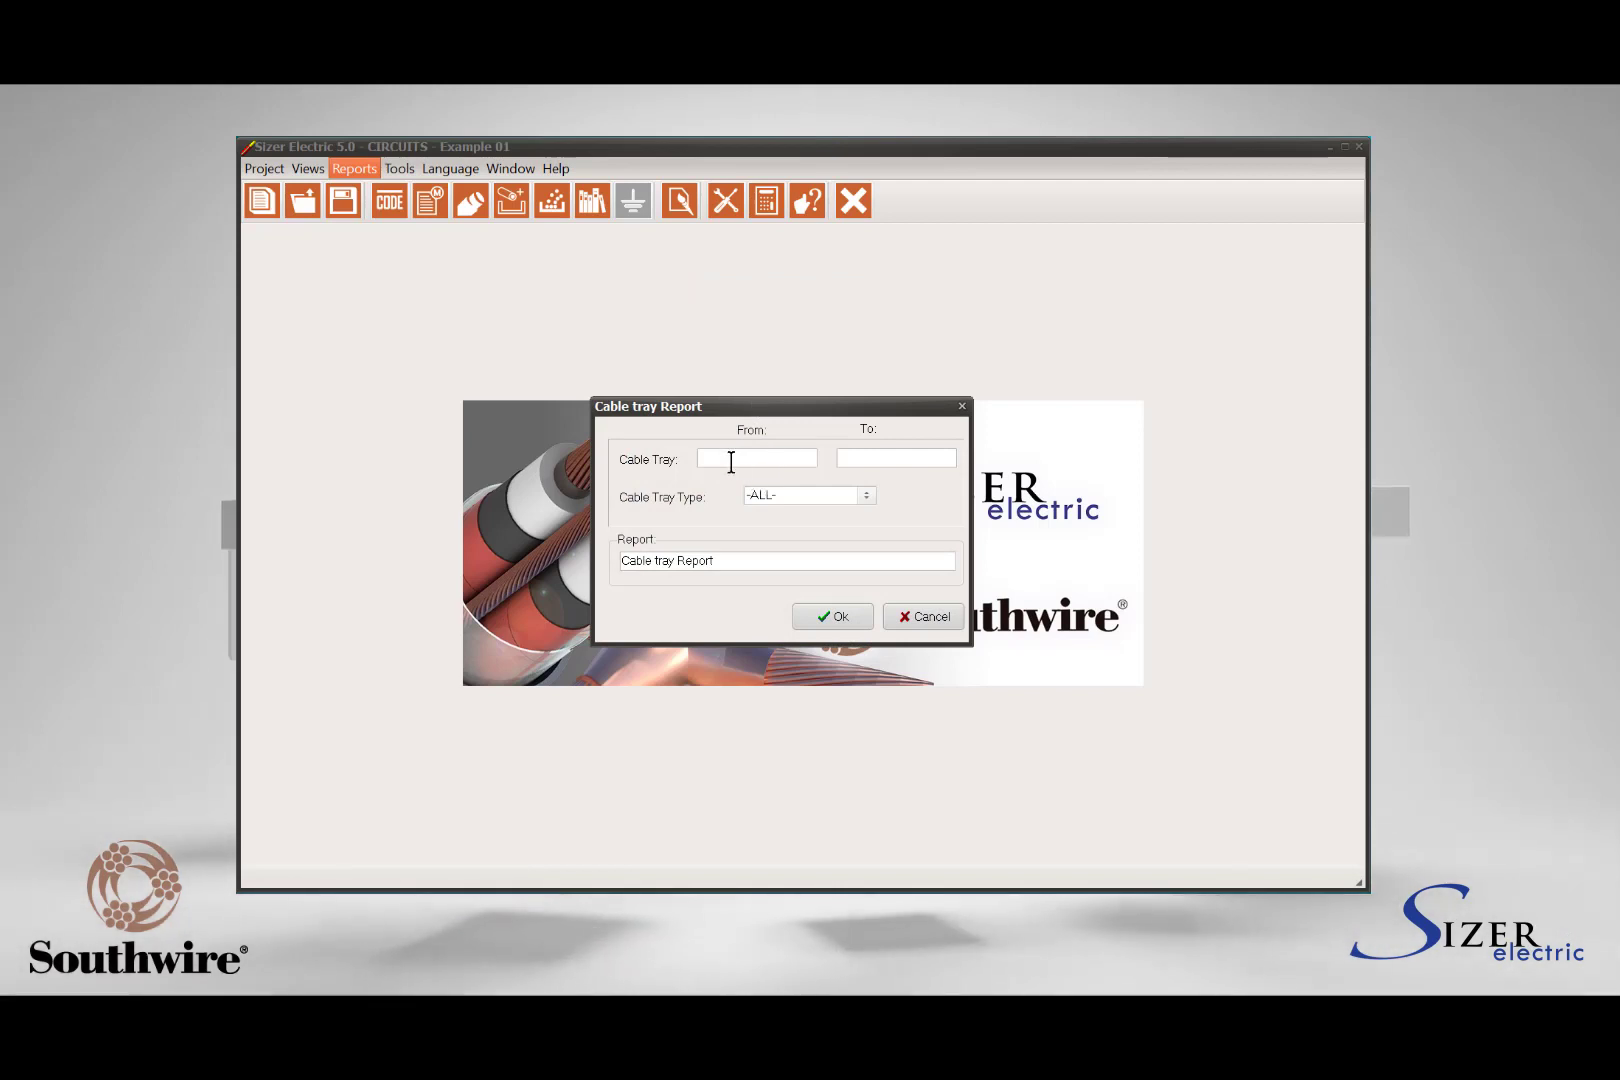
drag(730, 560, 621, 561)
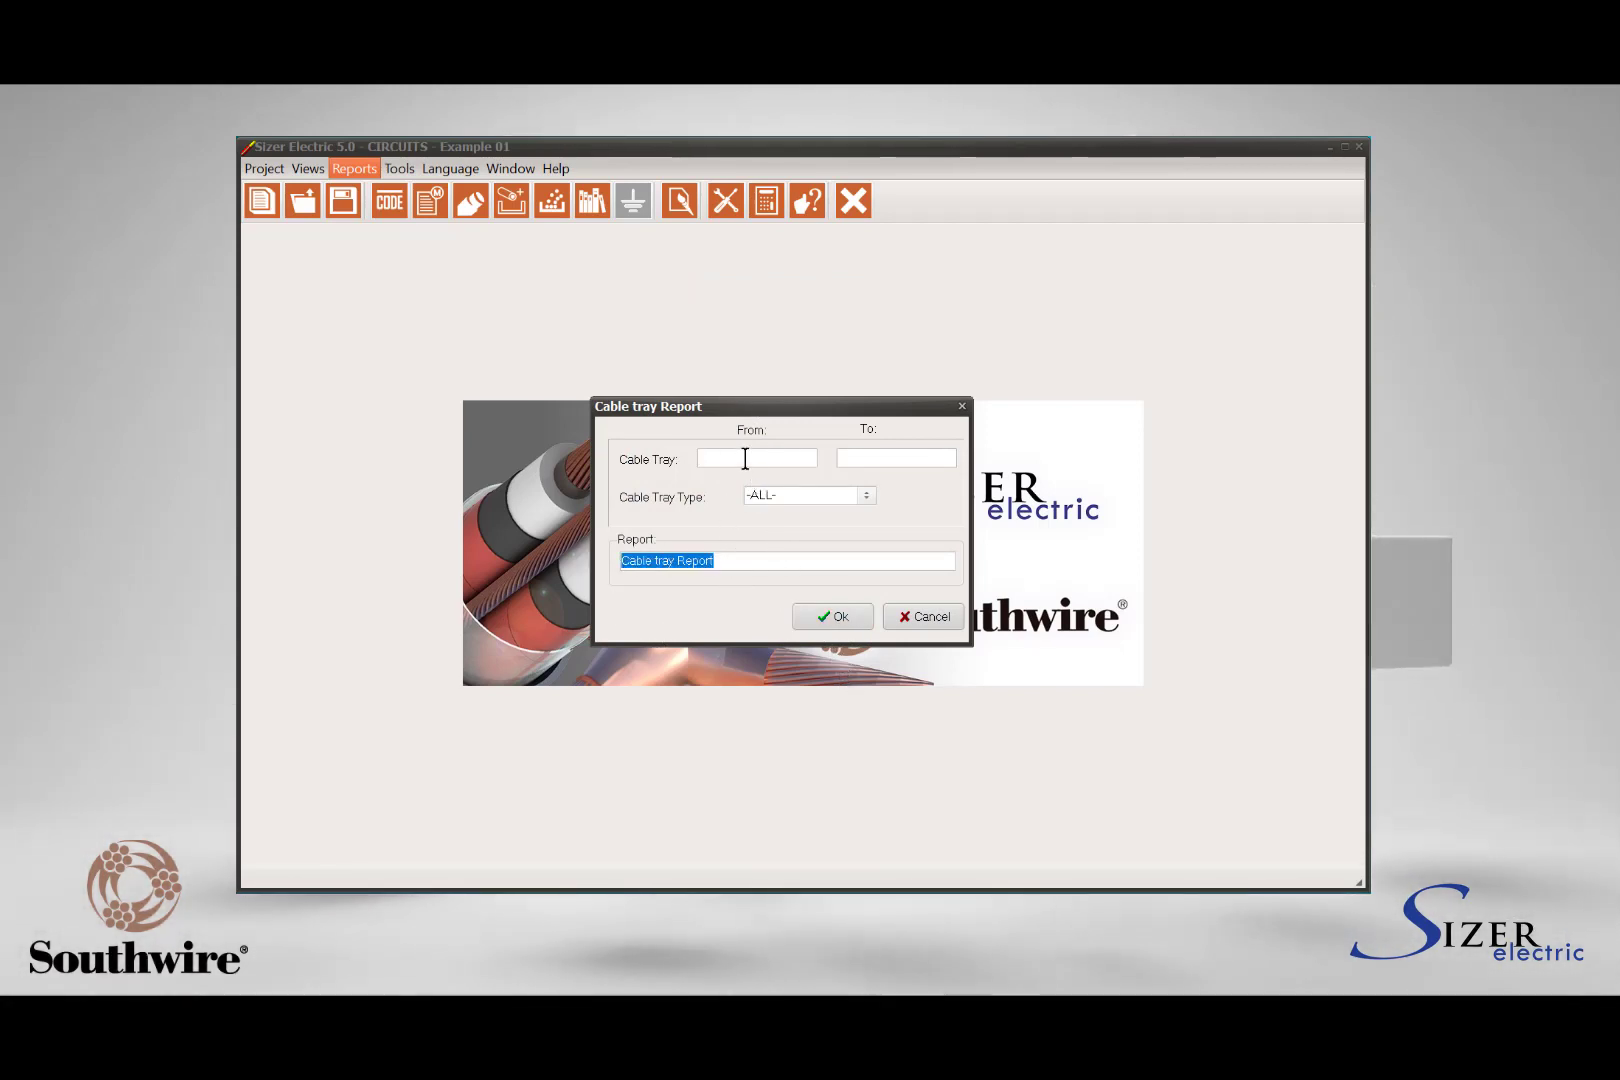
click(829, 614)
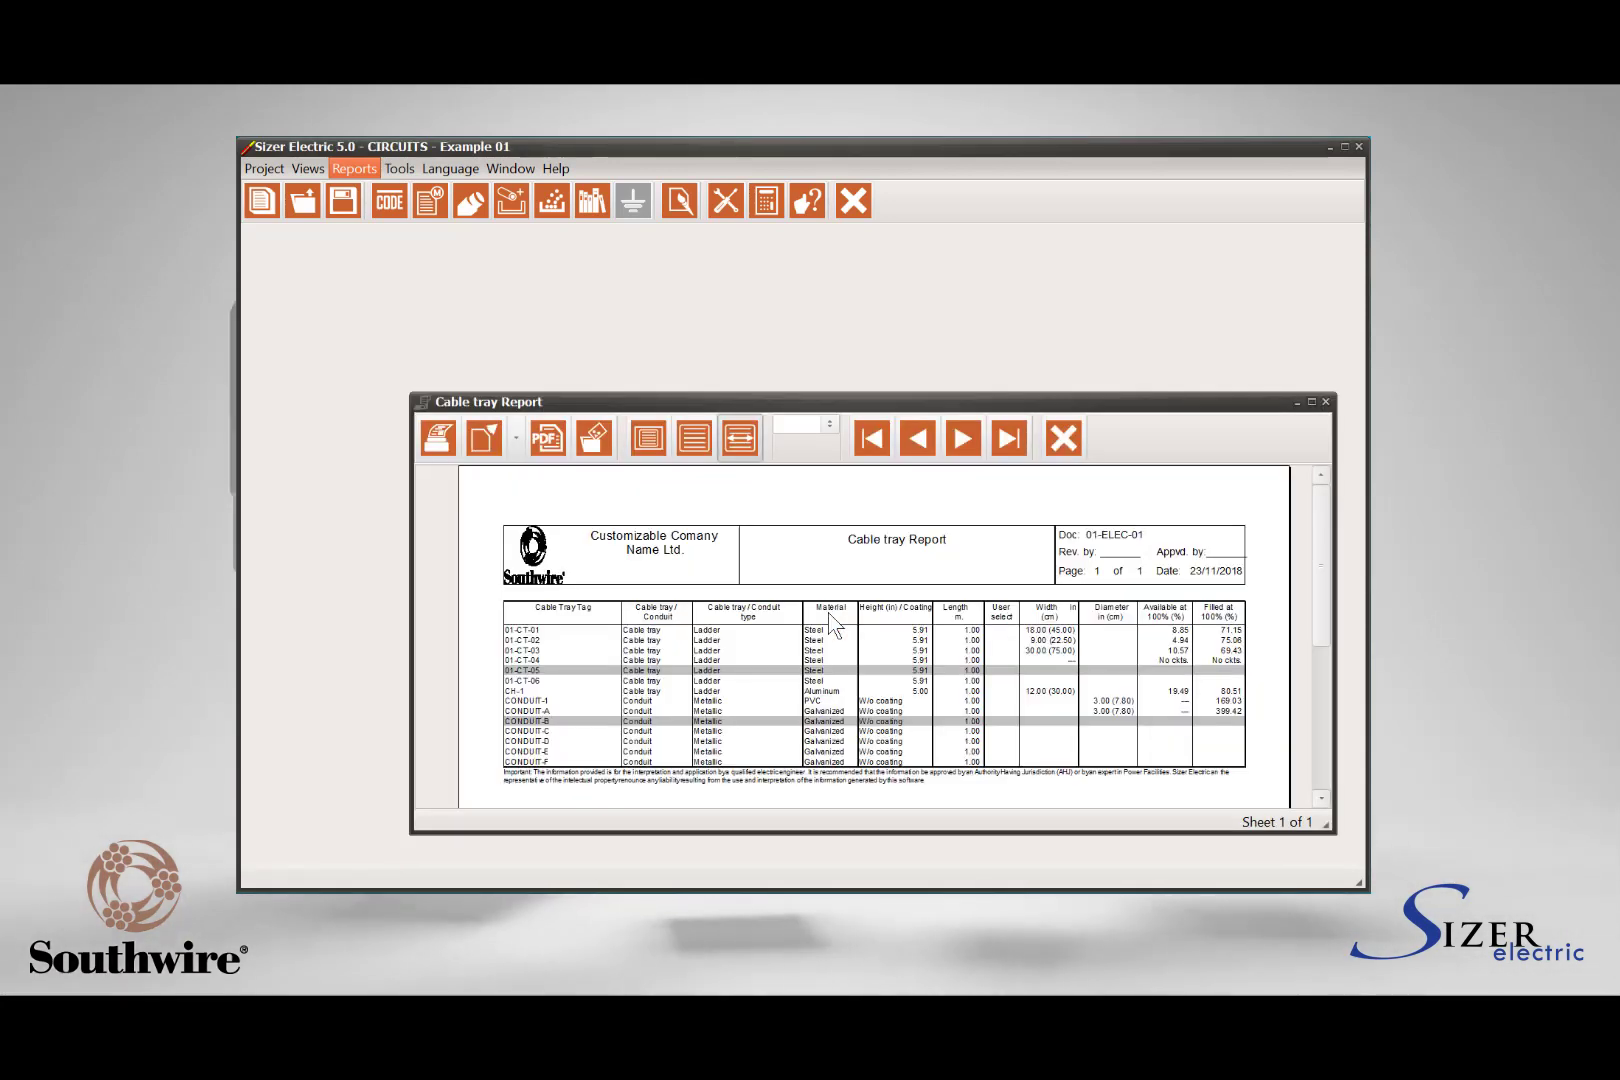
drag(873, 406, 786, 286)
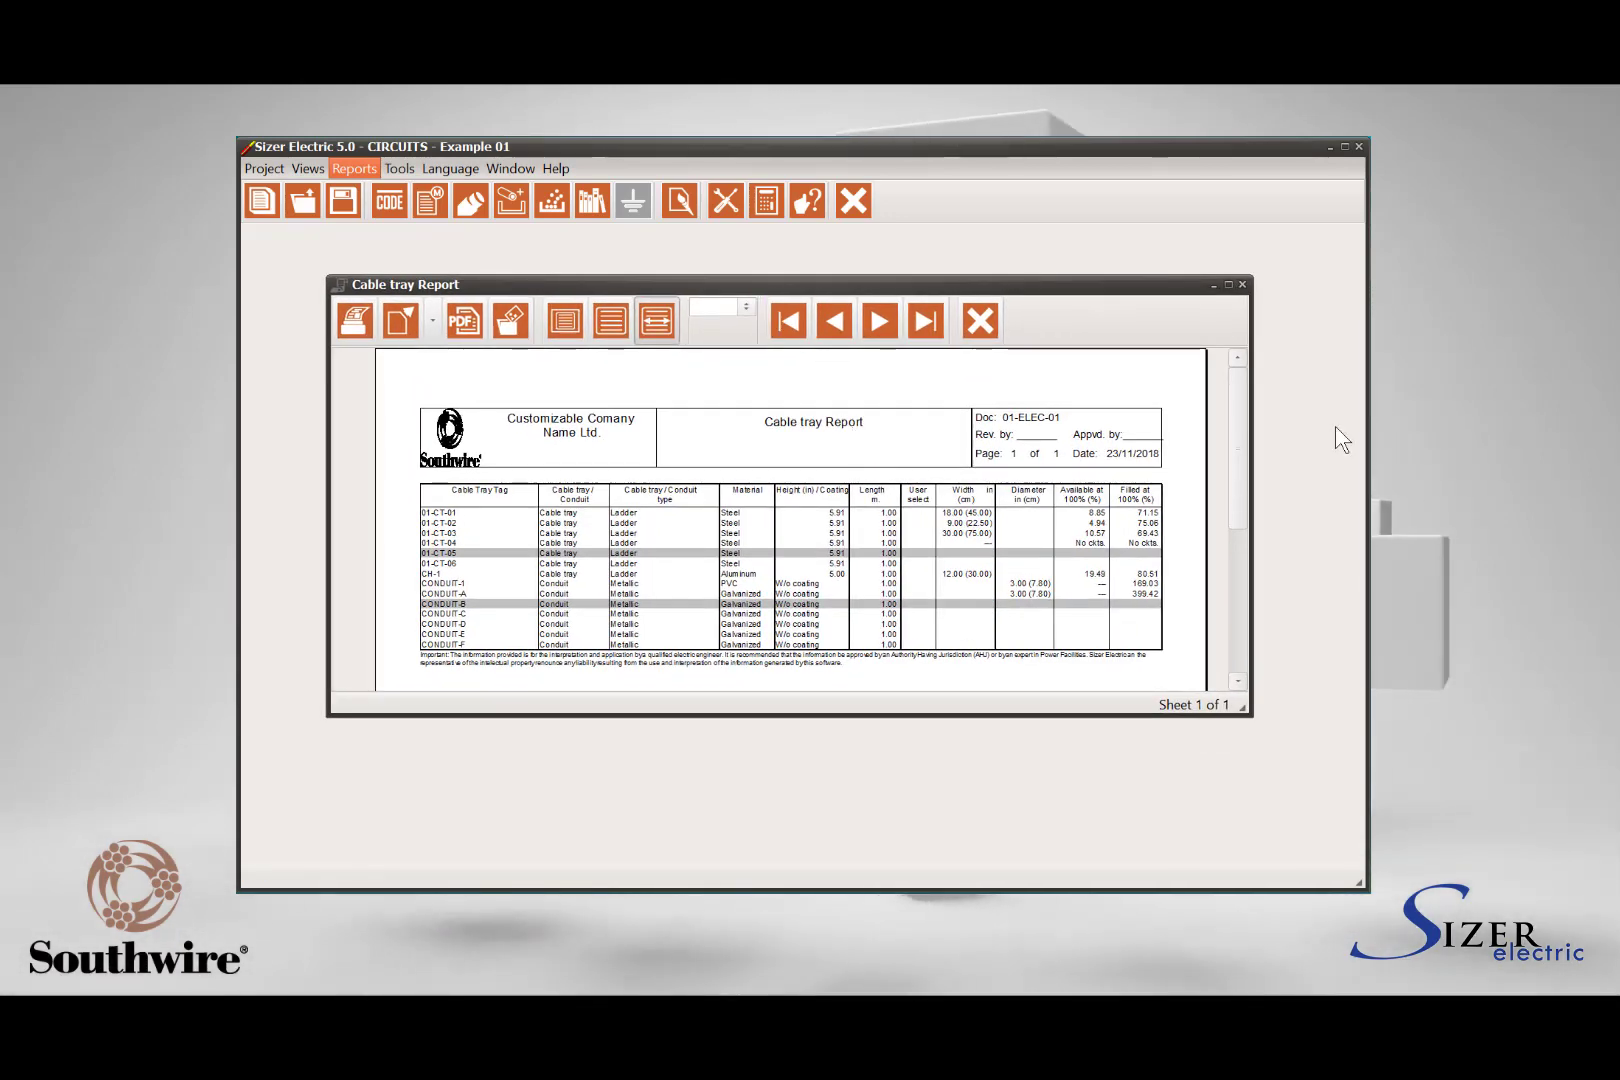
click(1242, 284)
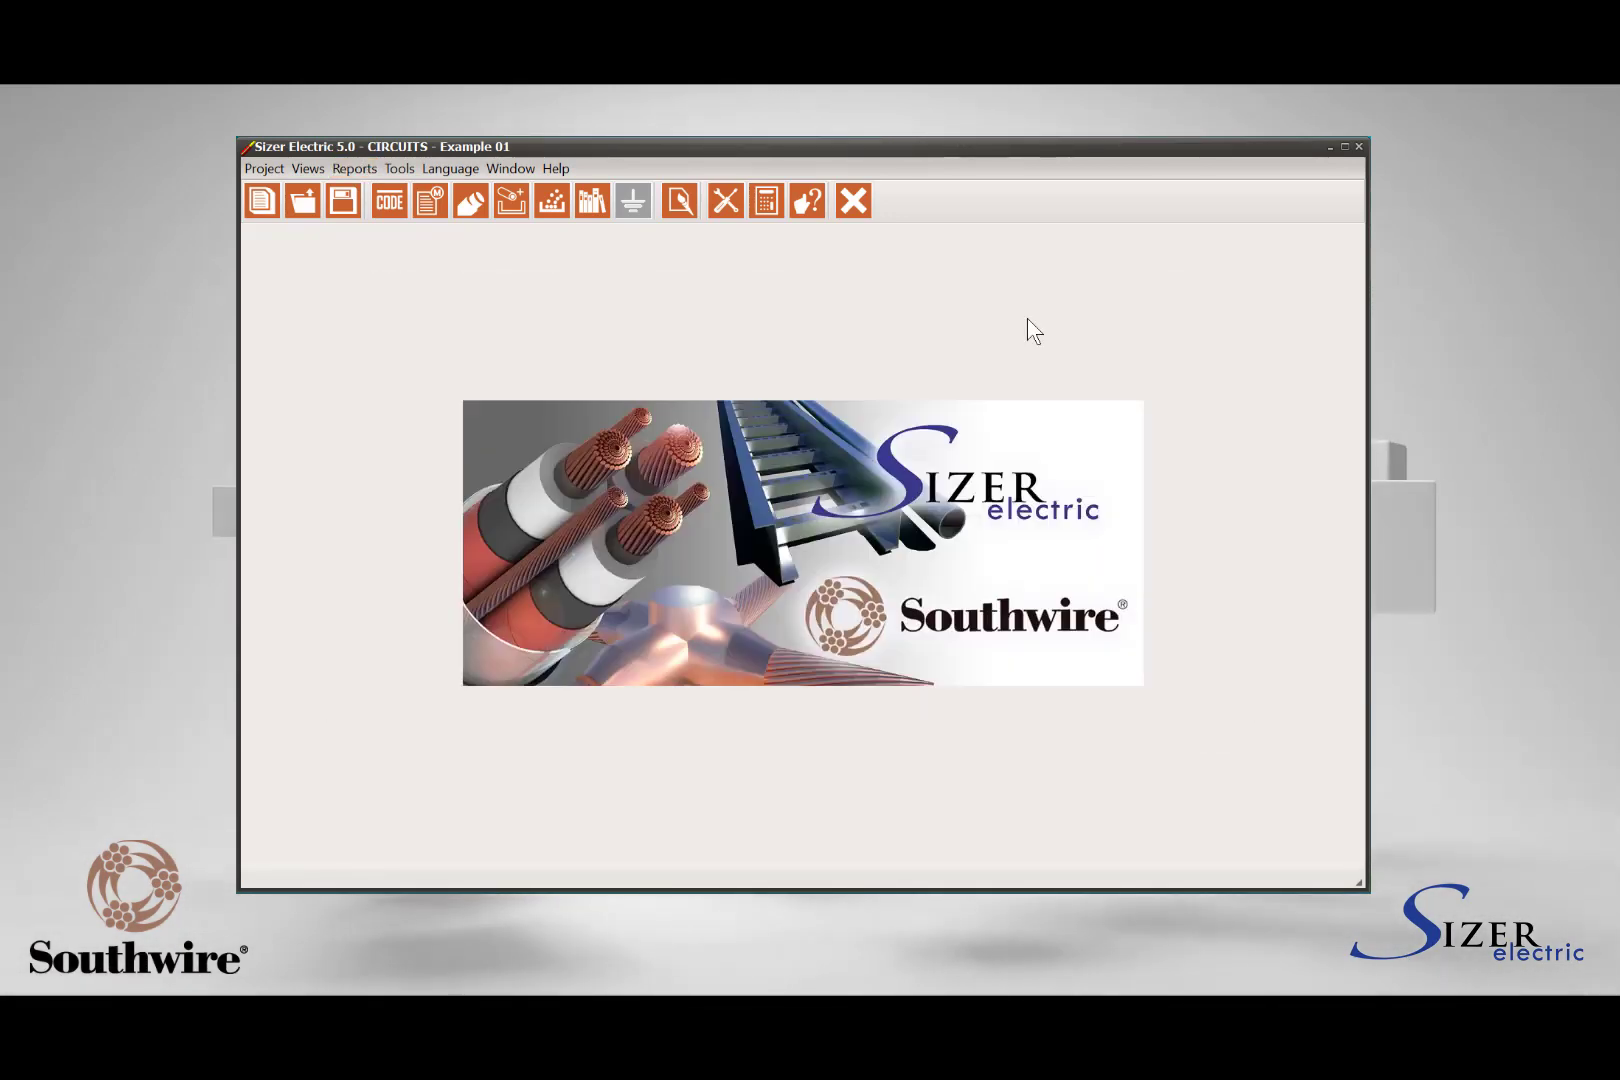